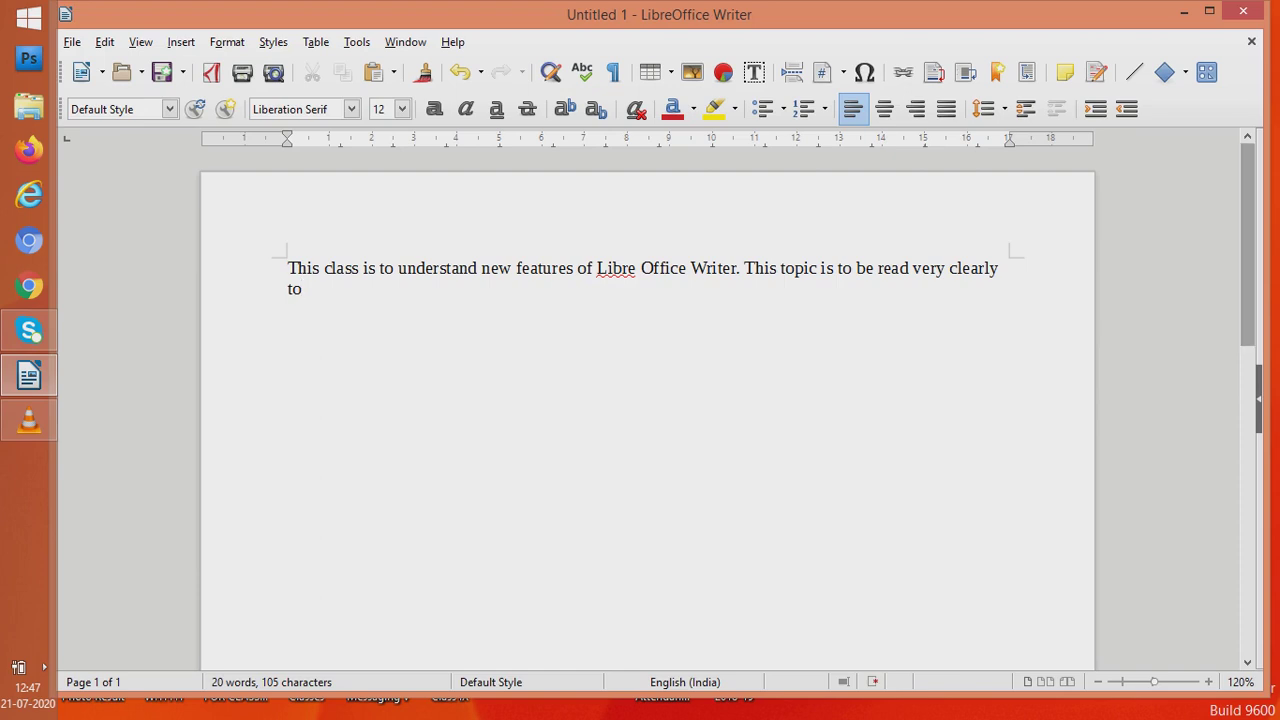
- Set the page width to 22.00 cm in the page style and apply the change
scroll(648, 400, down, 10)
scroll(648, 400, up, 8)
scroll(648, 400, up, 2)
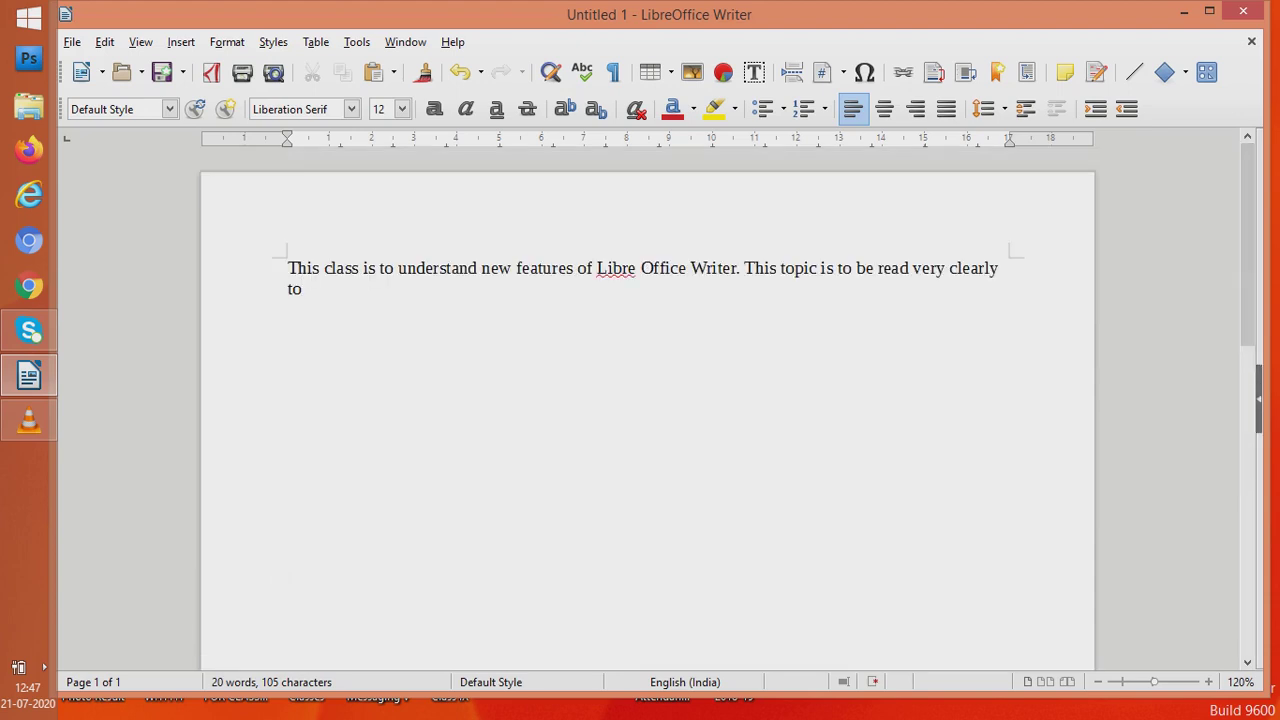
click(227, 42)
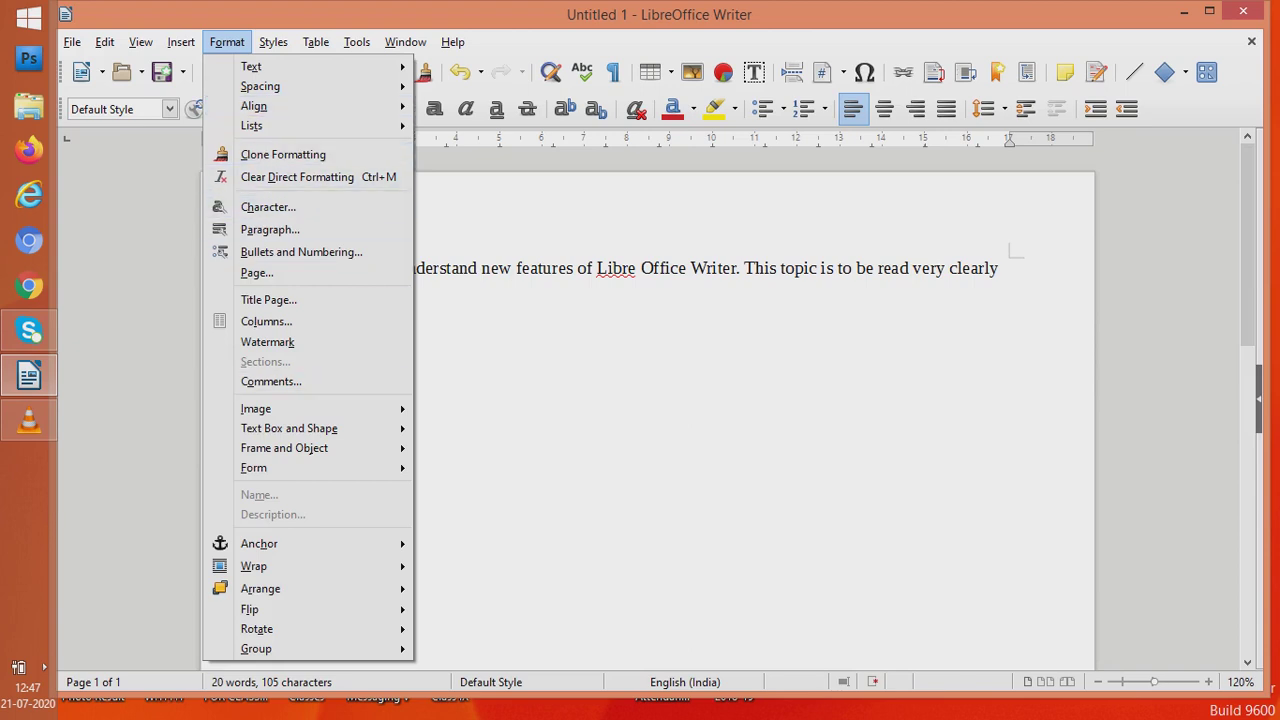
click(257, 273)
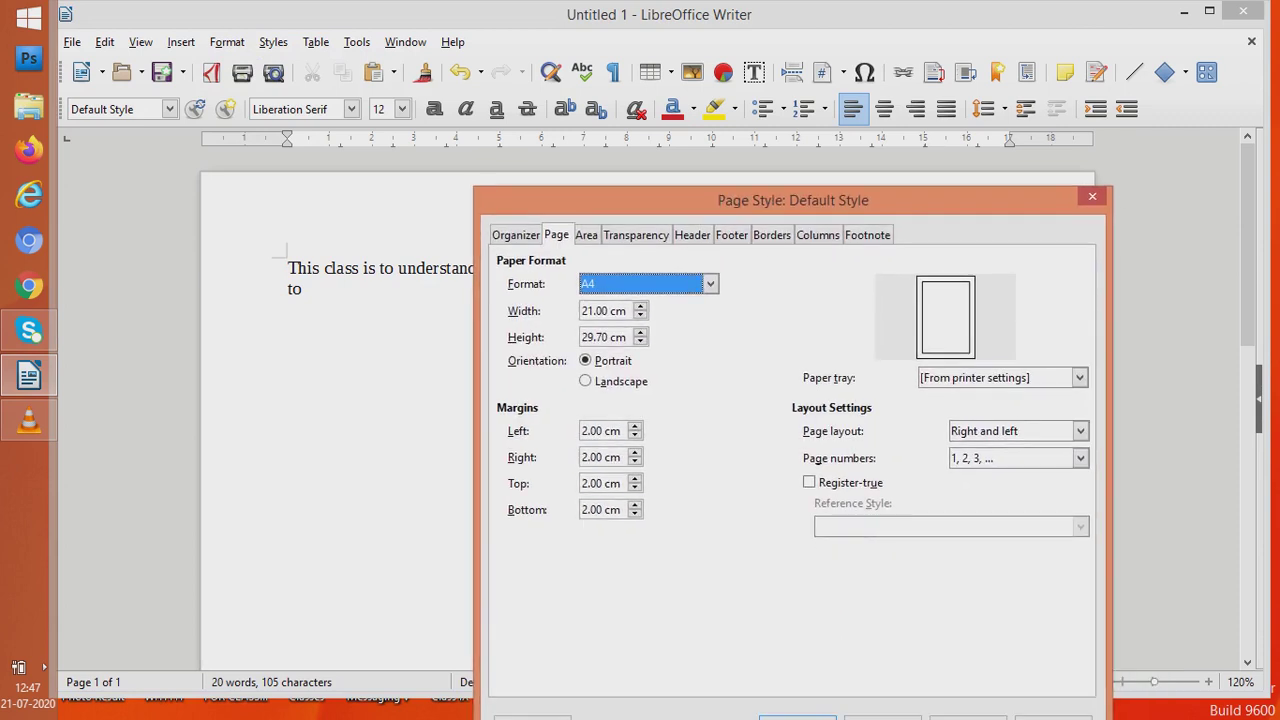
click(588, 310)
key(Delete)
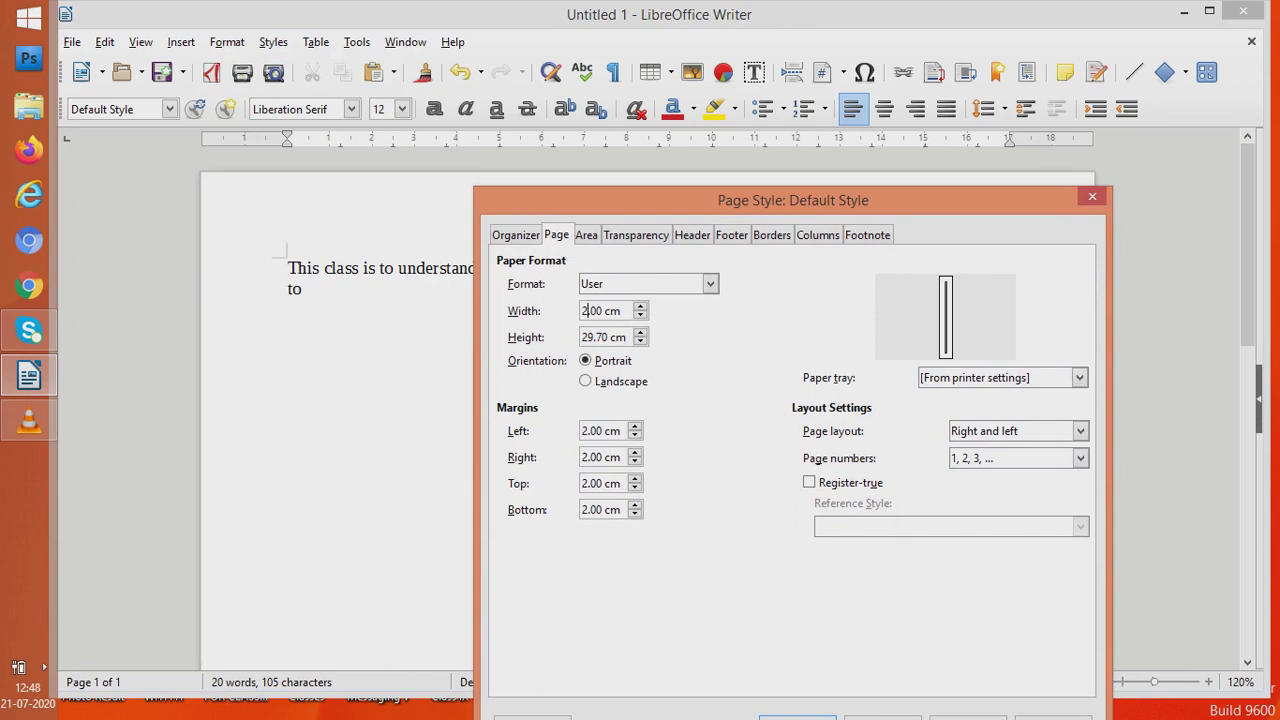
text(2)
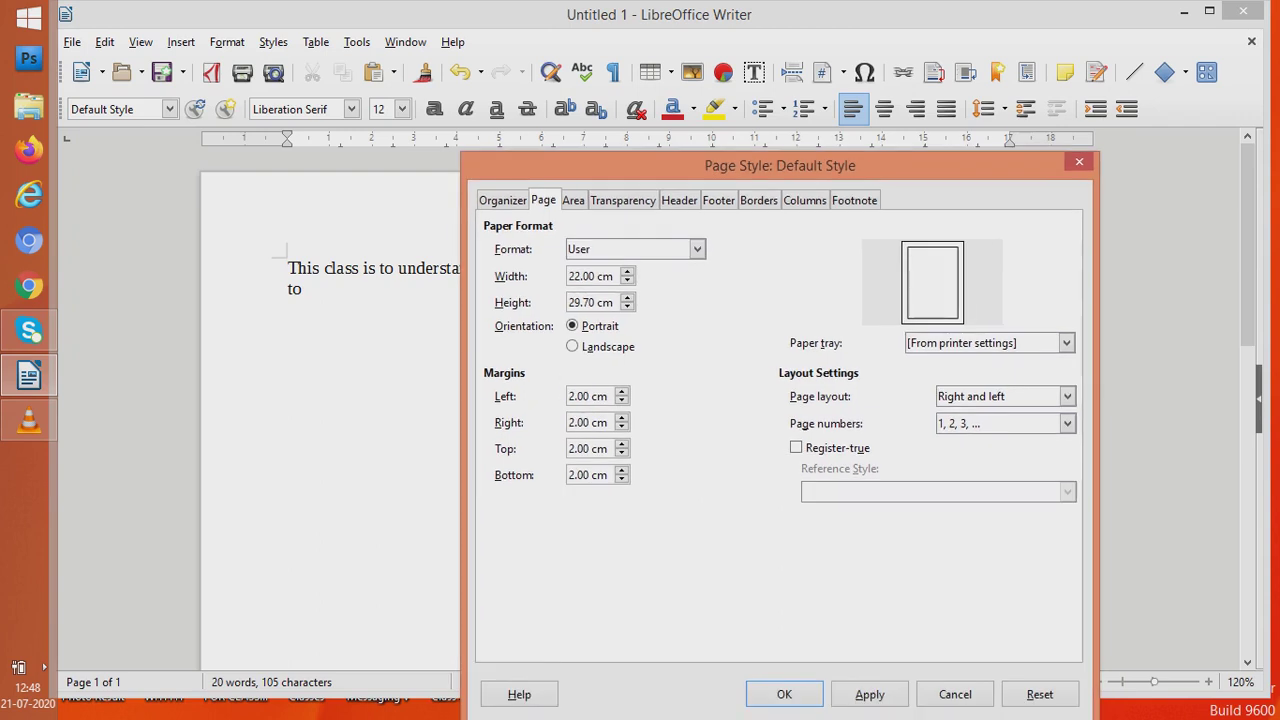
key(alt+a)
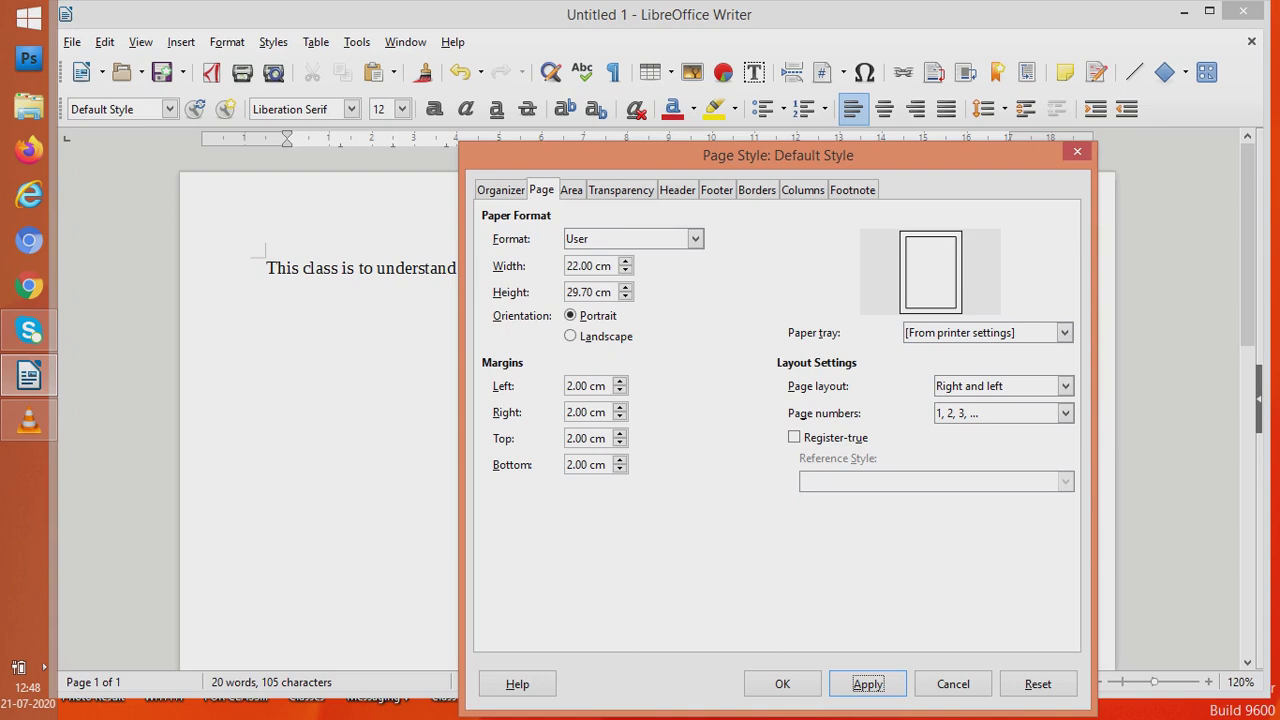
- Switch the page orientation to landscape and back to portrait
click(570, 336)
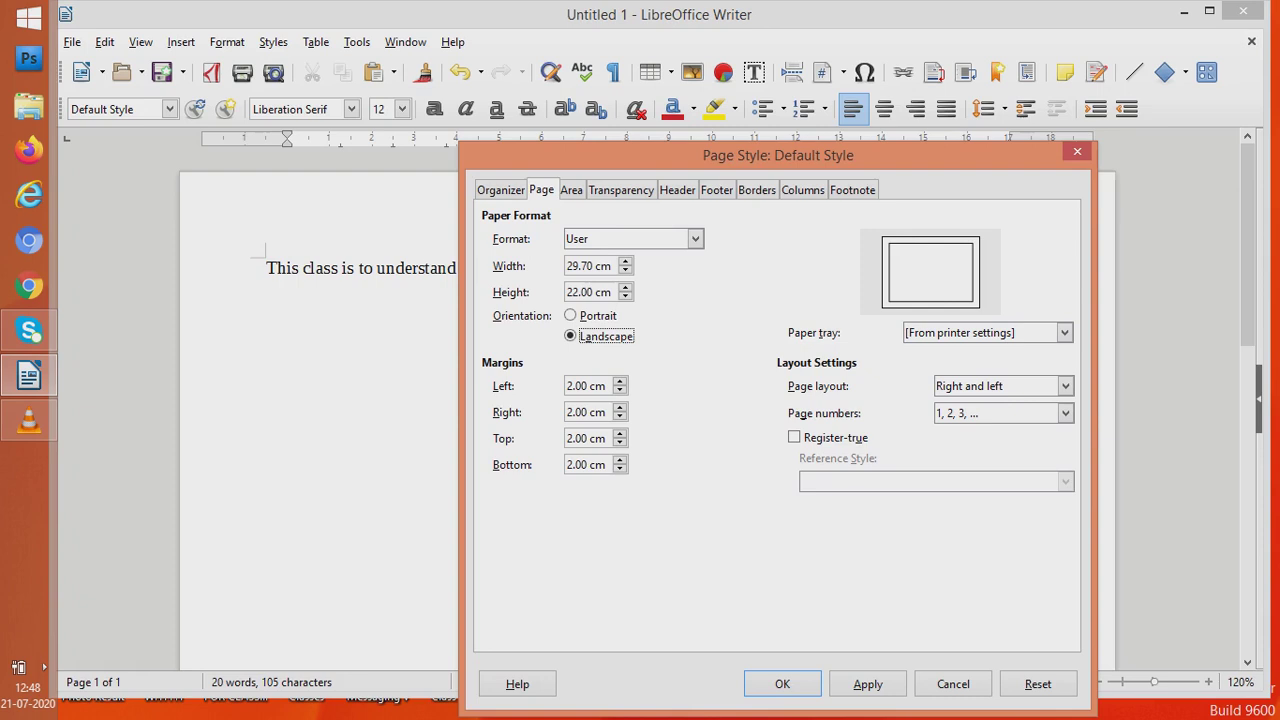
click(570, 315)
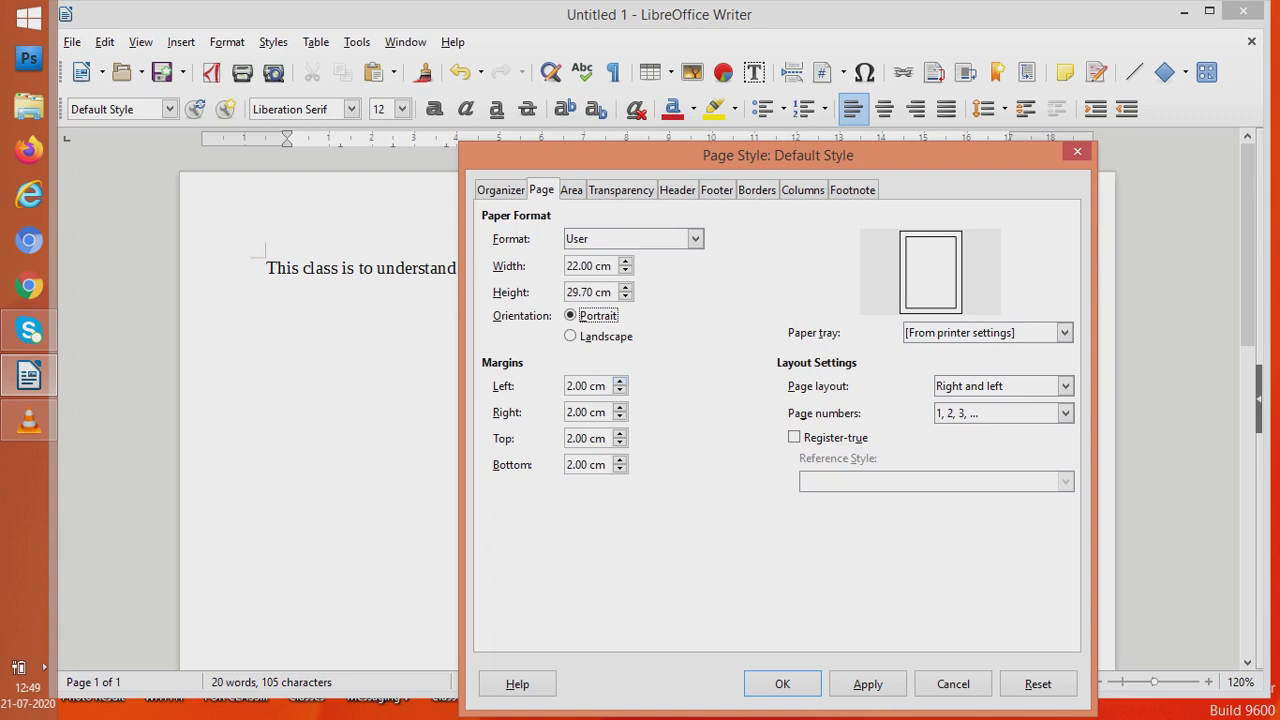
- Increase the page's left margin to 3.40 cm and accept the page style
key(Tab)
key(Up)
key(Up)
key(Up)
key(Up)
key(Up)
key(Up)
key(Up)
key(Up)
key(Up)
key(Up)
key(Up)
key(Up)
key(Up)
key(Up)
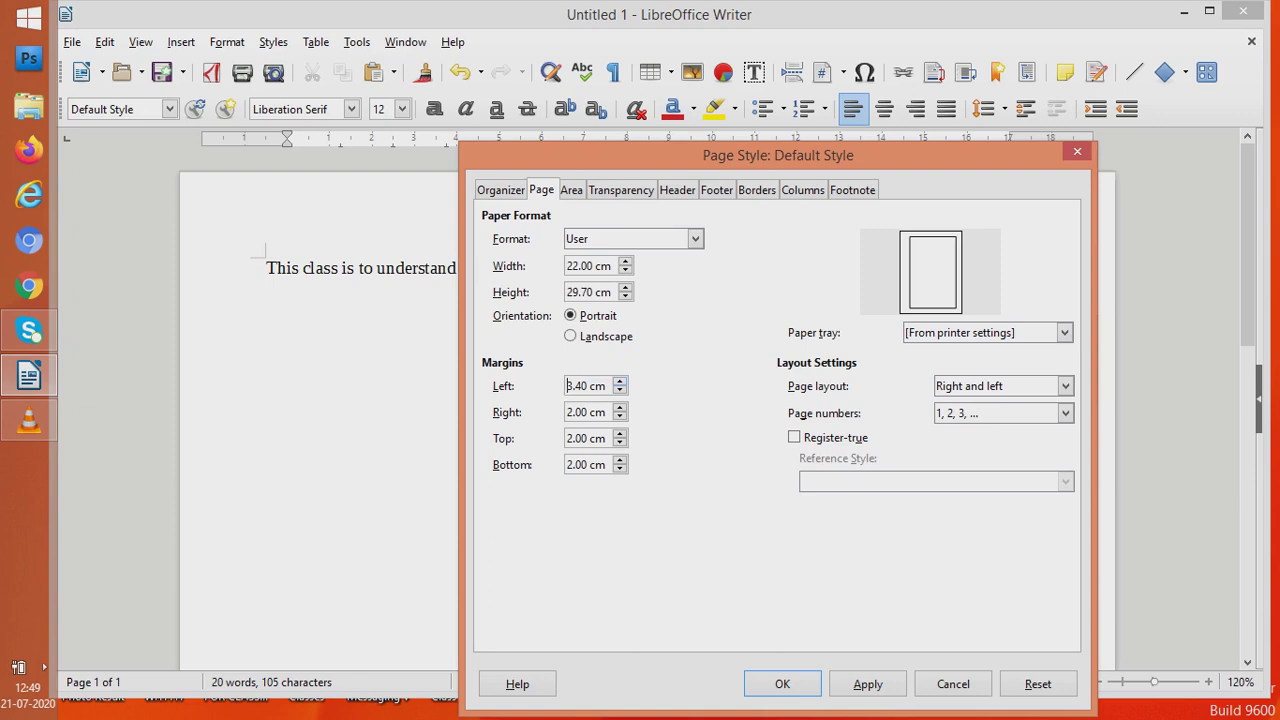
click(782, 684)
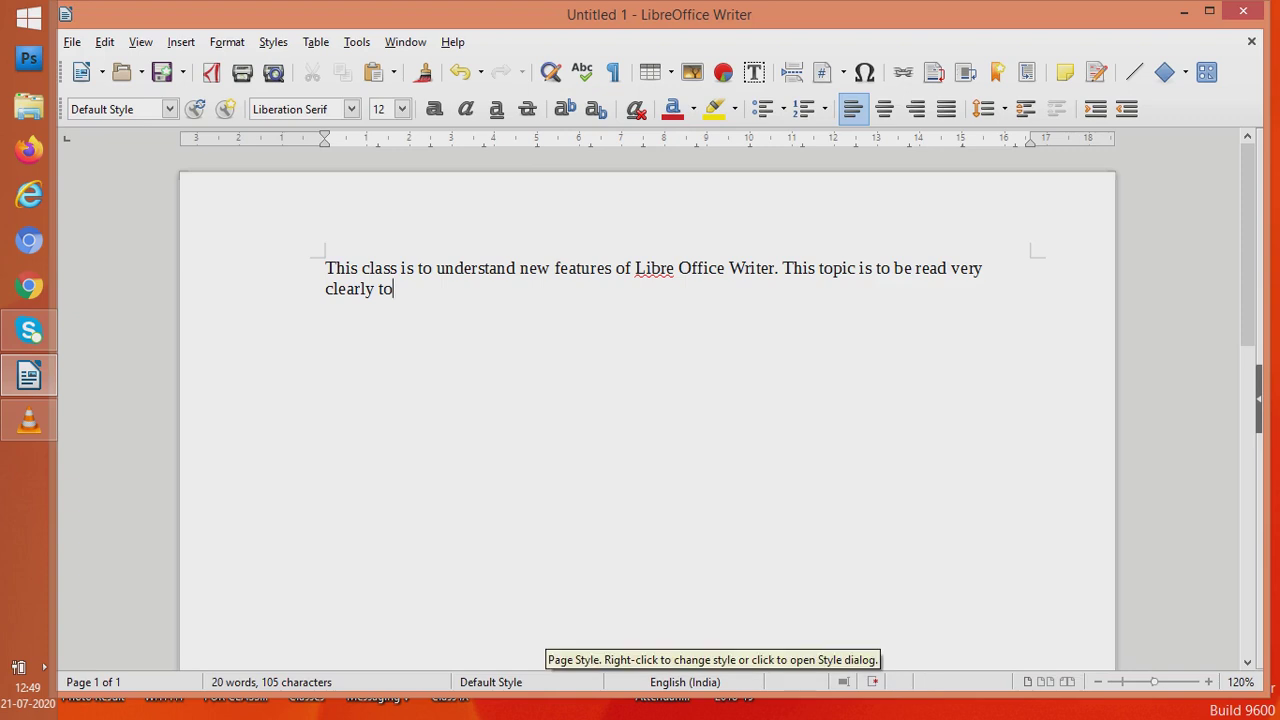
- Reopen the page style settings, reduce the left margin to 0.80 cm, and accept
double_click(491, 682)
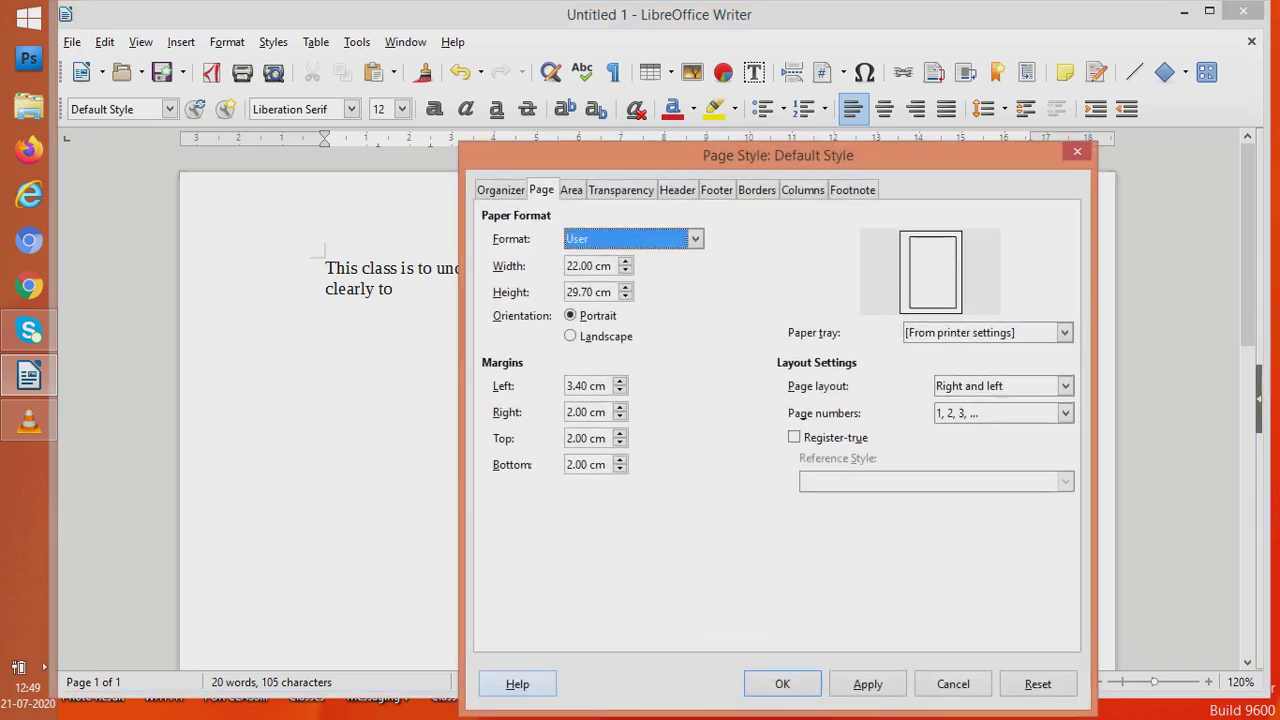
click(567, 386)
key(Delete)
text(2)
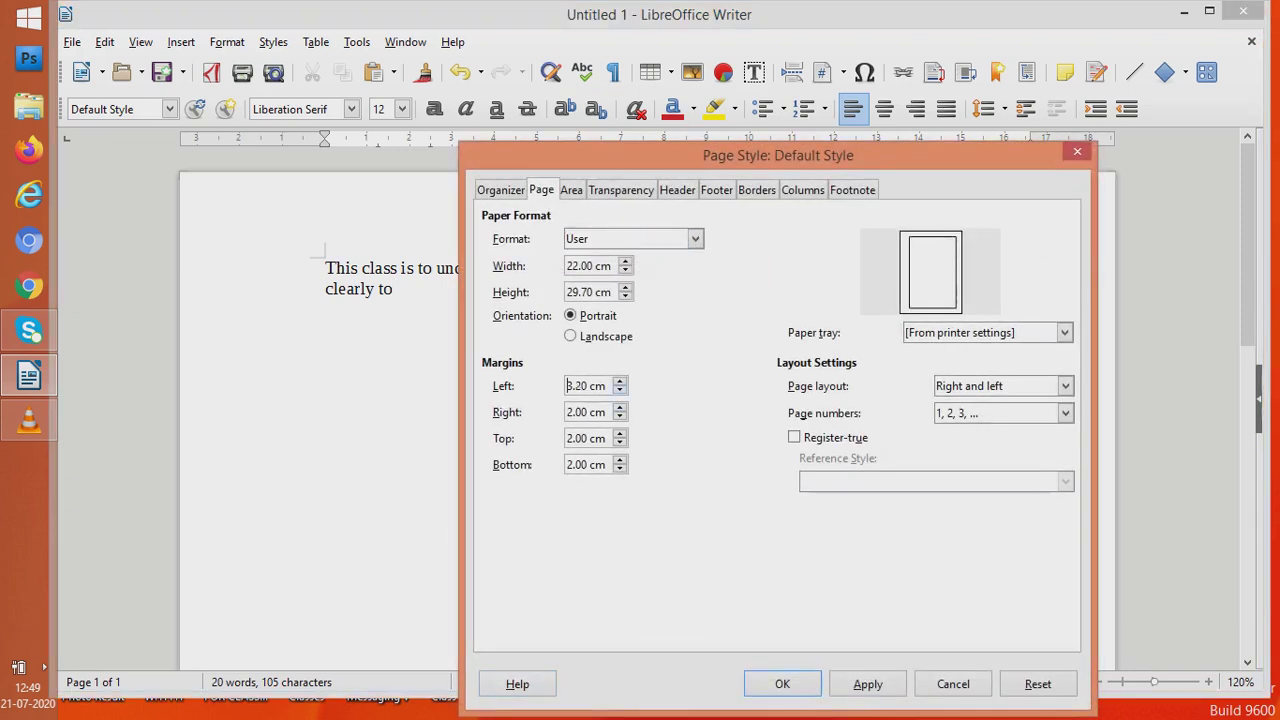
key(Down)
key(Down)
key(Down)
key(Down)
key(Down)
key(Down)
key(Down)
key(Down)
key(Down)
key(Down)
key(Down)
key(Down)
key(Down)
key(Down)
key(Down)
key(Down)
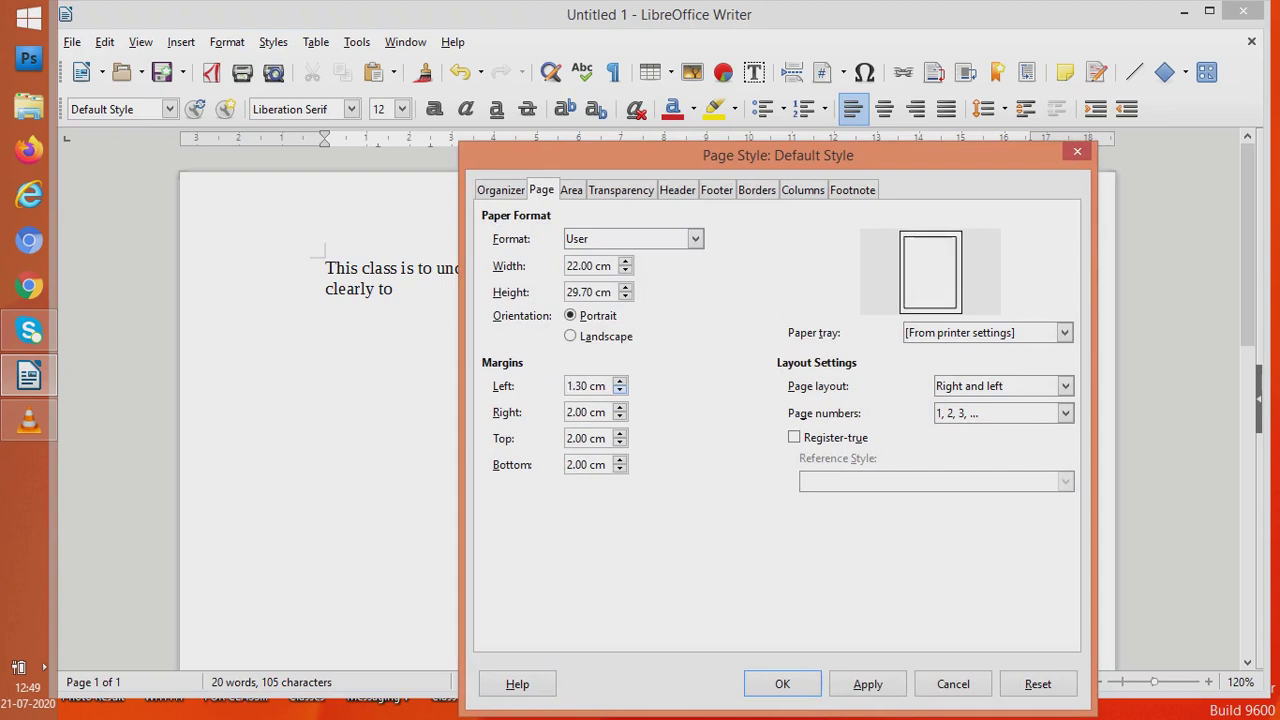
click(782, 684)
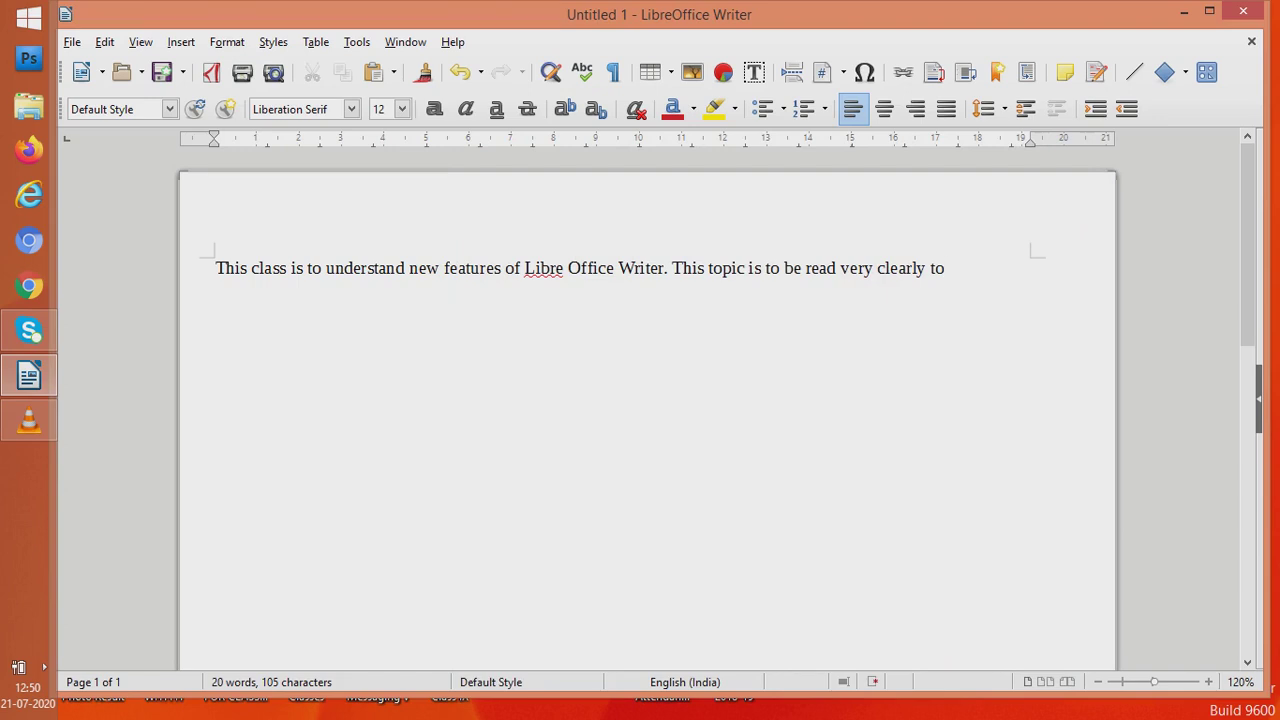
- Open the page style settings and look through the available page number formats, keeping the current choice
key(alt+o)
key(p)
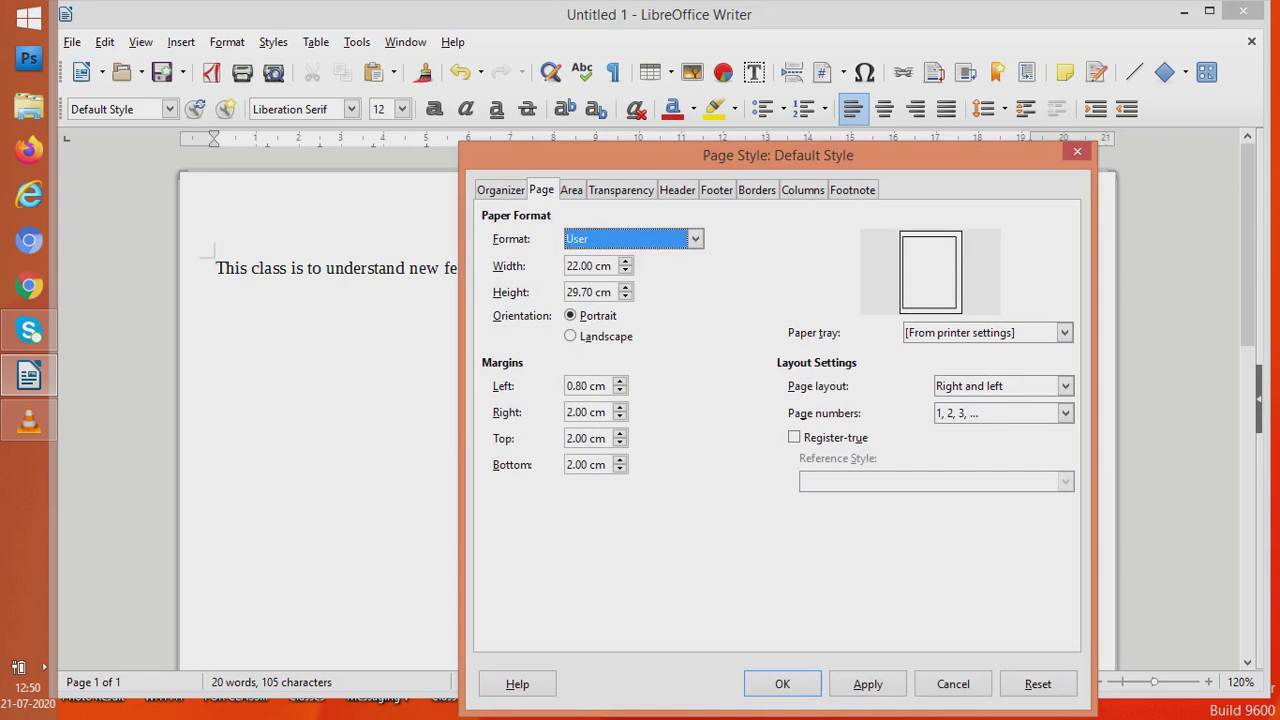
key(alt+p)
key(alt+Down)
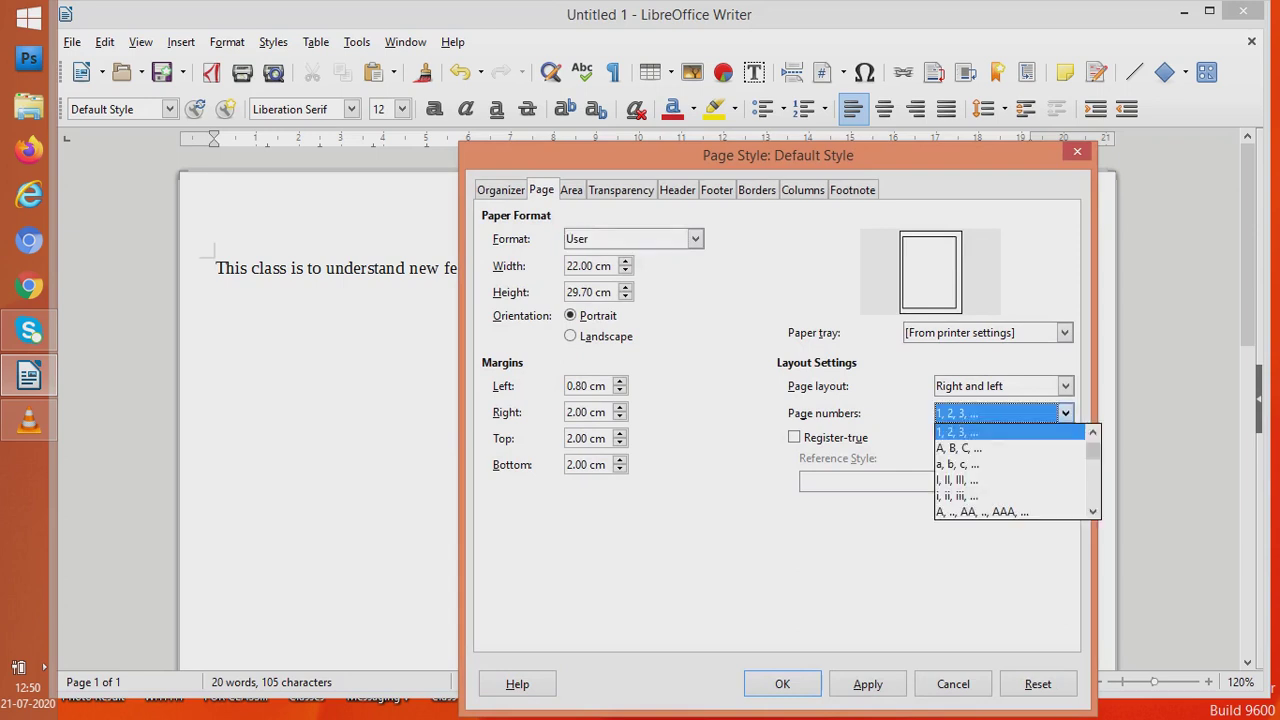
key(Down)
key(Down)
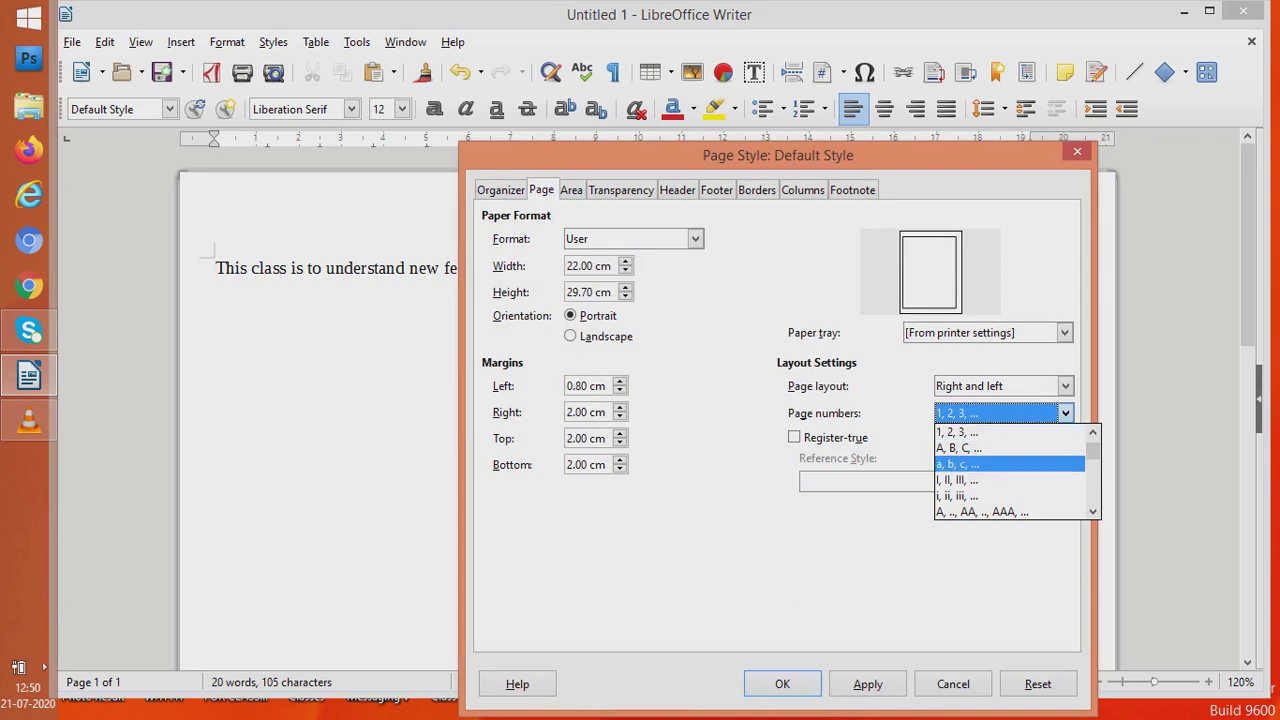
key(Down)
key(Down)
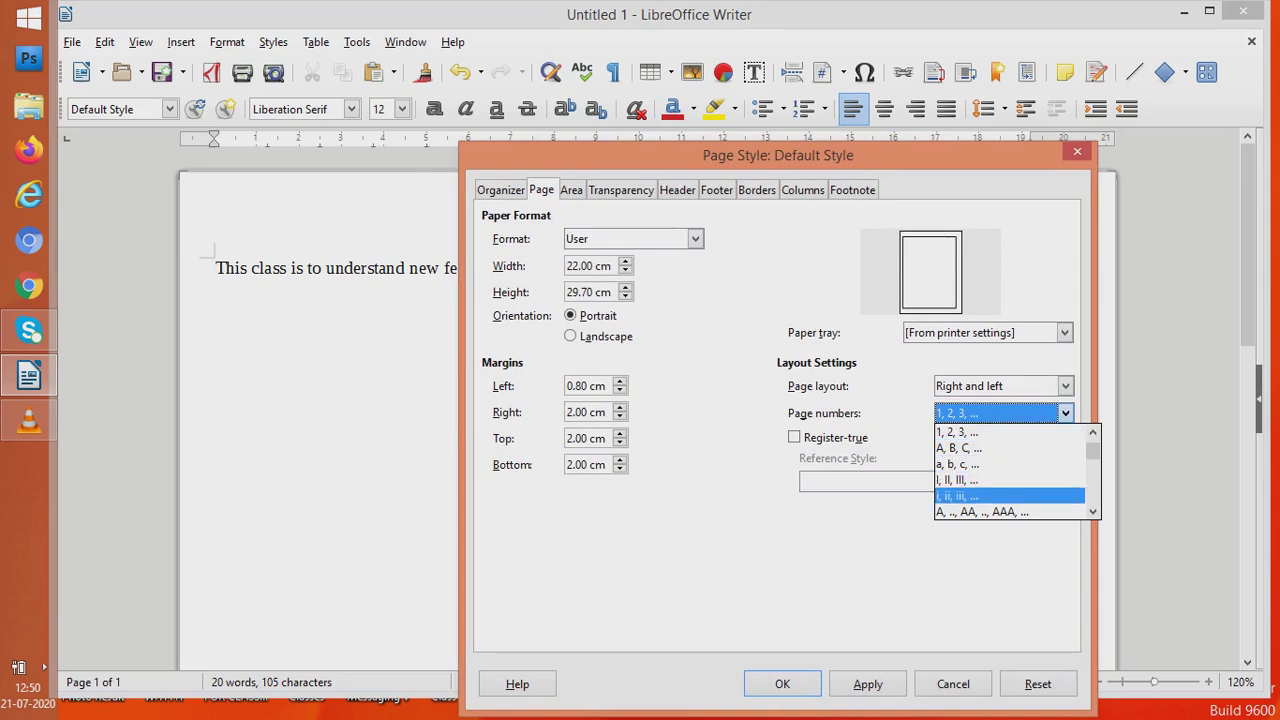
key(Down)
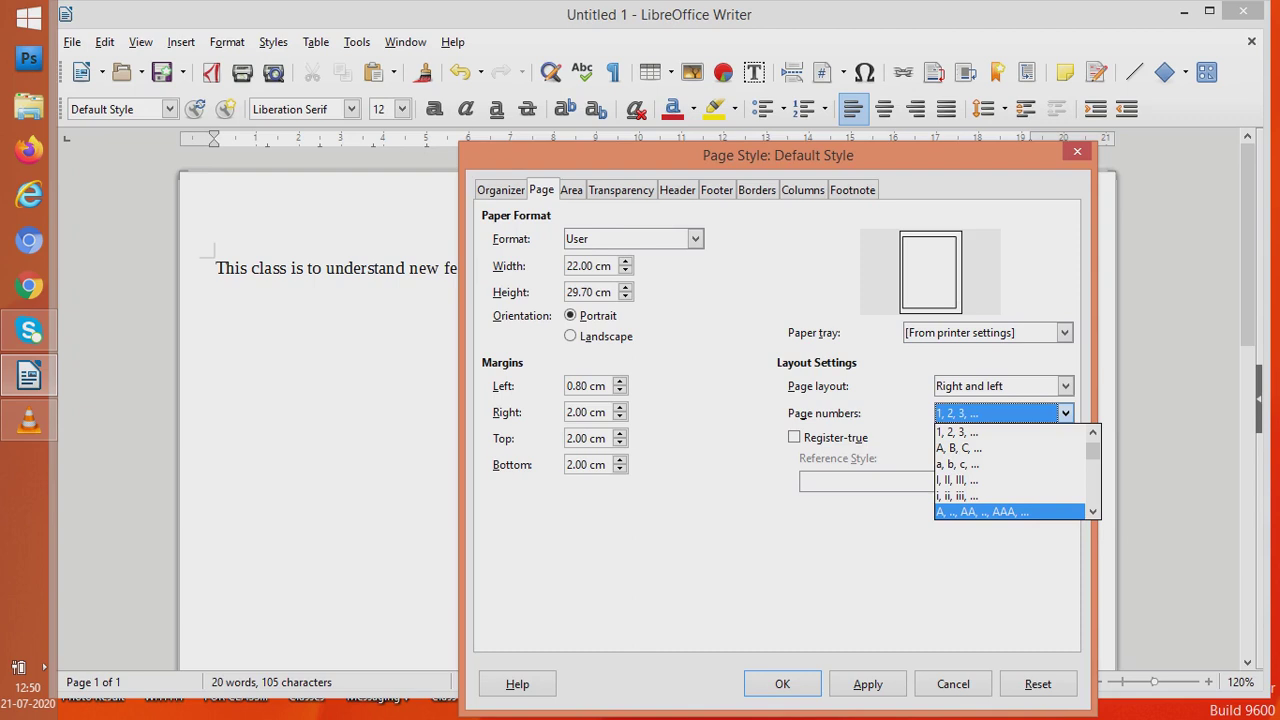
key(Escape)
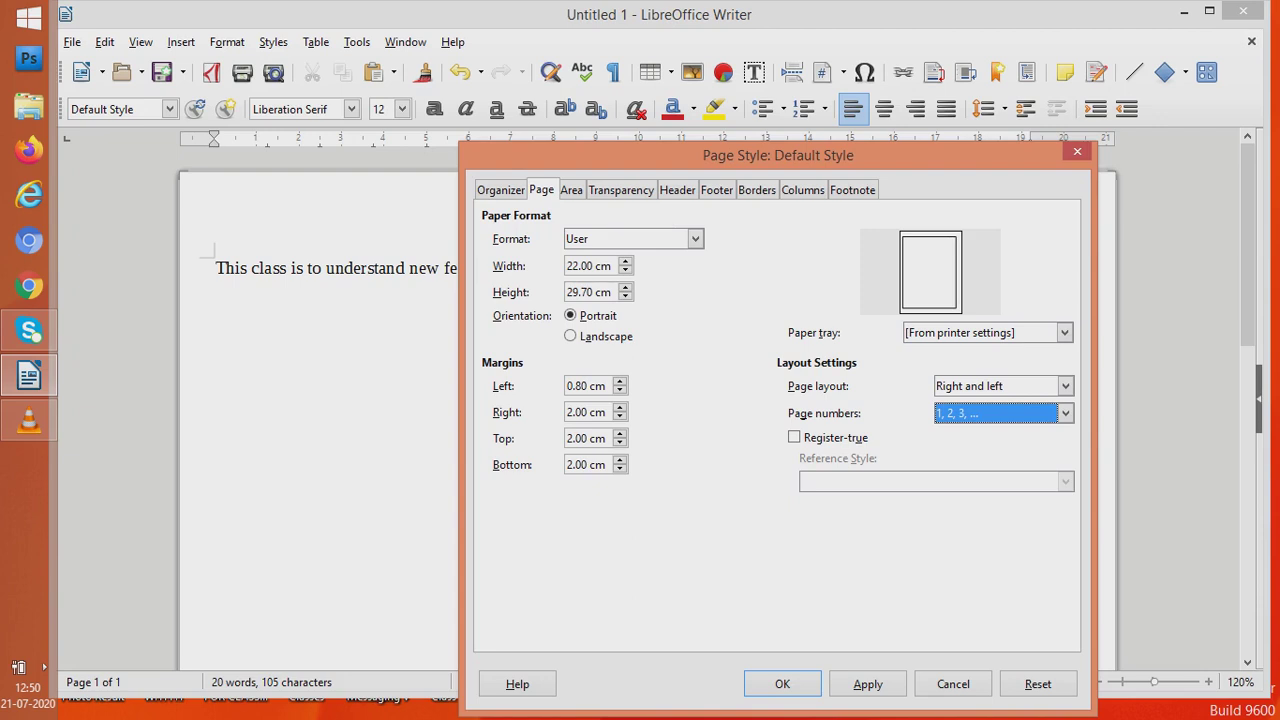
- Set the paper format to A4 and accept the page style
click(580, 266)
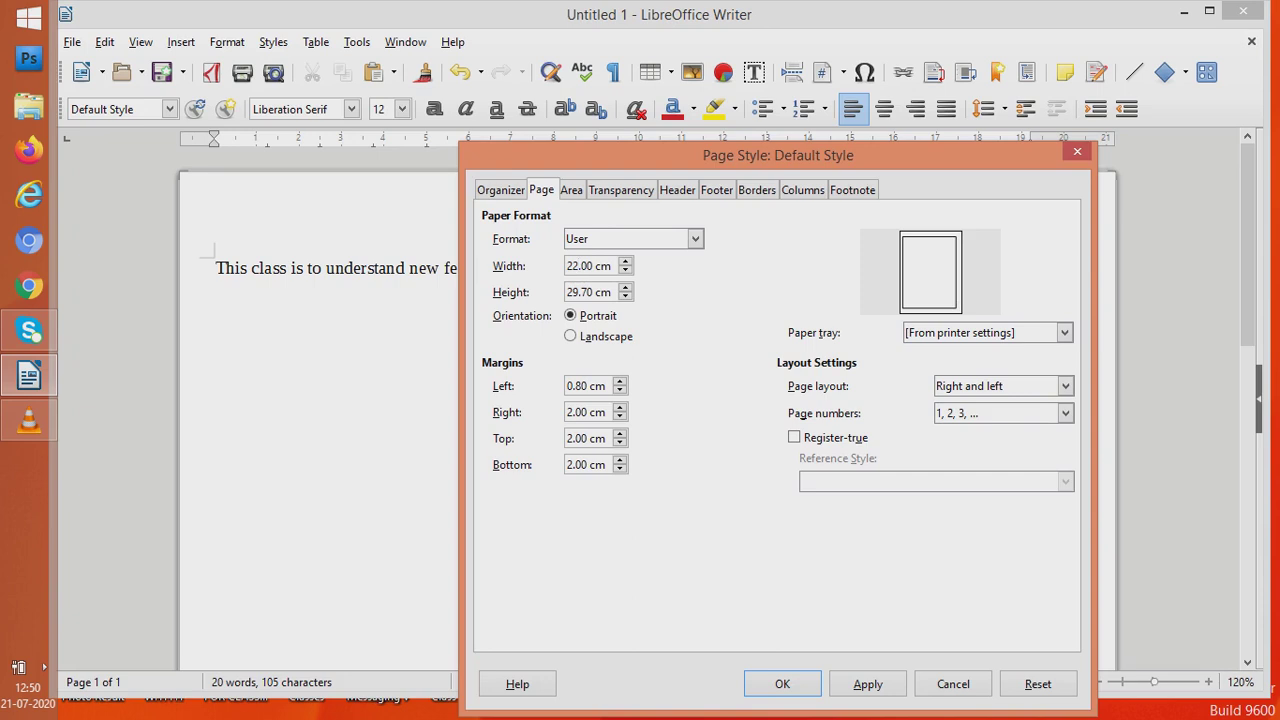
key(shift+Tab)
key(alt+Down)
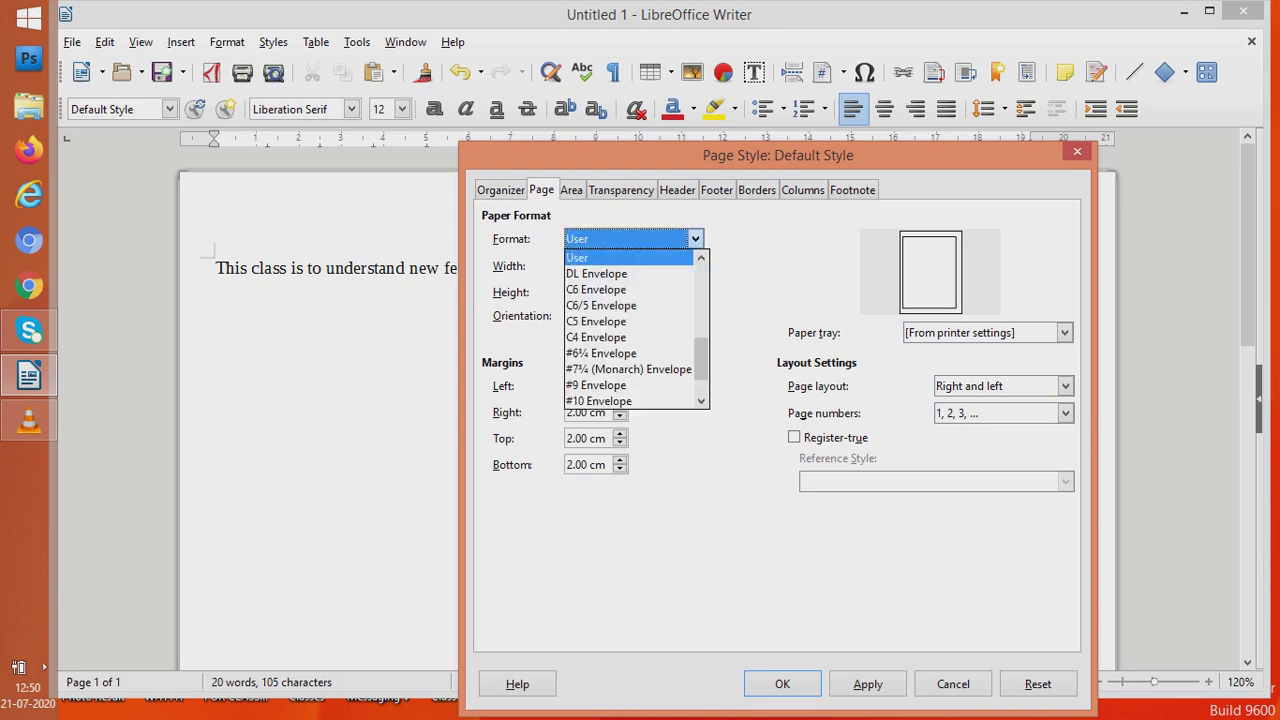
key(Down)
key(Down)
key(Down)
key(Down)
key(Down)
key(Down)
key(Home)
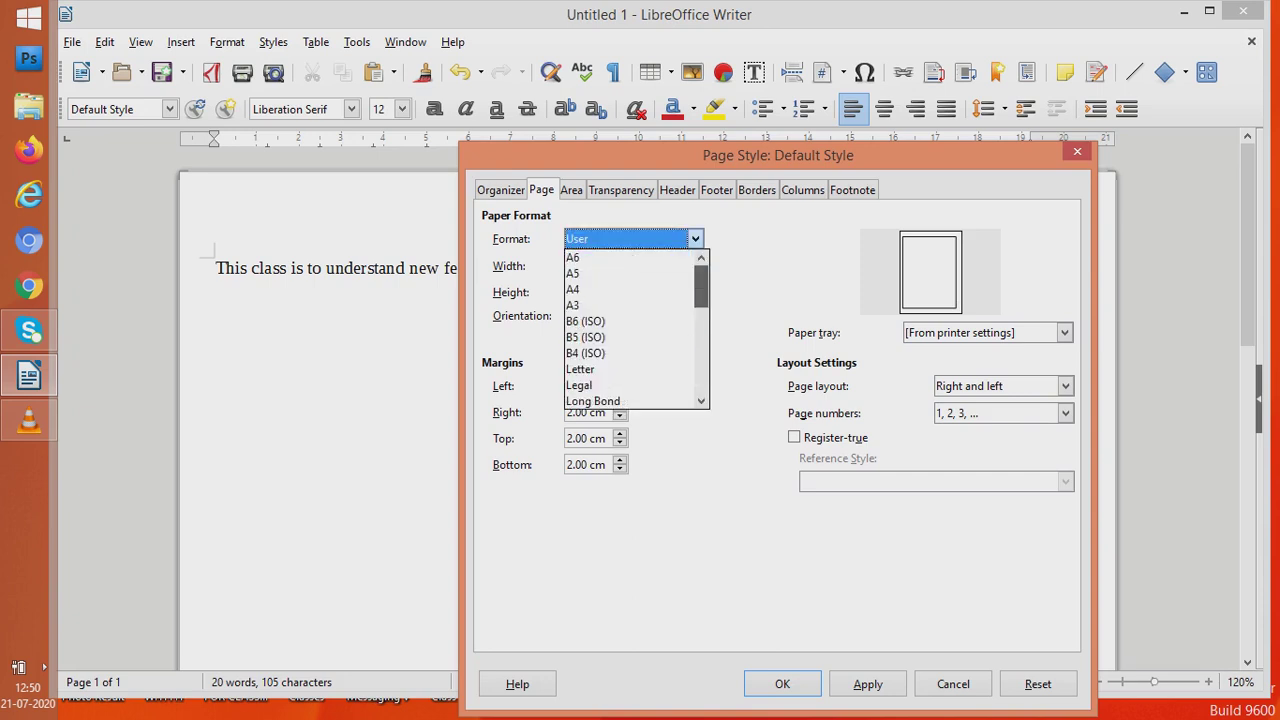
key(Down)
key(Down)
key(Return)
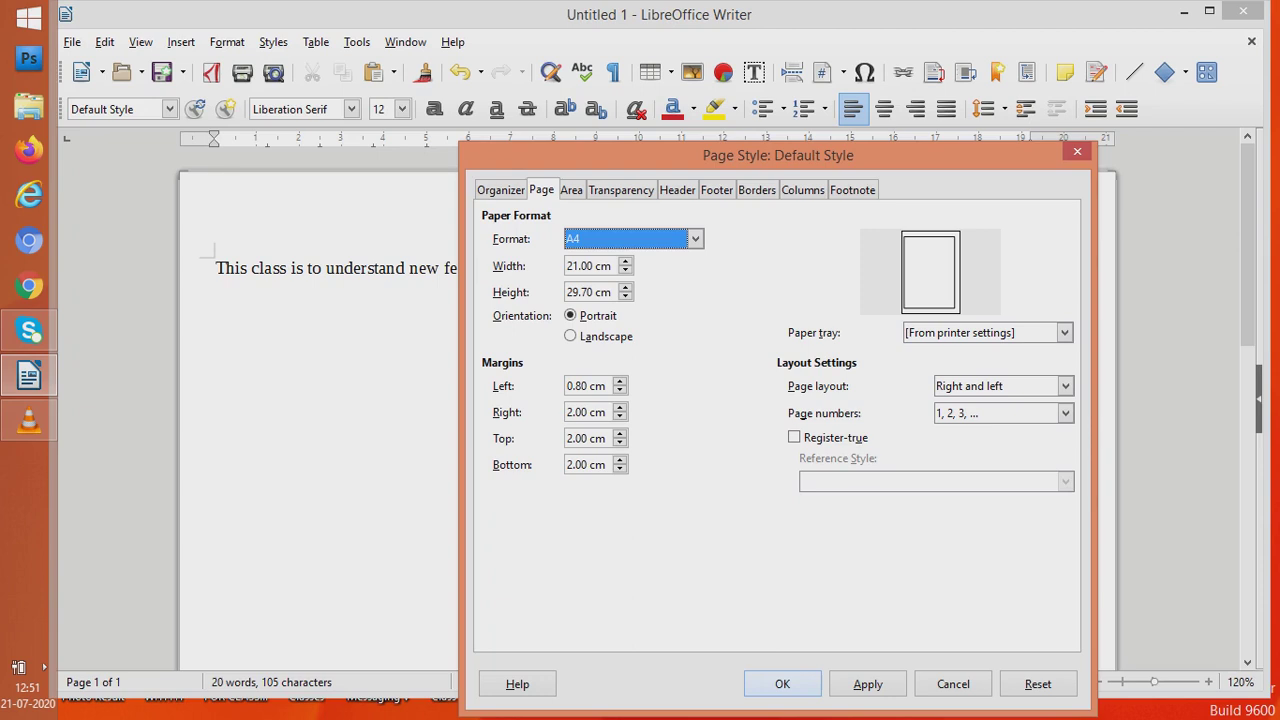
key(Return)
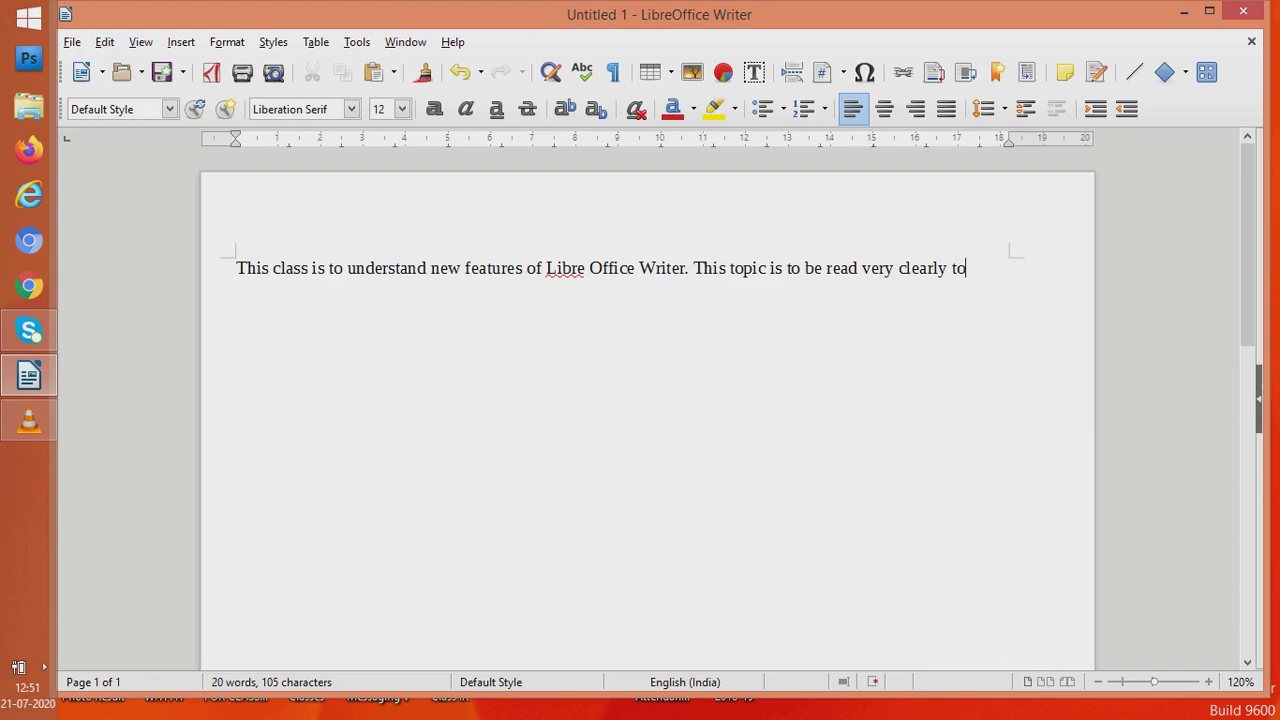
- Complete the last sentence with "use it practically in our project works."
text(use it pta)
key(BackSpace)
text(tactically)
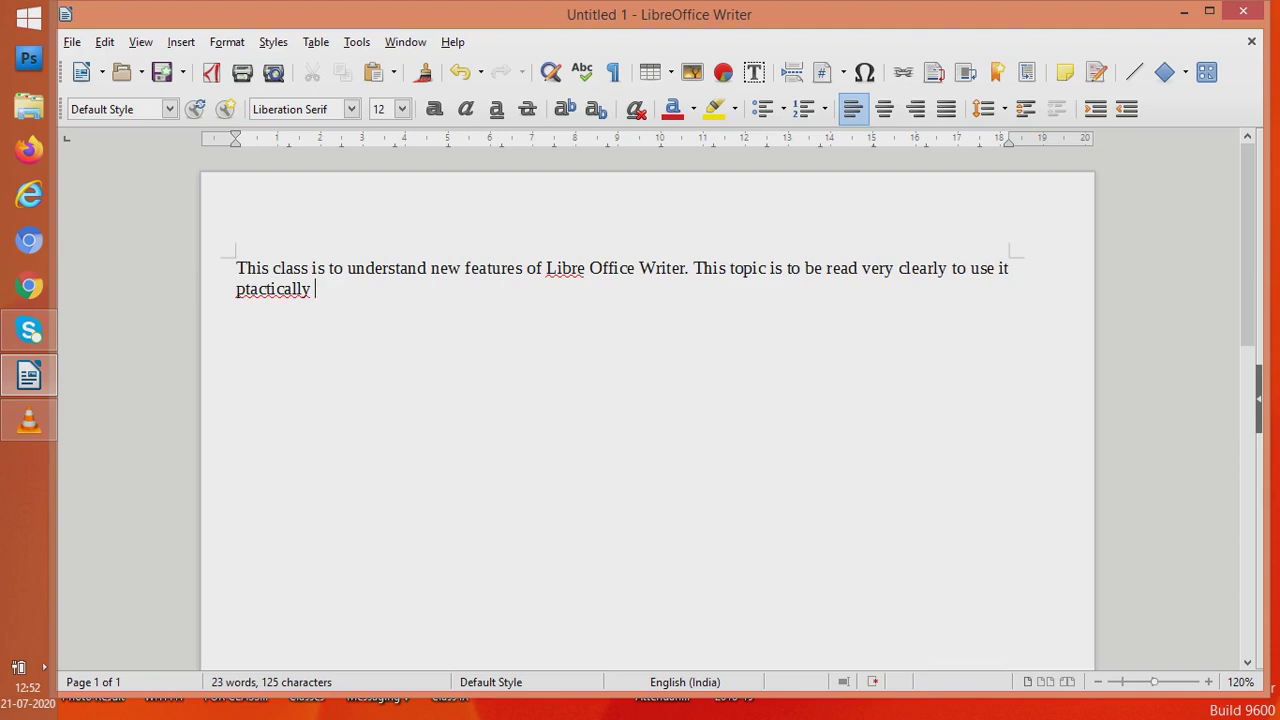
key(BackSpace)
text(r)
click(316, 289)
text(in our pr)
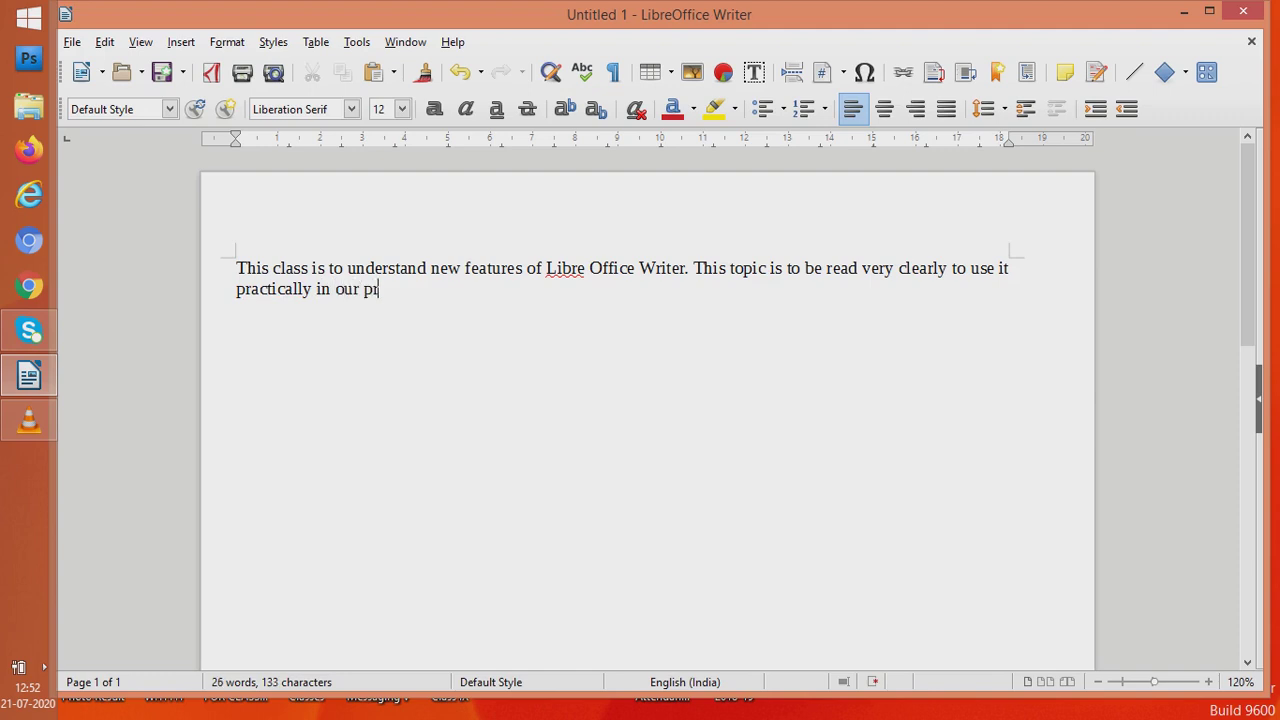
text(oject works.)
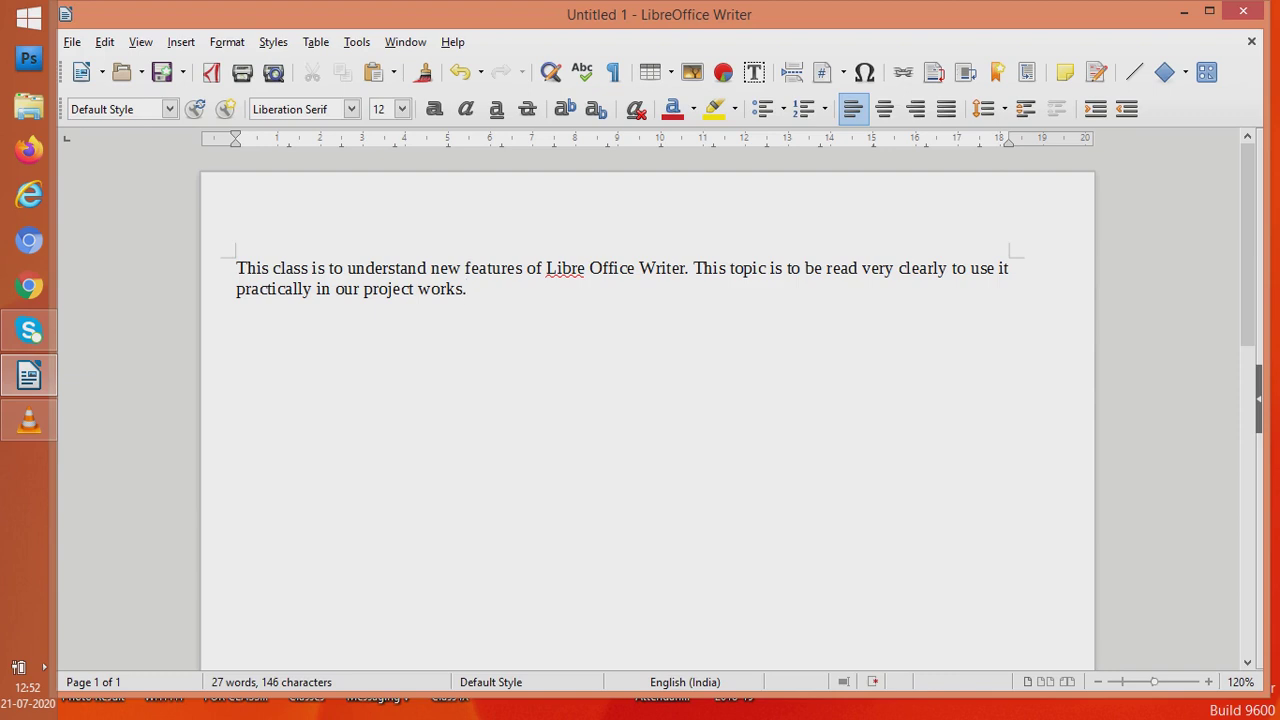
- Insert four line breaks before "practically" to push the second line down the page
click(237, 288)
key(Return)
key(Return)
key(Return)
key(Return)
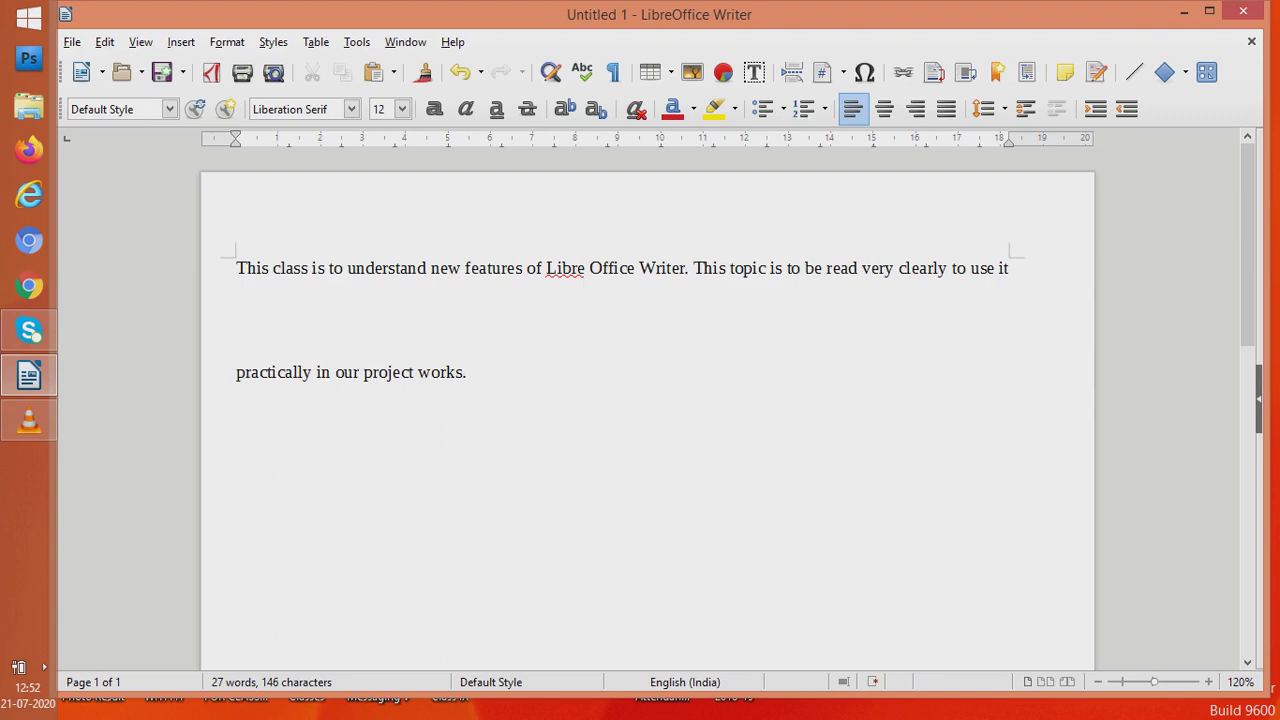
- Remove the four line breaks before "practically" to rejoin the paragraph
key(BackSpace)
key(BackSpace)
key(BackSpace)
key(BackSpace)
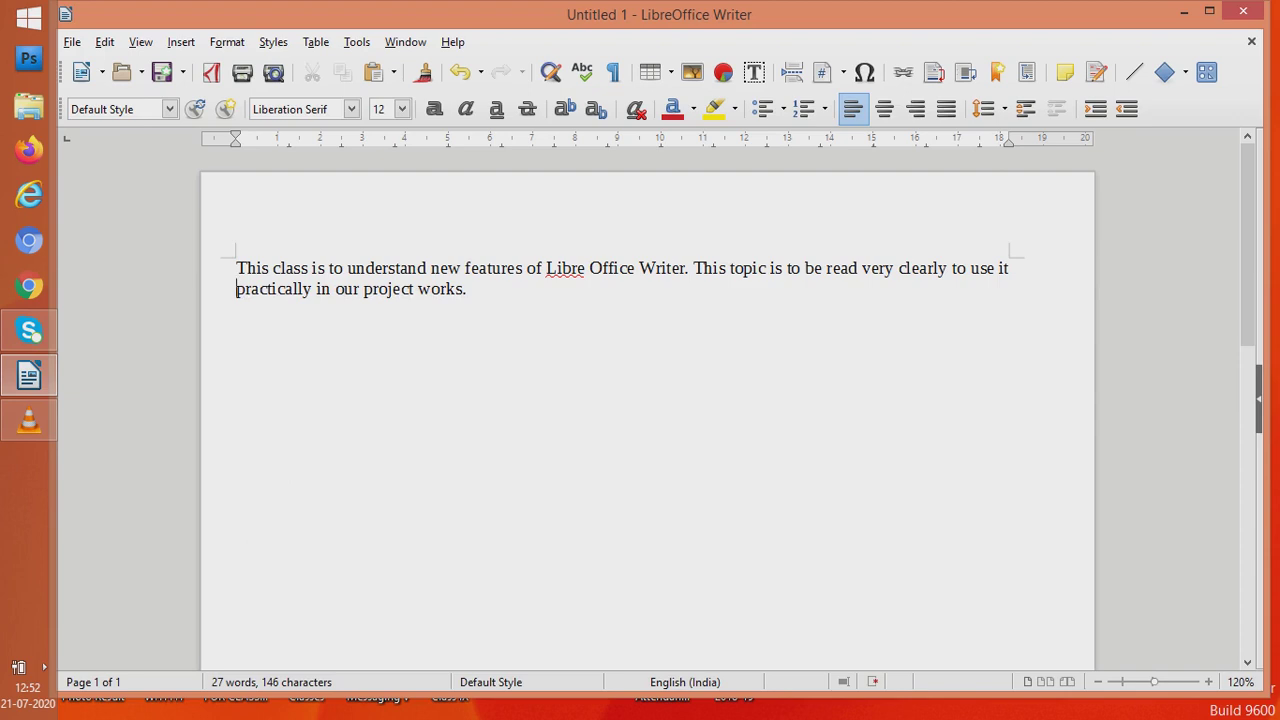
- Insert a page break before "practically" and take it back out
click(181, 42)
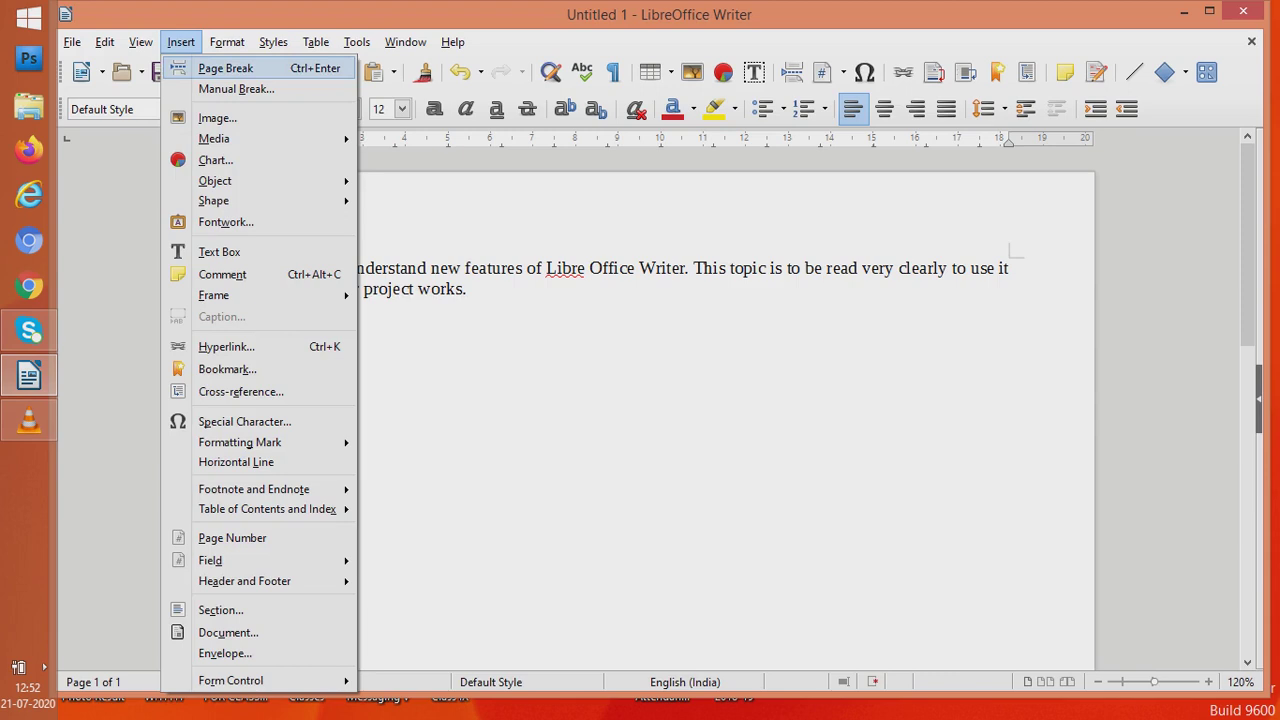
click(226, 68)
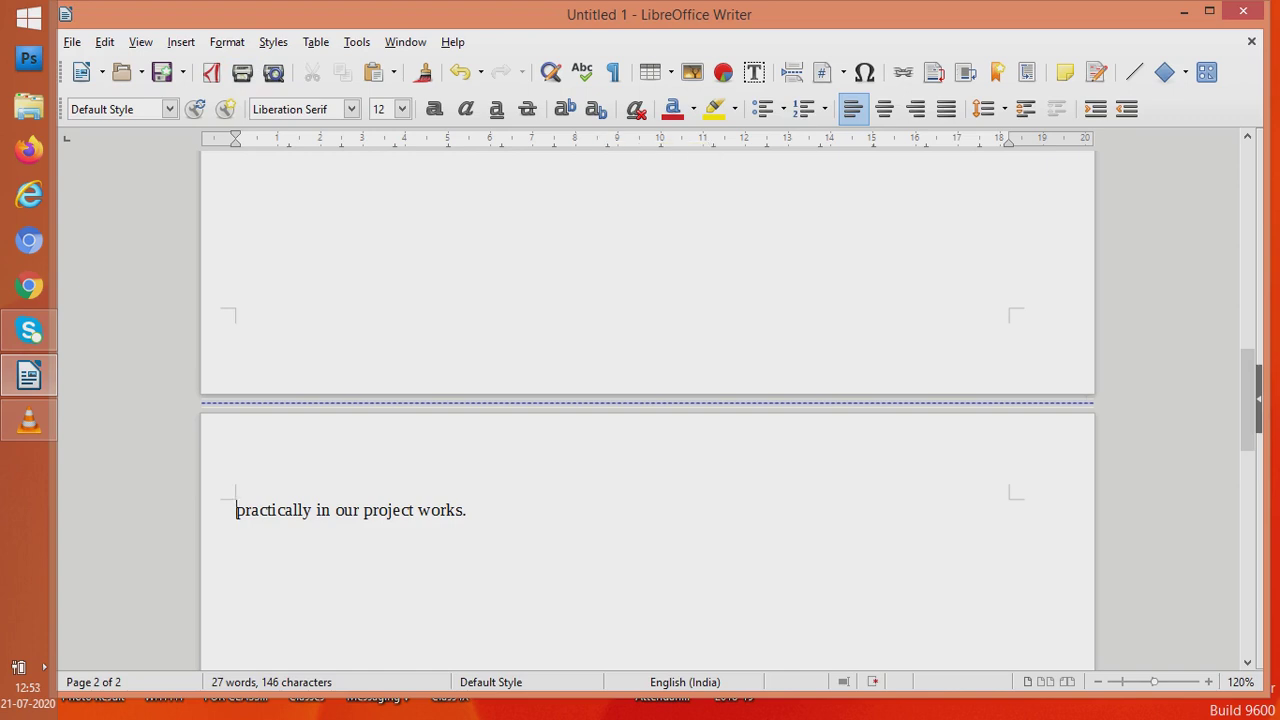
key(BackSpace)
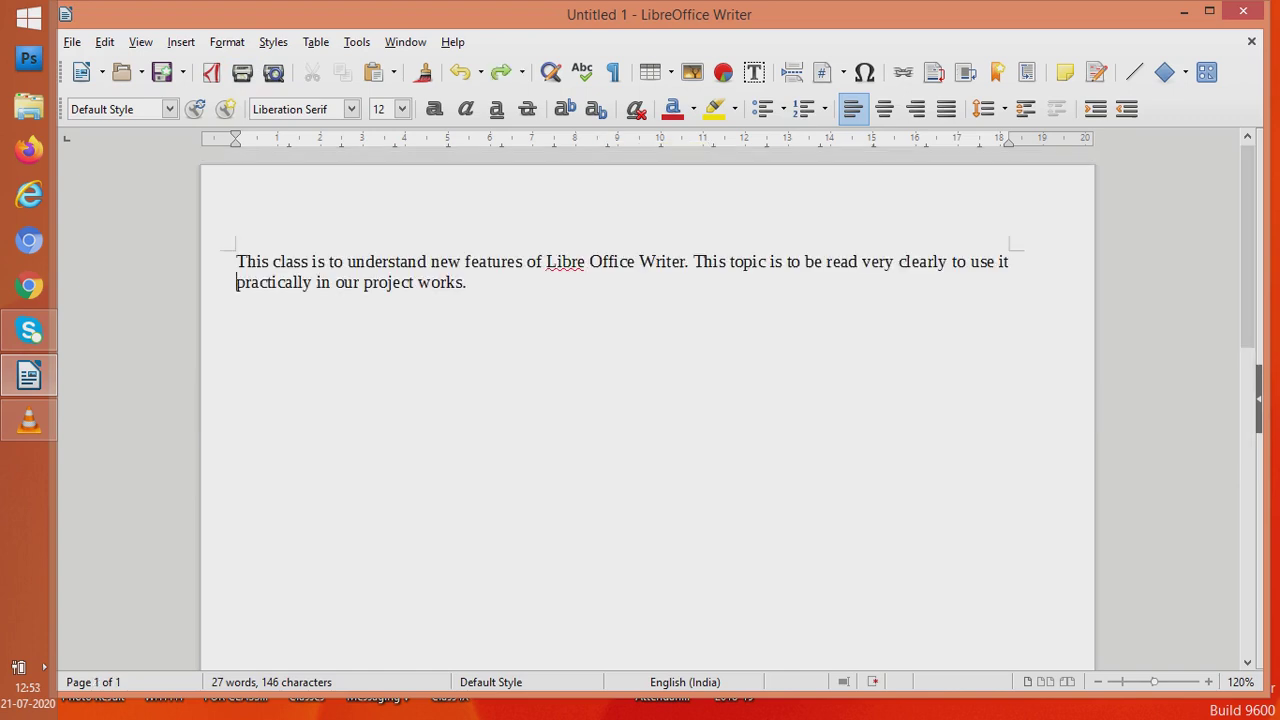
- Select "practically in our project works." and return the cursor to before "practically"
key(shift+End)
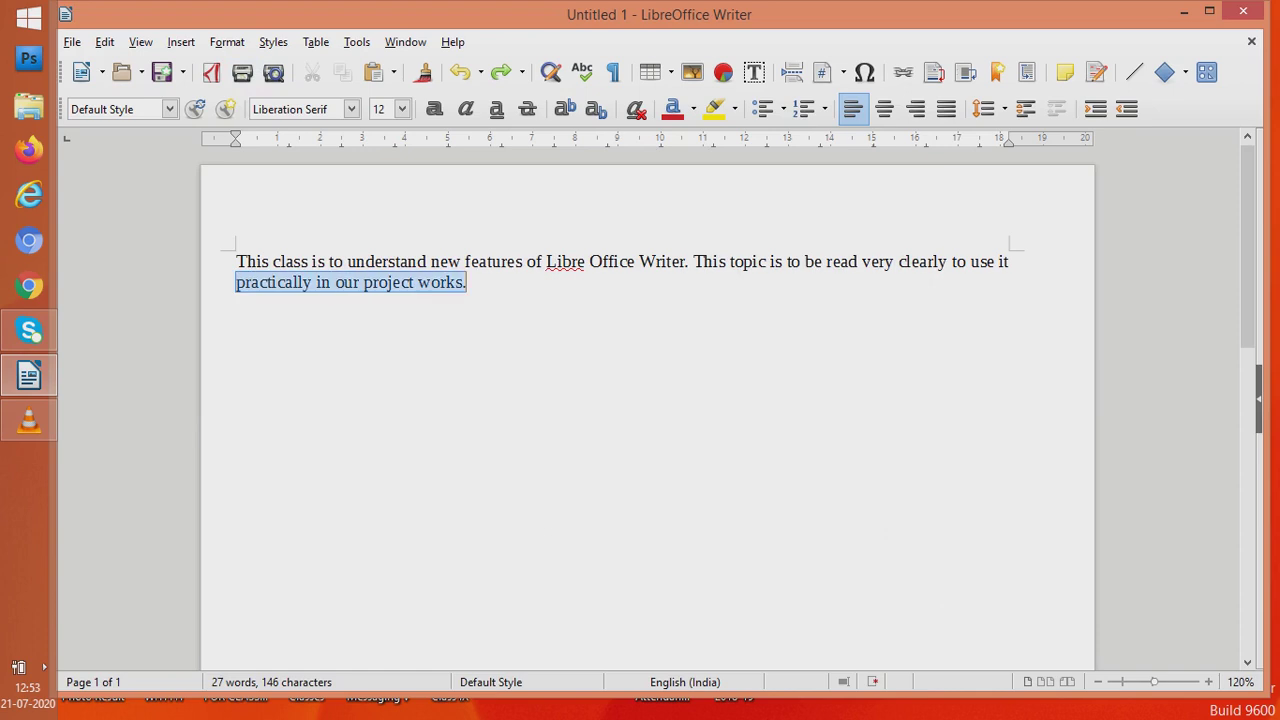
drag(236, 282, 467, 282)
click(236, 282)
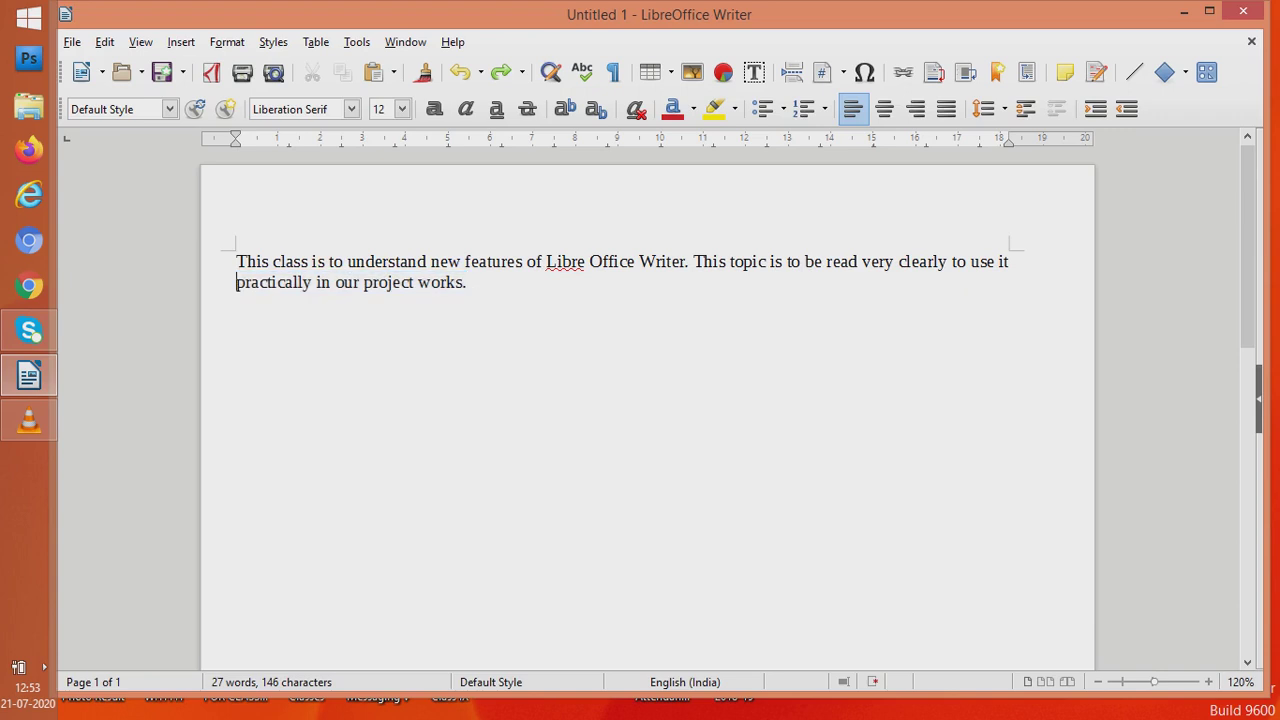
- Insert a page break before "practically", check the text on both pages, and undo the break
click(181, 42)
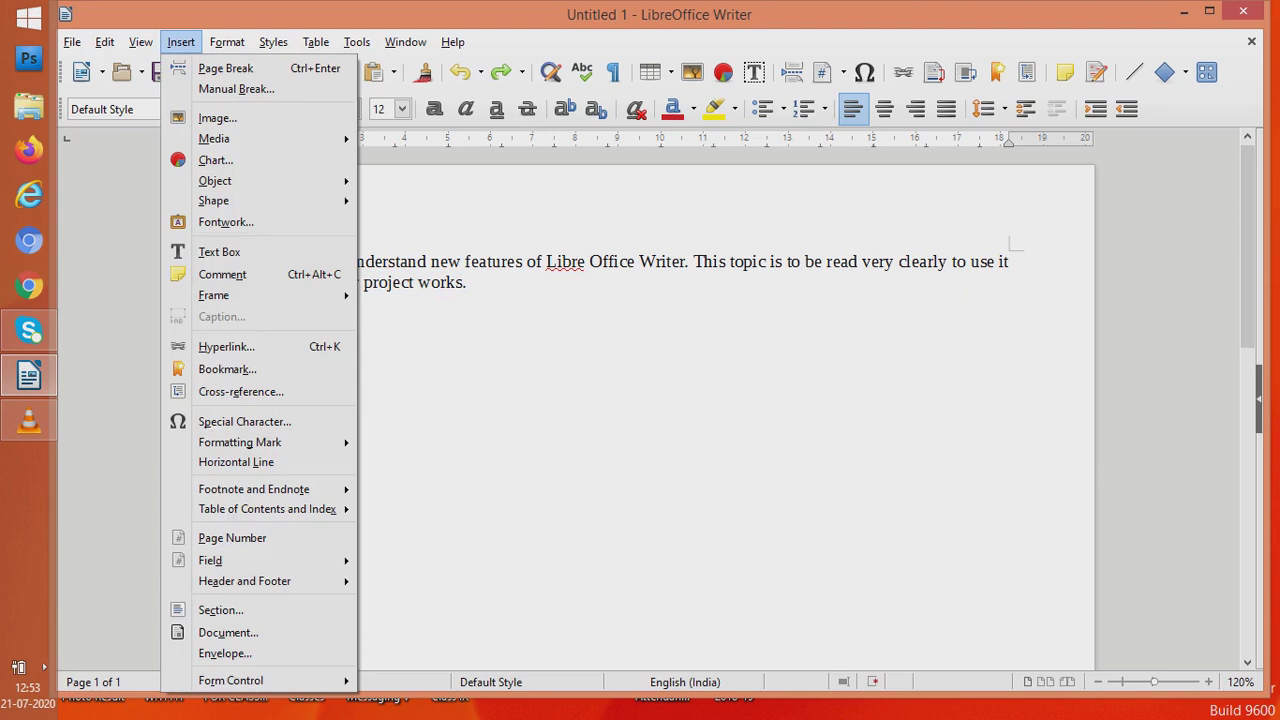
click(242, 74)
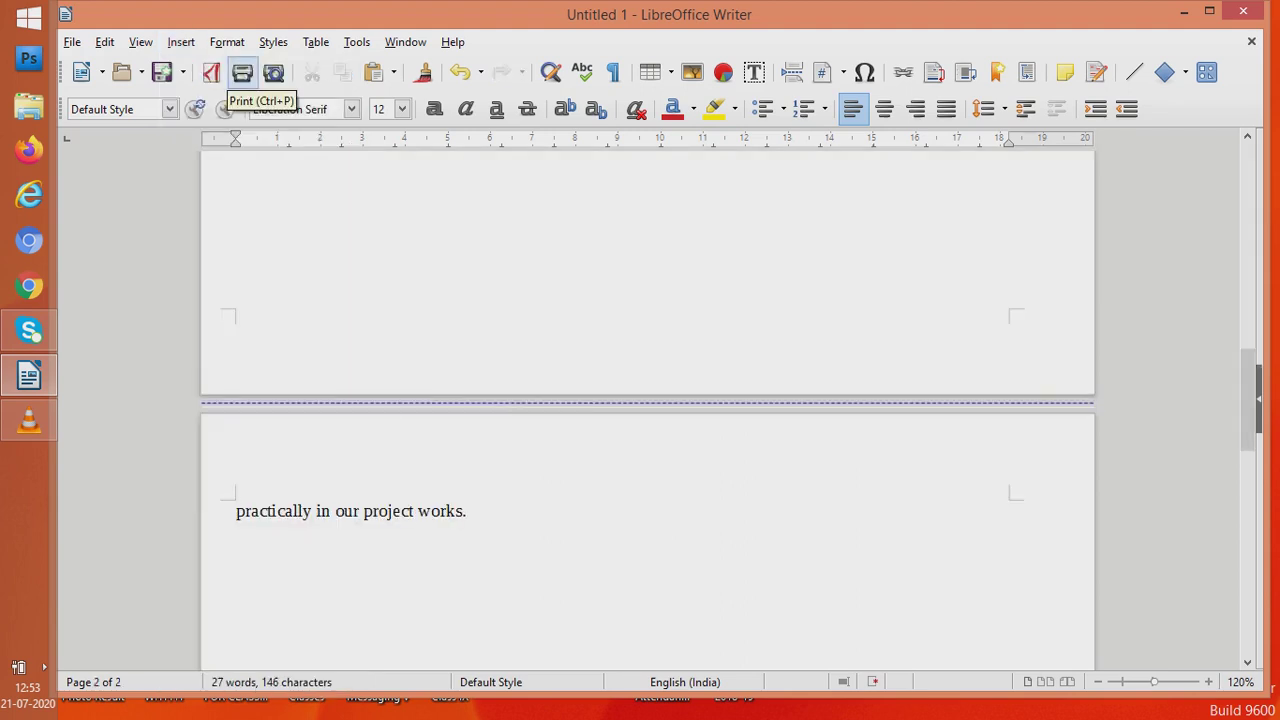
drag(1248, 400, 1248, 195)
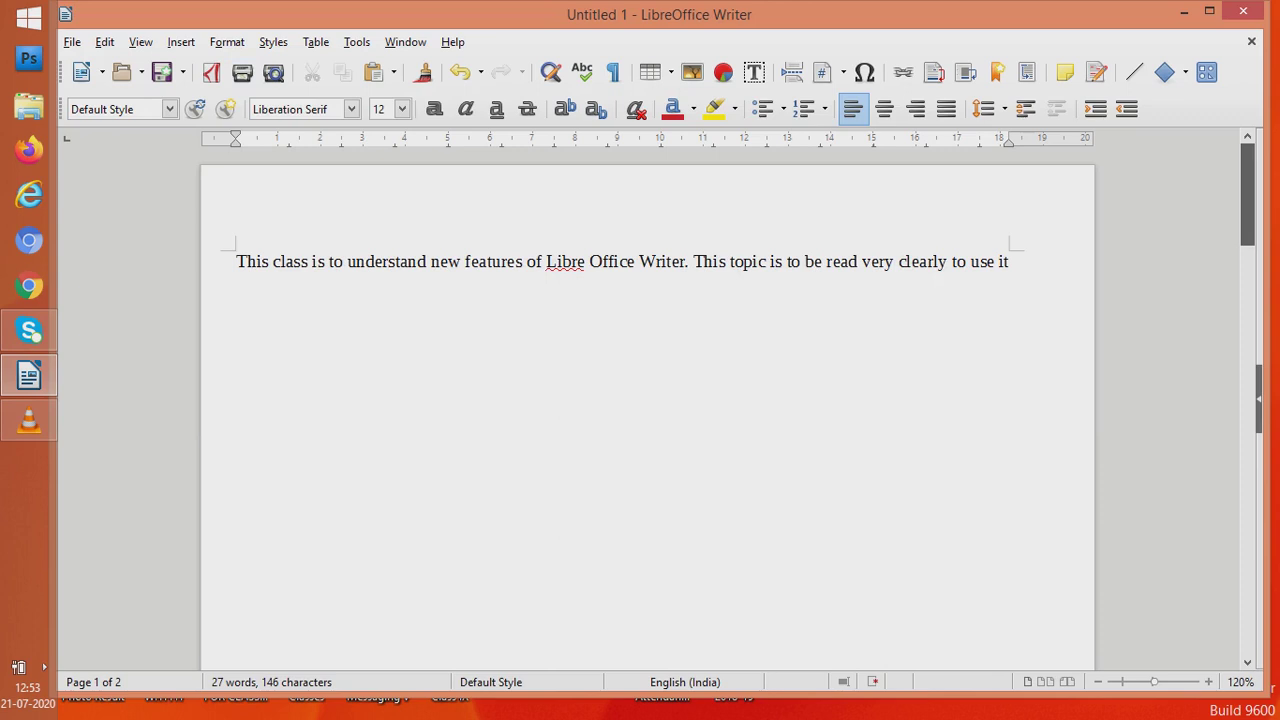
scroll(648, 400, down, 4)
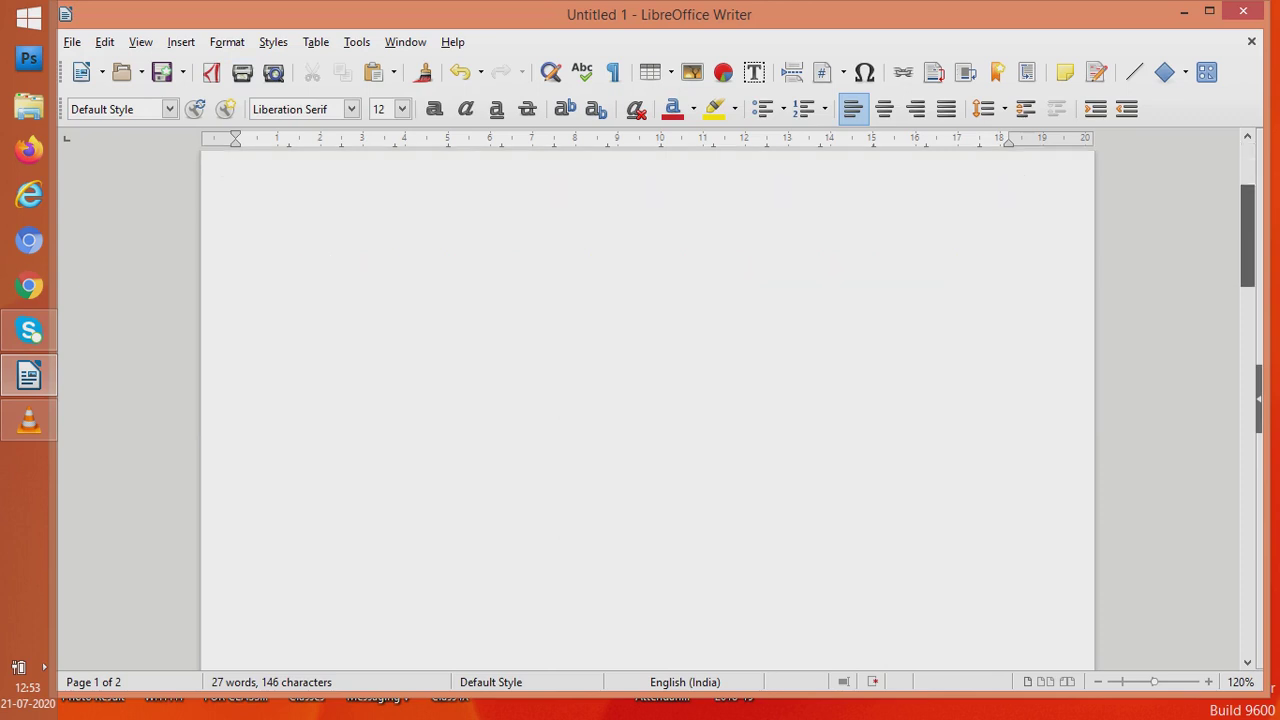
scroll(648, 400, down, 10)
scroll(648, 478, down, 1)
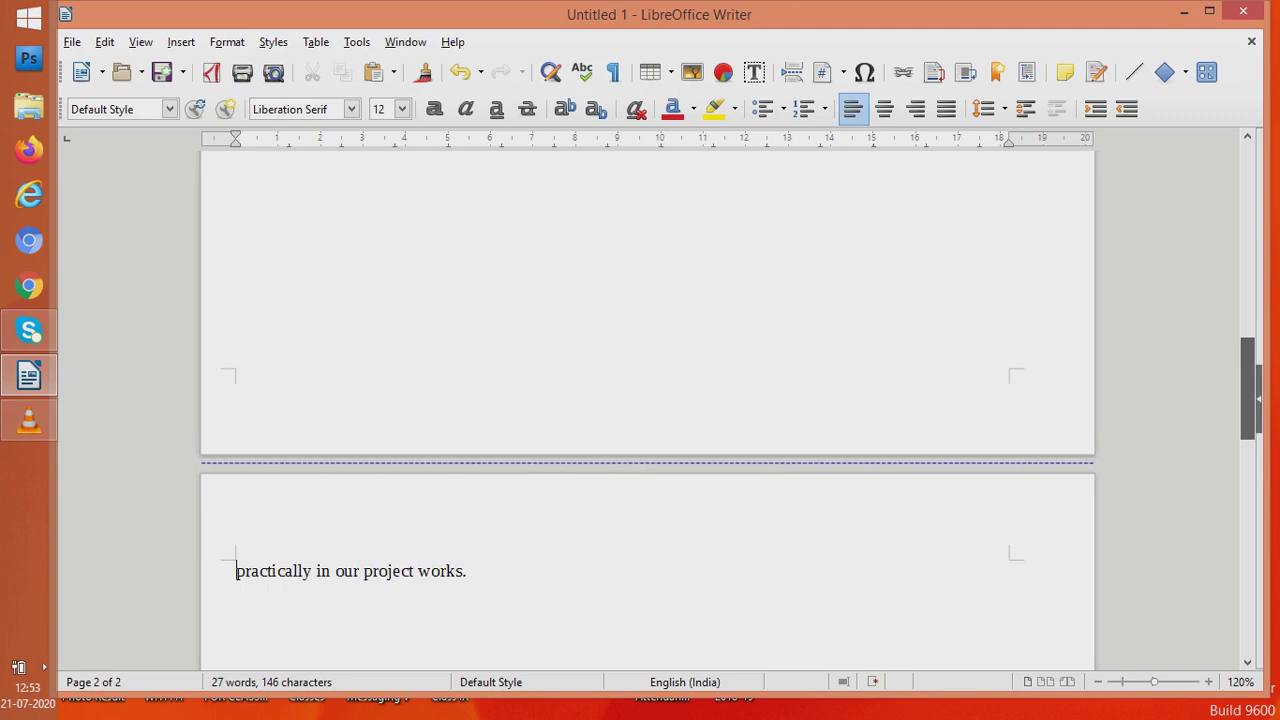
scroll(648, 400, up, 12)
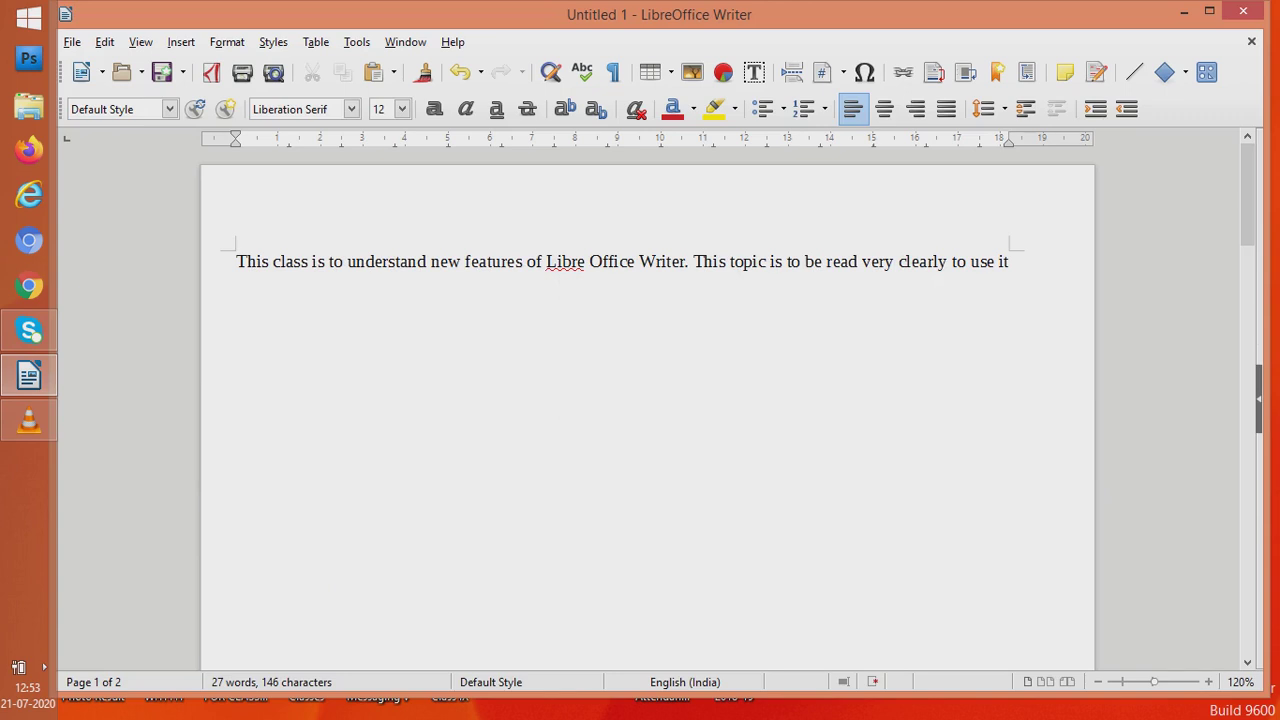
key(ctrl+z)
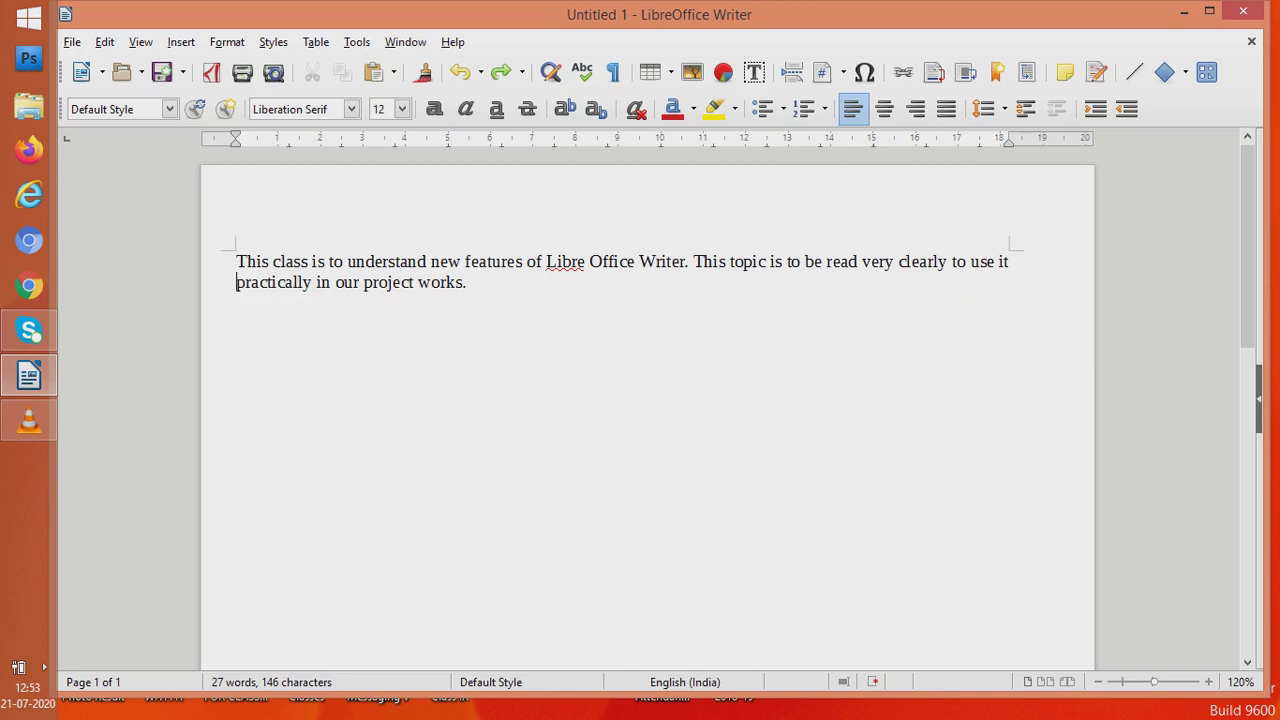
- Move the cursor from the end of the paragraph back to before "practically", insert a page break there and undo it
key(alt+i)
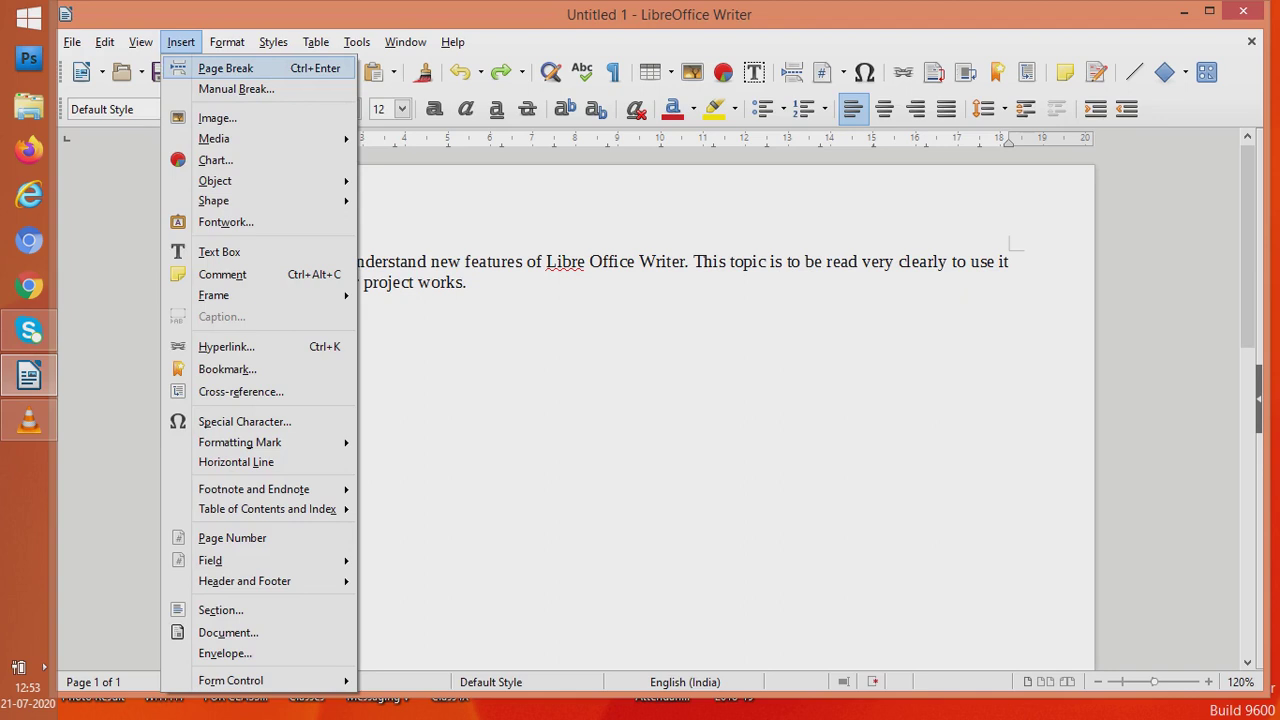
key(Escape)
key(End)
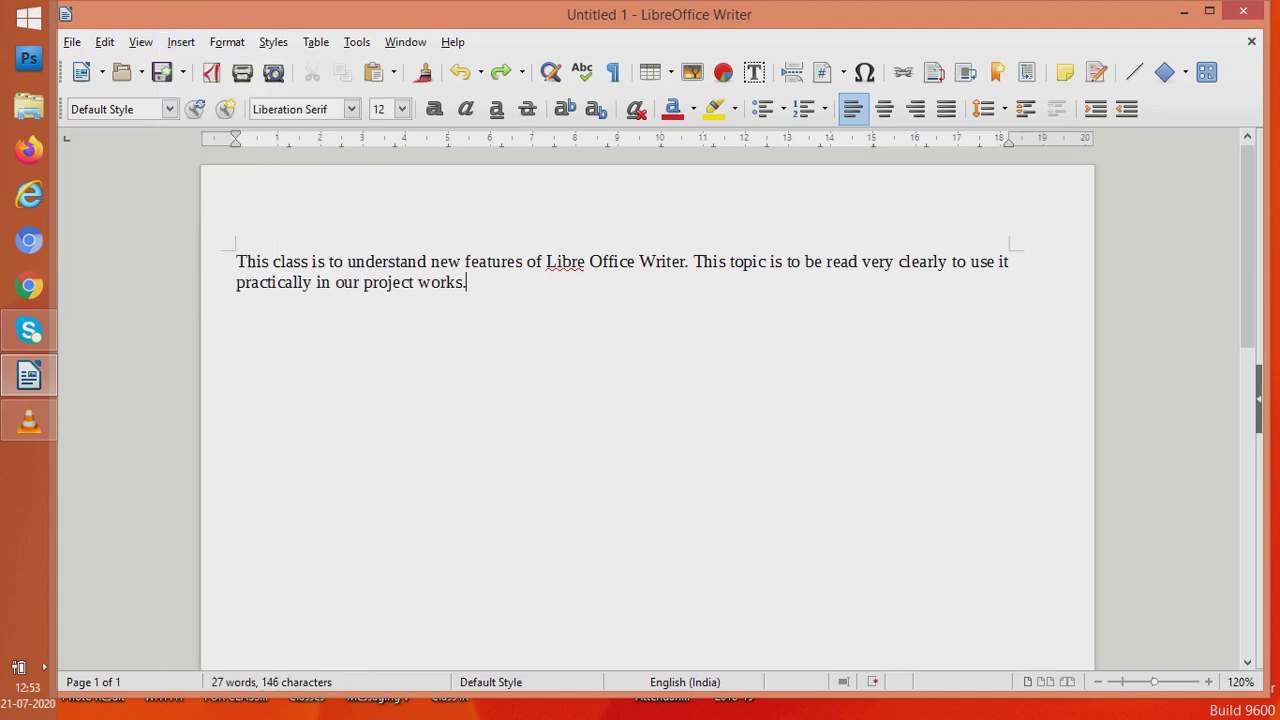
key(Left)
key(Left)
key(Left)
key(Left)
key(Left)
key(Left)
key(Left)
key(Left)
key(Left)
key(Left)
key(Left)
key(Left)
key(Left)
key(Left)
key(Left)
key(Left)
key(Left)
key(Left)
key(Left)
key(Left)
key(Left)
key(Left)
key(ctrl+Return)
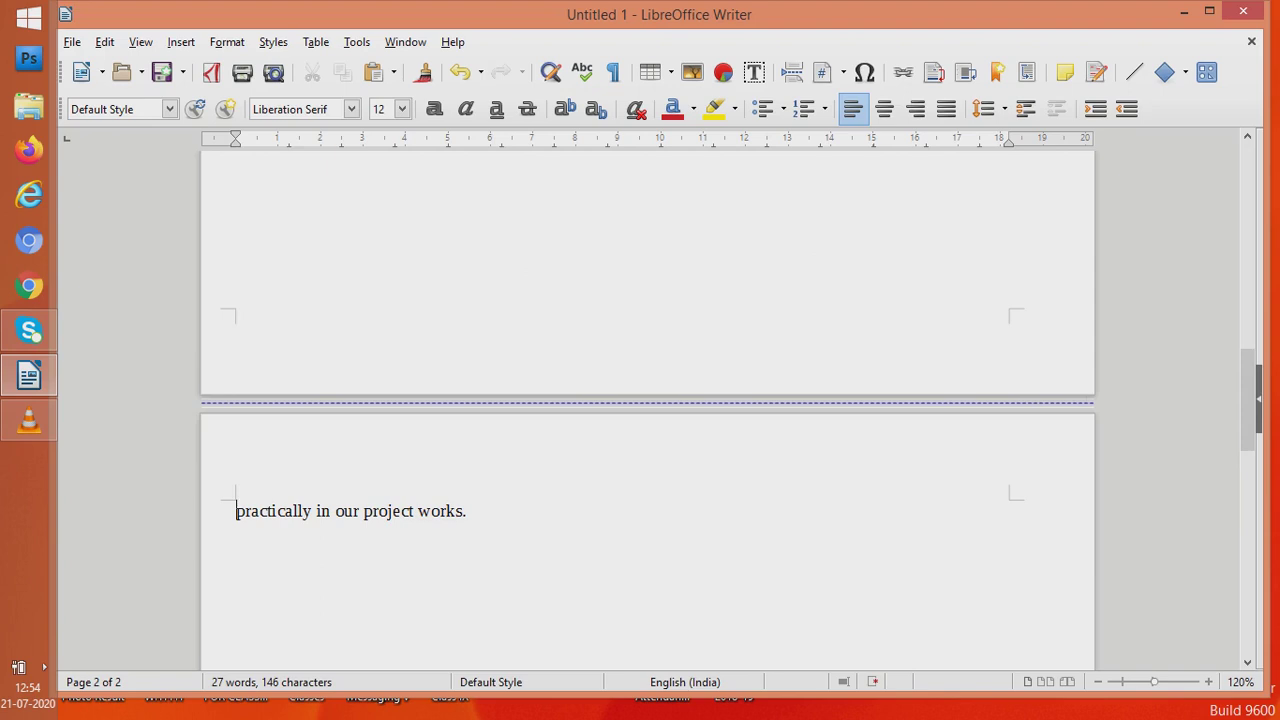
key(ctrl+z)
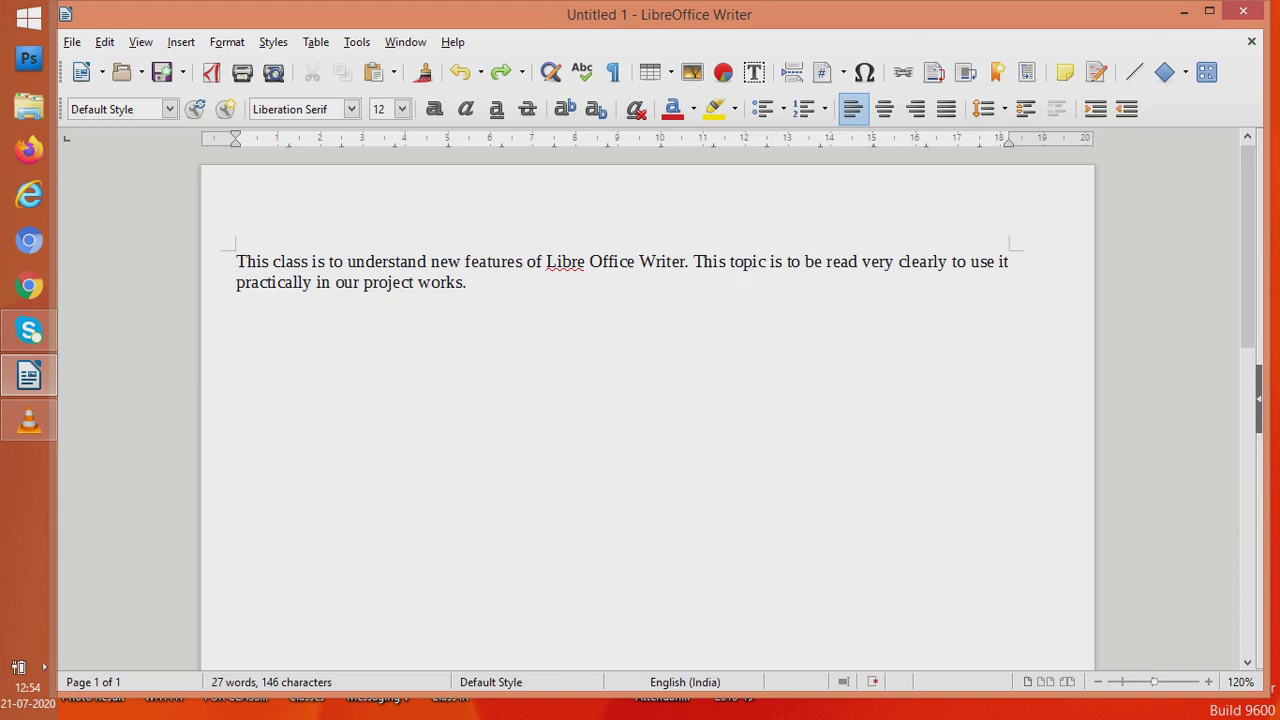
- Redo the page break before "practically" to compare the two pages, and undo it again
key(ctrl+y)
scroll(648, 400, up, 15)
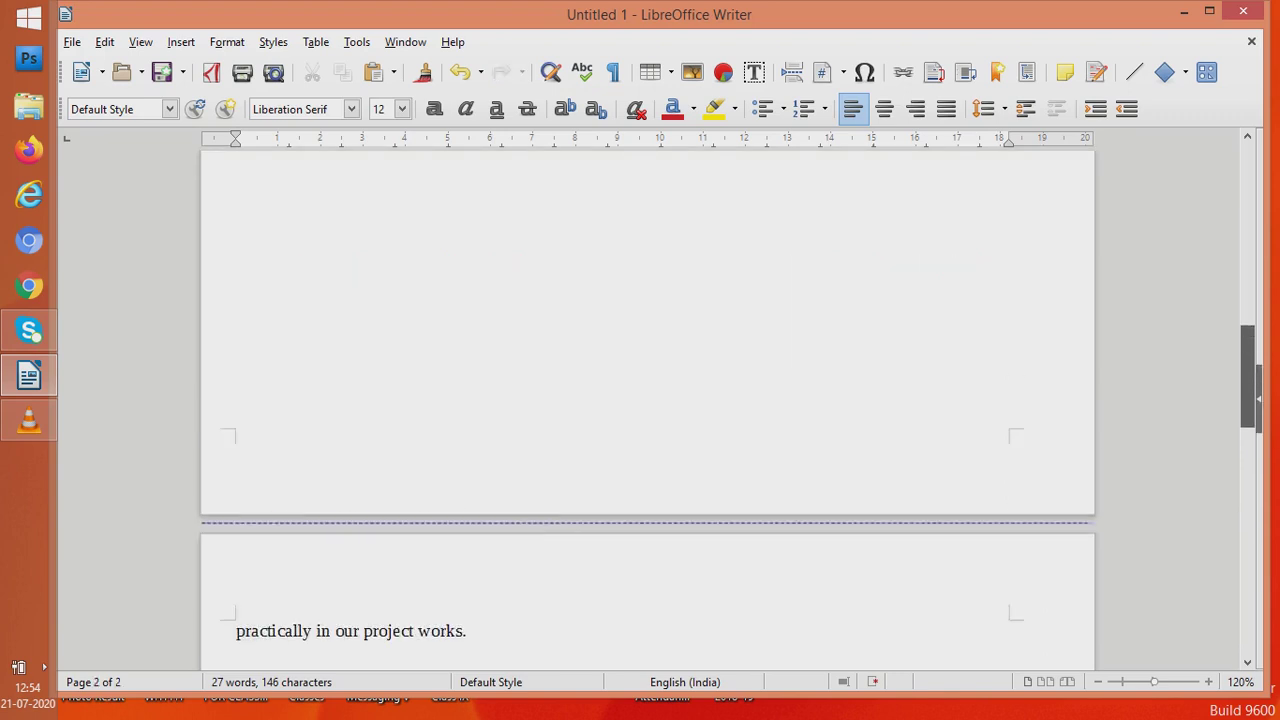
scroll(648, 400, up, 2)
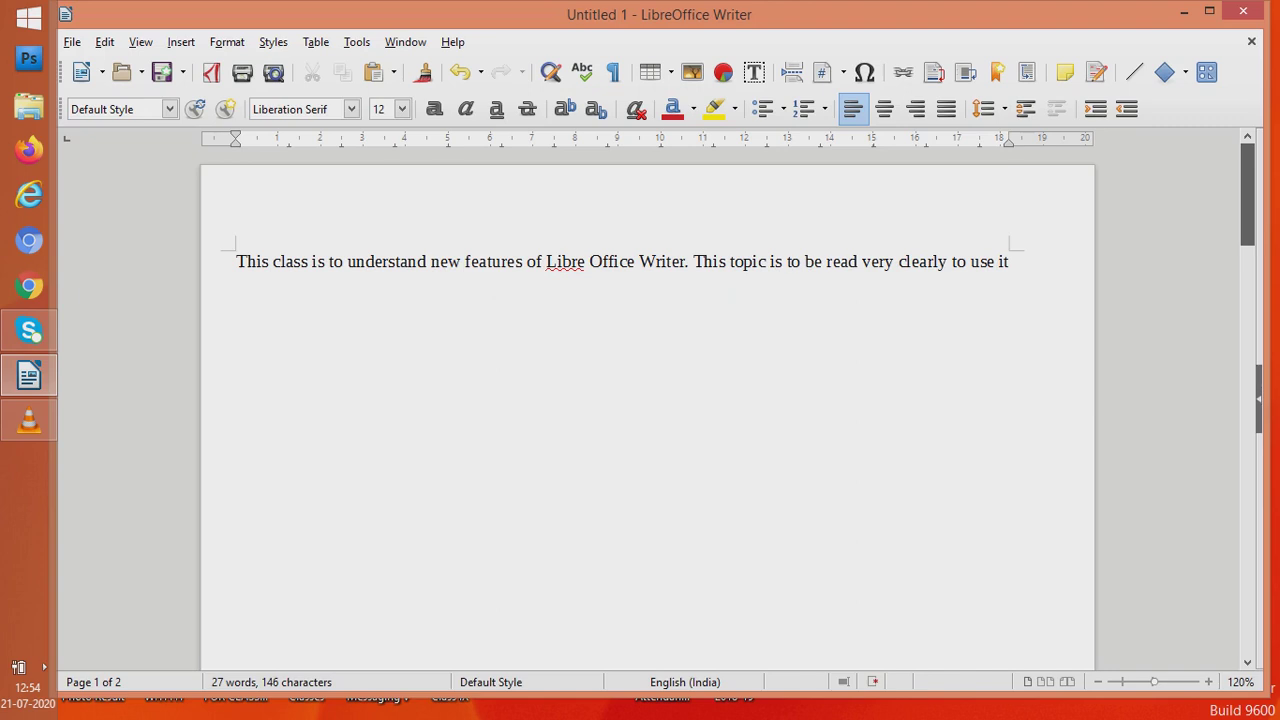
scroll(648, 400, down, 15)
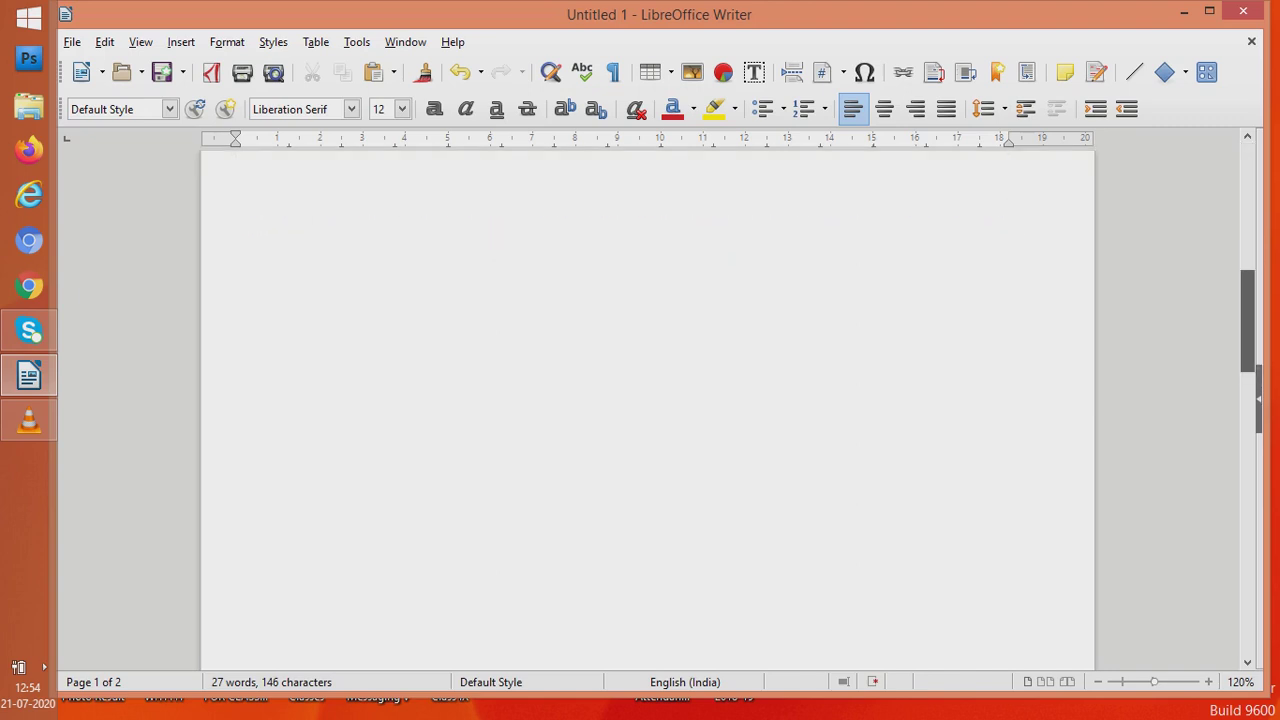
scroll(648, 400, up, 3)
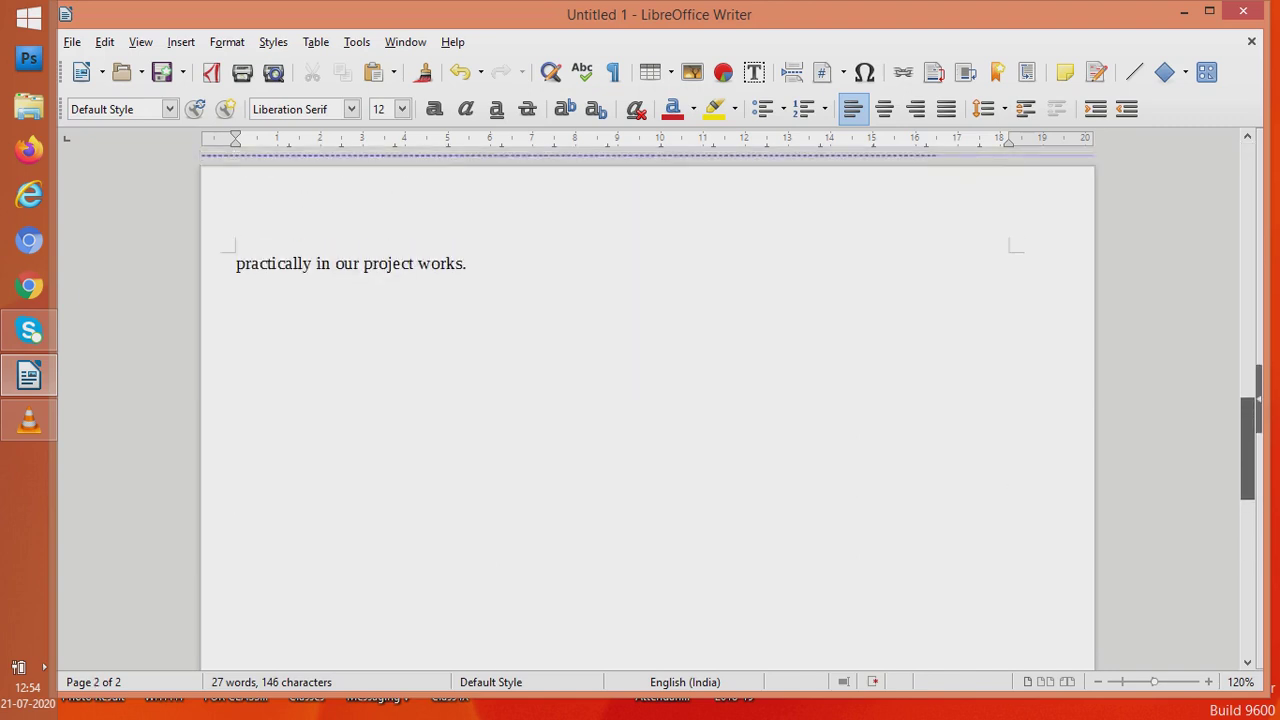
scroll(648, 400, up, 15)
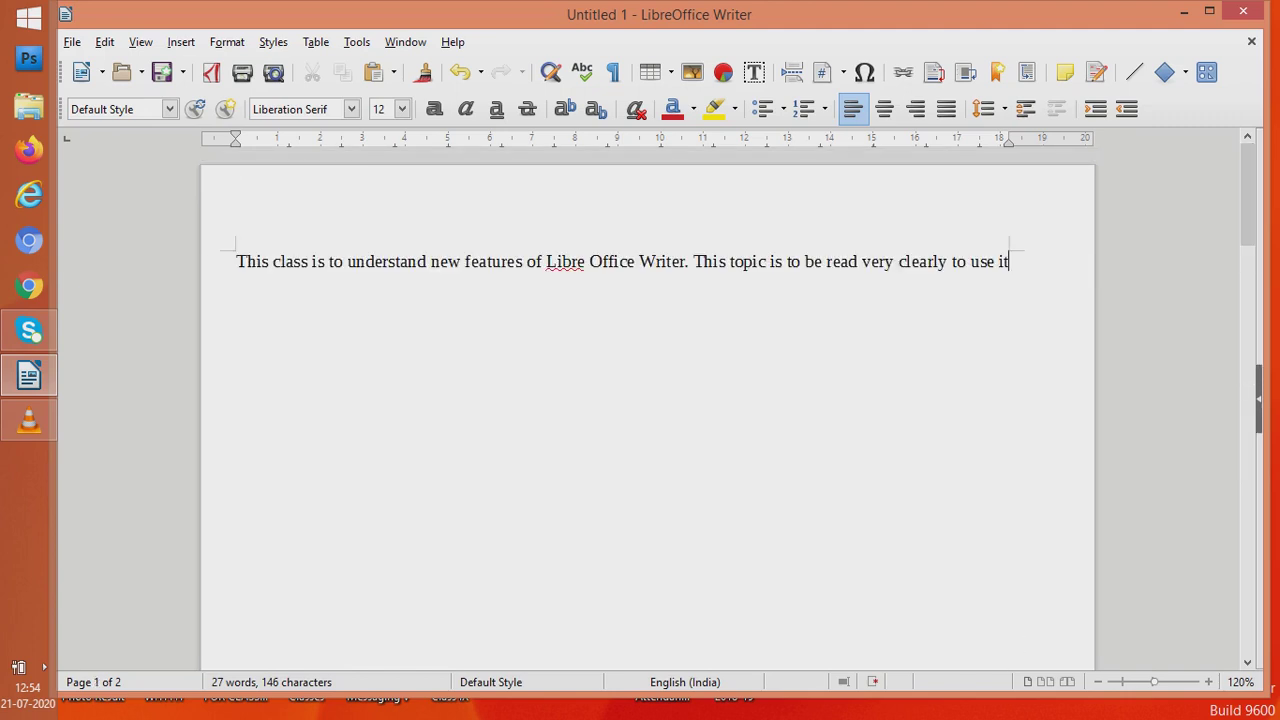
key(ctrl+z)
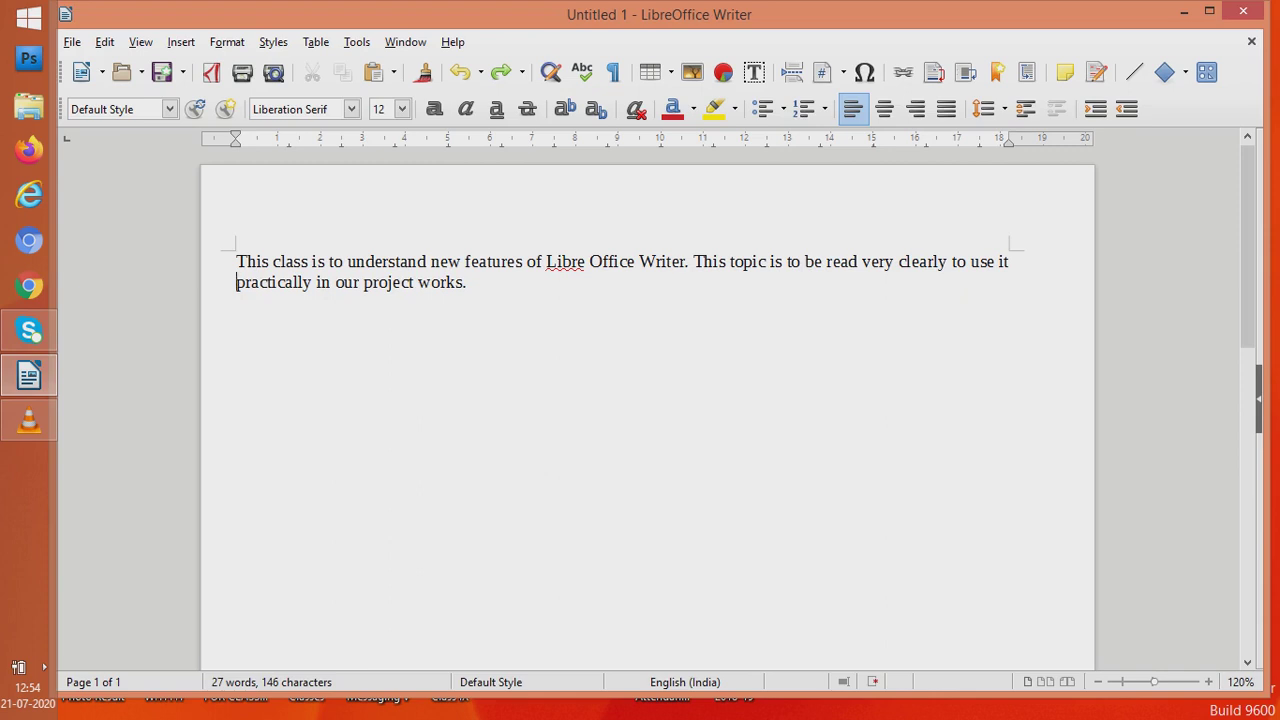
key(alt+i)
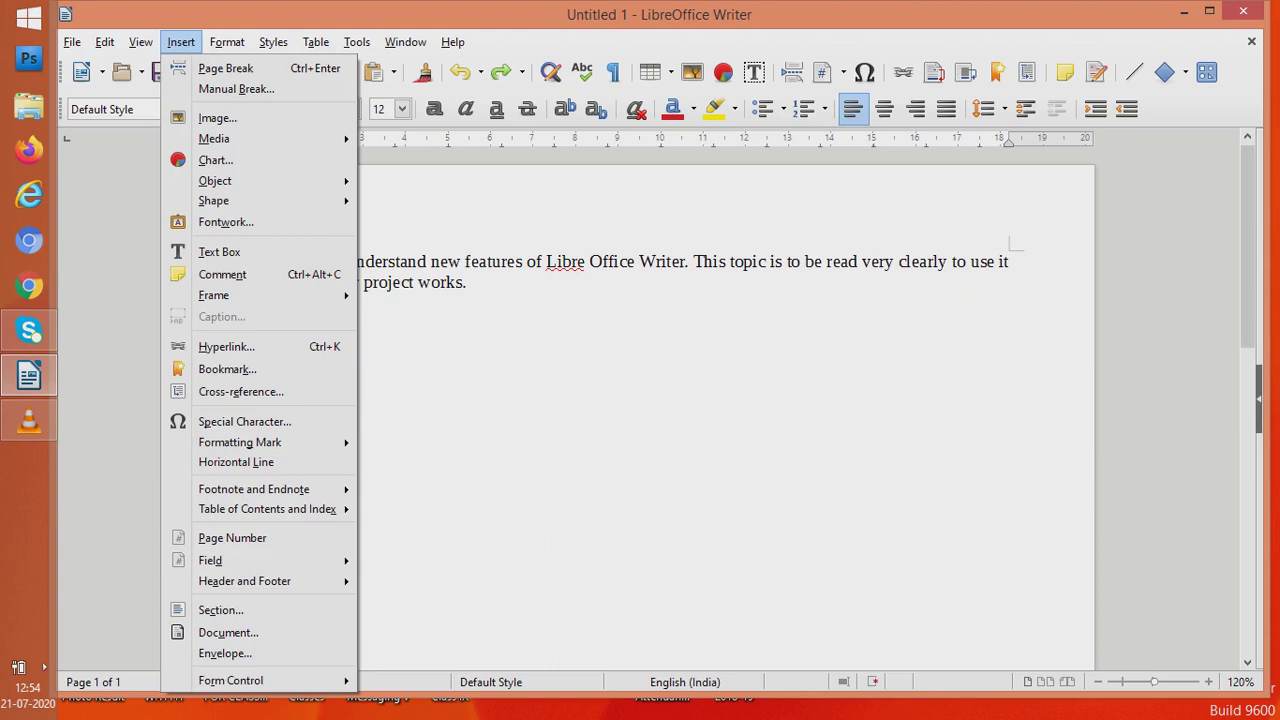
key(Down)
key(Down)
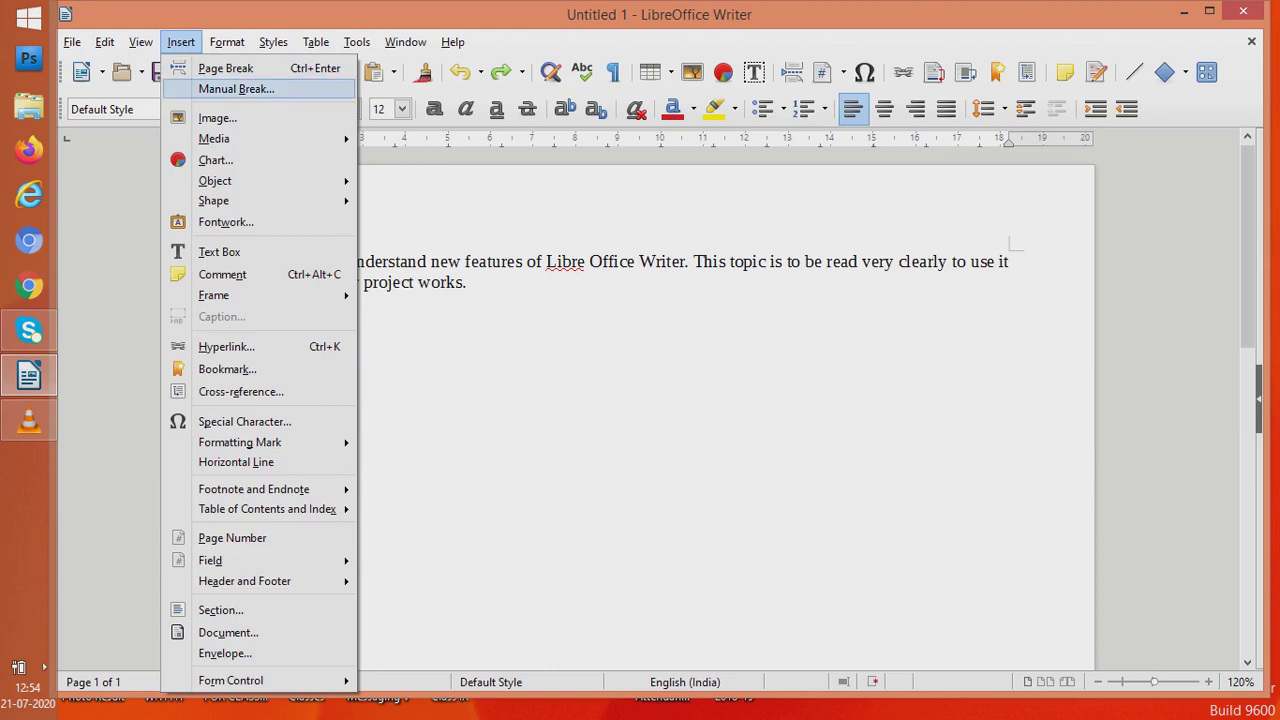
key(Down)
key(Escape)
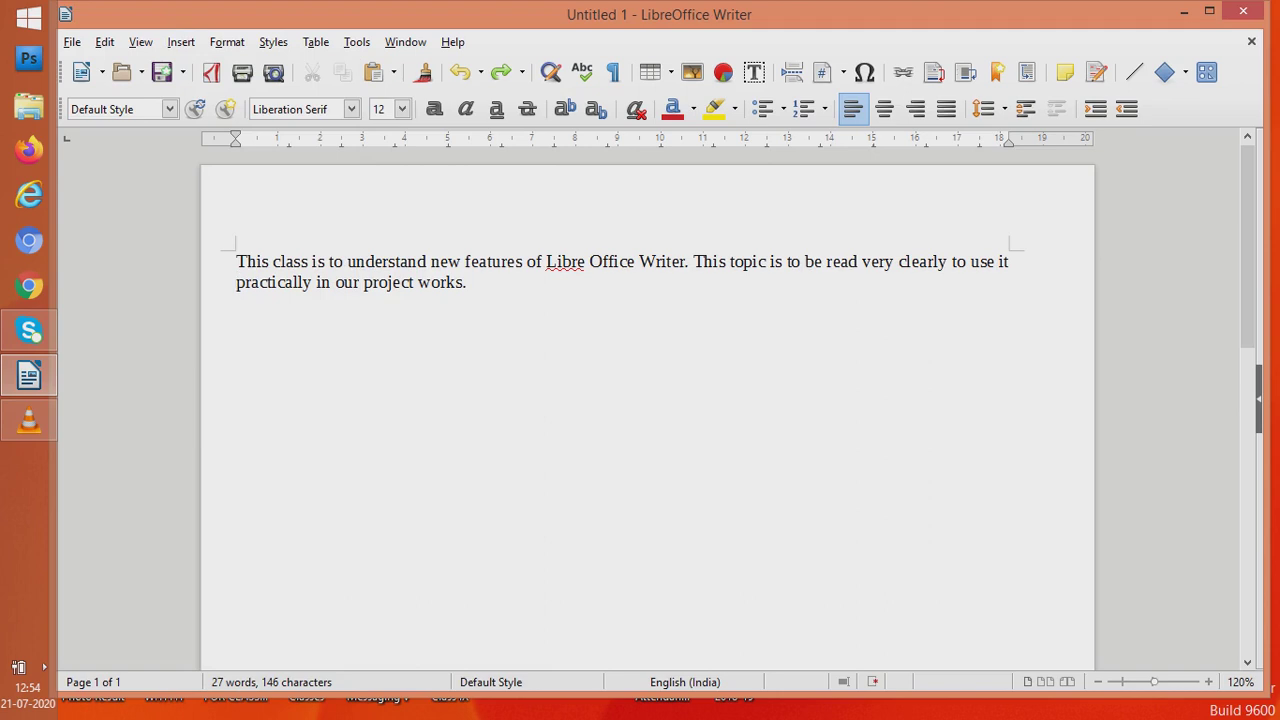
- Insert a manual break of the Line break type before "practically" and undo it
key(alt+i)
key(Down)
key(Down)
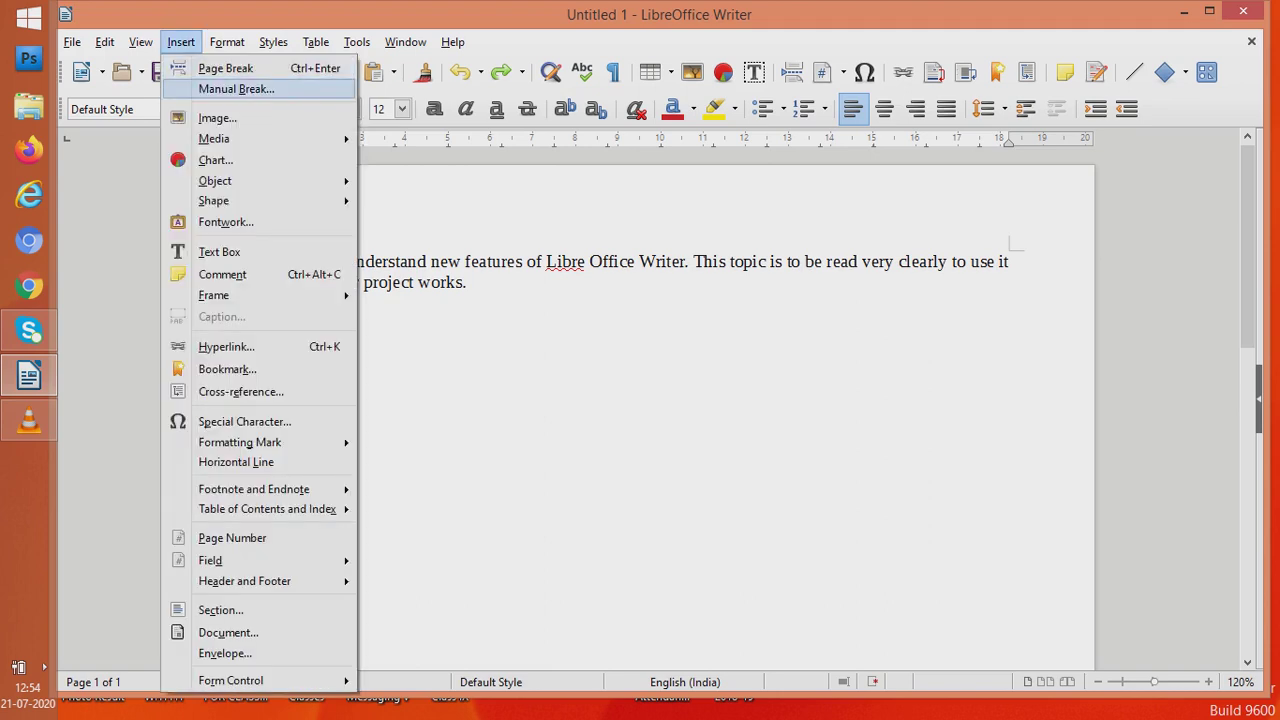
key(Return)
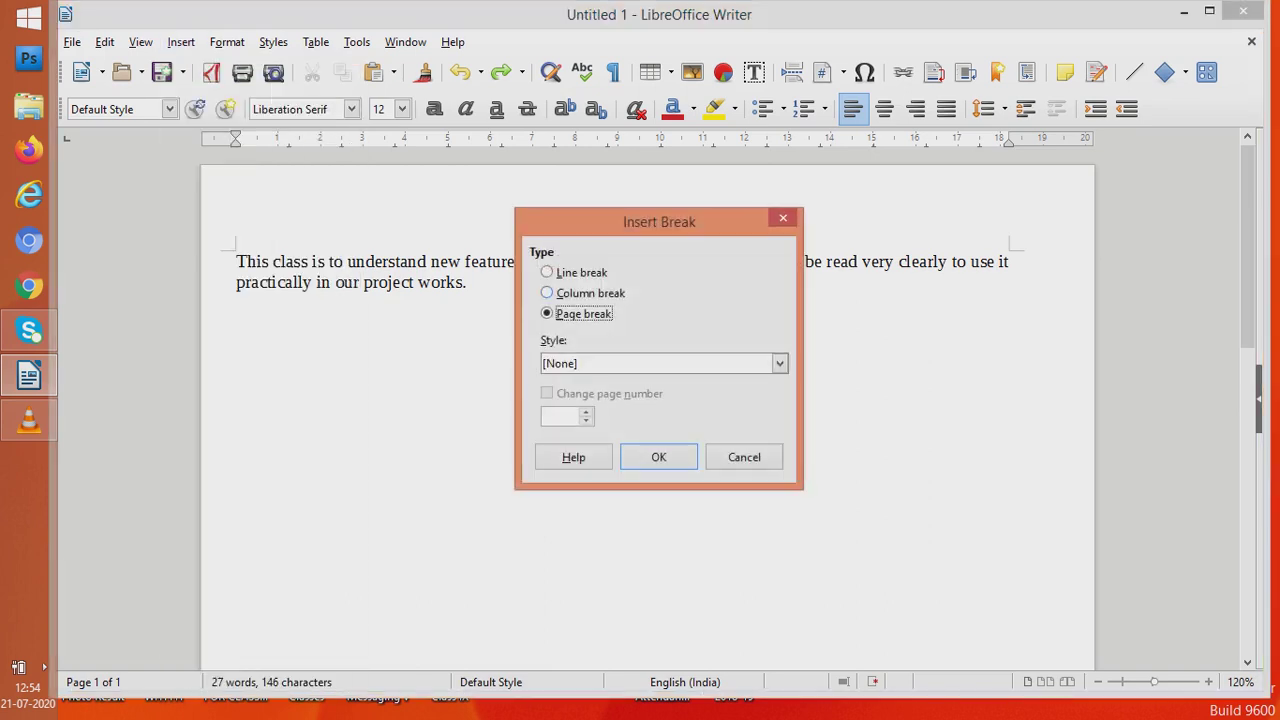
key(alt+l)
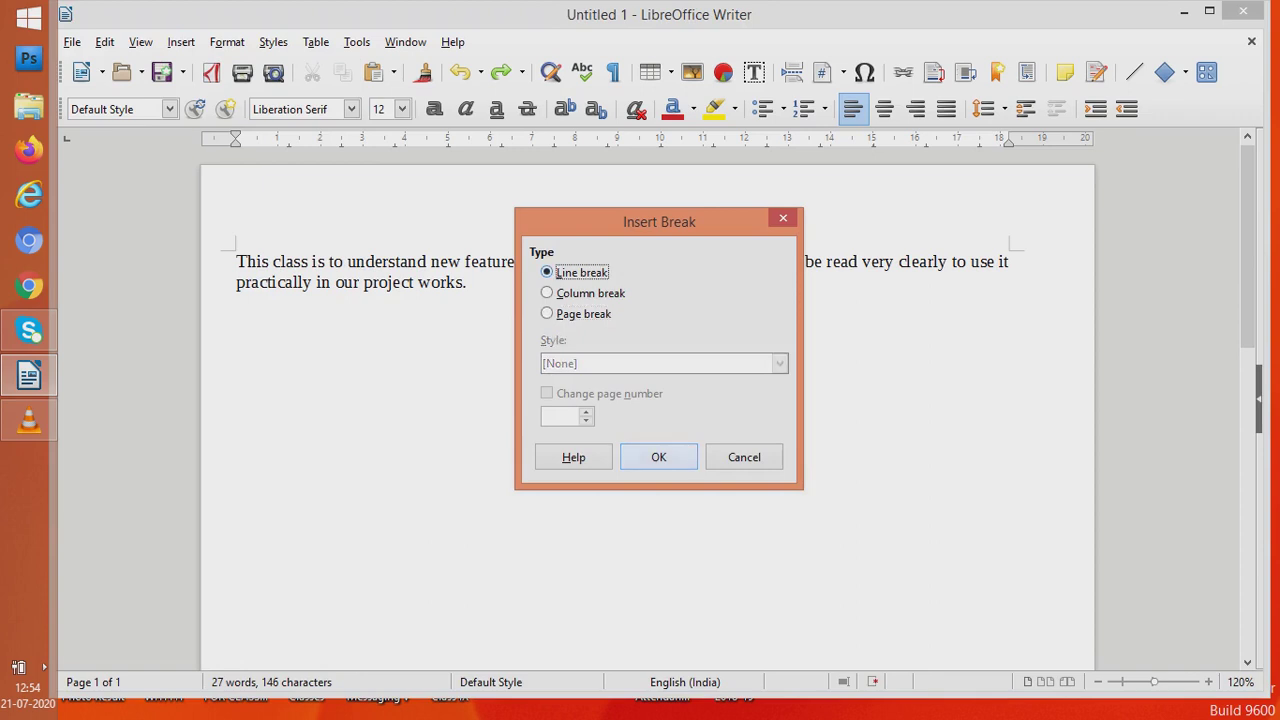
key(Return)
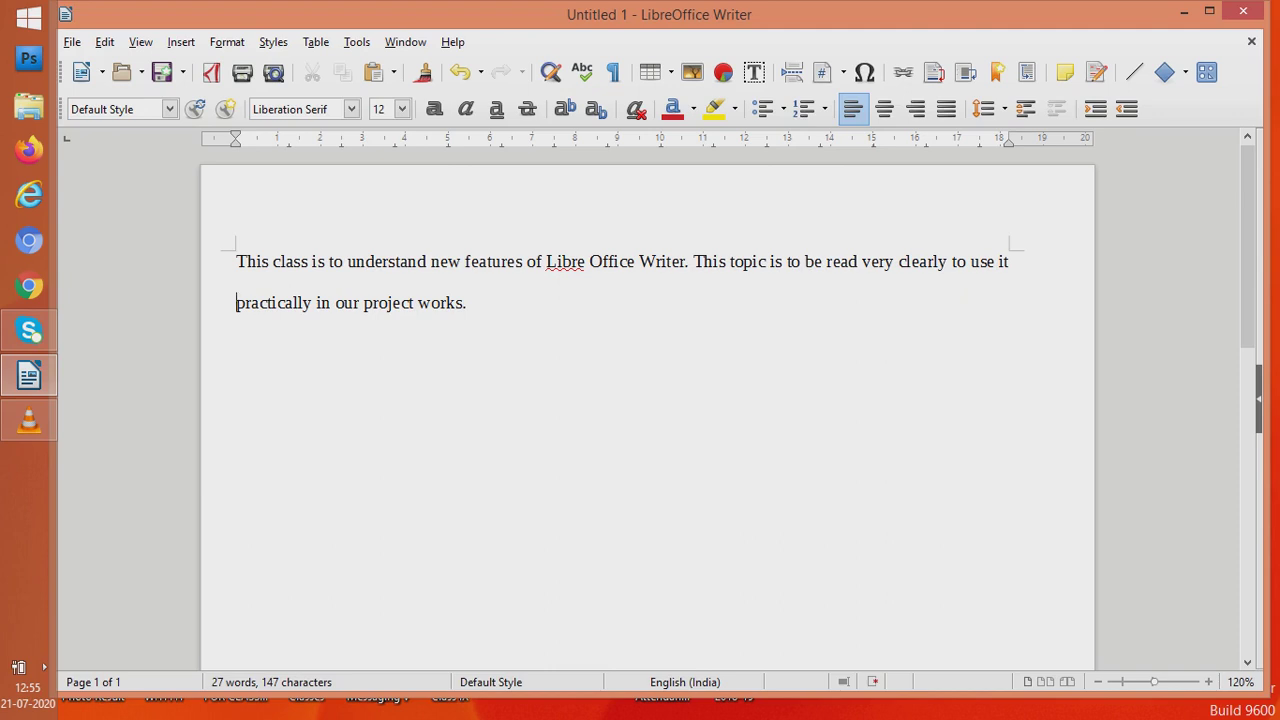
key(ctrl+z)
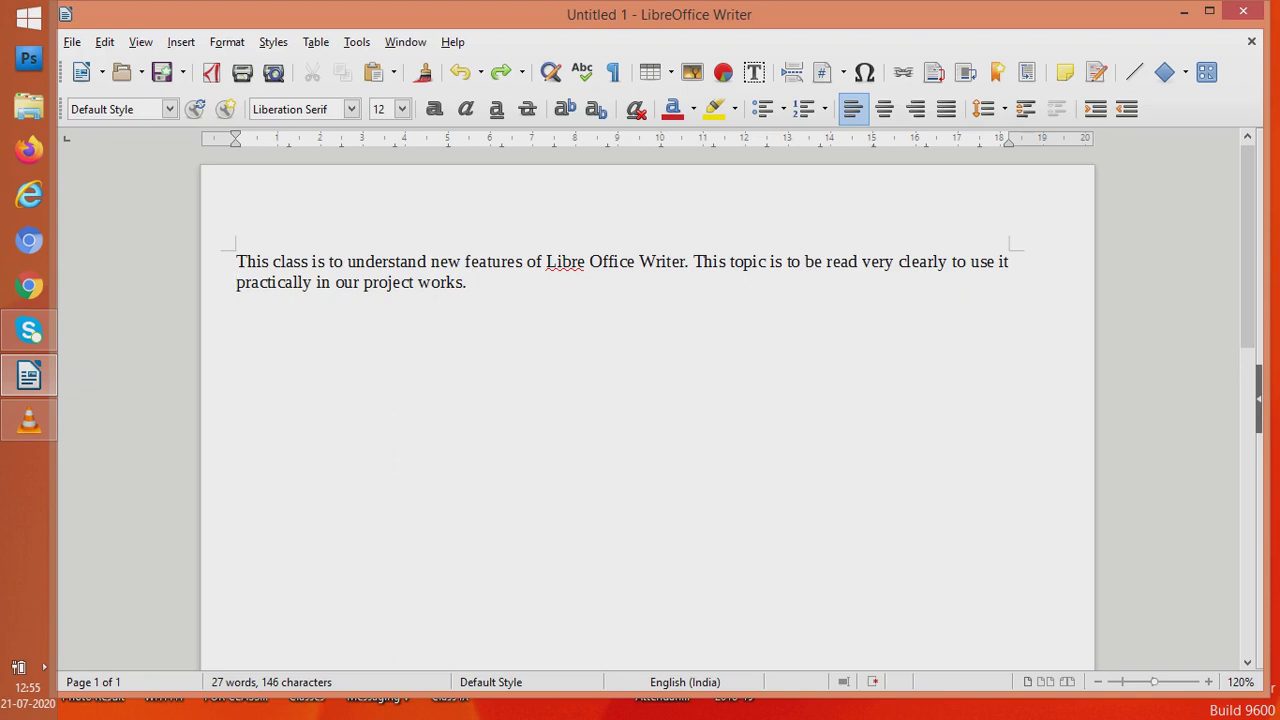
- Insert a manual break of the Column break type at the start of the paragraph, before "This class"
click(237, 261)
key(alt+i)
key(Down)
key(Down)
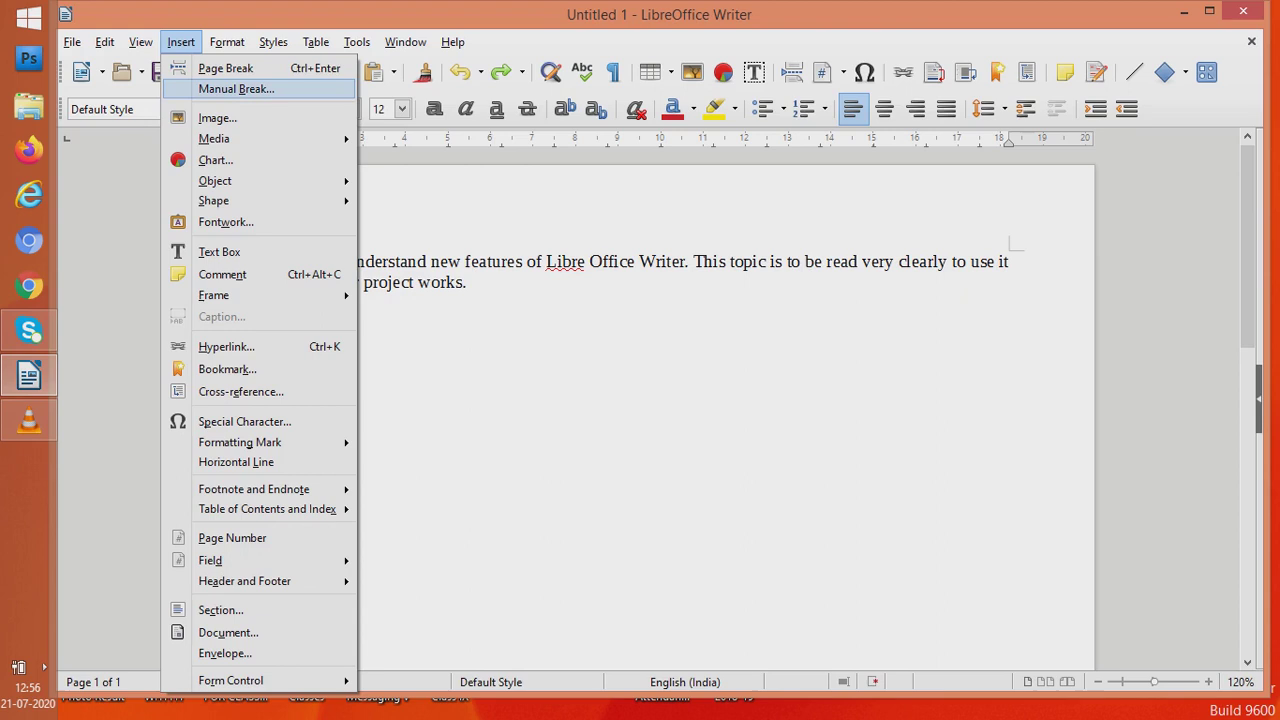
key(Return)
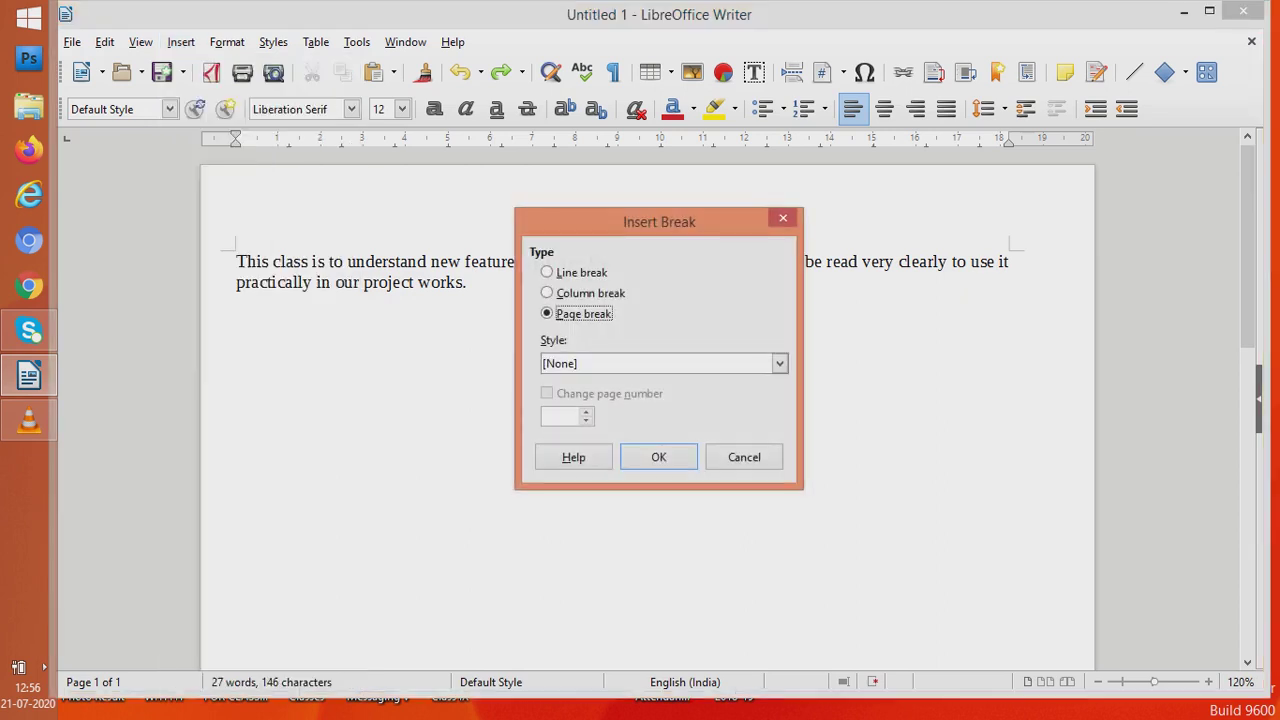
key(Up)
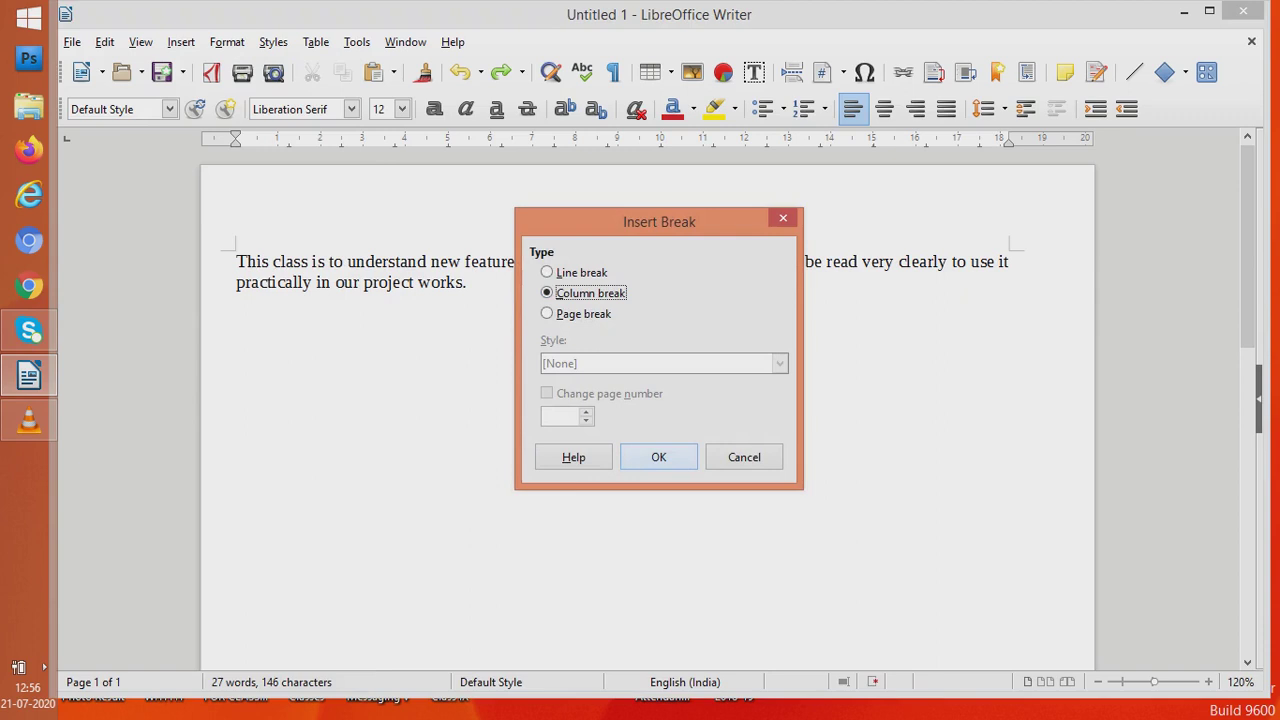
key(Return)
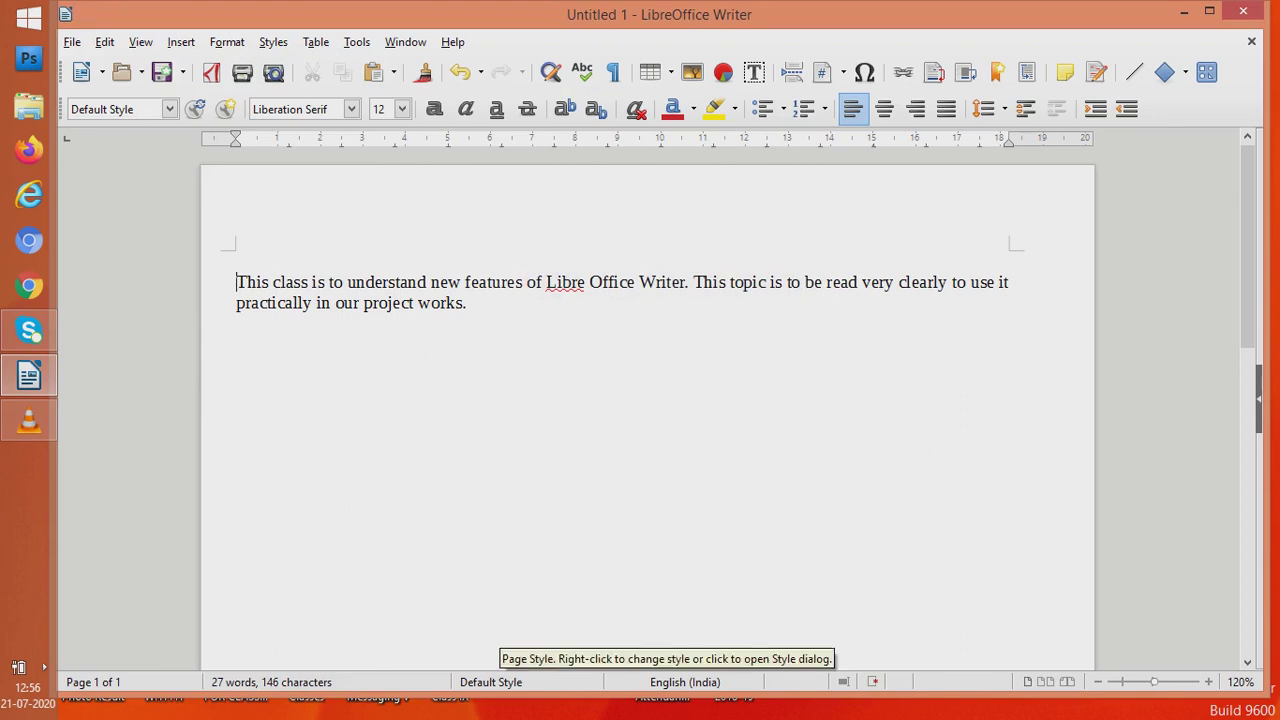
- Set the number of columns in the Default Style page style to 2
click(227, 42)
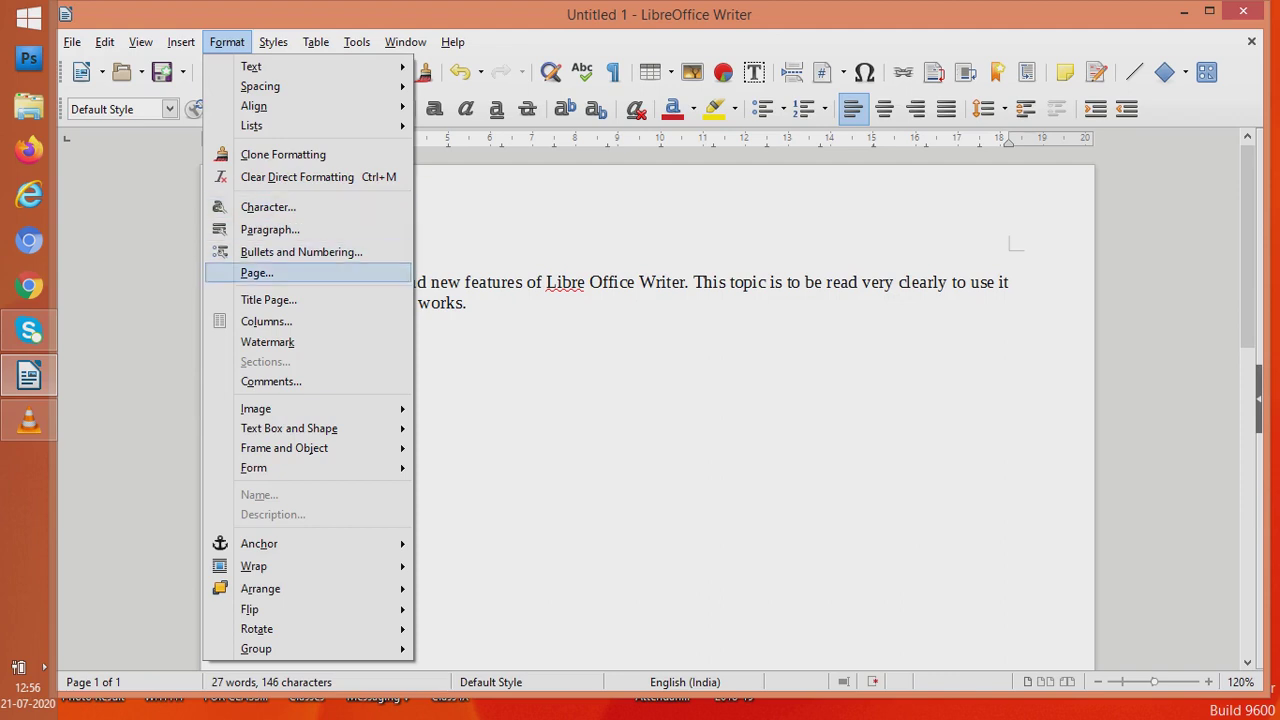
click(257, 273)
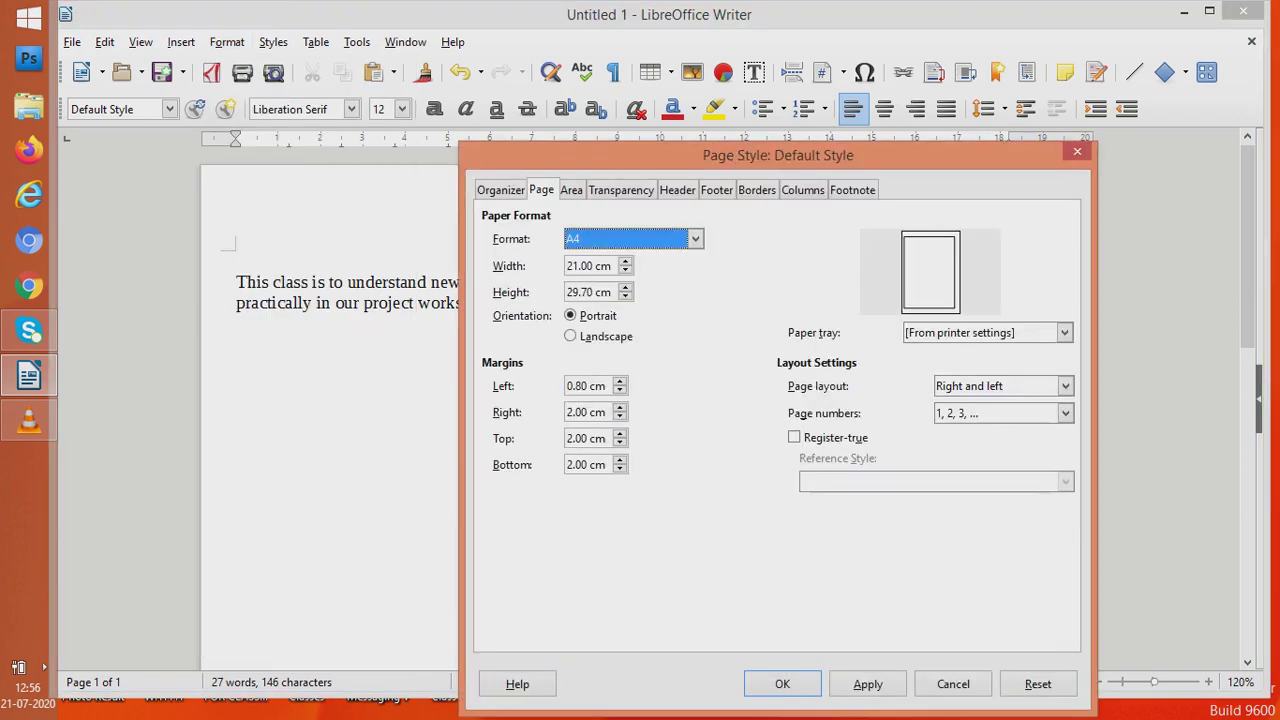
click(802, 190)
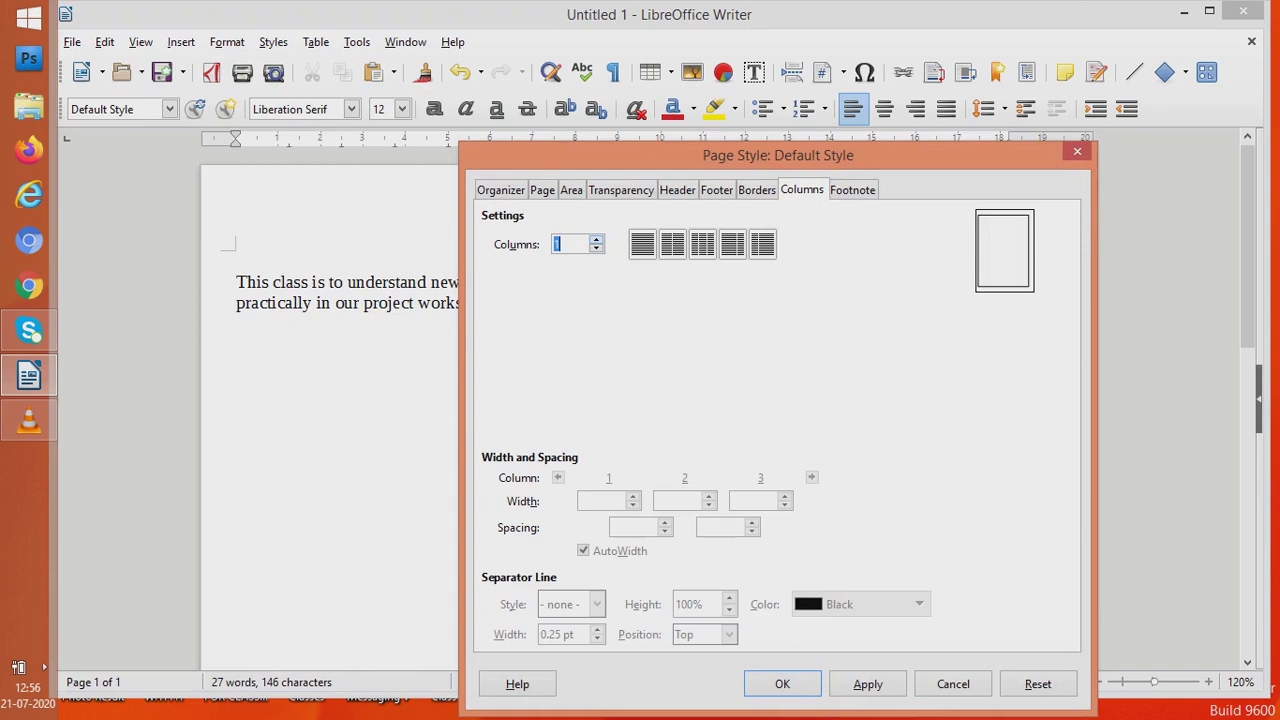
text(2)
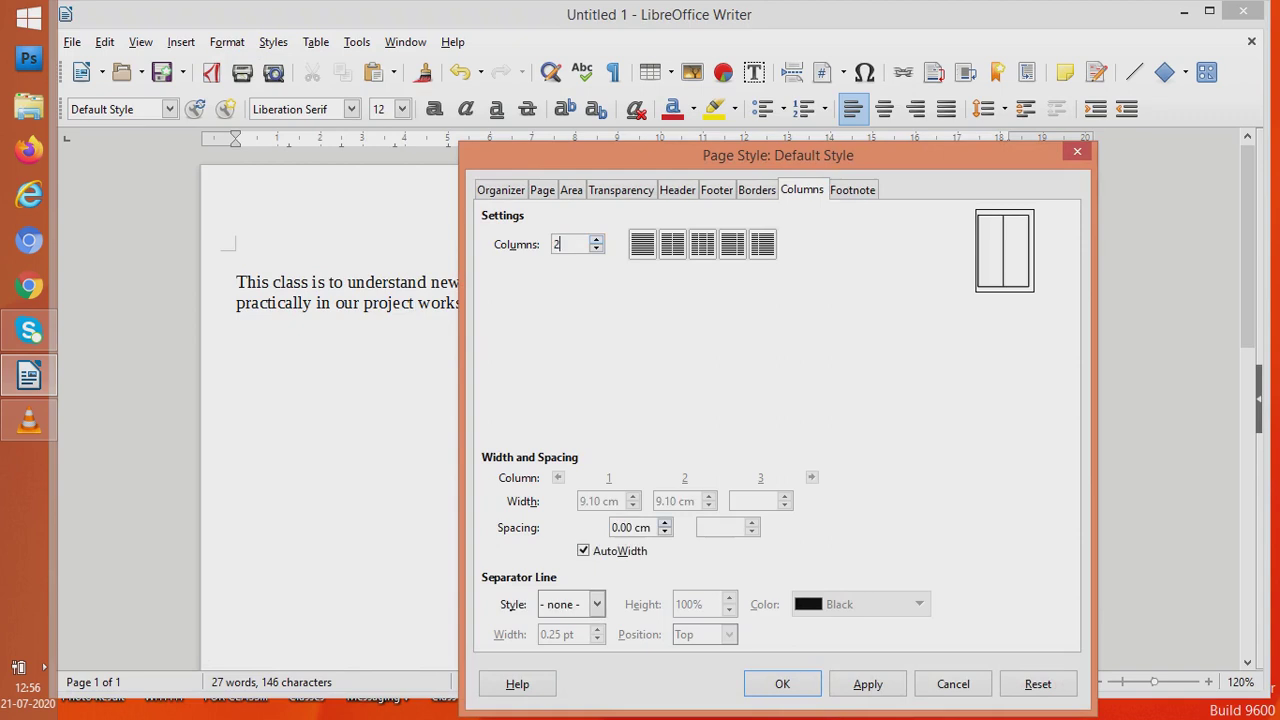
- Set the spacing between the two columns to 1.00 cm and apply the page style changes
click(612, 527)
scroll(612, 527, up, 6)
scroll(612, 527, up, 5)
scroll(612, 527, up, 4)
key(Delete)
text(1)
key(Down)
key(Down)
key(Down)
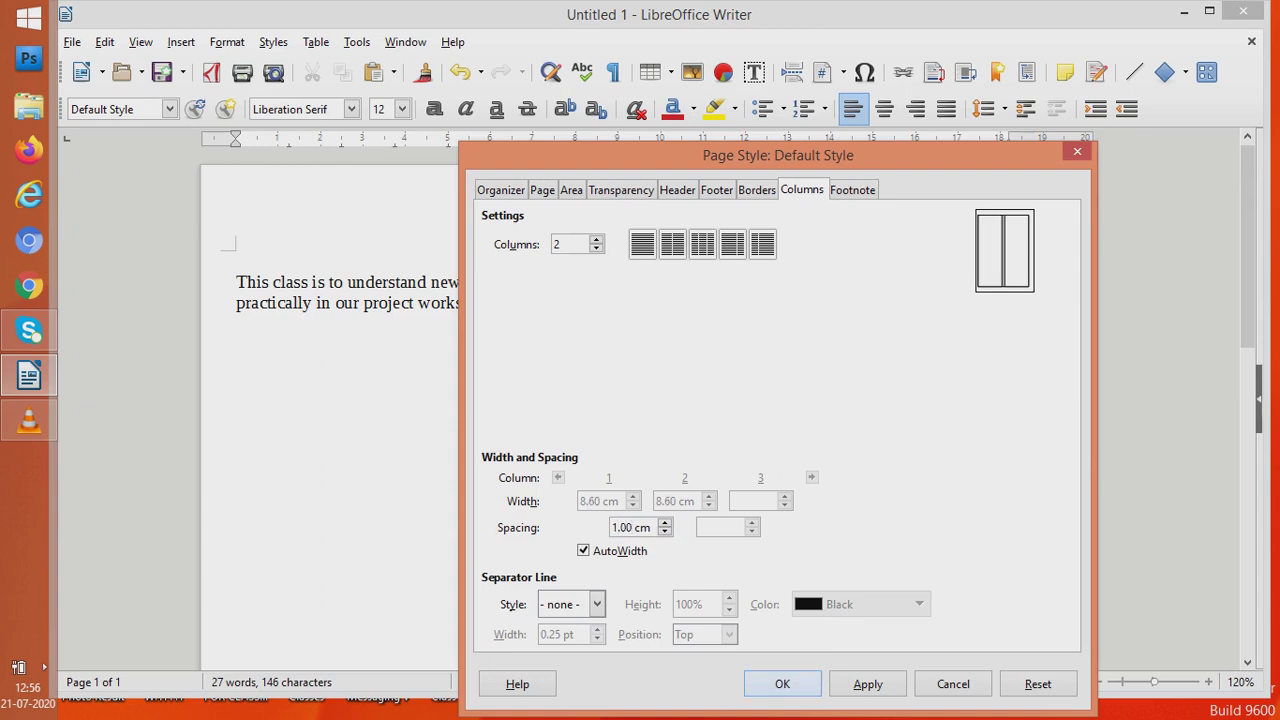
click(868, 684)
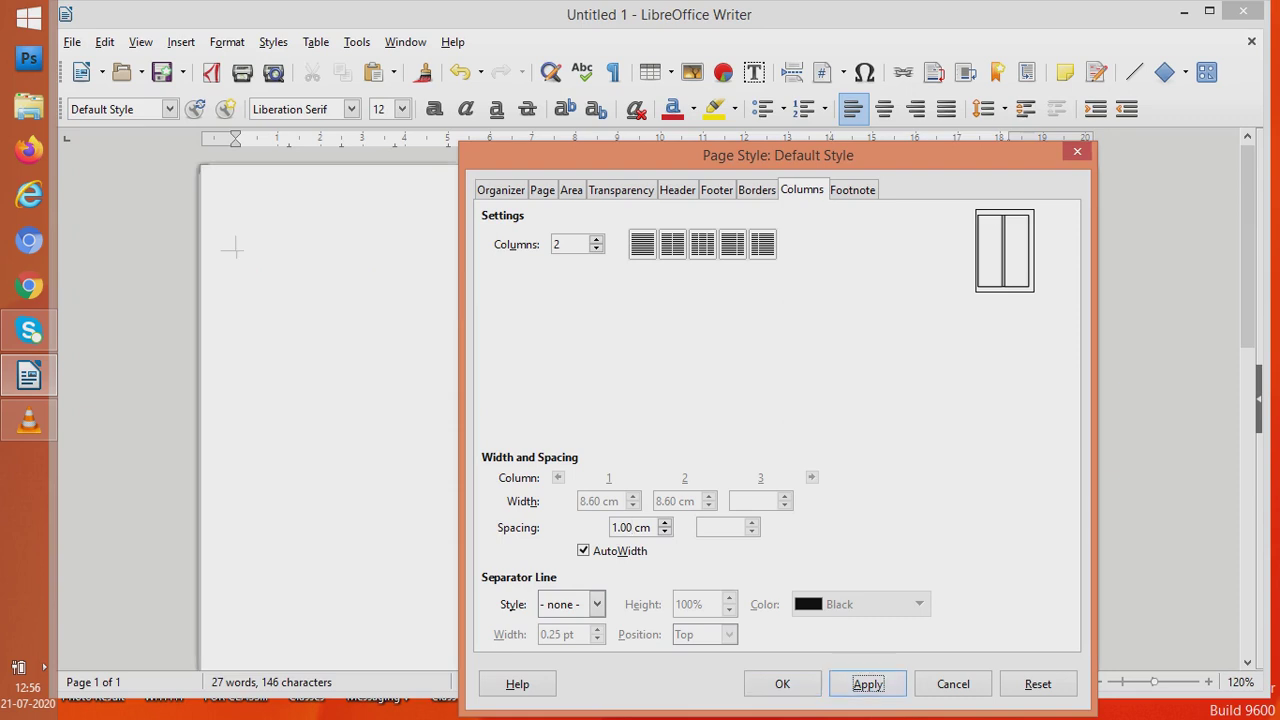
- Confirm the page style settings and place the cursor in the empty first column
click(782, 684)
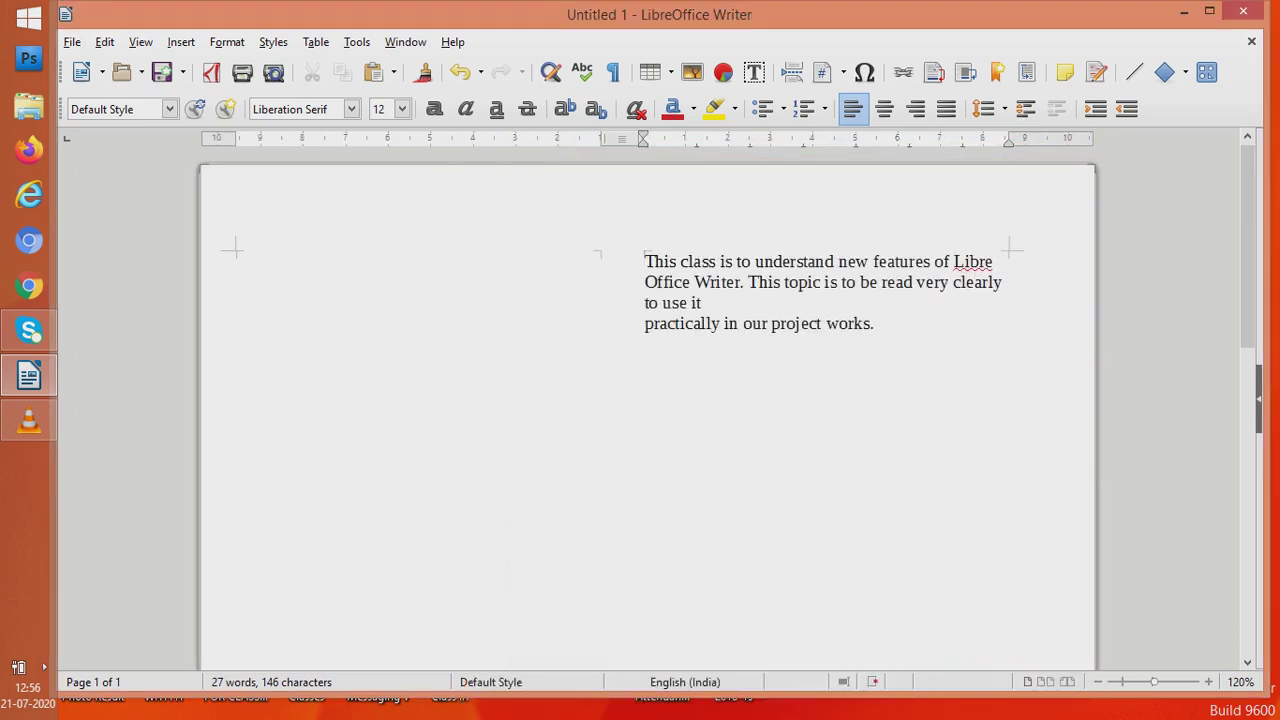
click(236, 260)
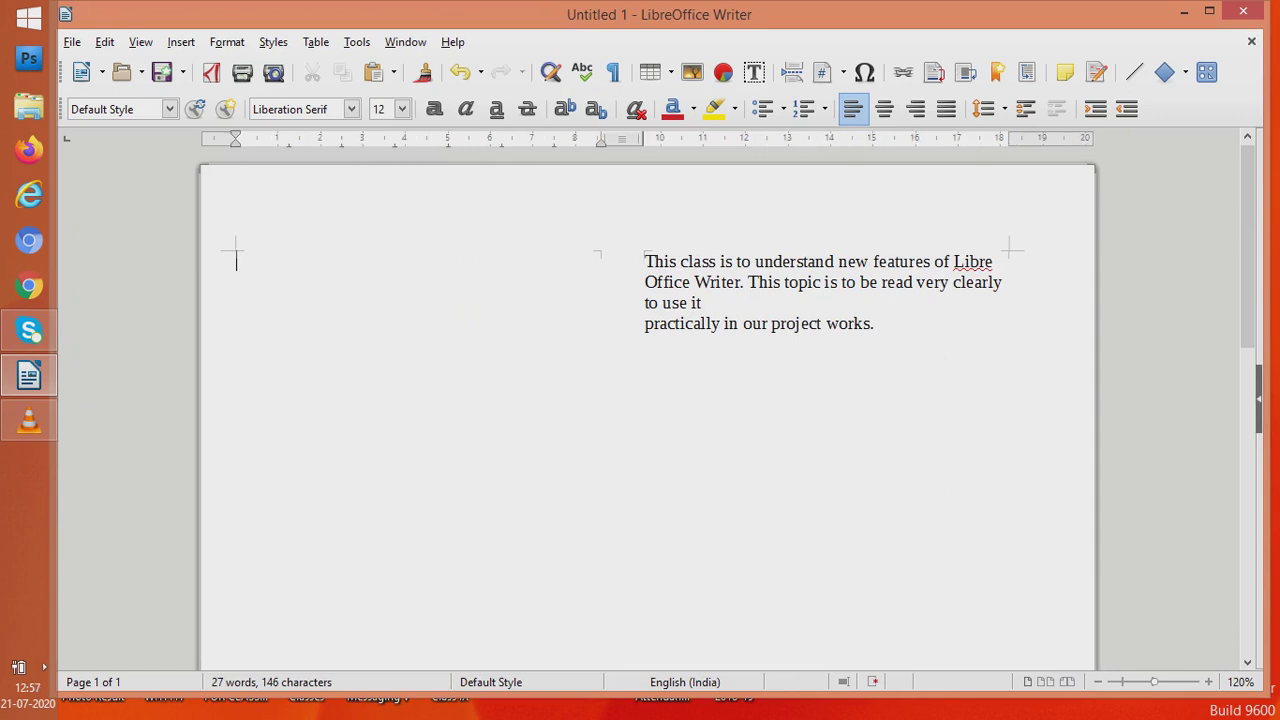
- Move the sentence "This class is to understand new features of Libre Office Writer." from the second column into the first column
click(676, 261)
key(Home)
key(shift+Down)
key(shift+Down)
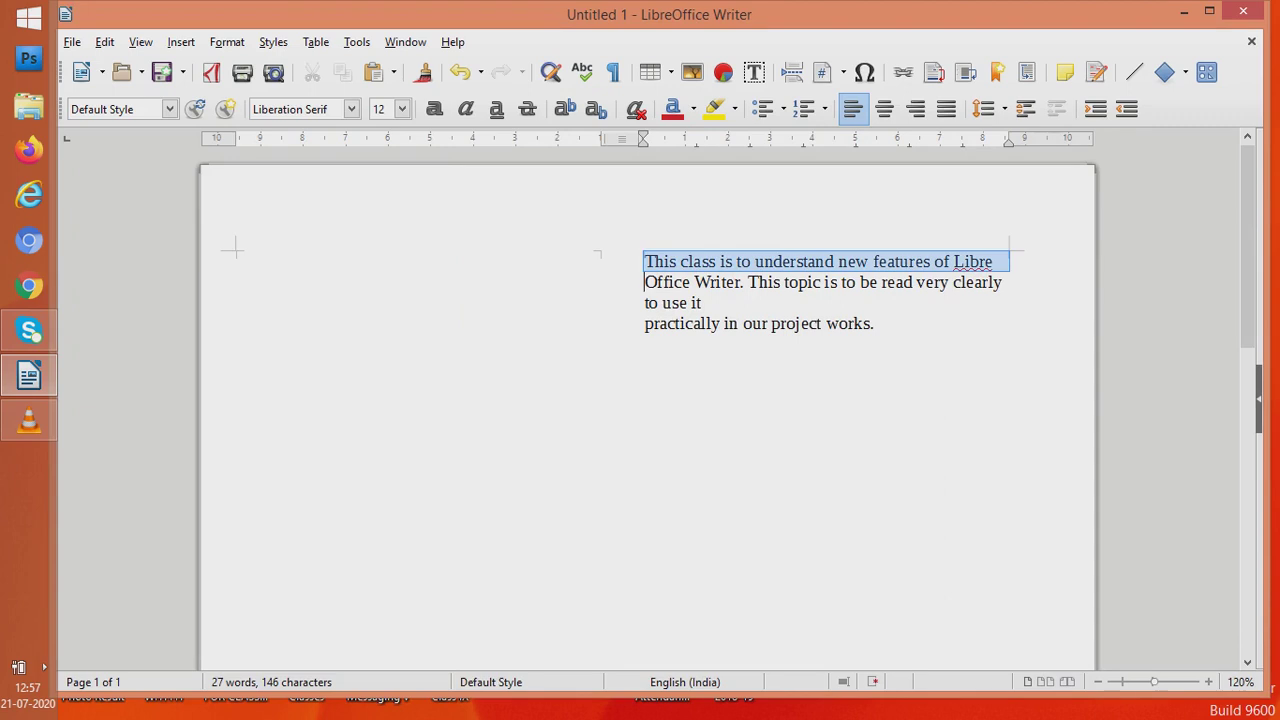
key(shift+Left)
key(shift+Left)
key(shift+Left)
key(shift+Left)
key(shift+Left)
key(shift+Left)
key(shift+Left)
key(shift+Left)
key(shift+Left)
key(shift+Left)
key(shift+Left)
key(shift+Left)
key(shift+Left)
key(shift+Left)
key(shift+Left)
key(shift+Left)
key(shift+Left)
key(shift+Left)
key(shift+Left)
key(shift+Left)
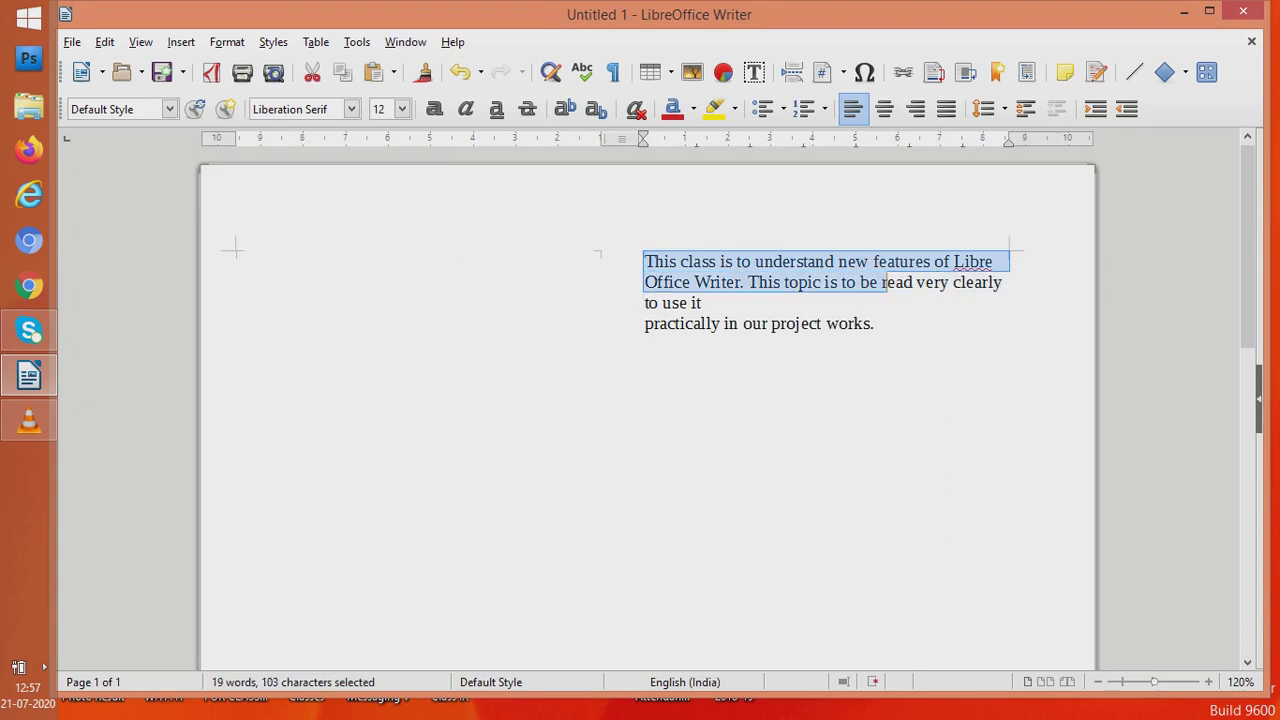
key(shift+Left)
key(shift+Left)
key(shift+Left)
key(shift+Left)
key(shift+Left)
key(shift+Left)
key(ctrl+c)
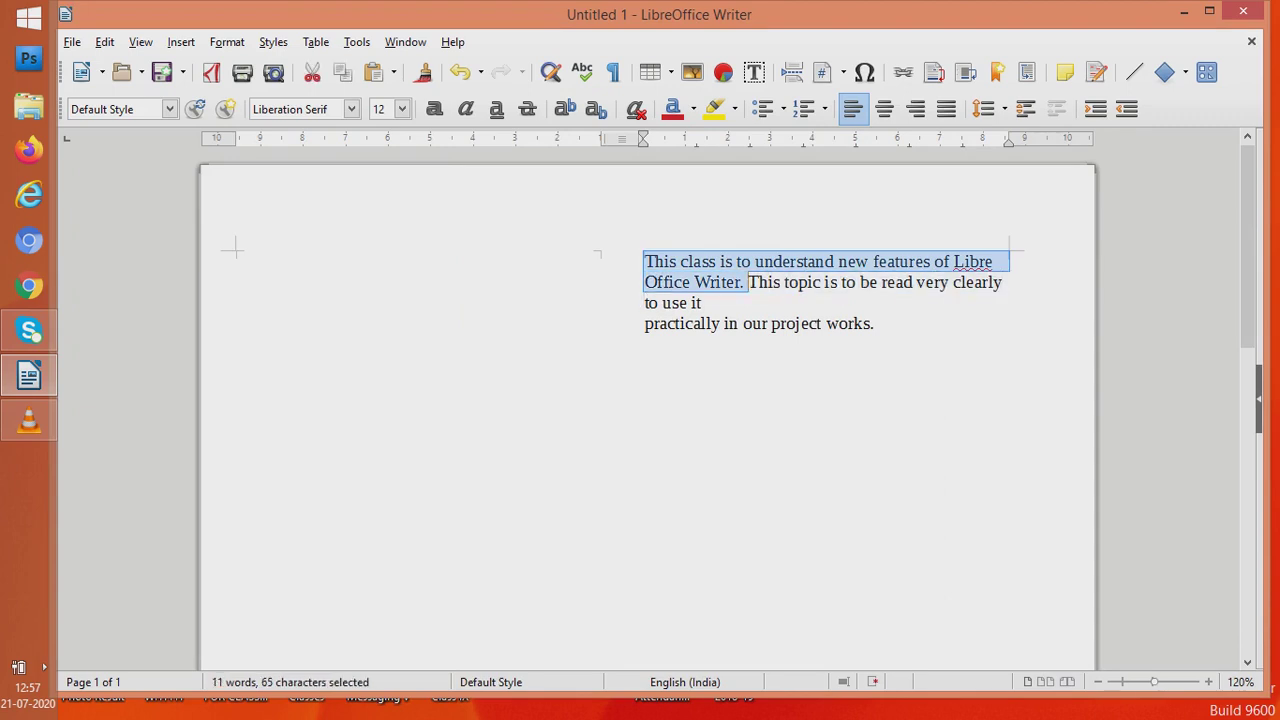
key(Delete)
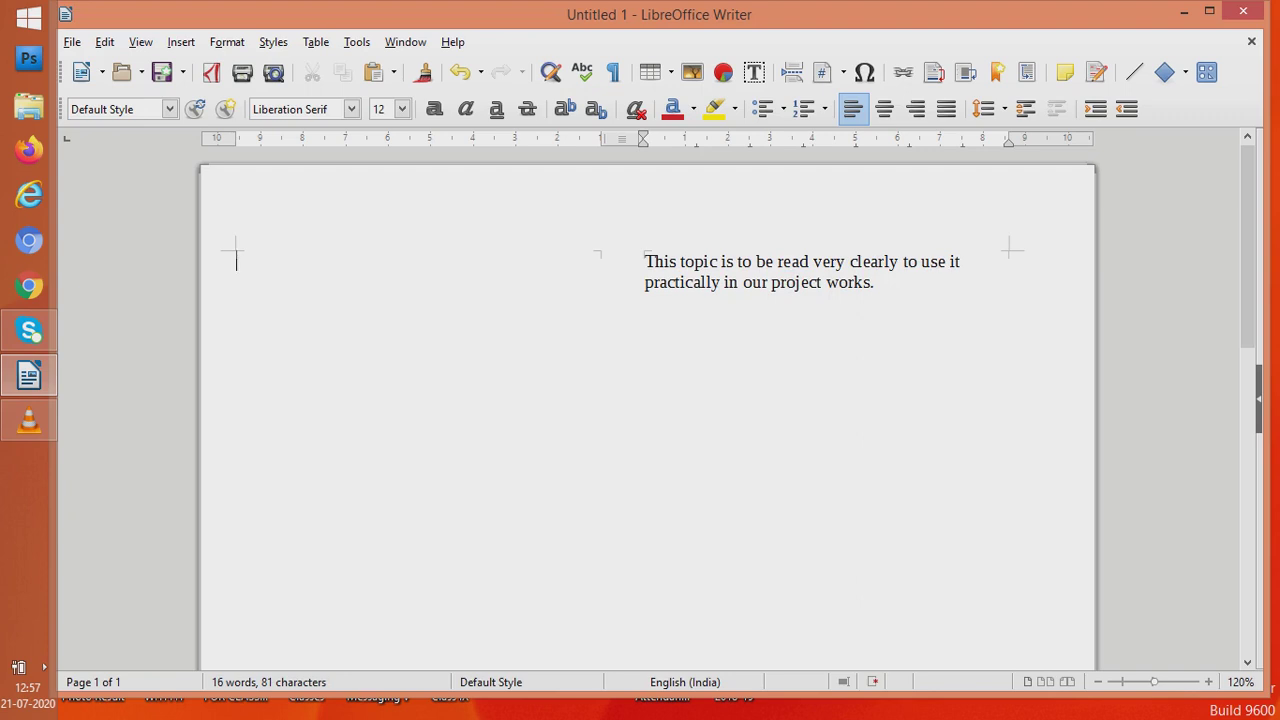
key(ctrl+v)
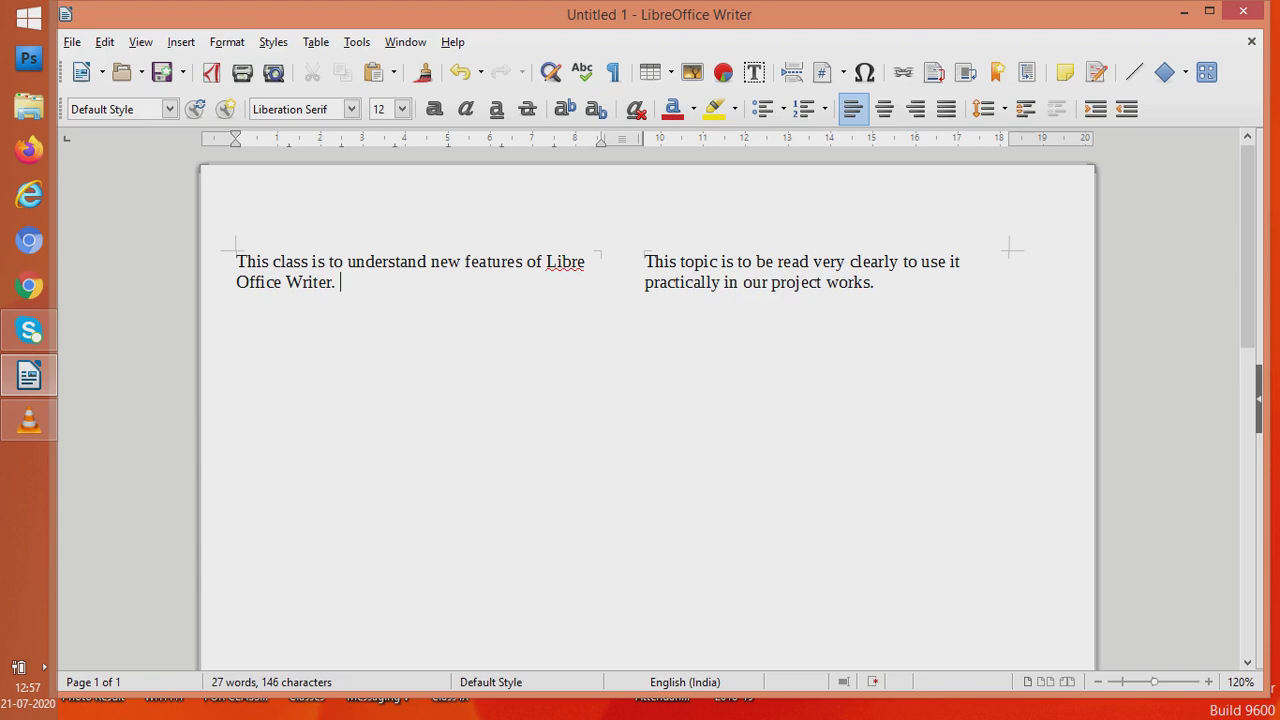
- Add filler text after the first column's sentence: "Zbc,bc,z", with "cvcxvv" and "vzvzzv" on separate lines below
text(zbc,bc,z)
key(Return)
text(cvcxvy)
key(Return)
text(vzvzzv)
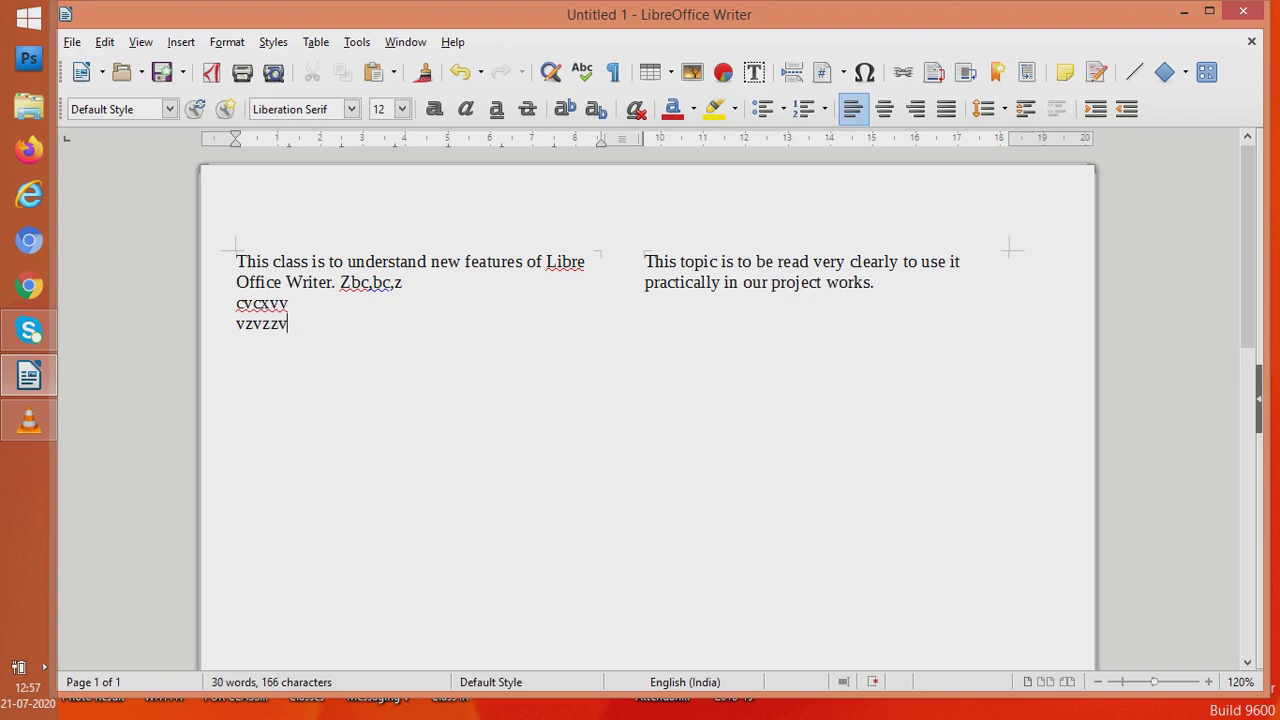
- Add a long run of random "zxc" filler letters to the end of the second column's text and the first column's last line
click(874, 282)
text(zxczxczxczxczxczxczxczxczxczczxcxzczxczxcxzczxcxzc)
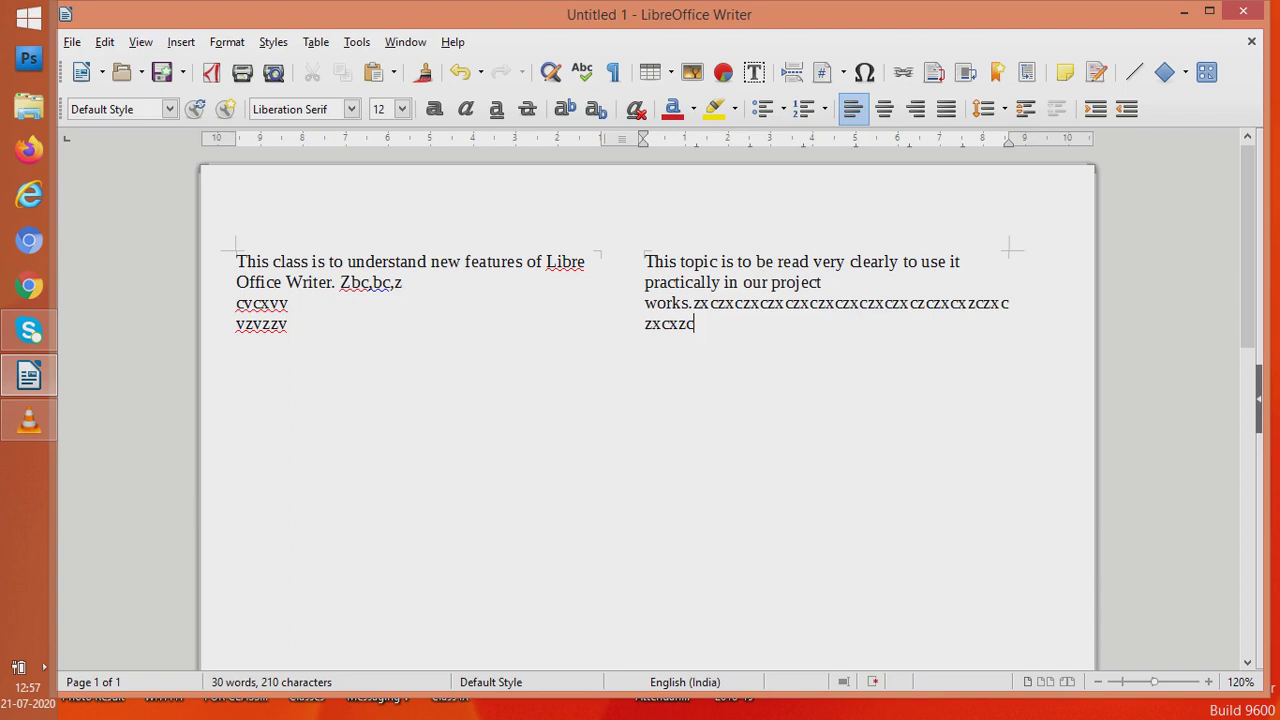
click(288, 324)
text(xxzczxczxc)
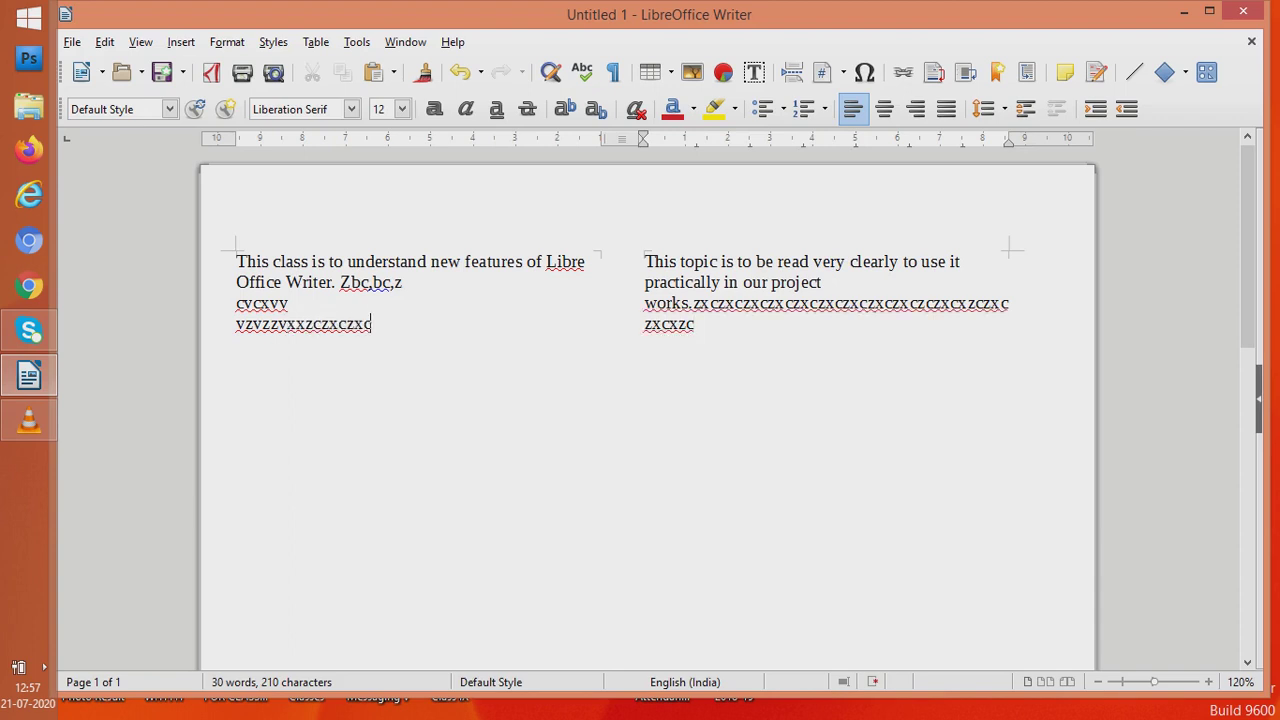
text(zxczczxzxczxczxczxczxczczxzzxczxczc)
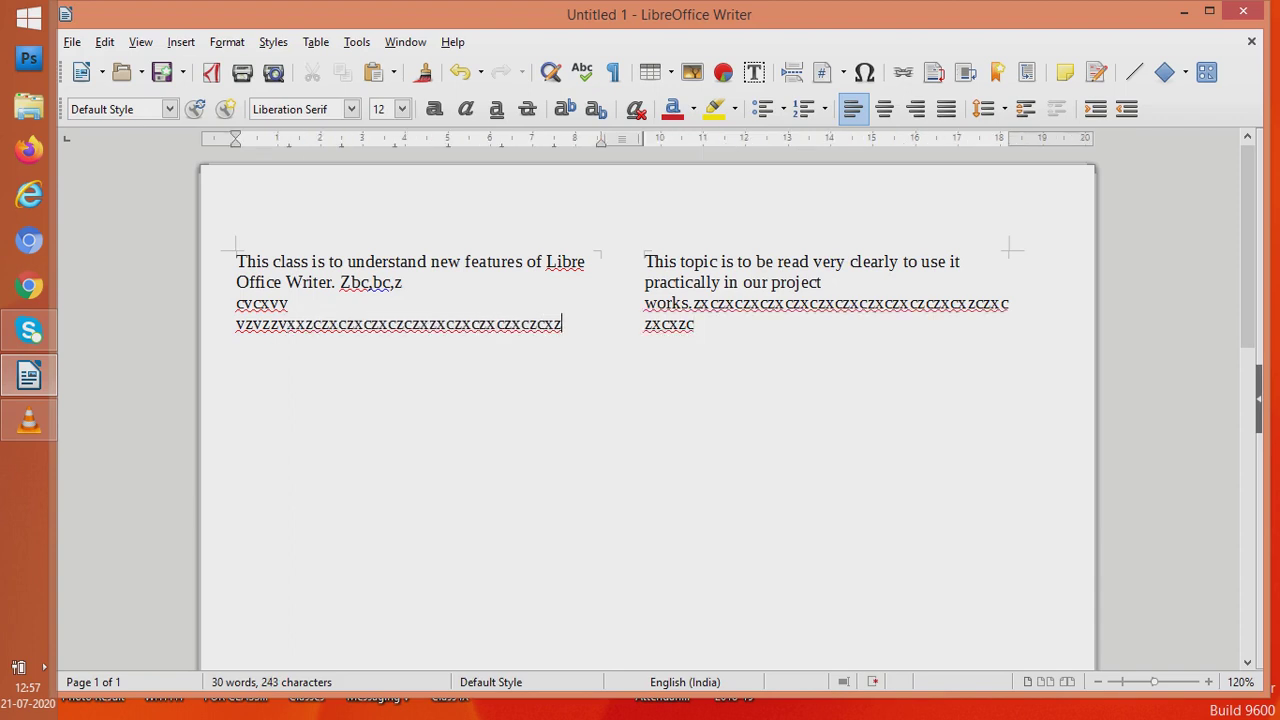
text(zxczxczczxczxczczxczxczczxc)
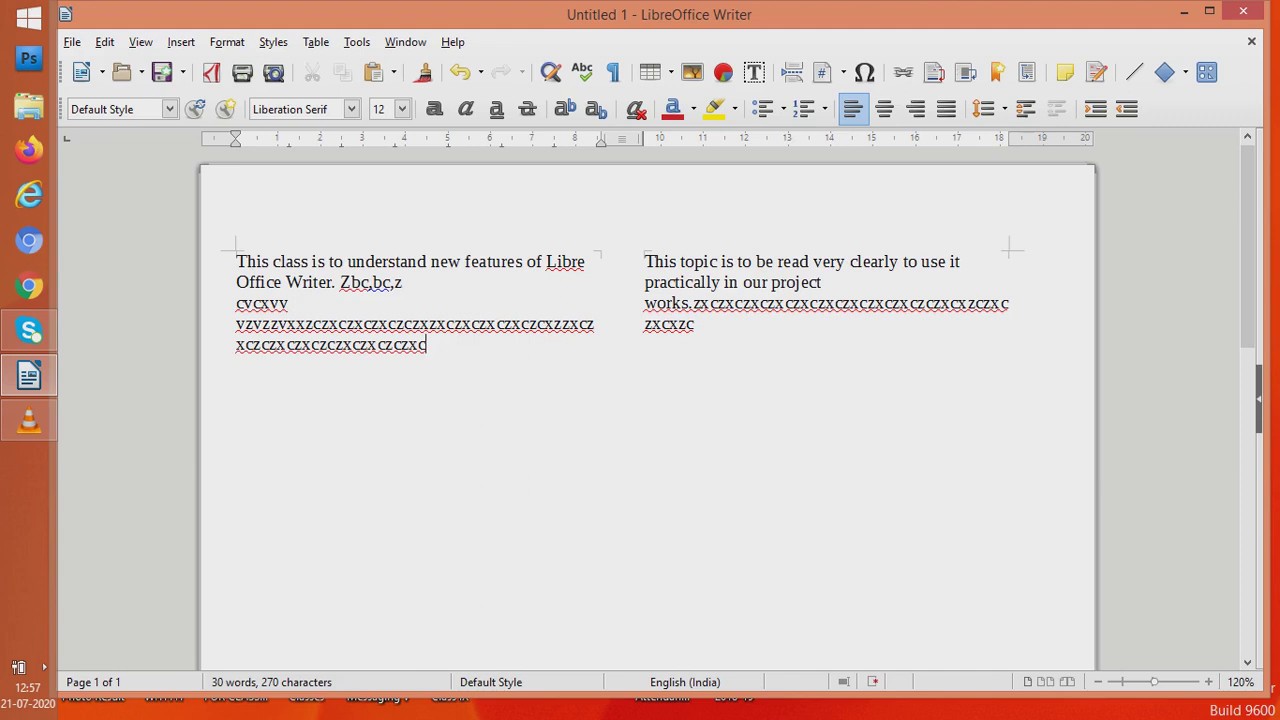
- Insert a manual break of the Column break type before "This topic" at the start of the second column
click(645, 261)
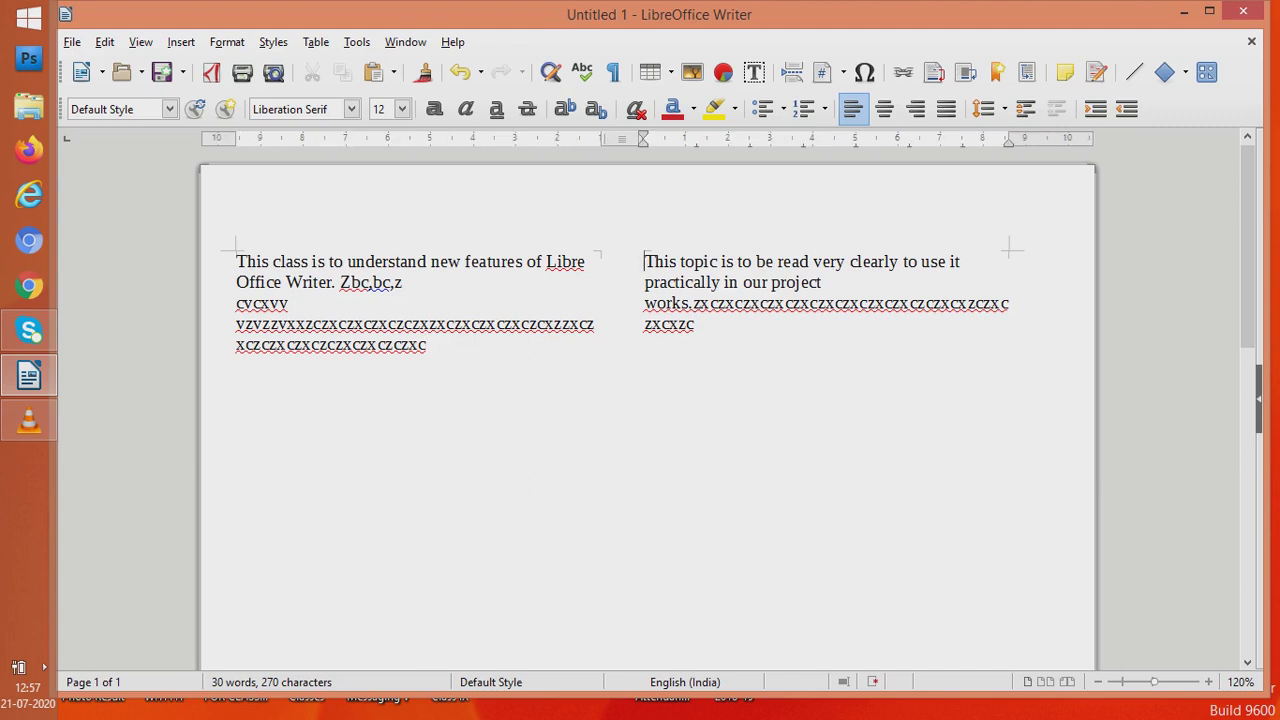
drag(645, 261, 696, 261)
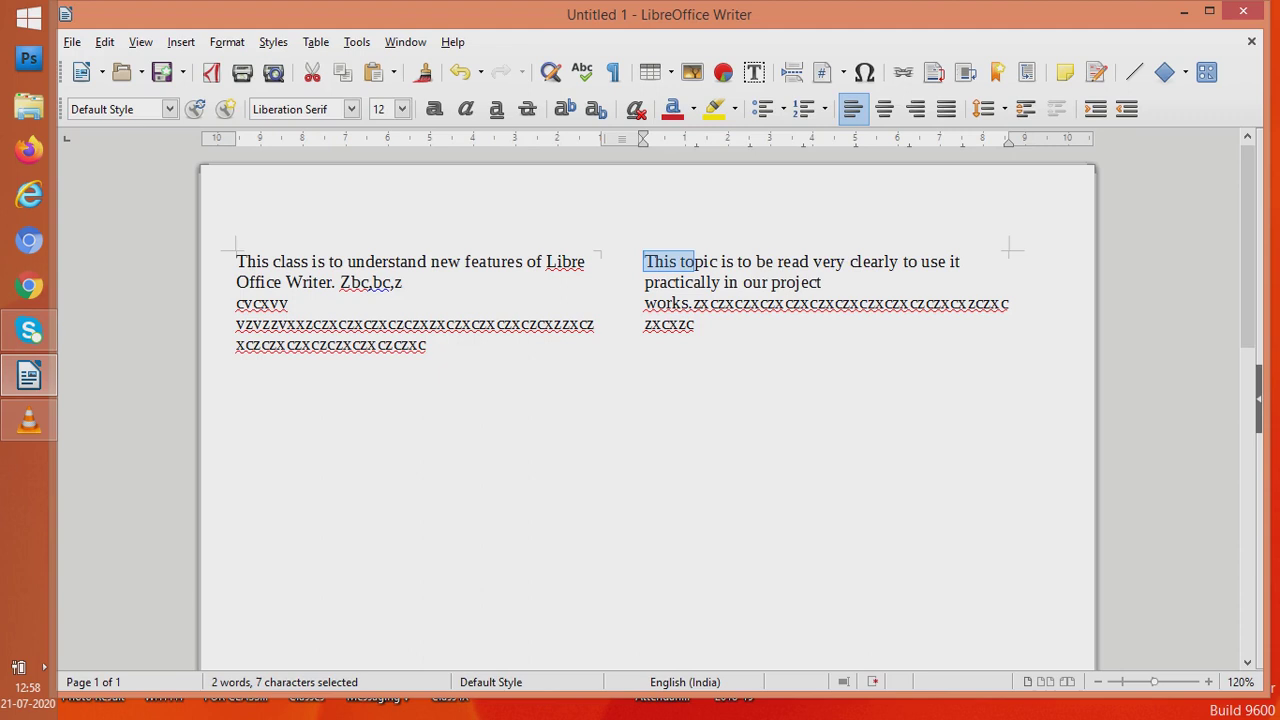
click(695, 261)
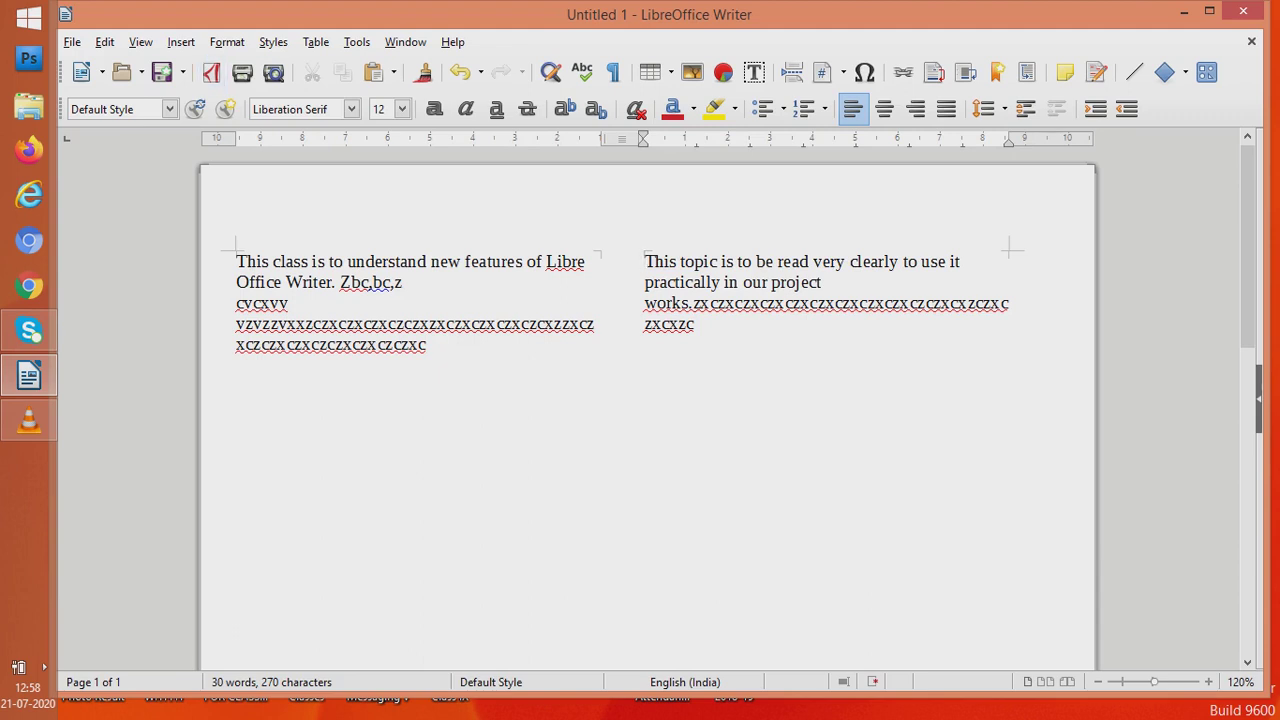
click(181, 42)
key(Down)
key(Down)
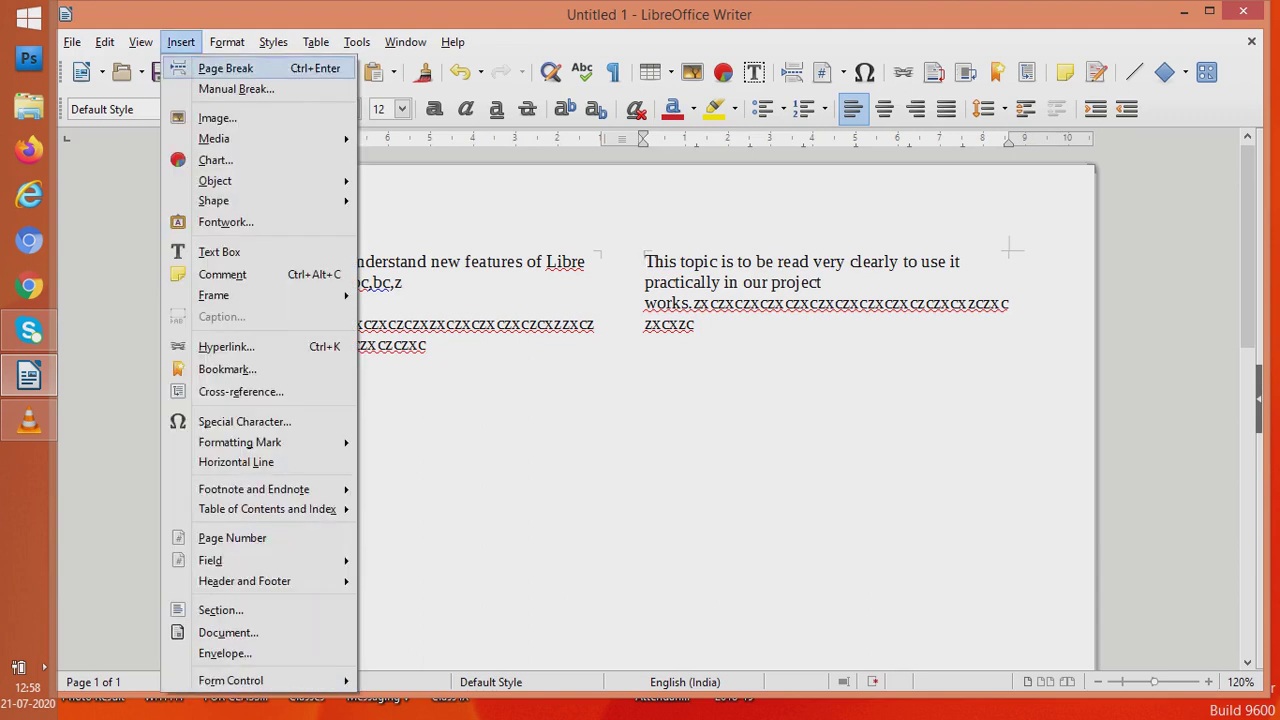
key(Return)
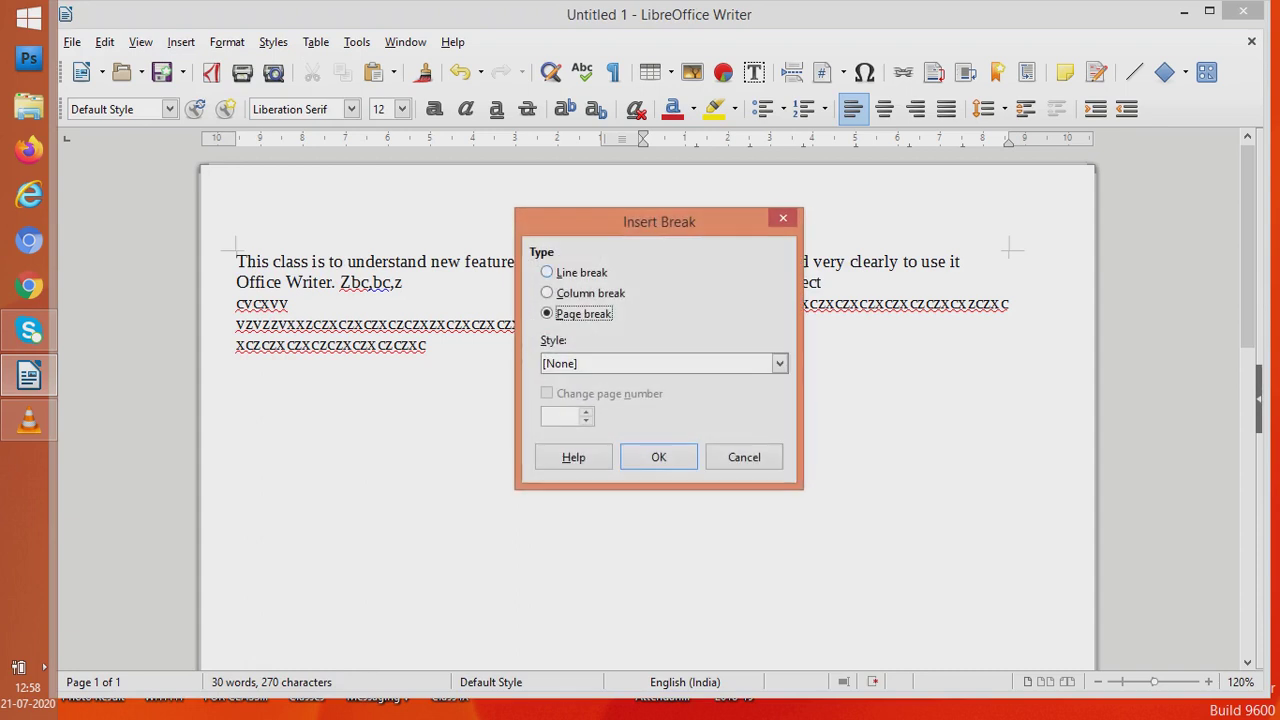
key(Up)
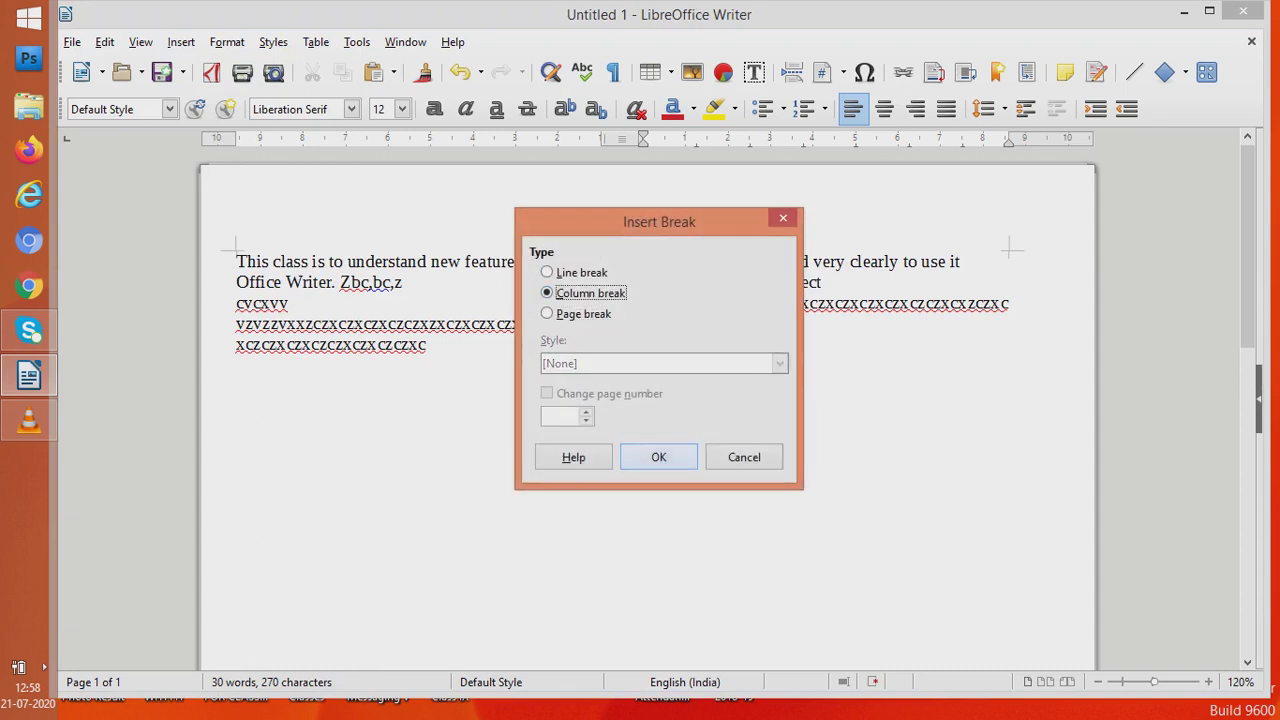
key(Return)
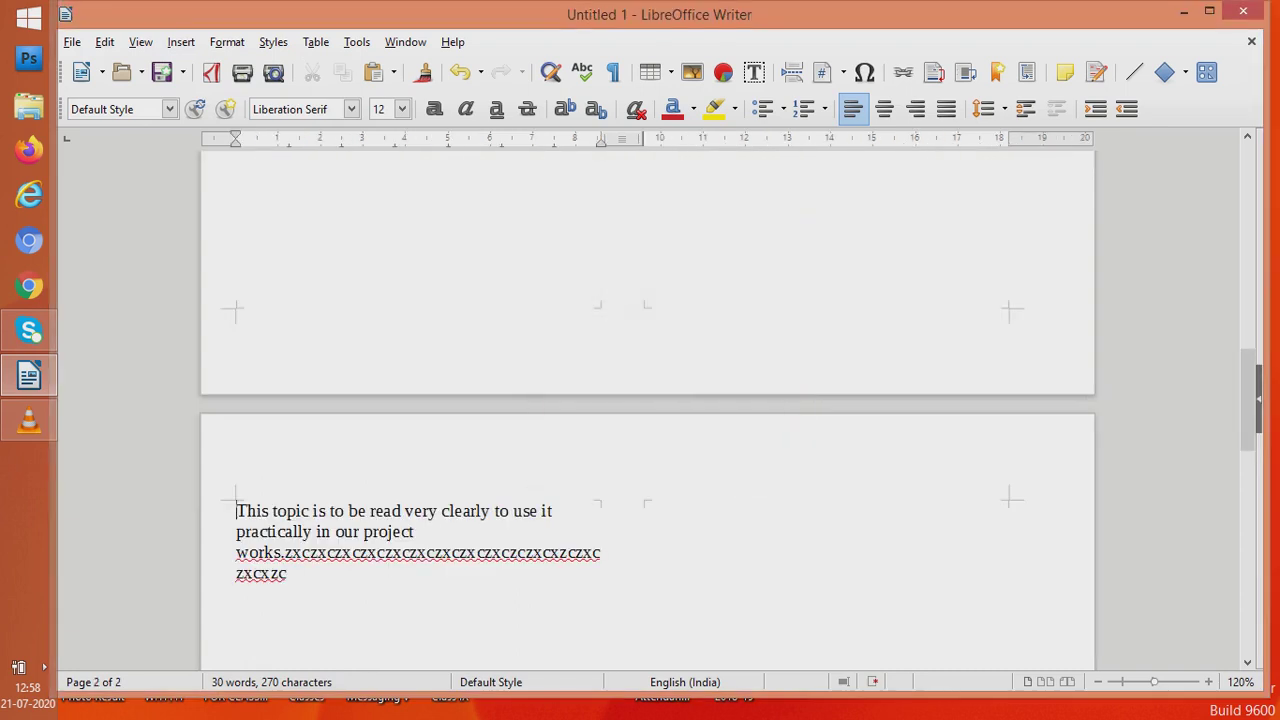
- Add tabs after the filler text at the end of the second page's paragraph
key(ctrl+Home)
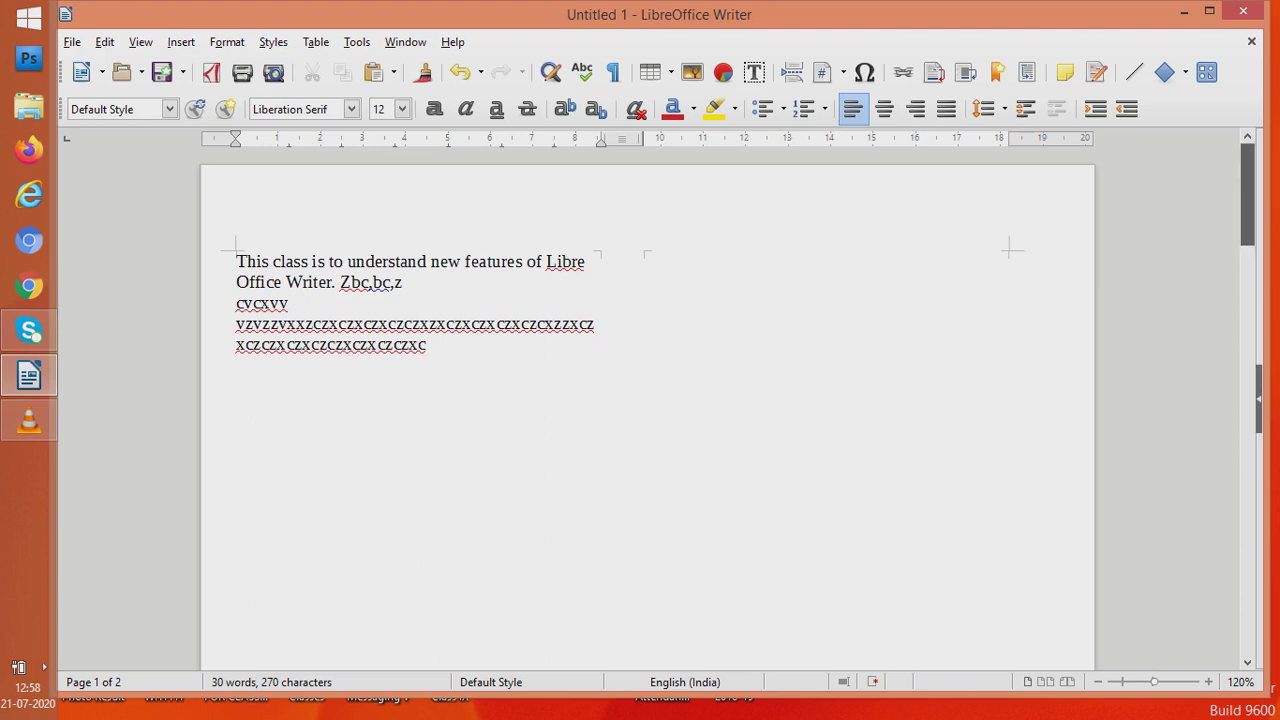
key(Page_Down)
key(Page_Down)
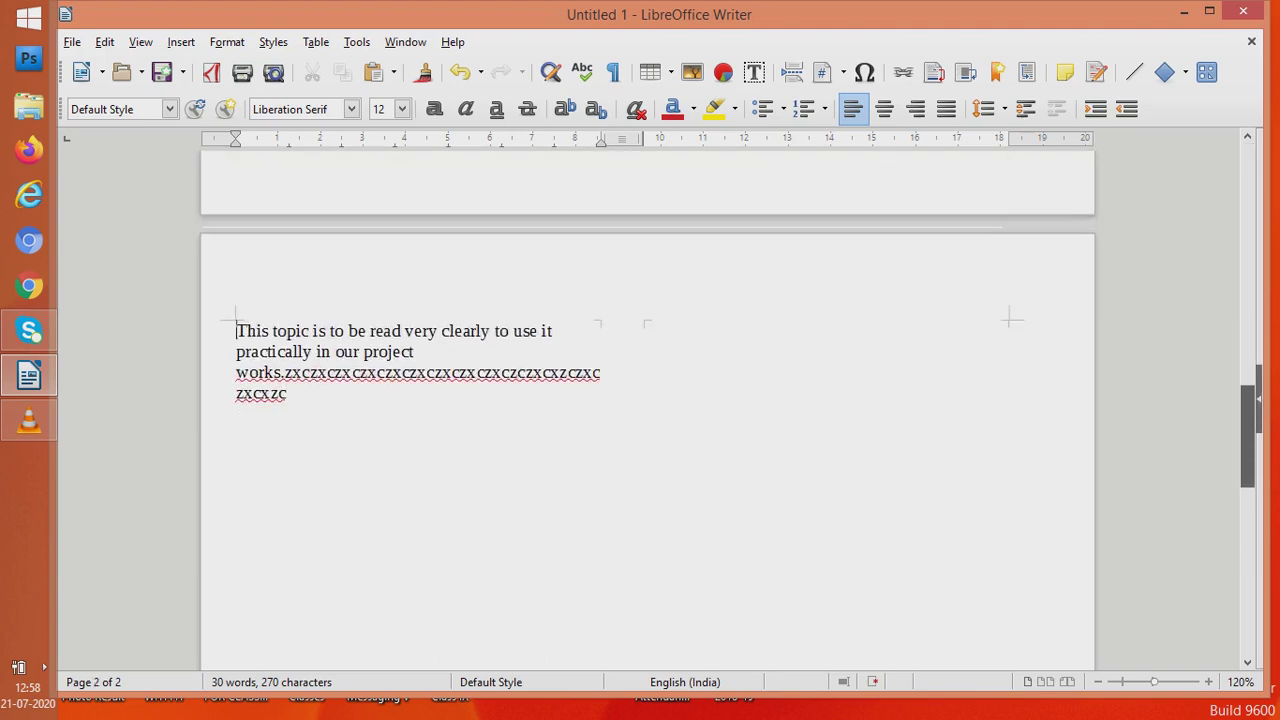
click(414, 351)
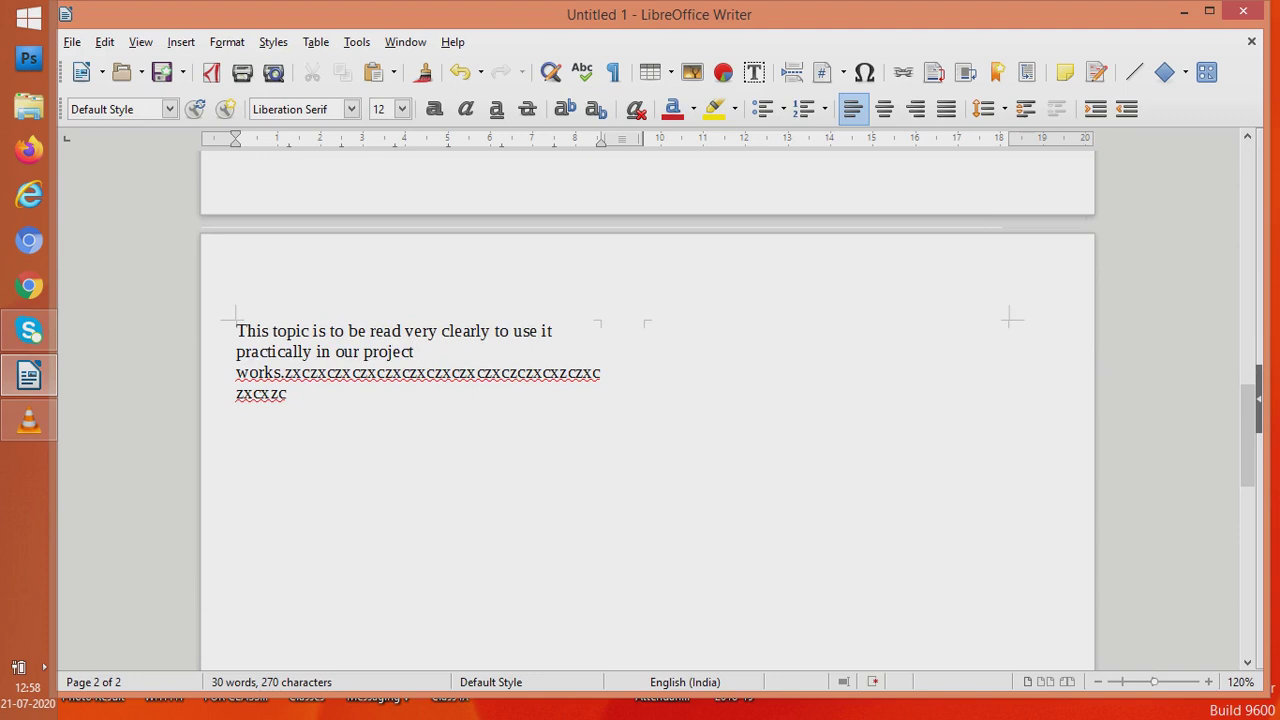
click(288, 393)
key(Tab)
key(Tab)
scroll(648, 400, up, 10)
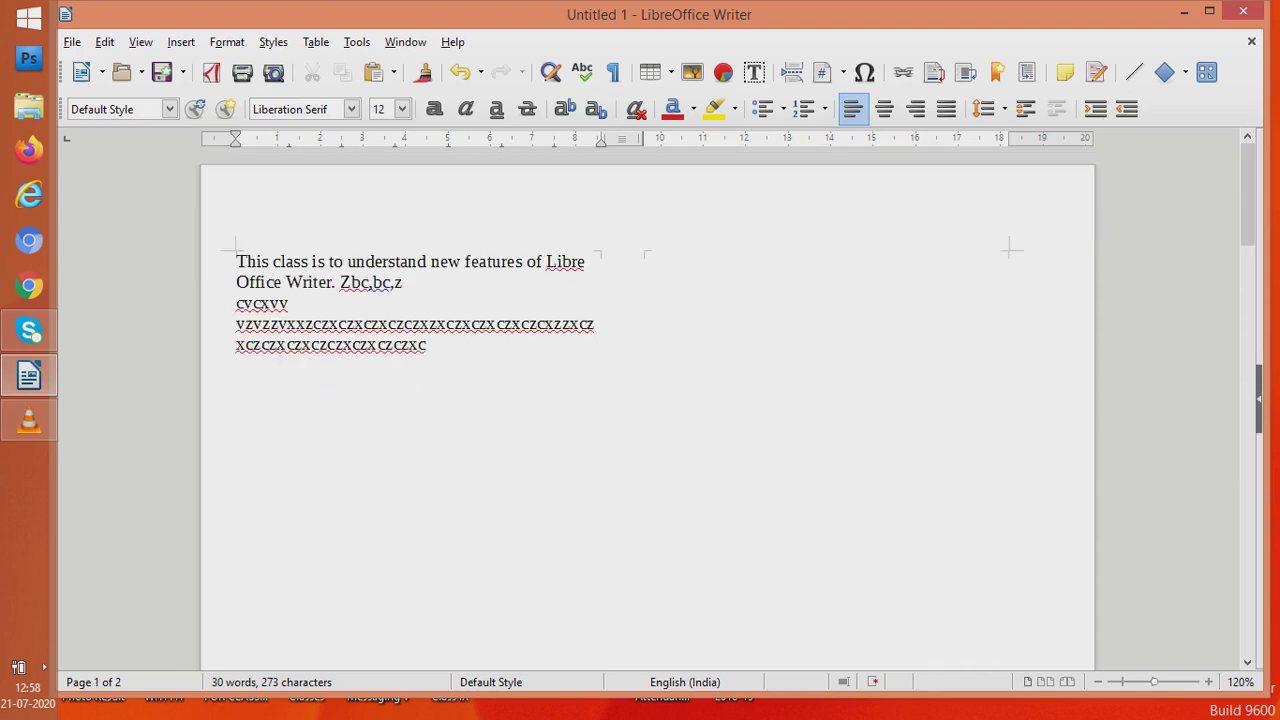
- Undo the filler text, column breaks and two-column layout, restoring the single paragraph ending in "practically in our project works."
key(BackSpace)
key(BackSpace)
key(BackSpace)
key(BackSpace)
key(BackSpace)
key(BackSpace)
key(BackSpace)
key(BackSpace)
key(BackSpace)
key(BackSpace)
key(BackSpace)
key(BackSpace)
key(BackSpace)
key(BackSpace)
key(BackSpace)
key(BackSpace)
key(BackSpace)
key(BackSpace)
key(BackSpace)
key(BackSpace)
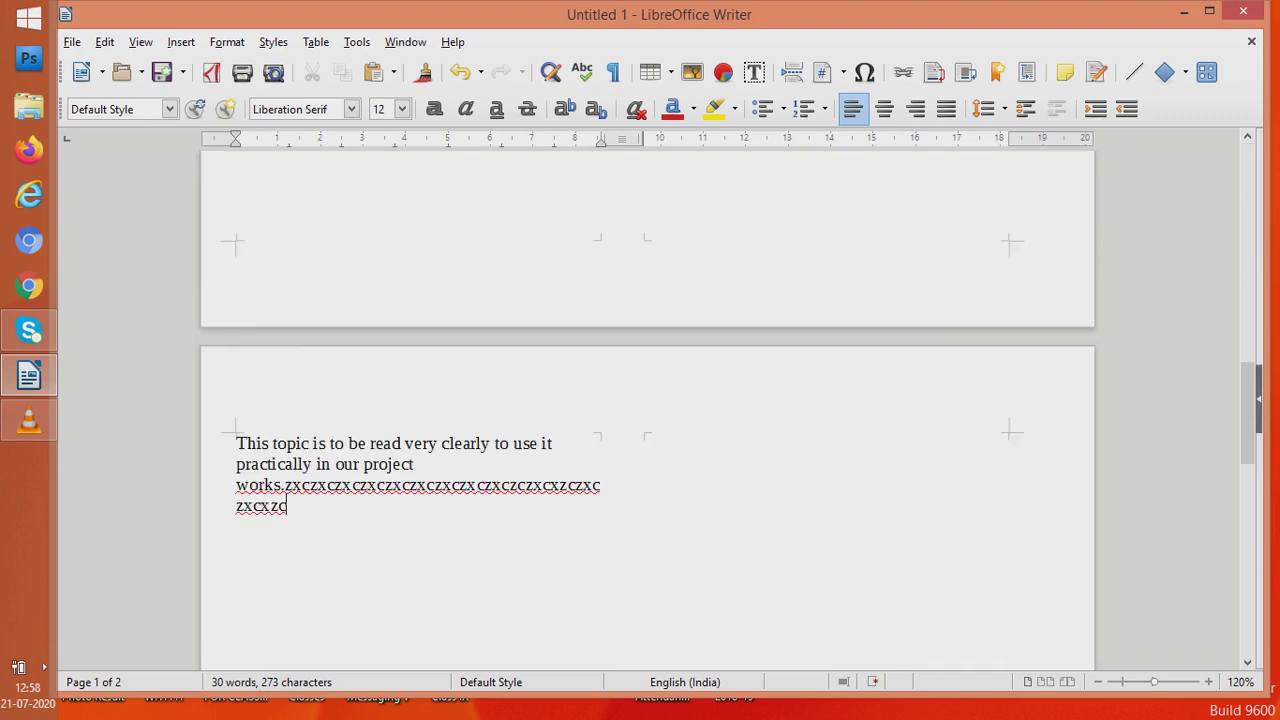
key(BackSpace)
key(BackSpace)
key(BackSpace)
key(BackSpace)
key(BackSpace)
key(BackSpace)
key(BackSpace)
key(BackSpace)
key(BackSpace)
key(BackSpace)
key(BackSpace)
key(BackSpace)
key(BackSpace)
key(BackSpace)
key(BackSpace)
key(BackSpace)
key(BackSpace)
key(BackSpace)
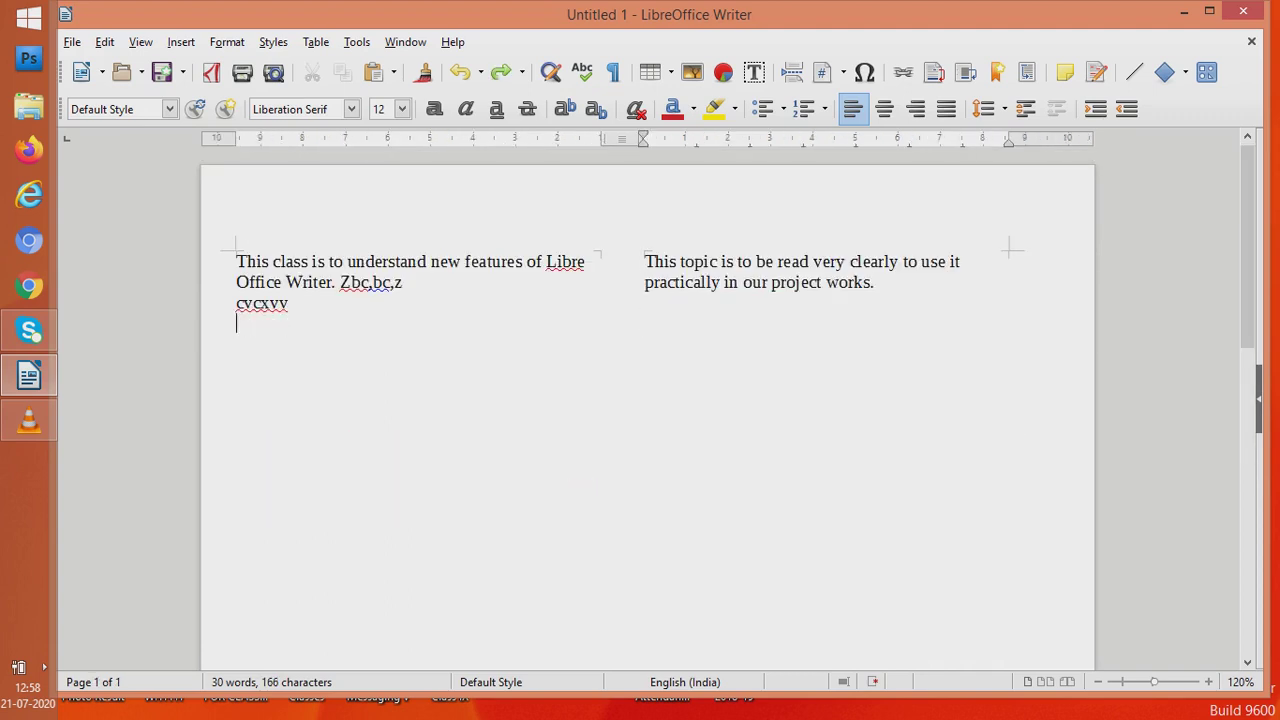
key(BackSpace)
key(BackSpace)
key(BackSpace)
key(BackSpace)
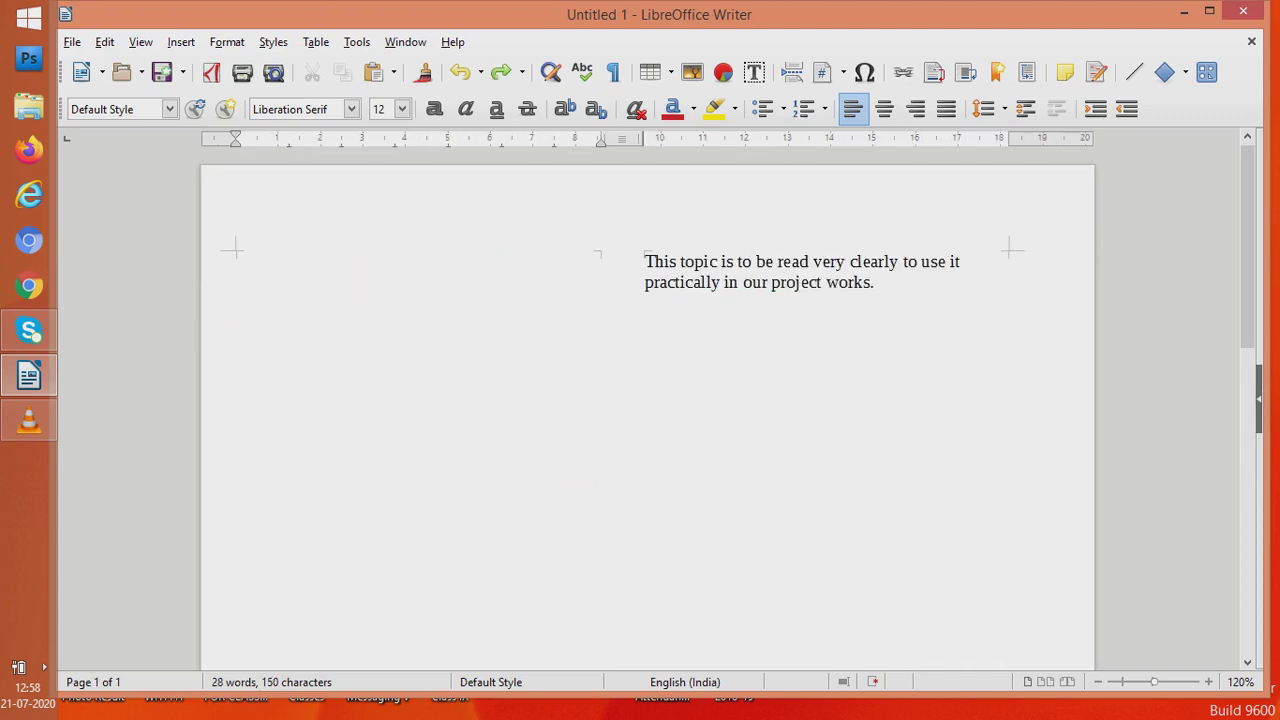
key(ctrl+z)
key(ctrl+z)
key(ctrl+z)
key(ctrl+z)
key(ctrl+z)
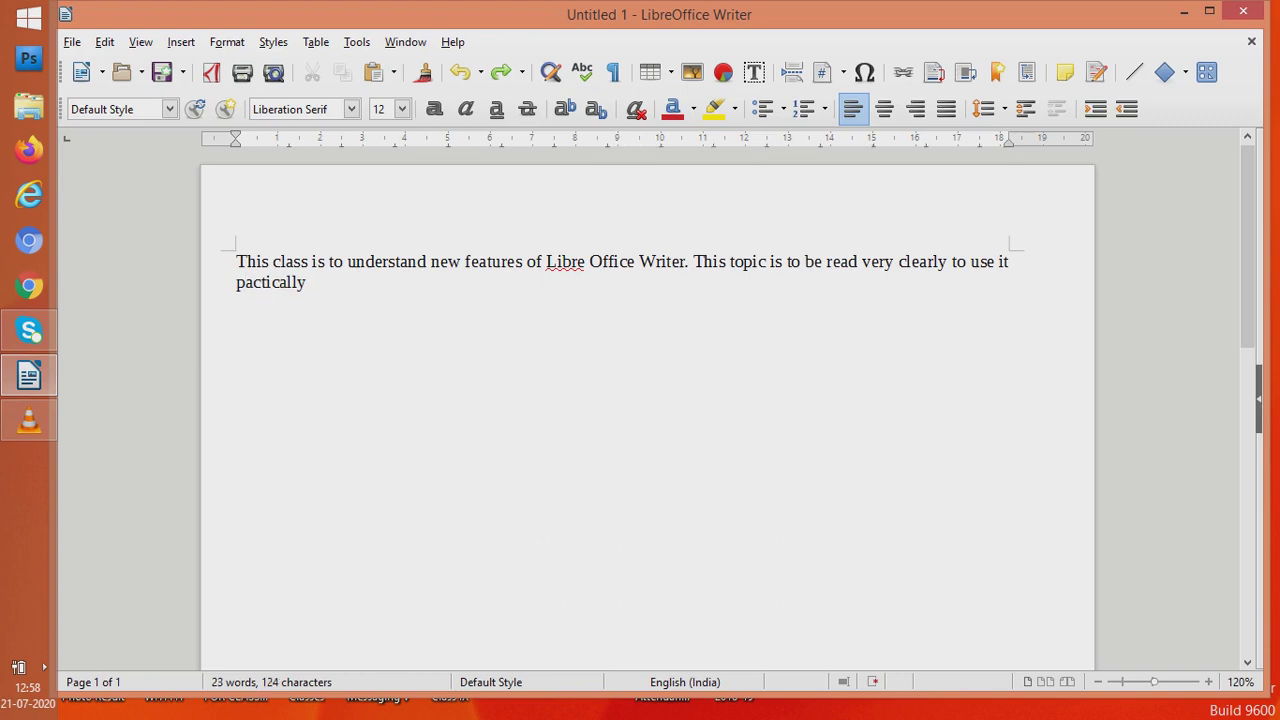
text(ractically in our)
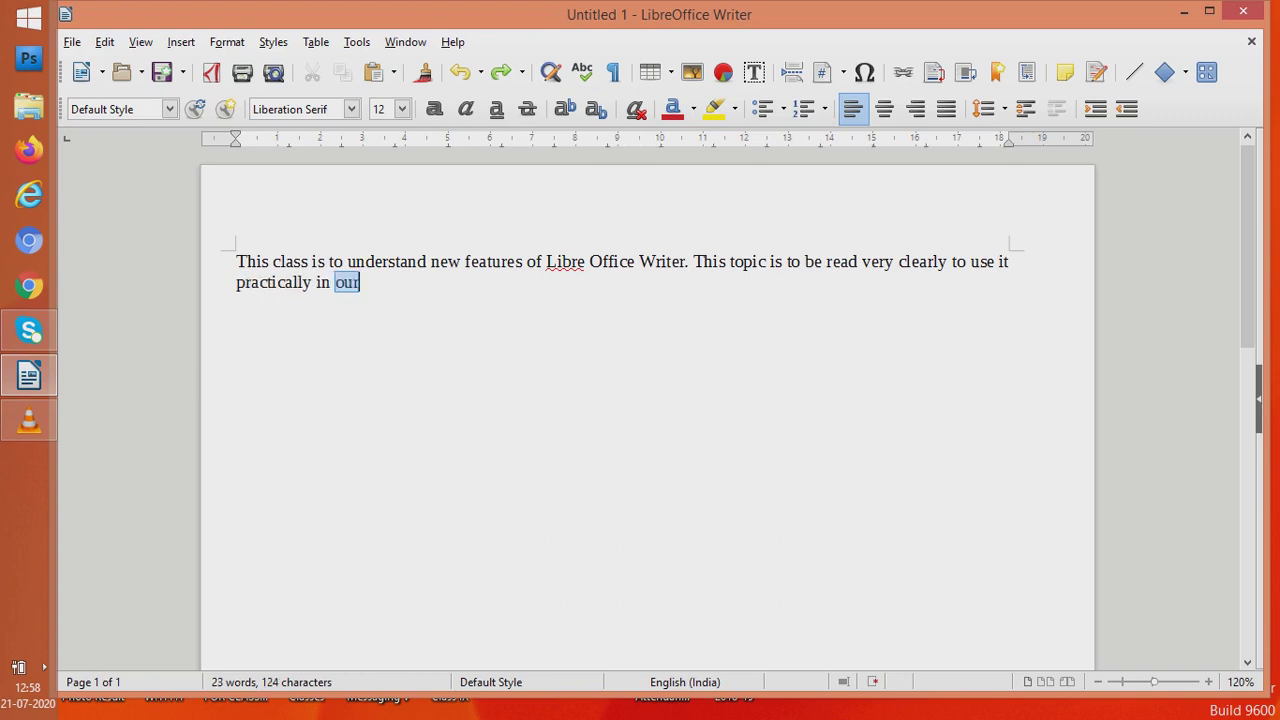
text( project works.)
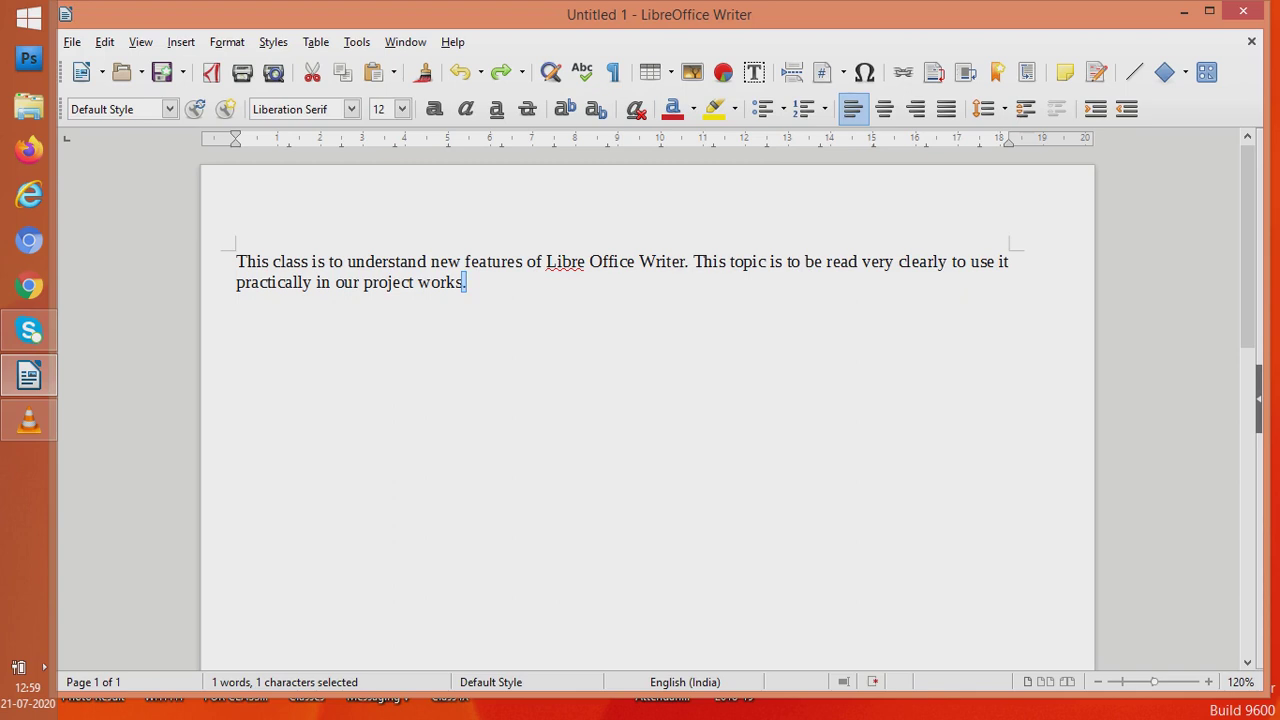
- Insert a header for the Default Style page style and enter "LIBRE OFFICE WRITER" in it
key(alt+i)
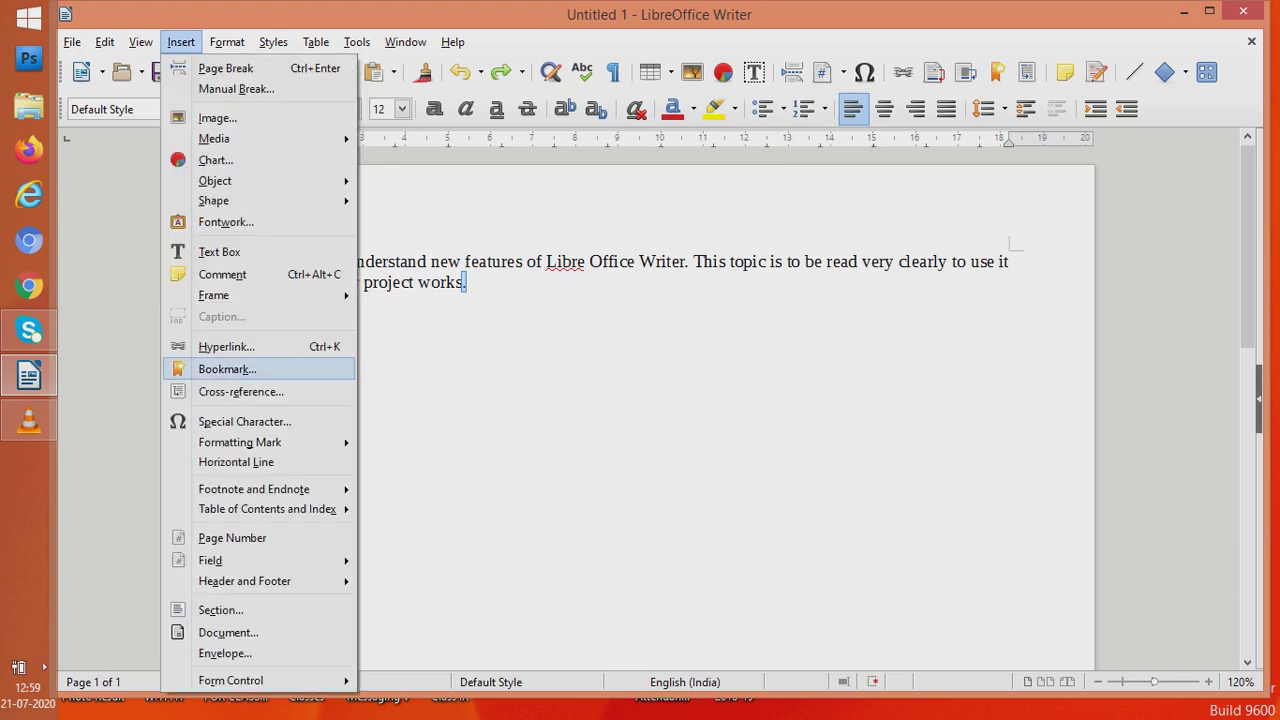
mouse_move(245, 581)
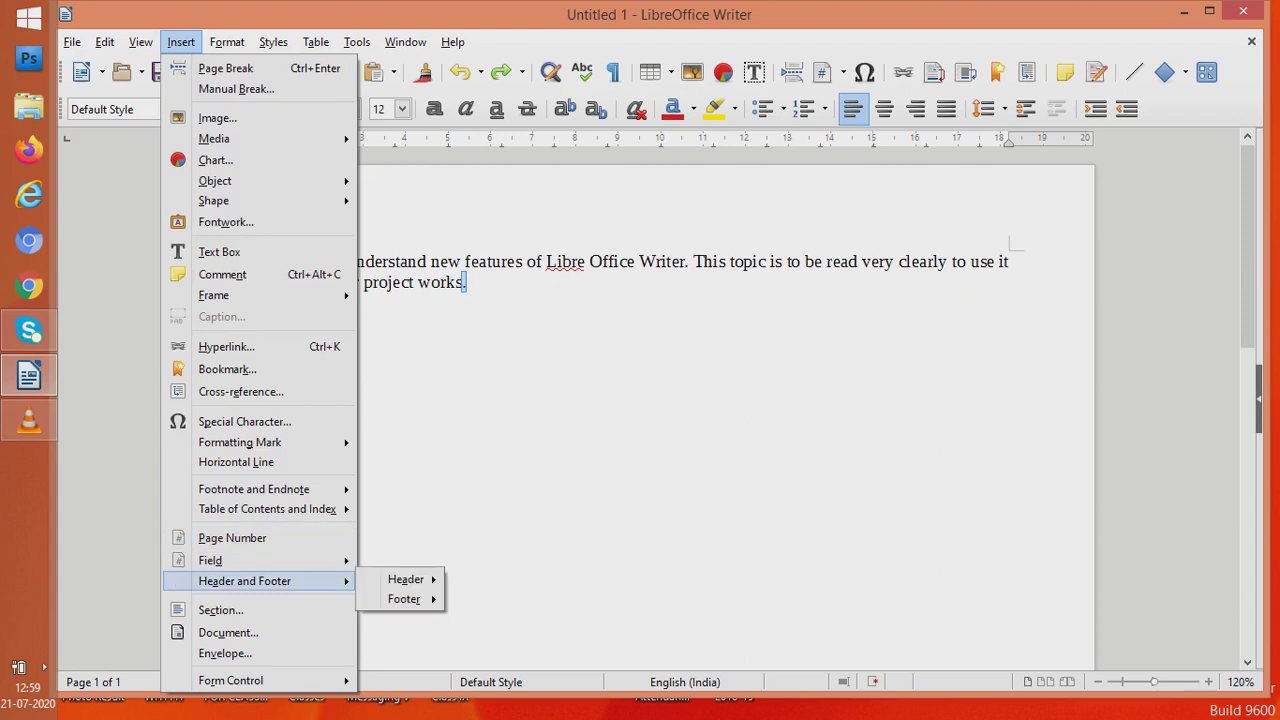
mouse_move(405, 579)
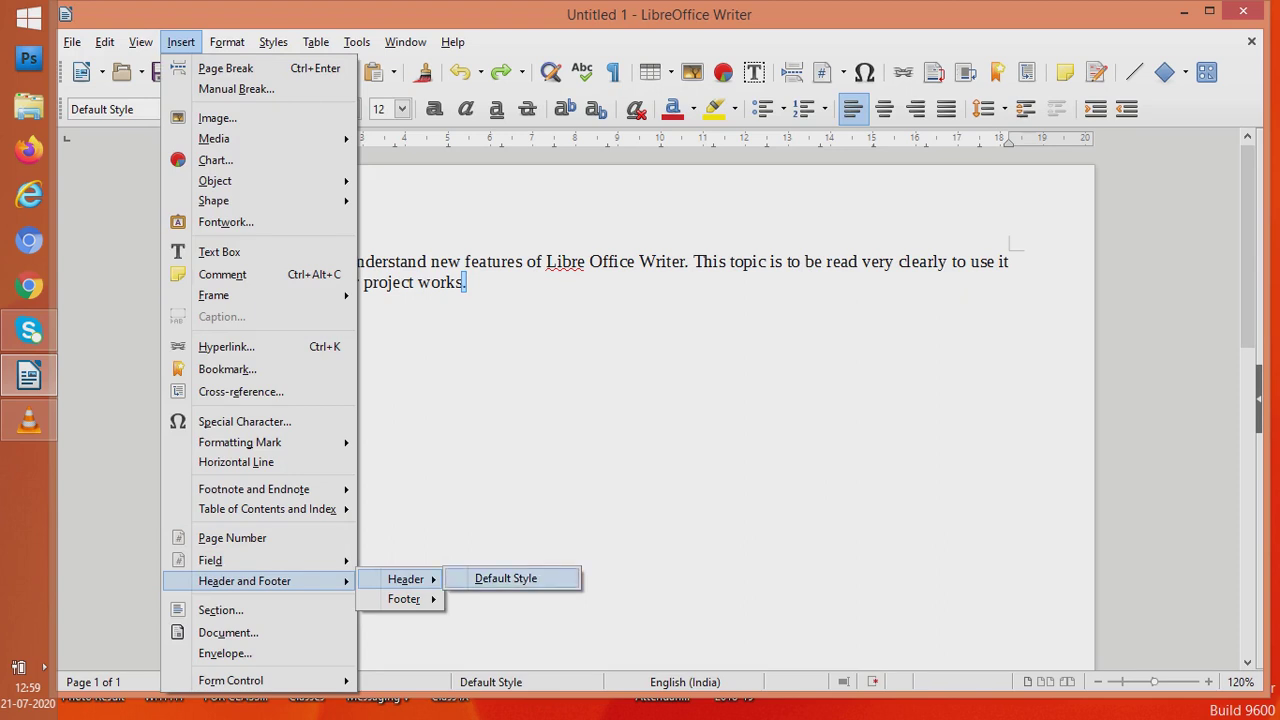
click(506, 579)
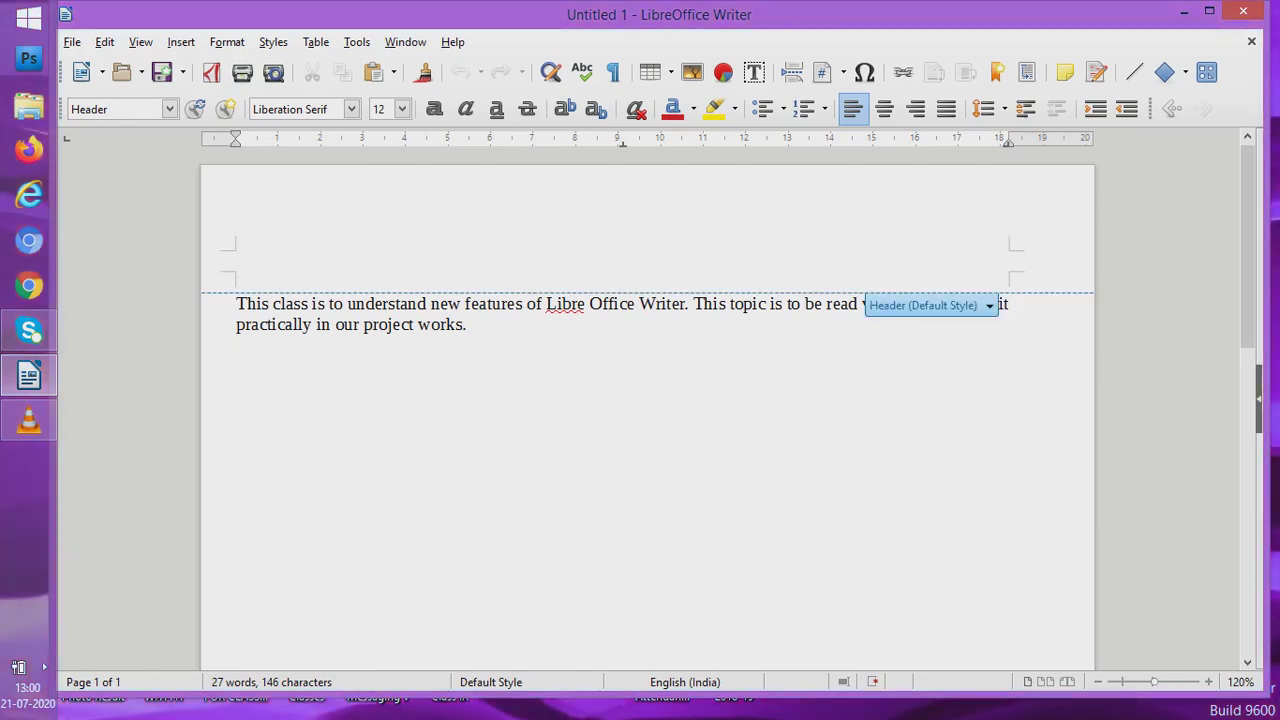
text(LIBRE OFF)
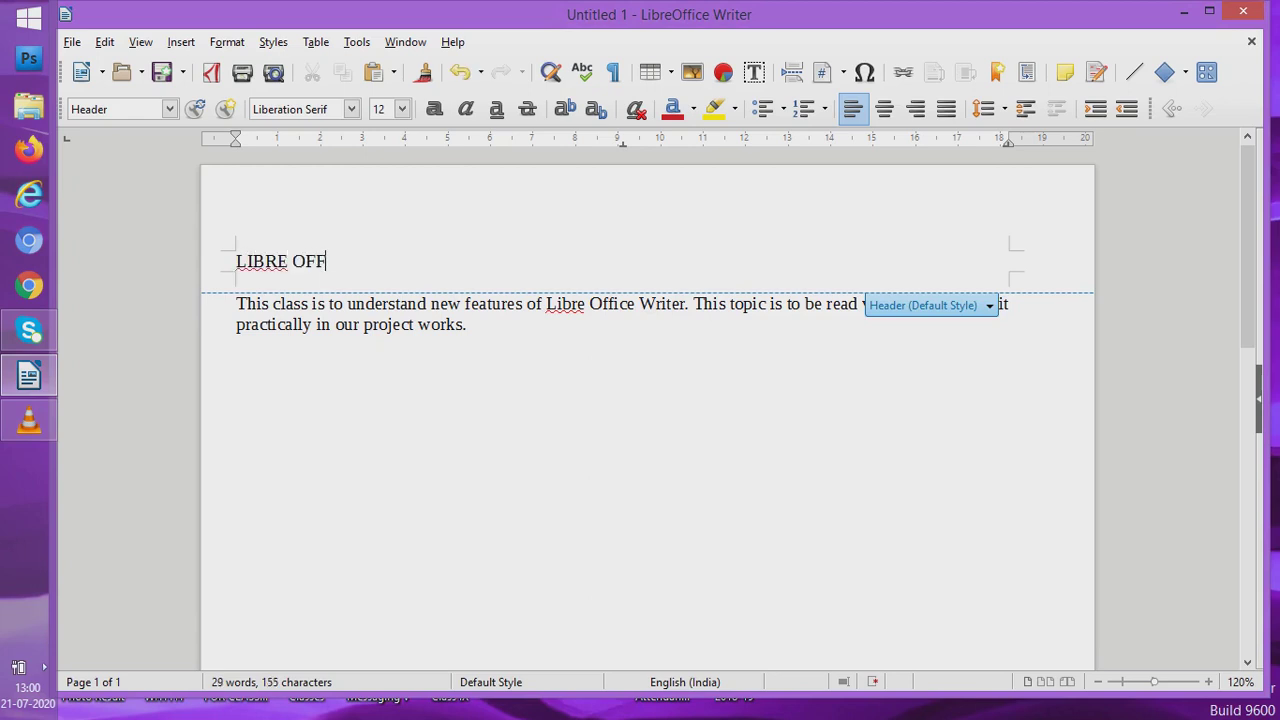
text(ICE WRITER)
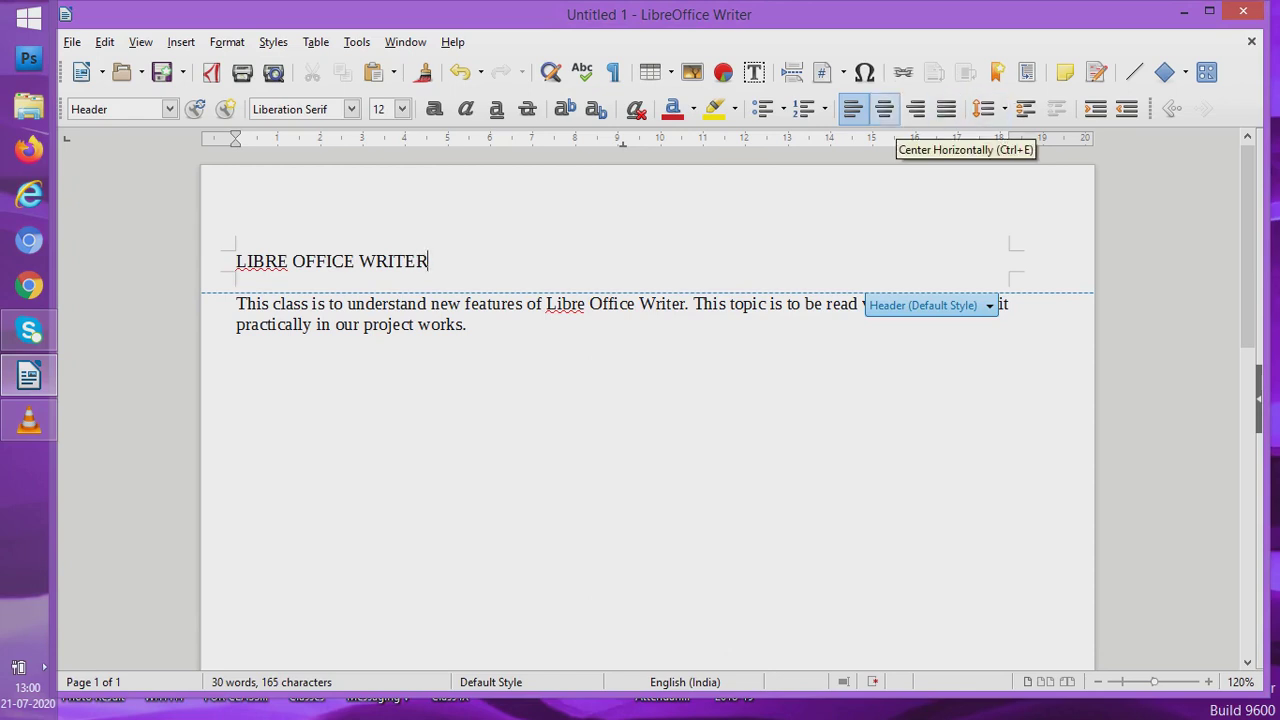
- Center the header text "LIBRE OFFICE WRITER" horizontally and color it red
click(884, 108)
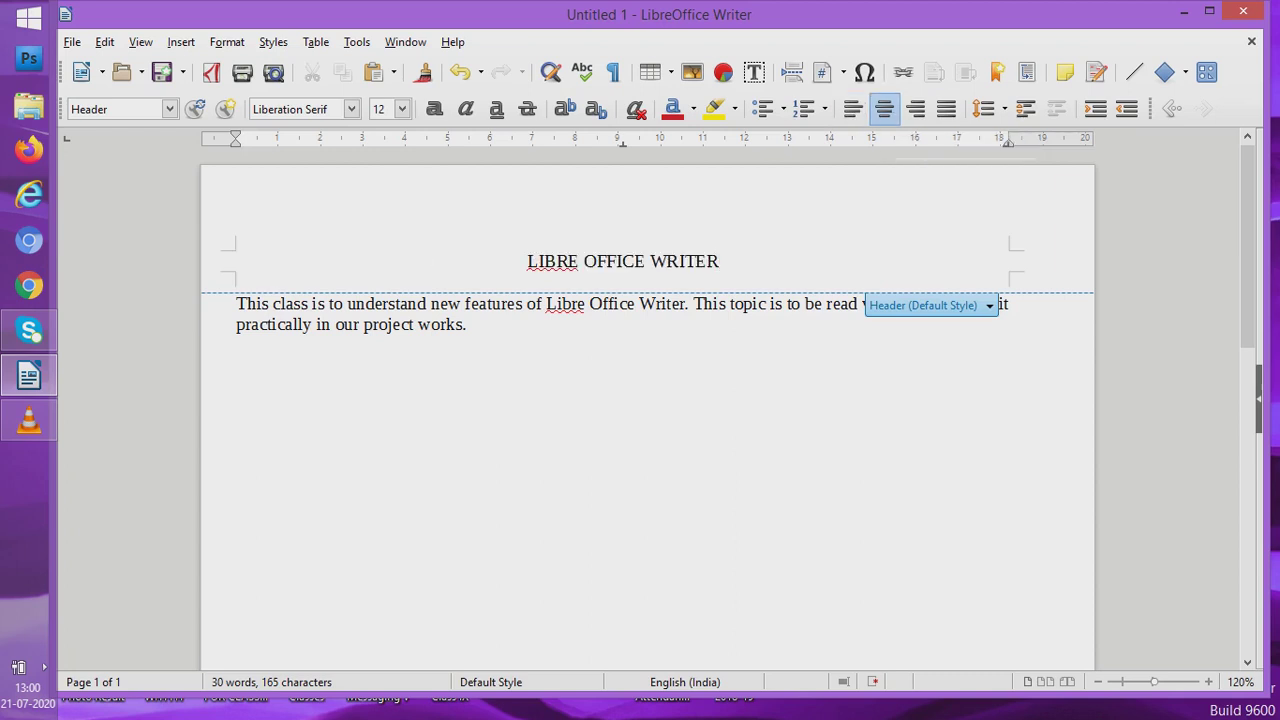
key(shift+End)
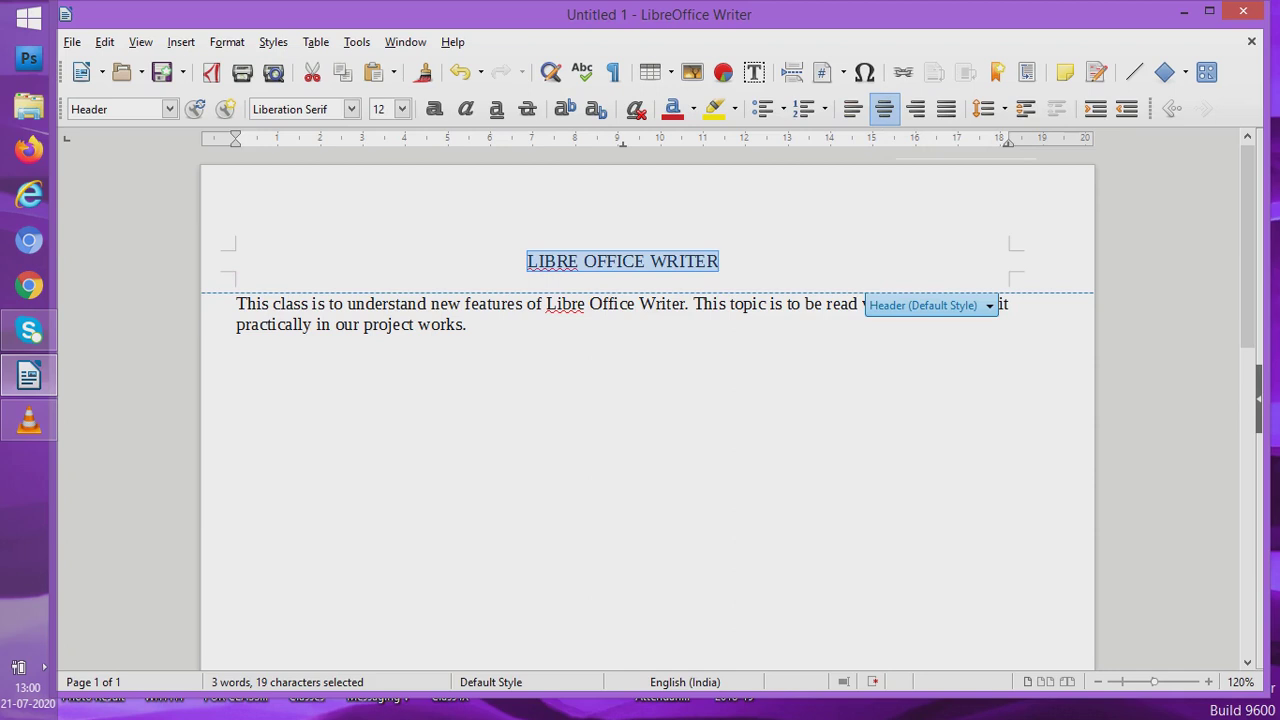
click(672, 108)
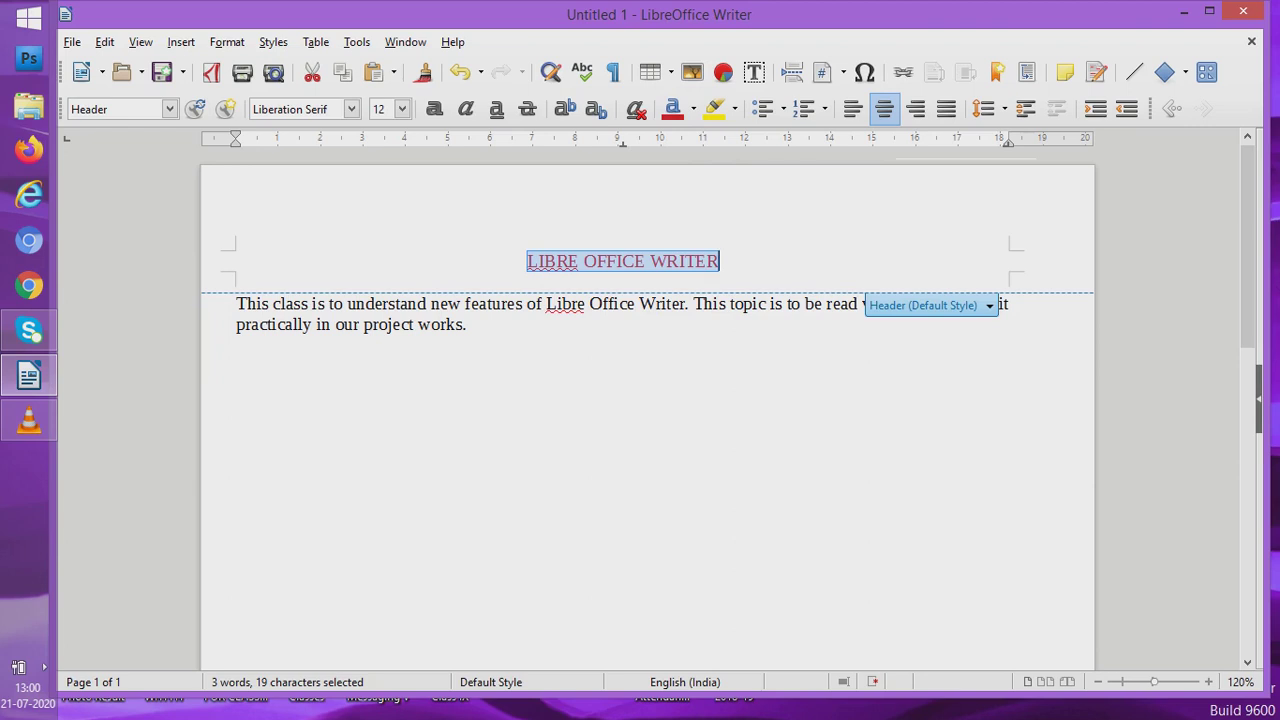
click(466, 324)
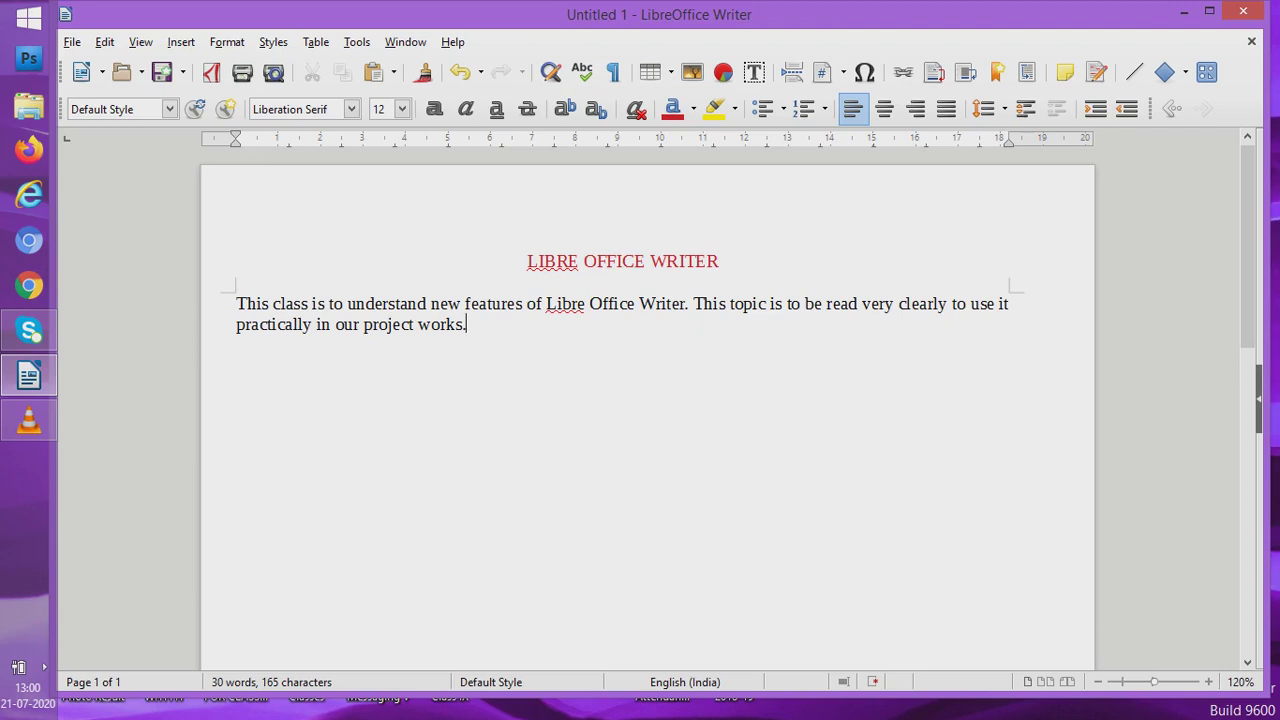
- Insert a page break after the sentence ending in "Libre Office Writer." so that "This topic" starts a second page
click(689, 303)
key(alt+i)
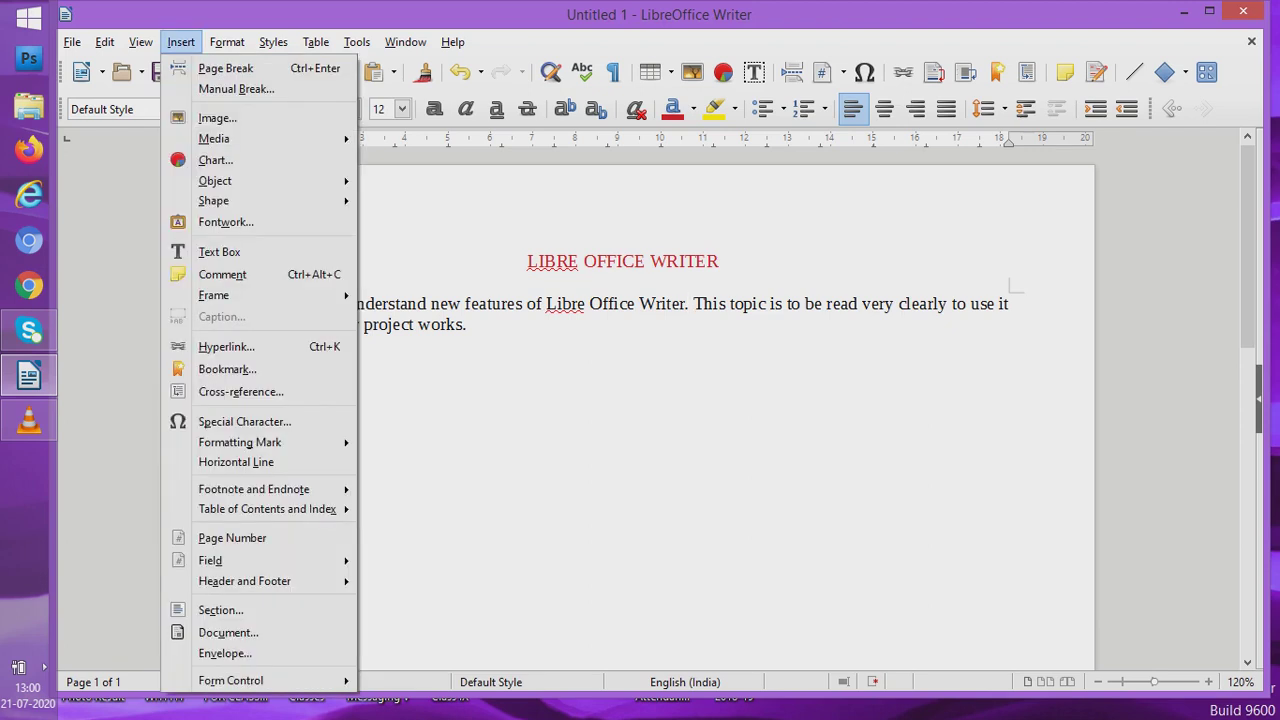
key(Escape)
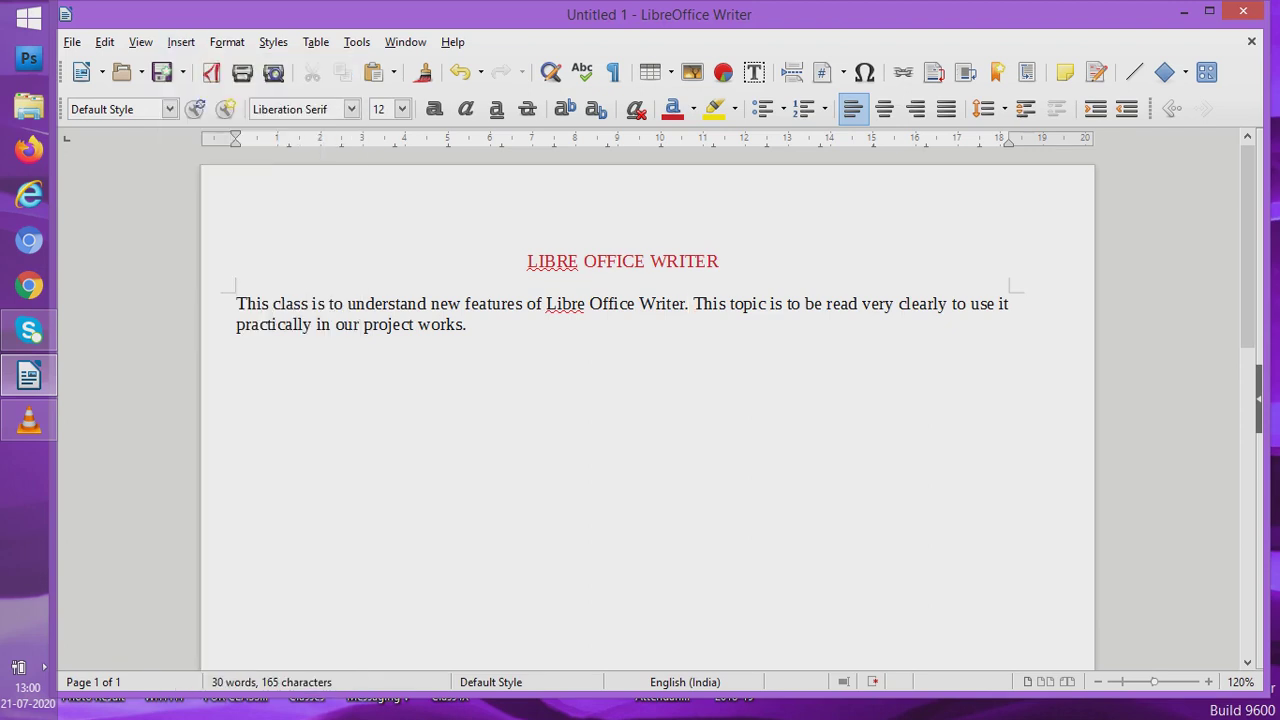
key(shift+ctrl+Right)
key(shift+ctrl+Right)
key(shift+ctrl+Left)
key(alt+i)
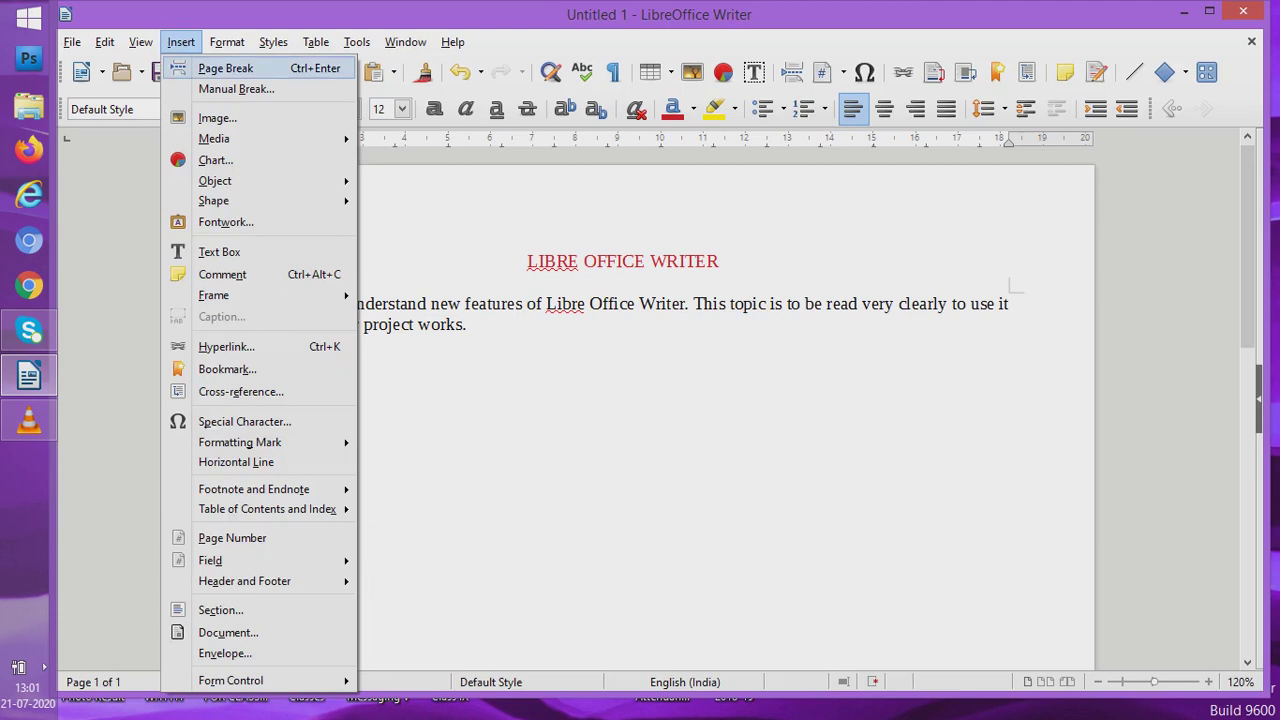
key(Return)
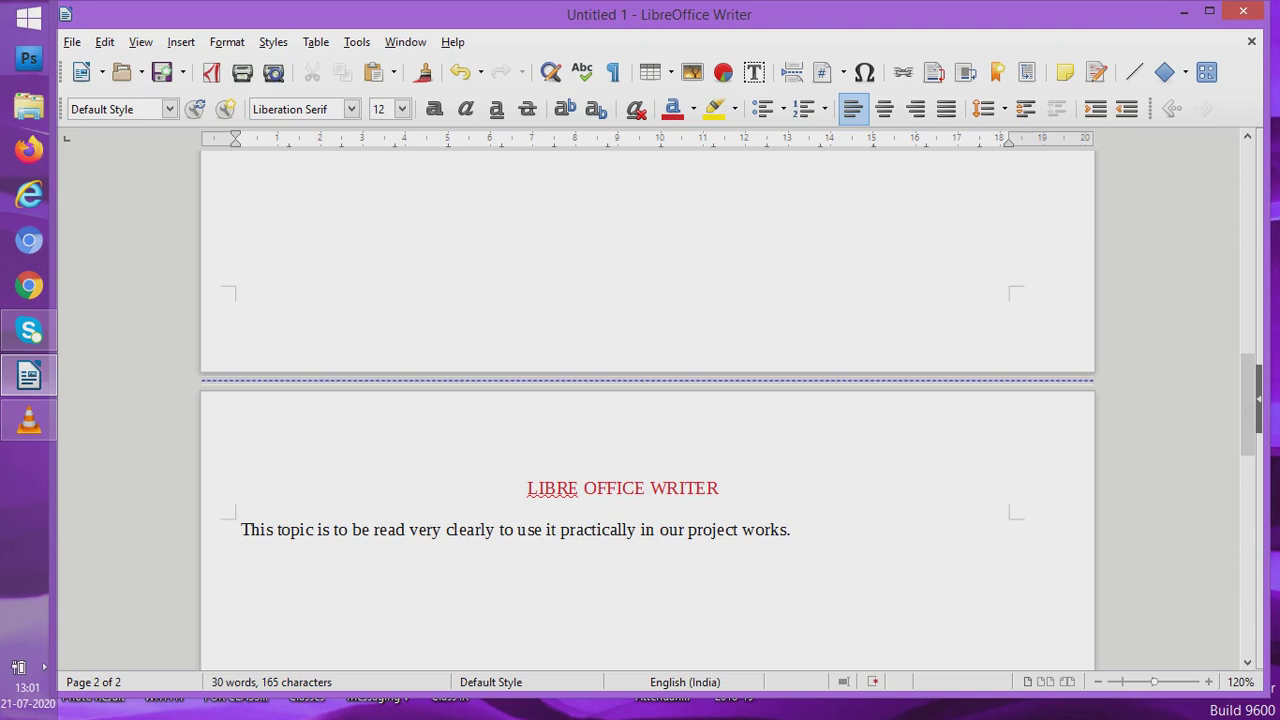
- Insert a footer for the Default Style page style
scroll(648, 400, down, 7)
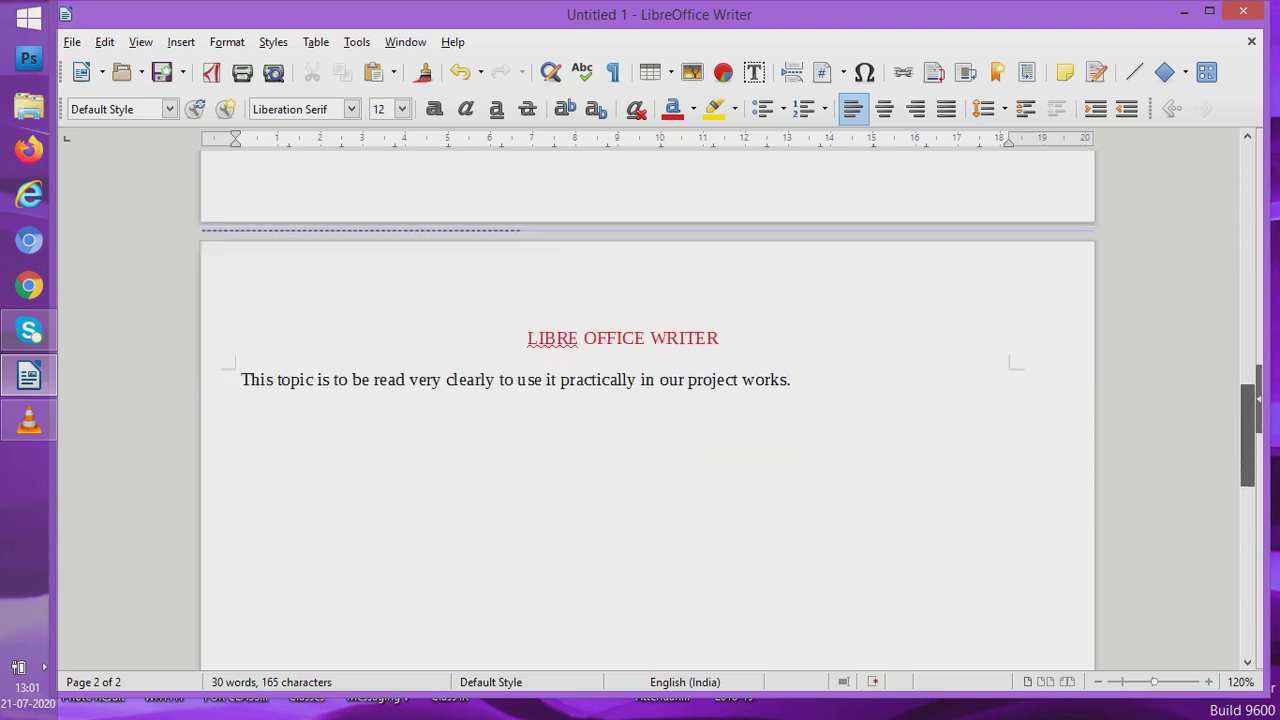
scroll(648, 400, down, 10)
scroll(648, 400, up, 14)
scroll(648, 400, down, 5)
scroll(648, 400, up, 15)
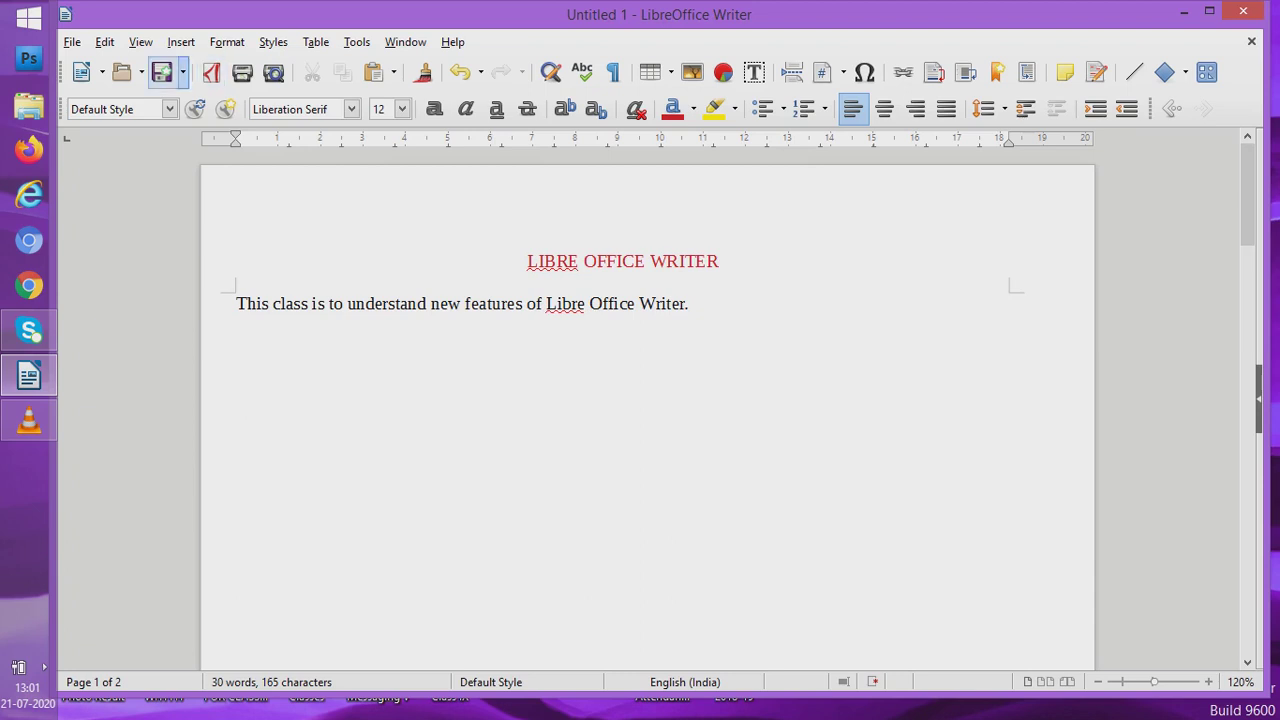
key(alt+i)
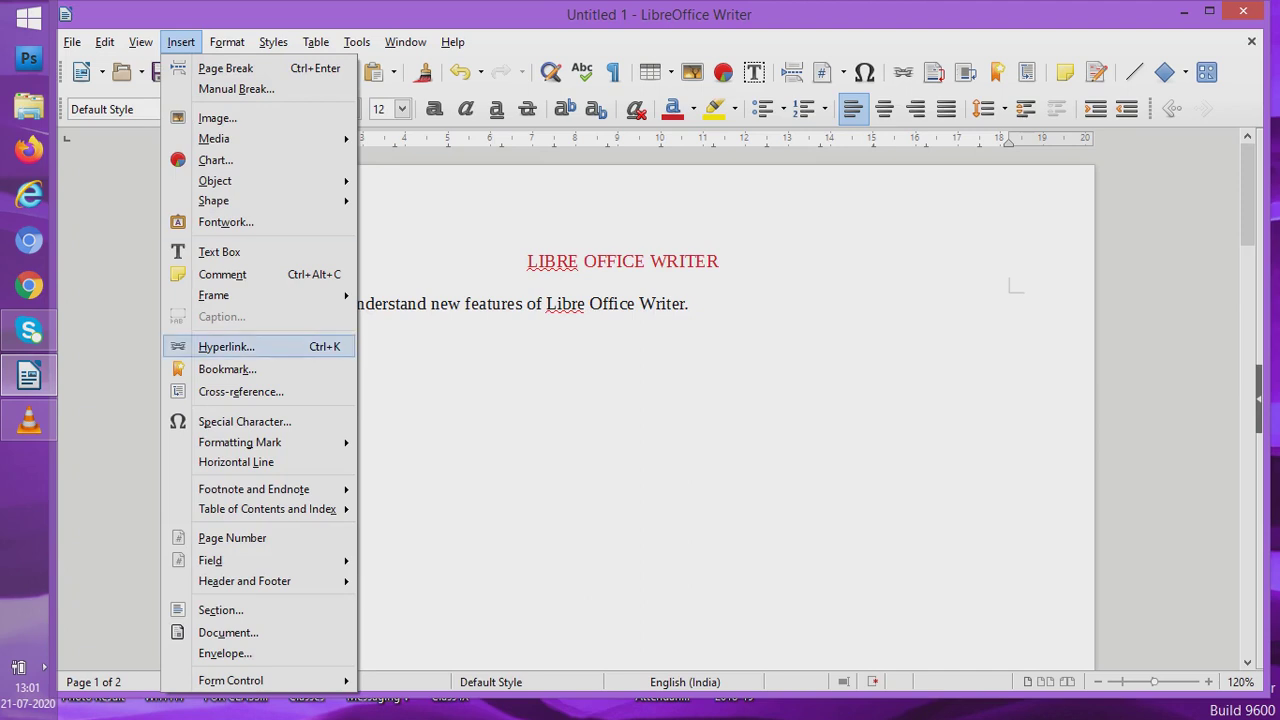
key(Down)
key(Down)
key(Right)
key(Down)
key(Right)
key(Right)
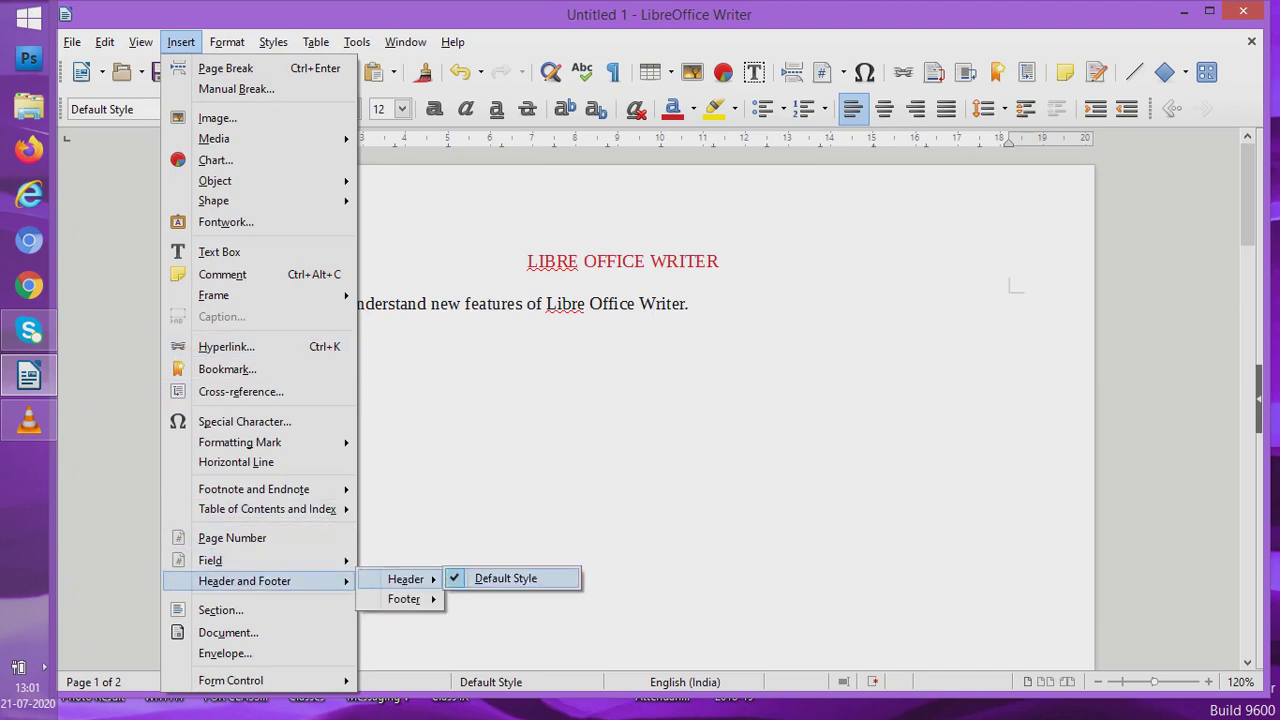
key(Left)
key(Down)
key(Right)
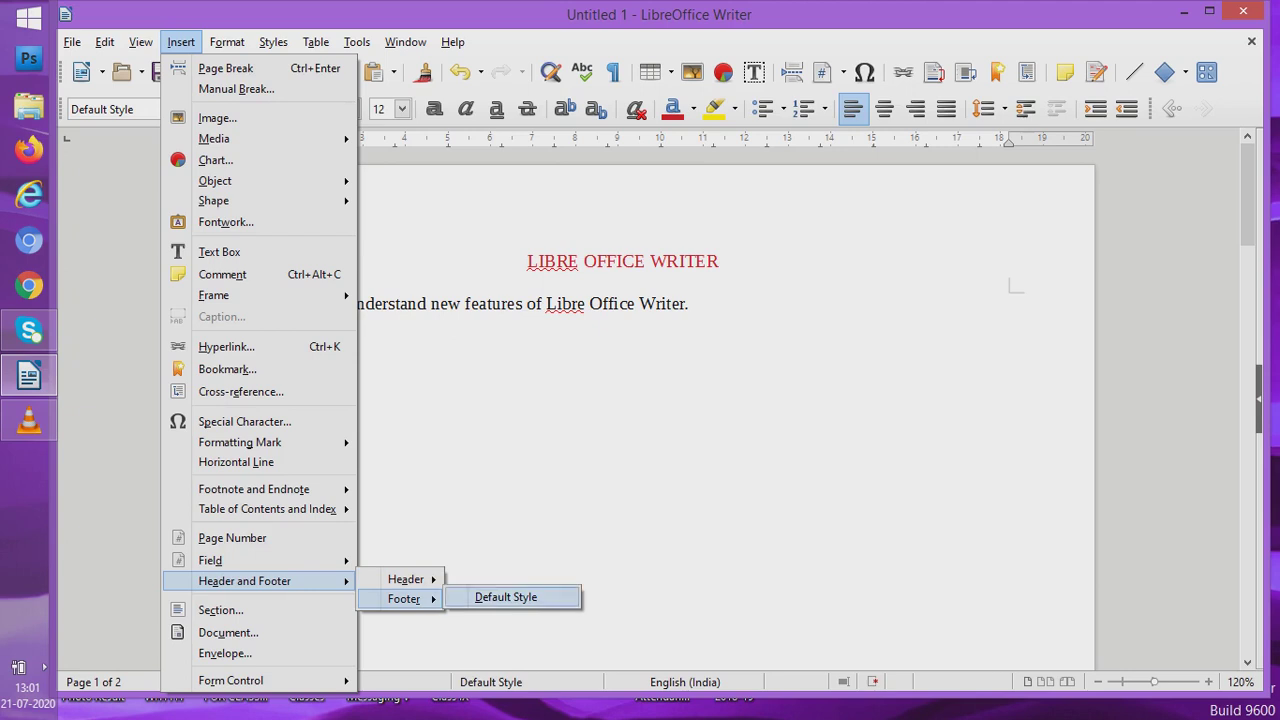
click(506, 597)
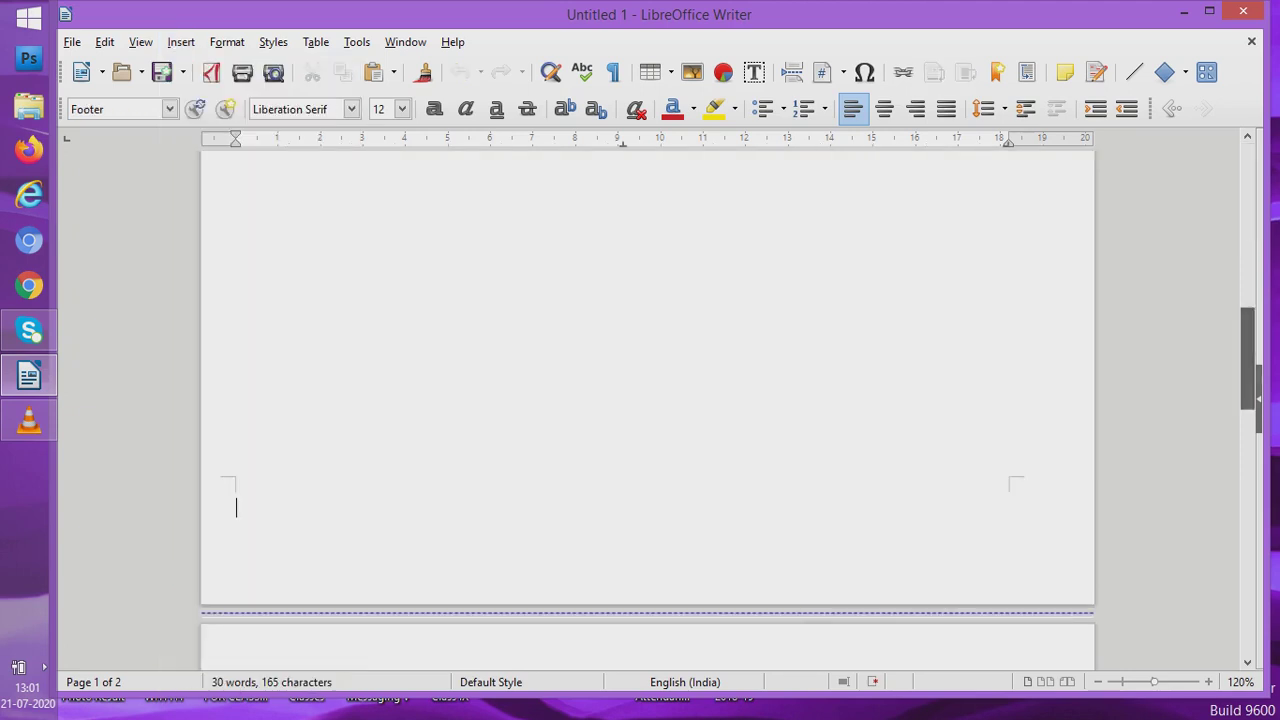
- Insert a page number field in the footer of the first page
scroll(648, 400, up, 10)
scroll(648, 400, down, 10)
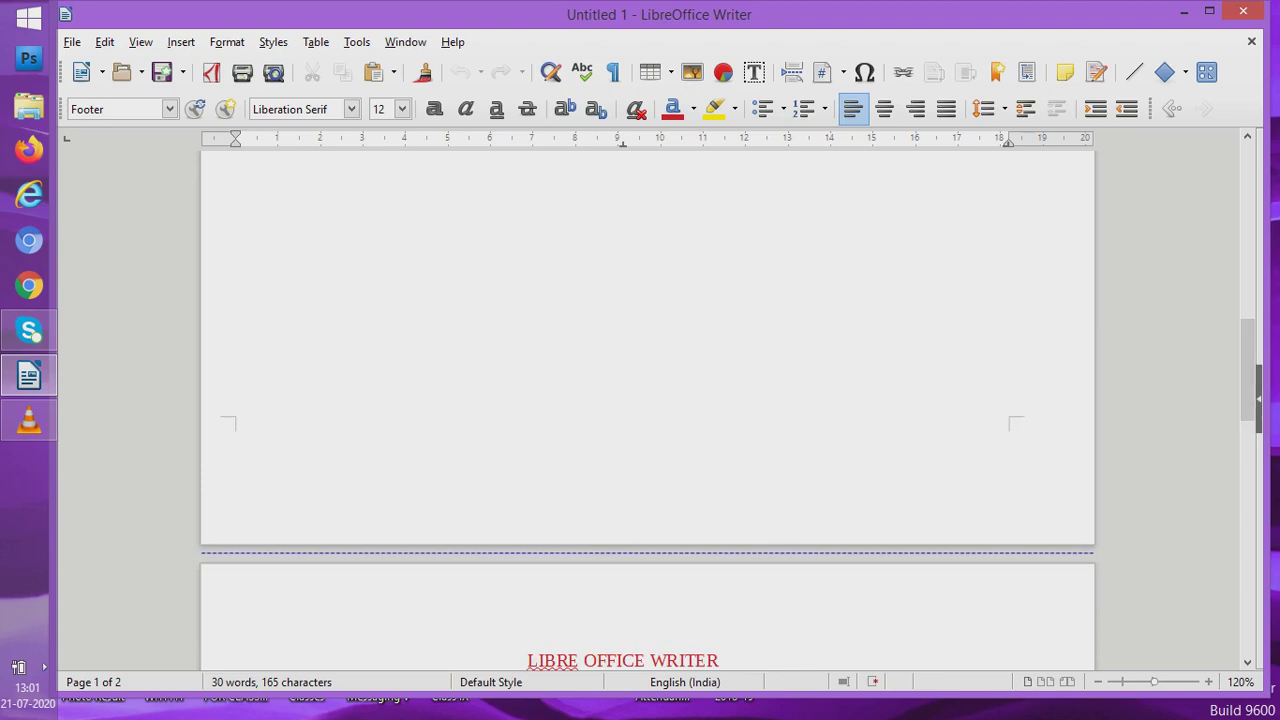
key(alt+i)
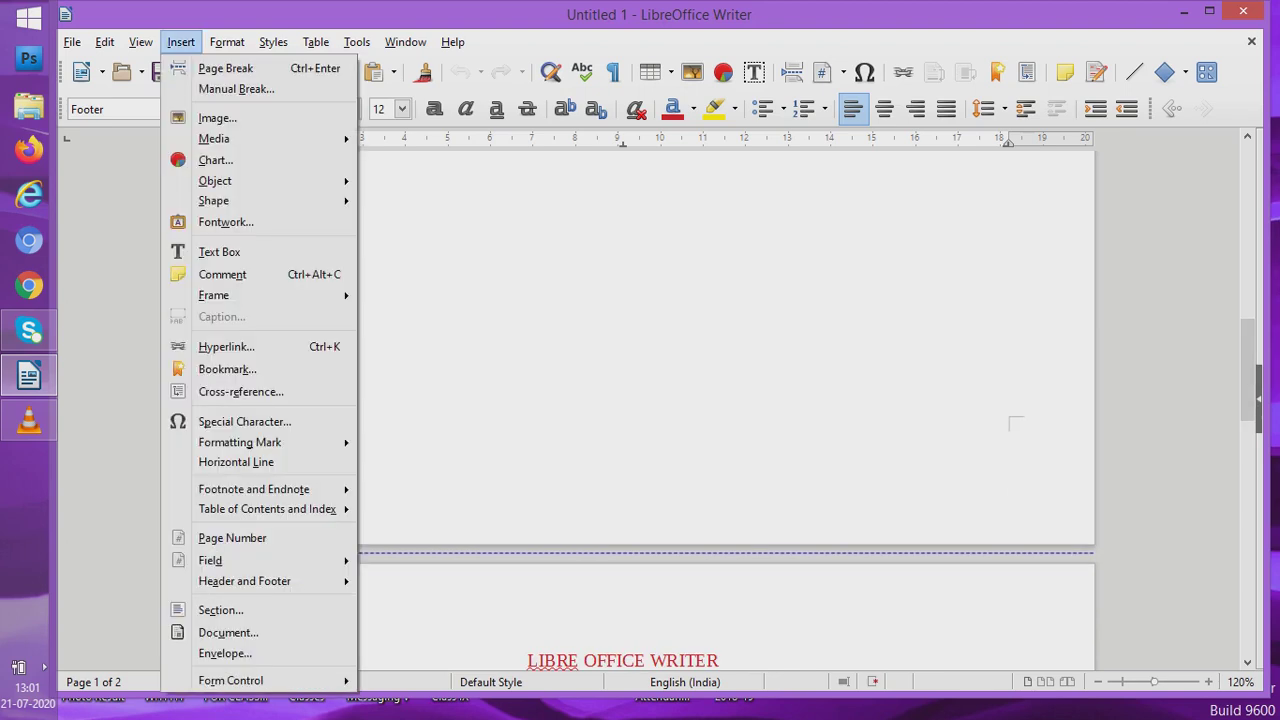
key(Down)
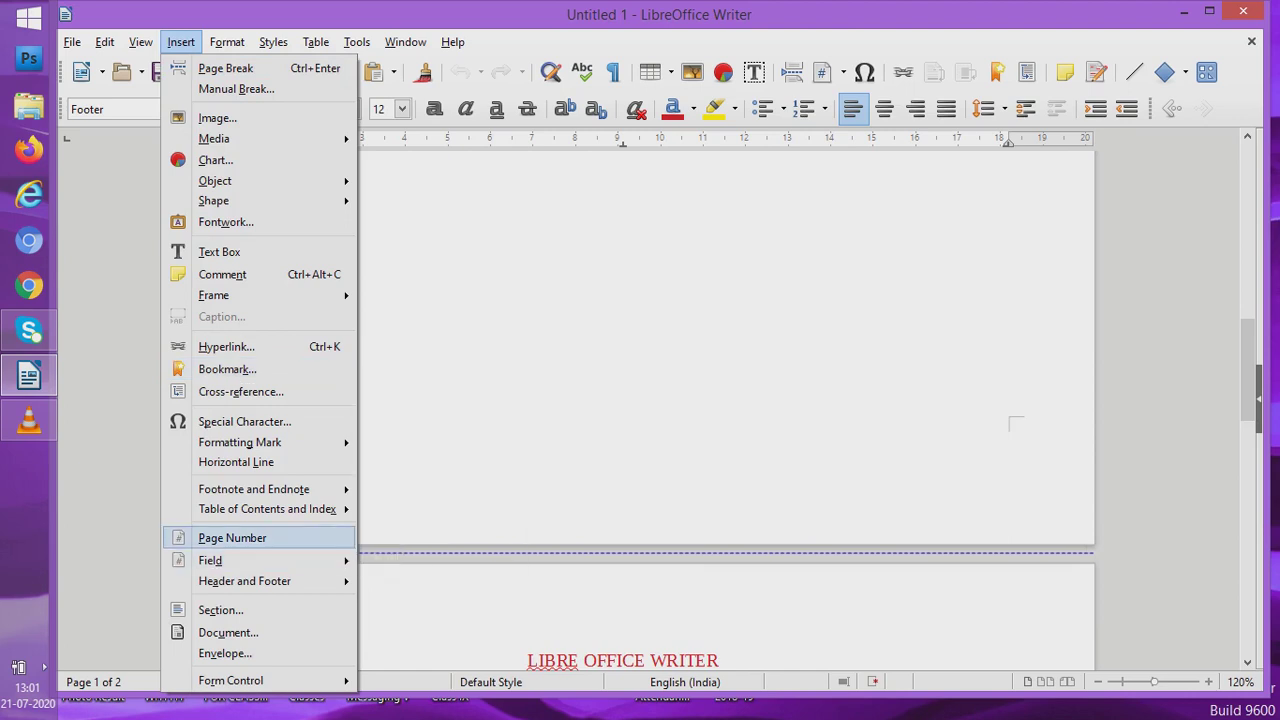
key(Return)
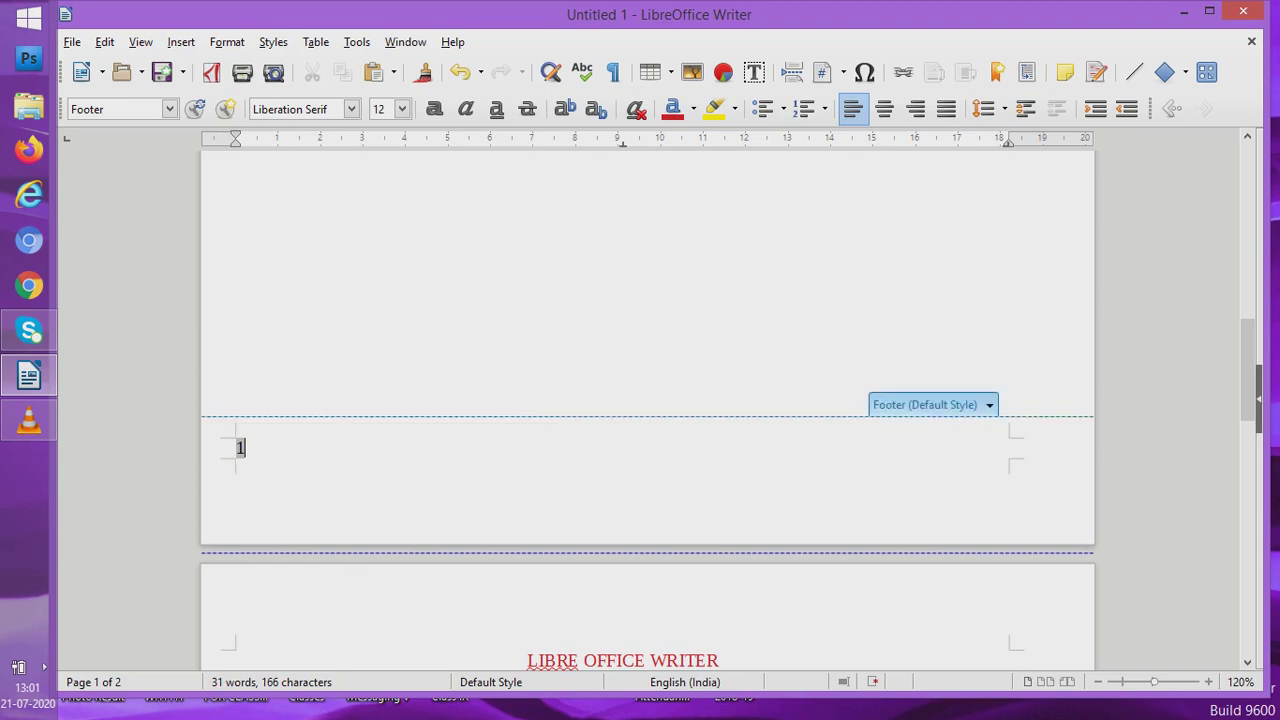
- Examine the page numbers in the footers of both pages
click(689, 303)
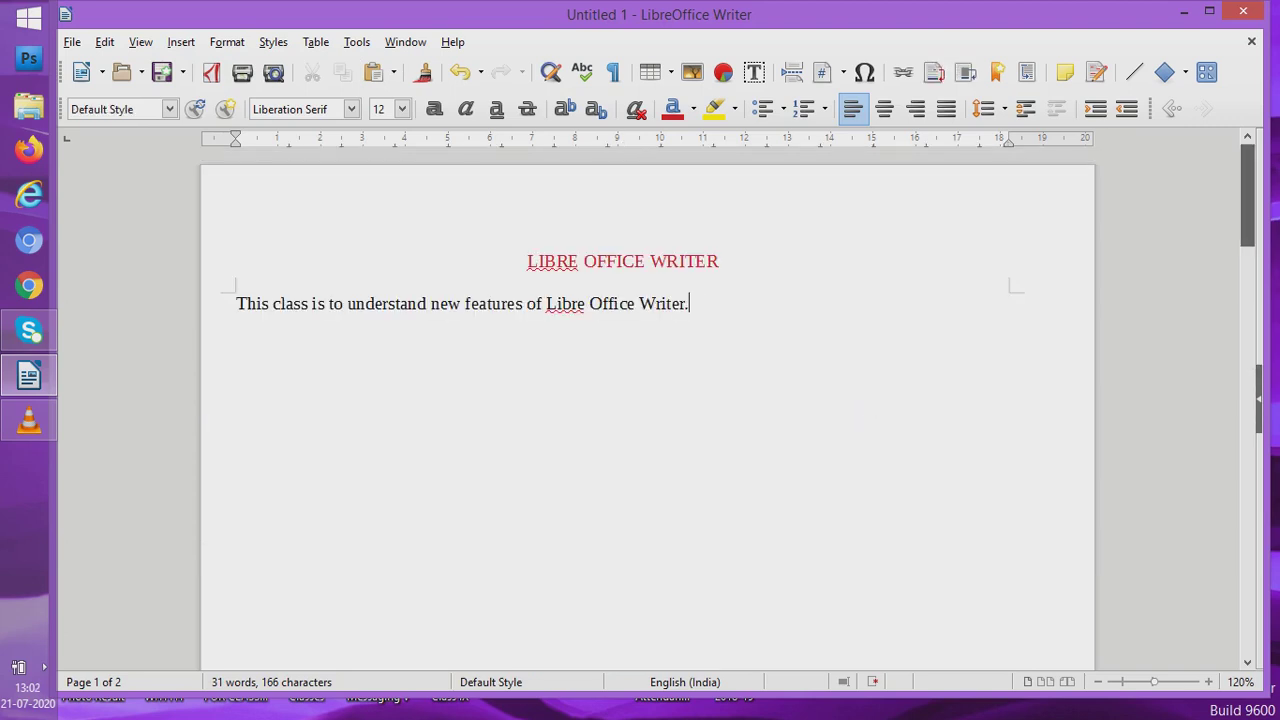
scroll(648, 400, down, 2)
scroll(648, 400, down, 15)
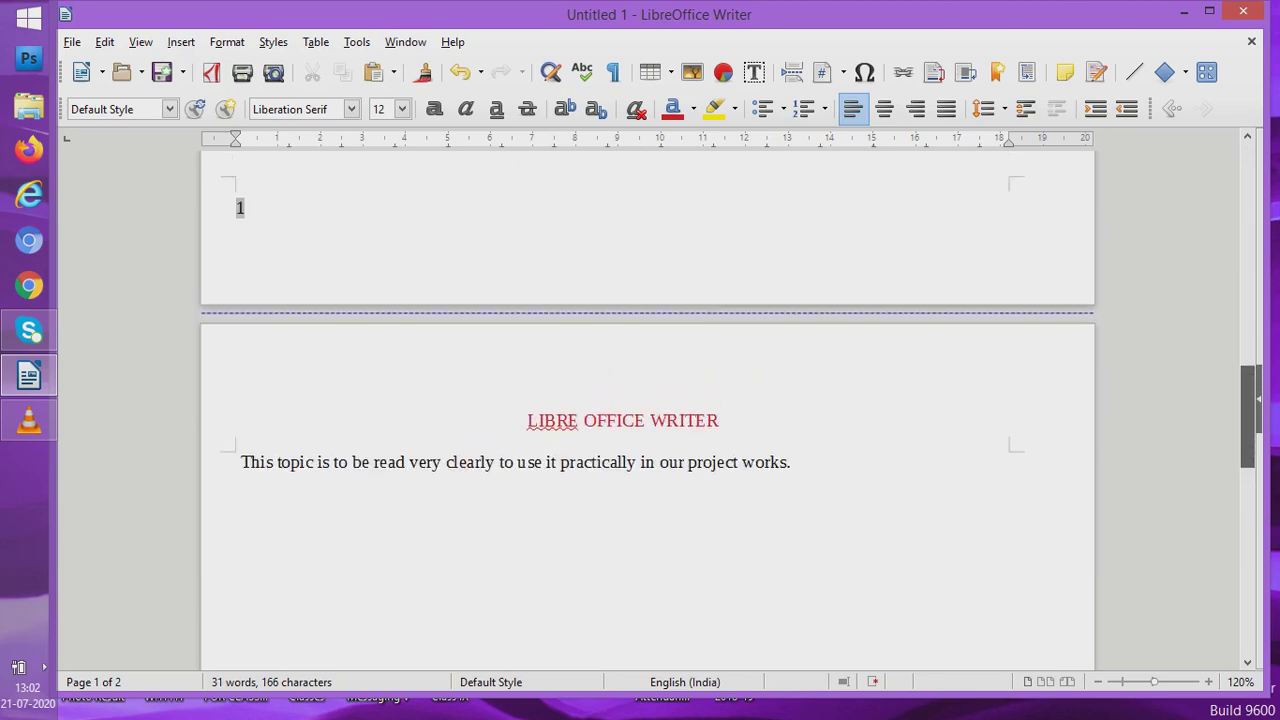
scroll(648, 400, up, 1)
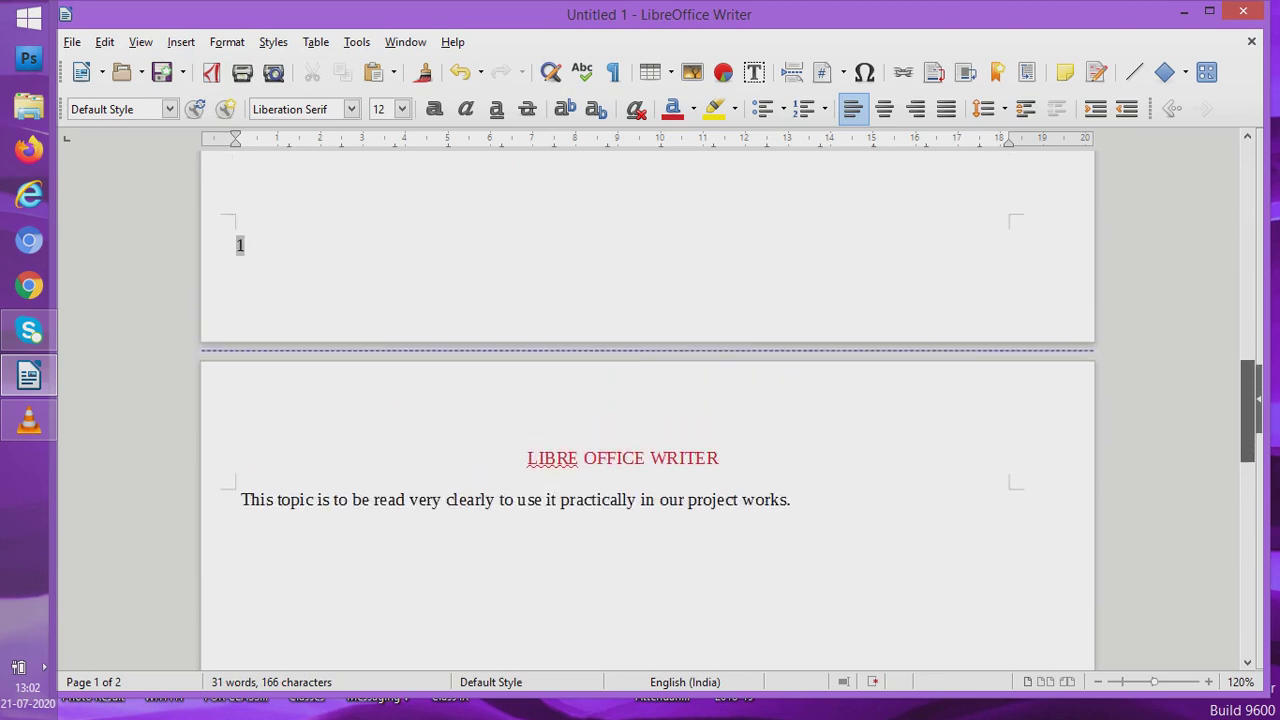
scroll(648, 400, down, 7)
scroll(648, 400, down, 5)
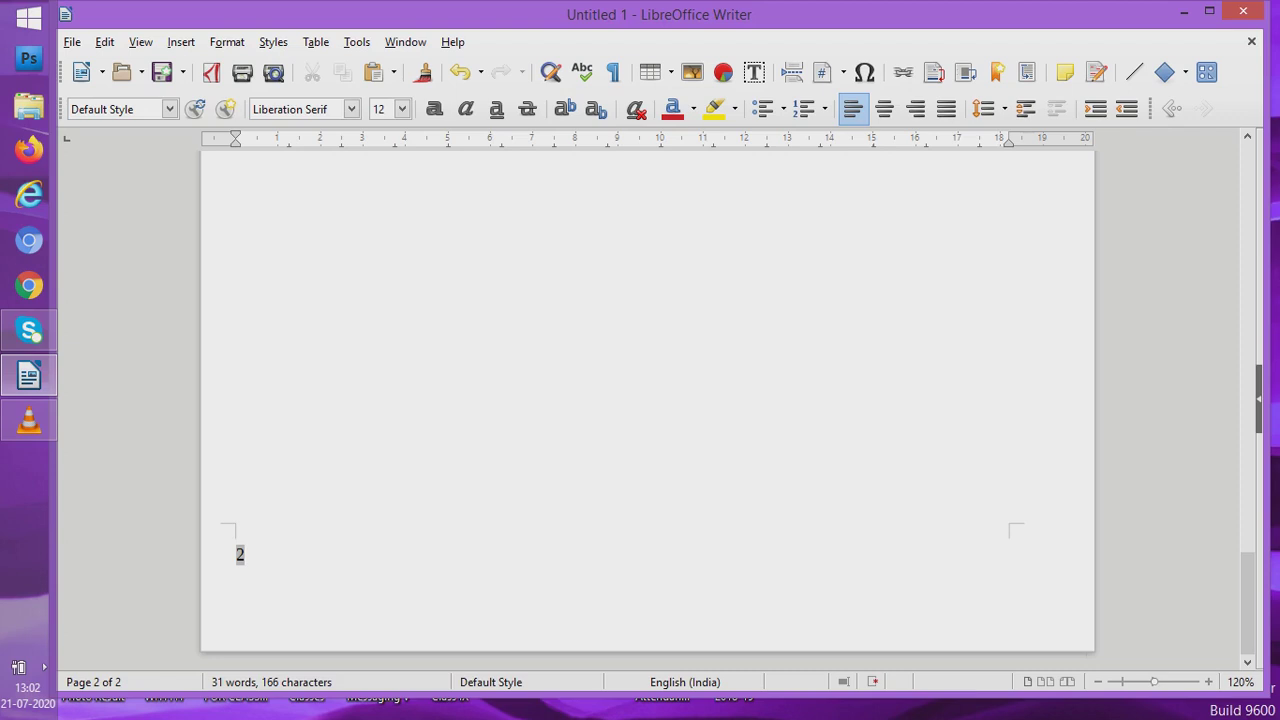
scroll(648, 400, up, 15)
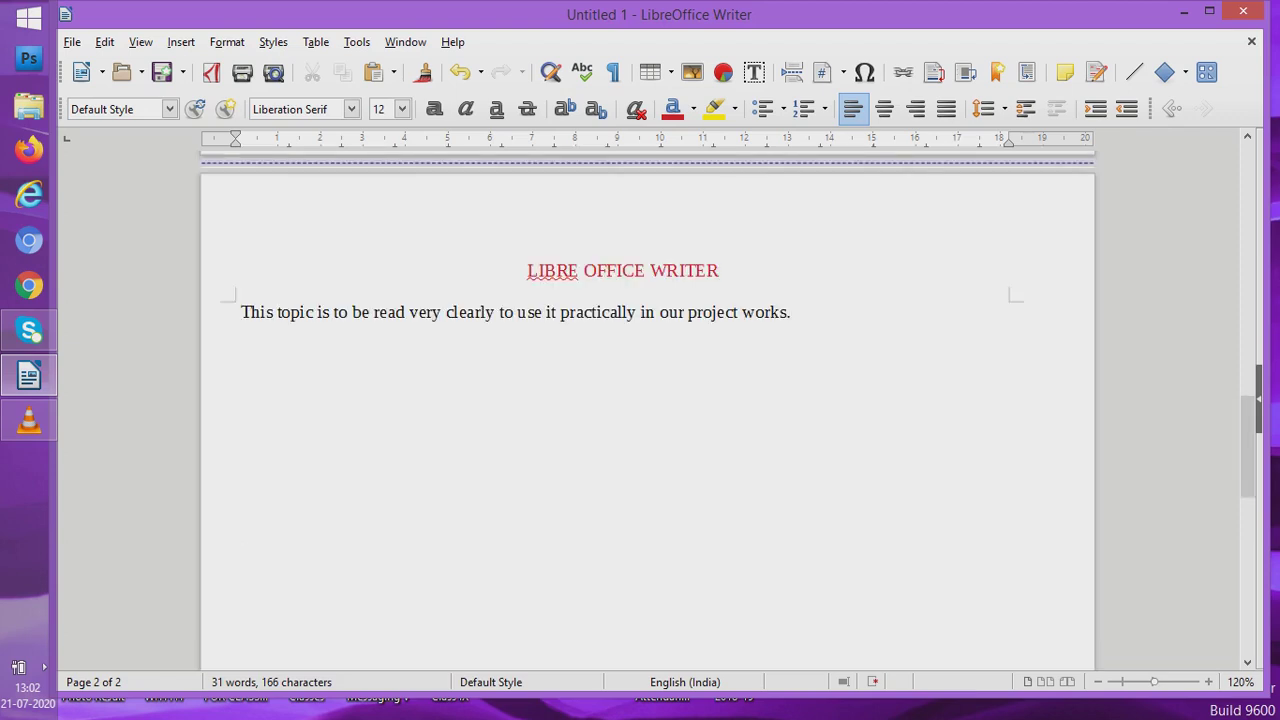
- Draw a basic Square shape about 4 cm wide below the paragraph on the second page
key(Return)
key(alt+i)
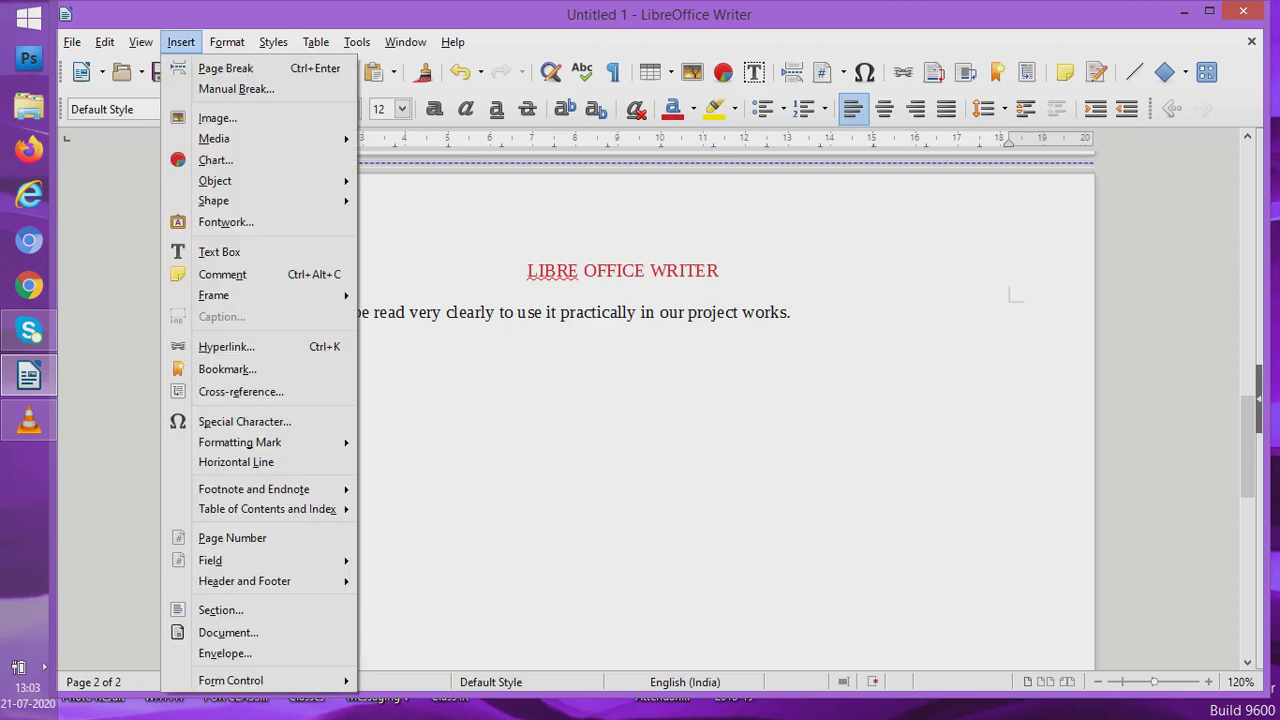
mouse_move(213, 200)
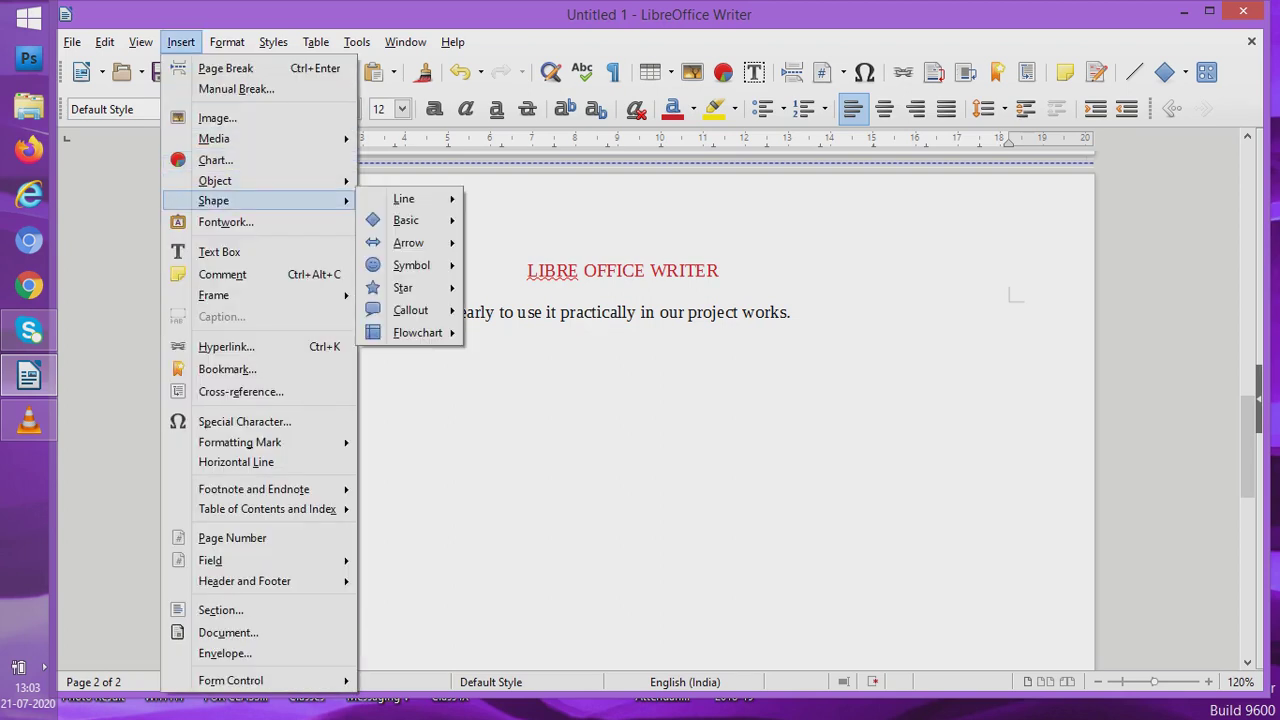
key(Right)
key(Down)
key(Right)
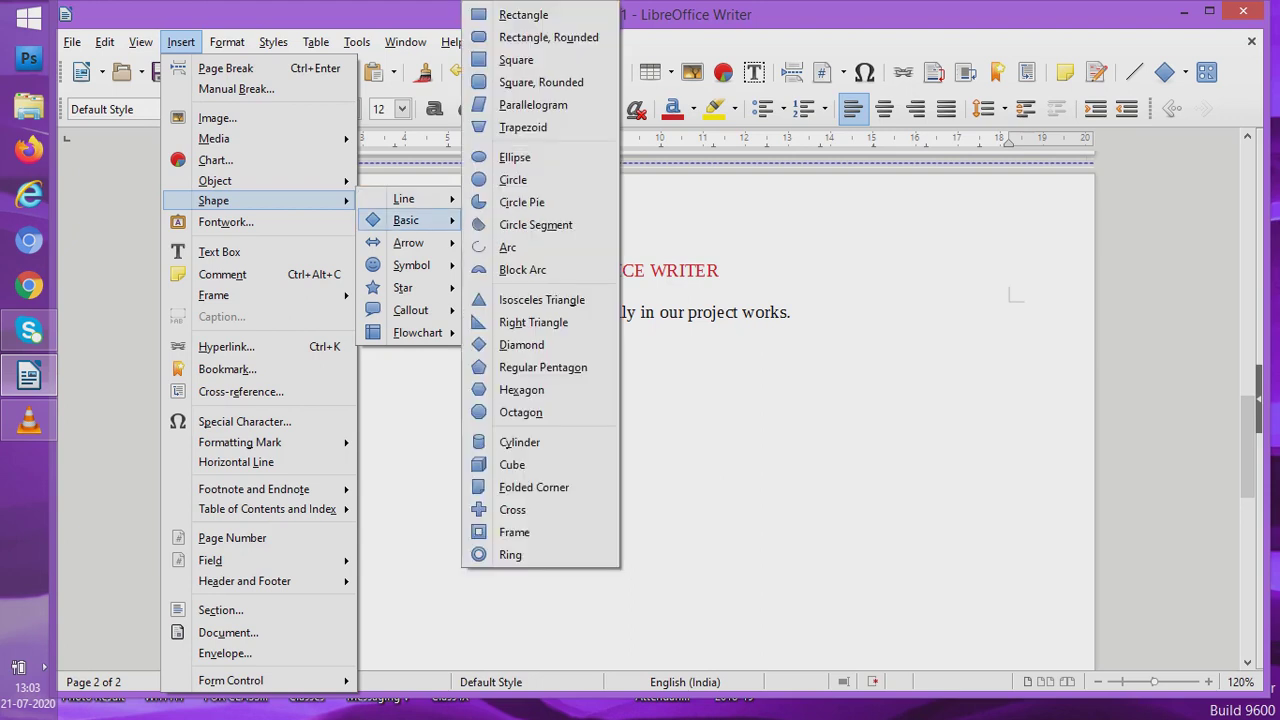
key(Down)
key(Down)
key(Down)
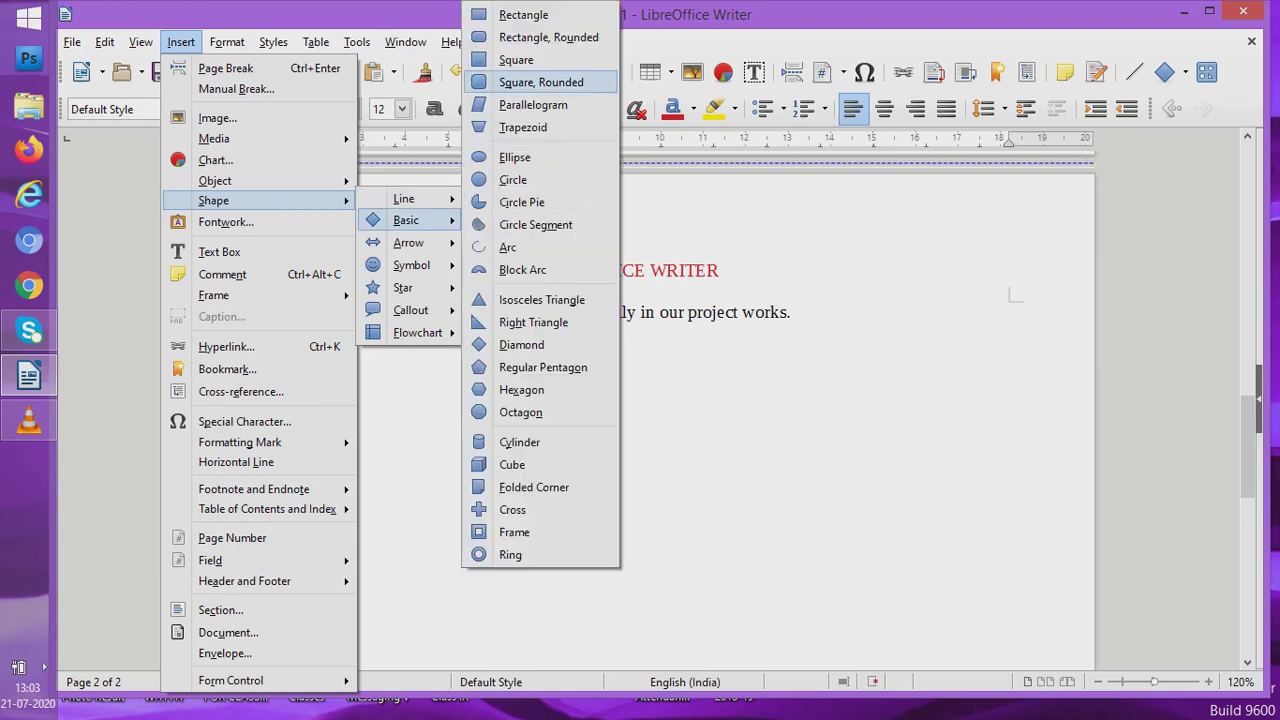
key(Up)
key(Return)
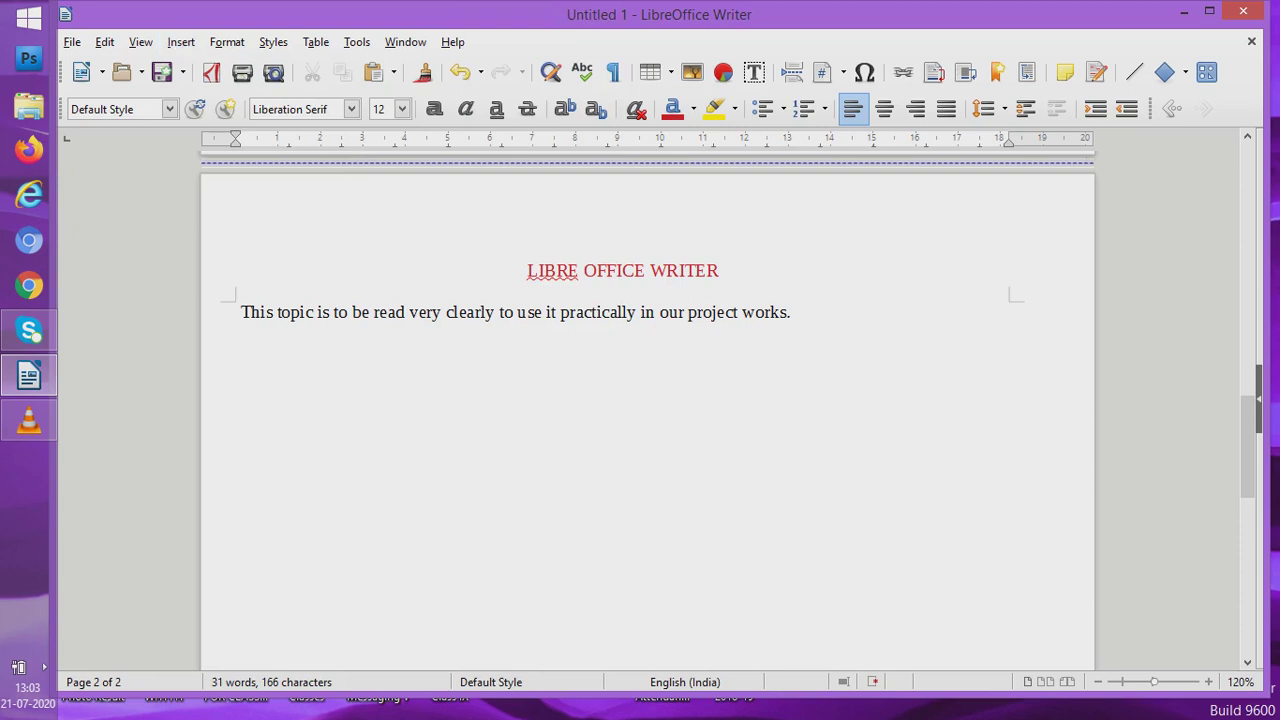
drag(427, 344, 597, 174)
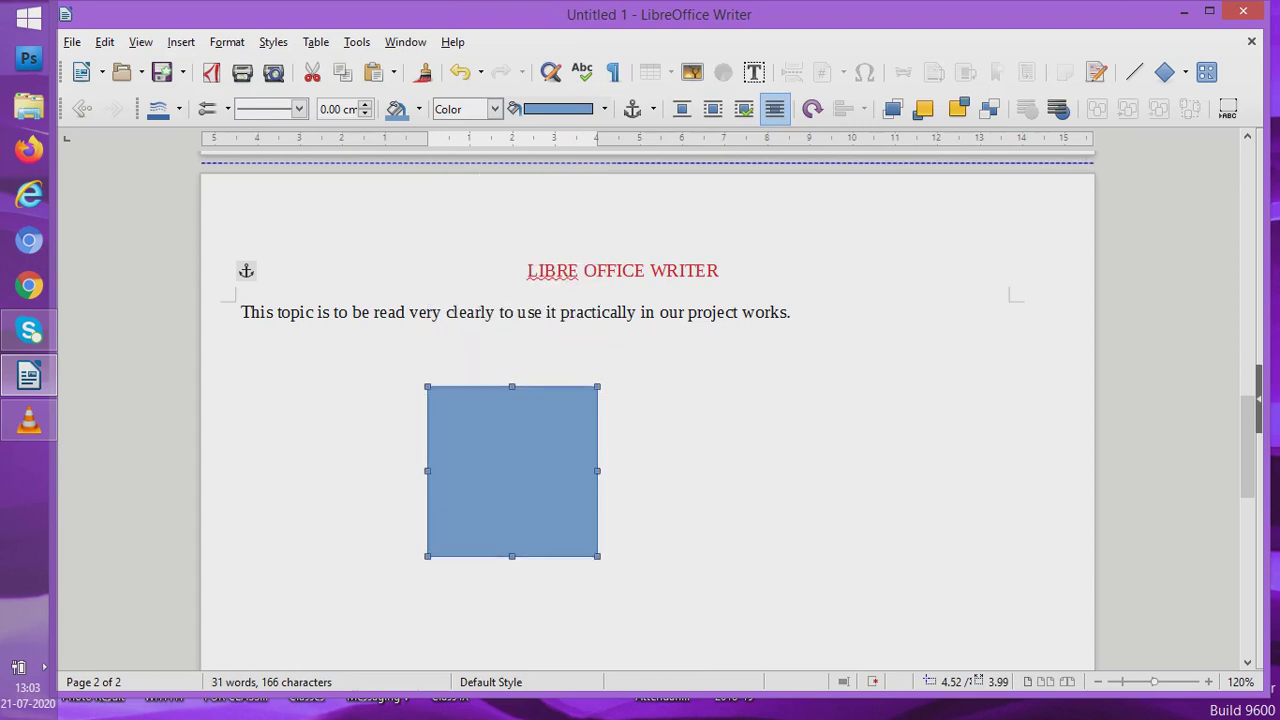
- Set the square's area fill to the standard palette's red with hex value bc312e
right_click(546, 462)
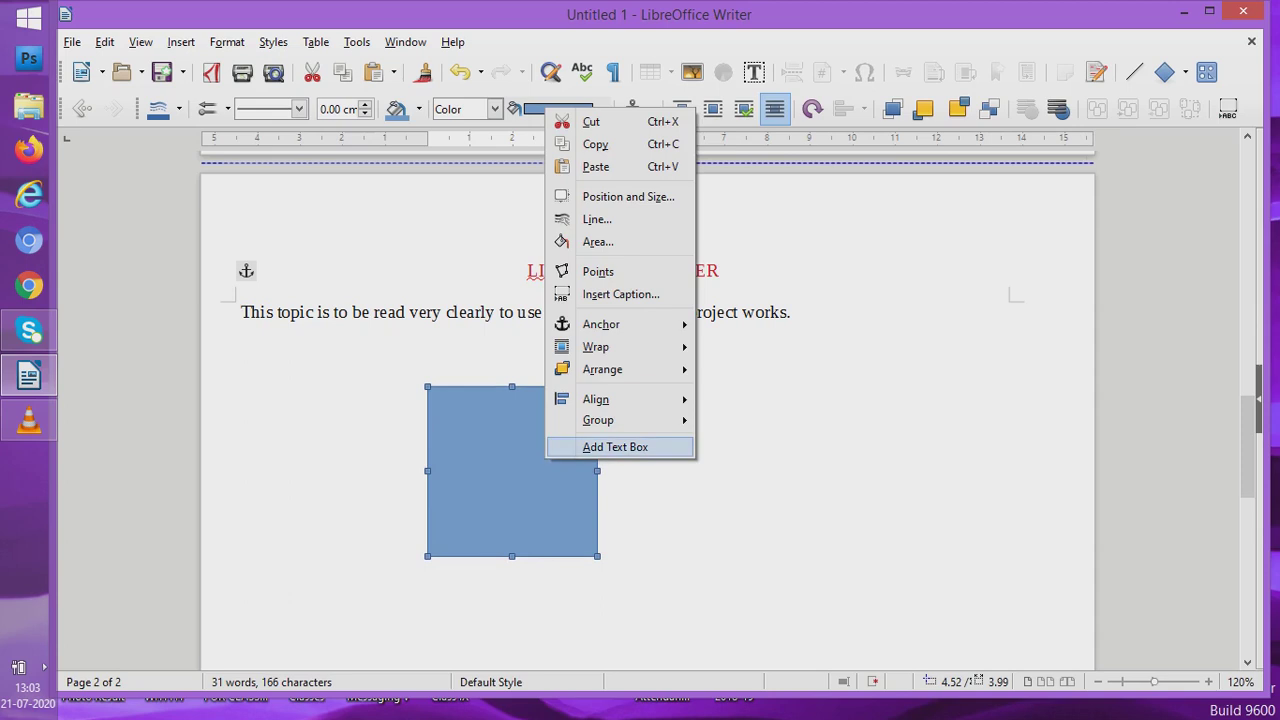
mouse_move(600, 420)
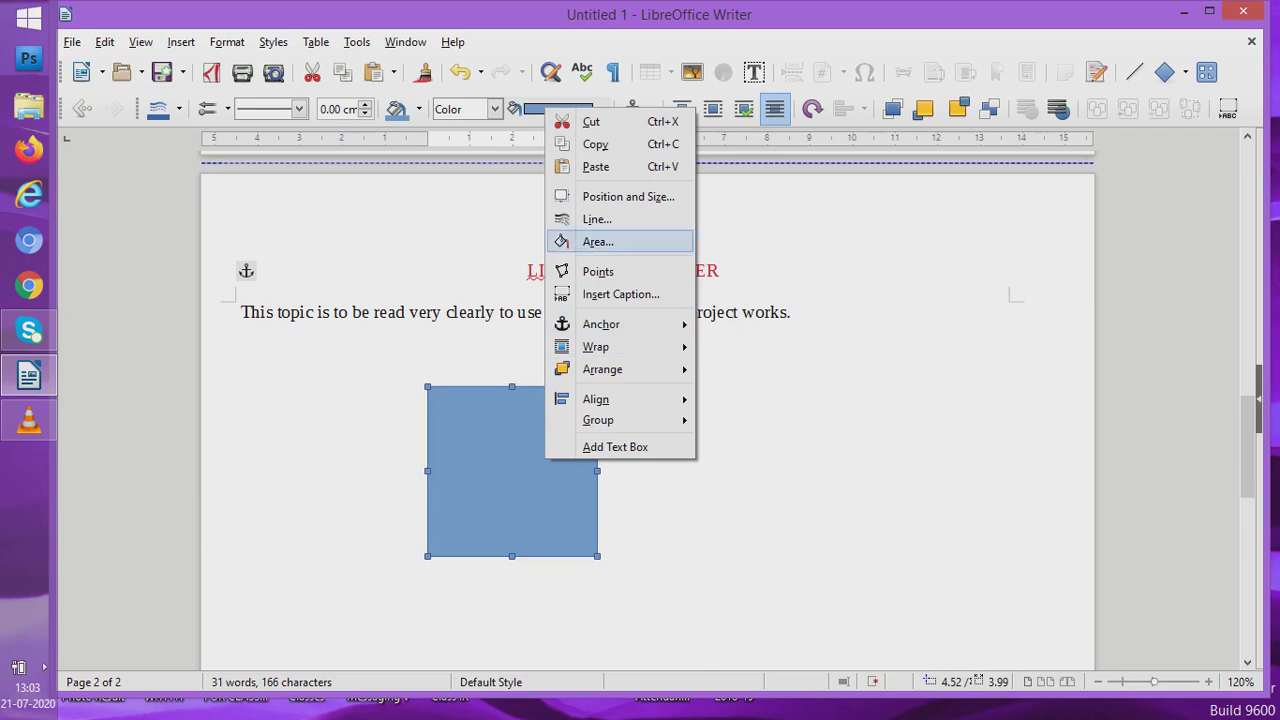
click(598, 241)
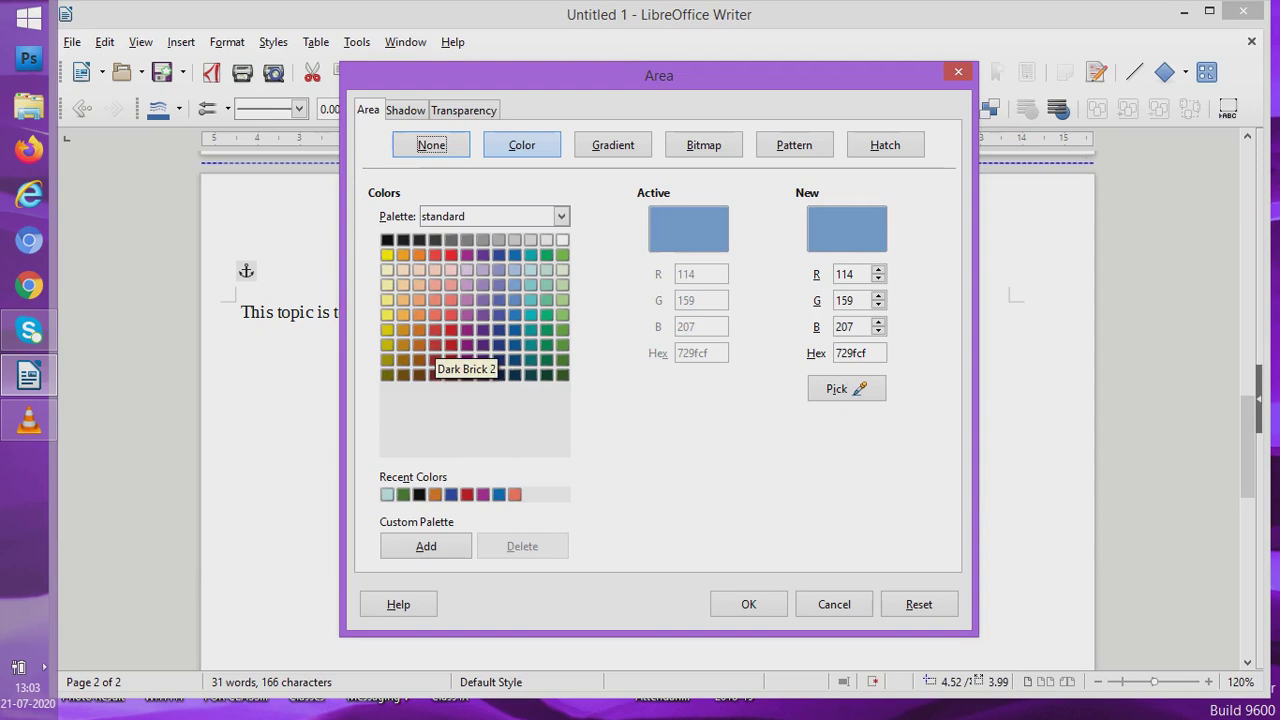
click(435, 345)
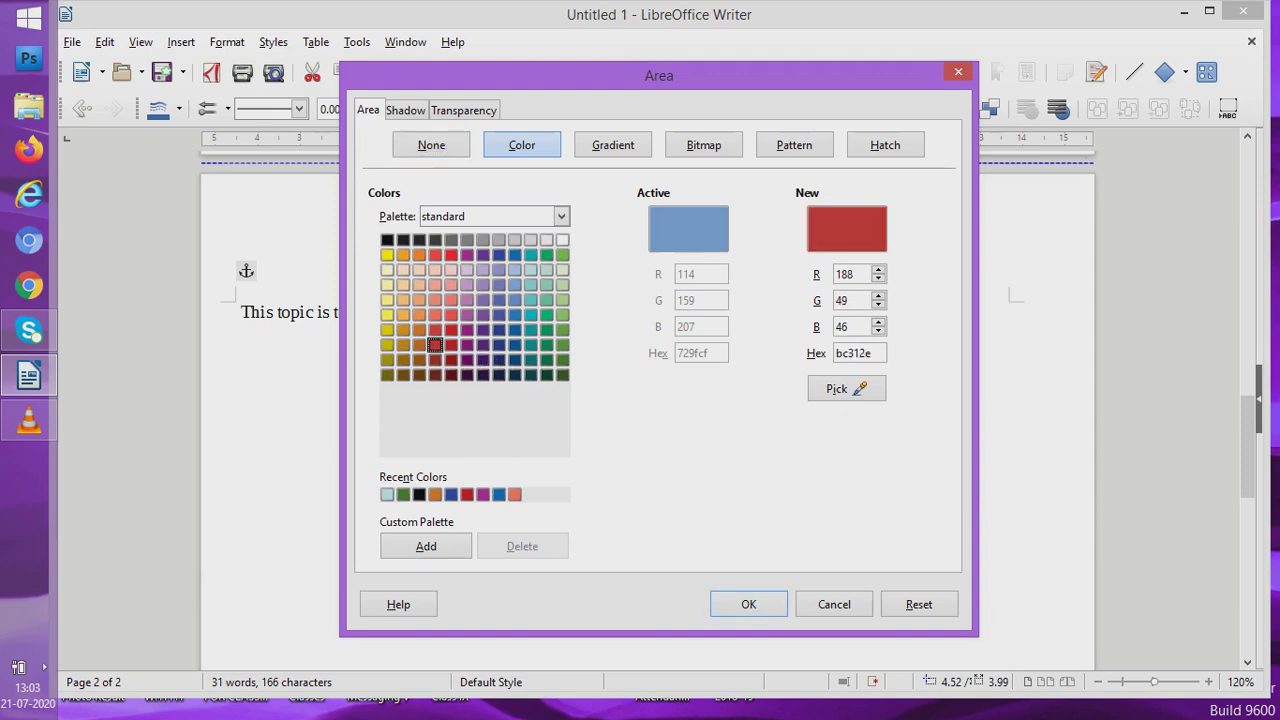
click(748, 604)
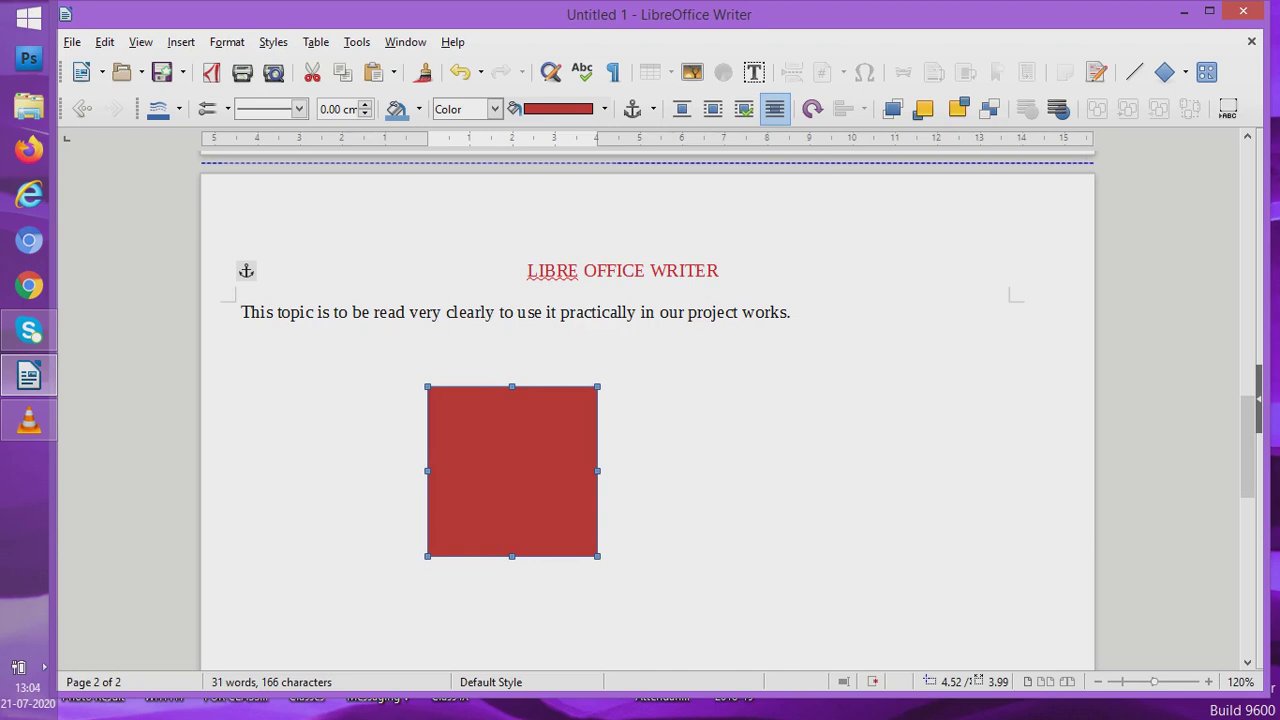
- Draw a 5-Point Star about 4.6 cm wide beside the red square on the second page
click(181, 42)
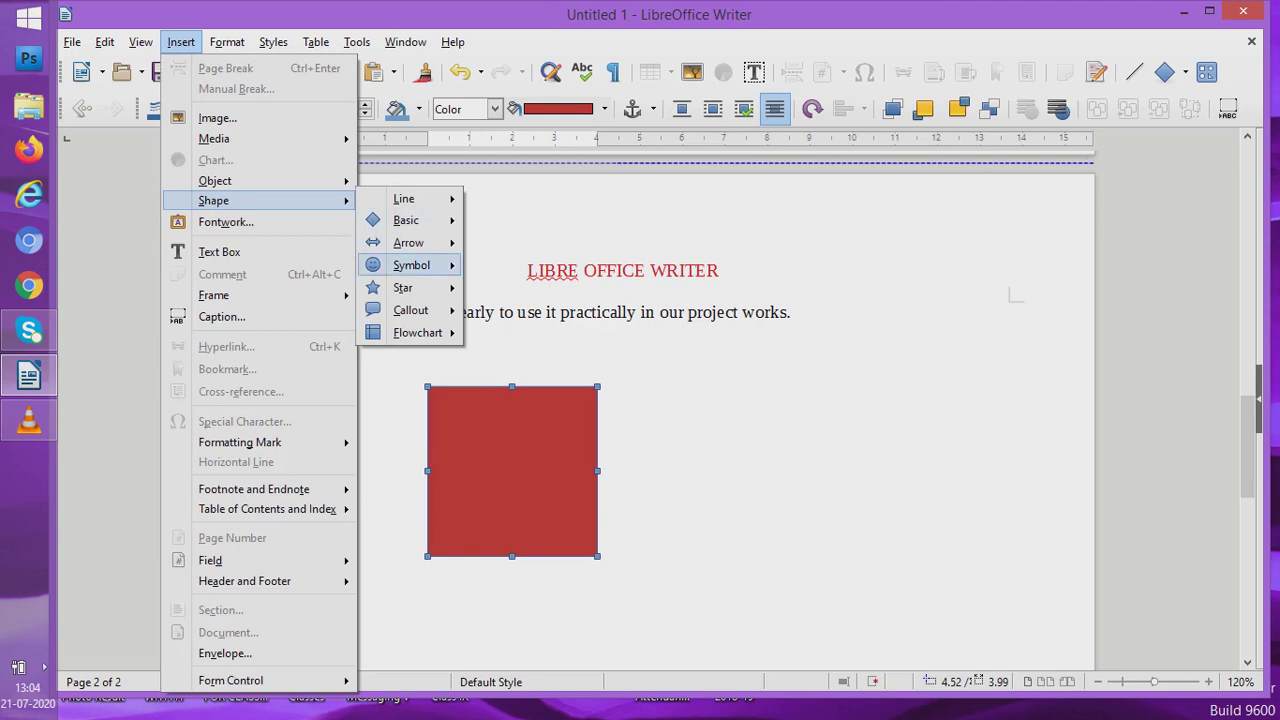
mouse_move(411, 265)
mouse_move(408, 243)
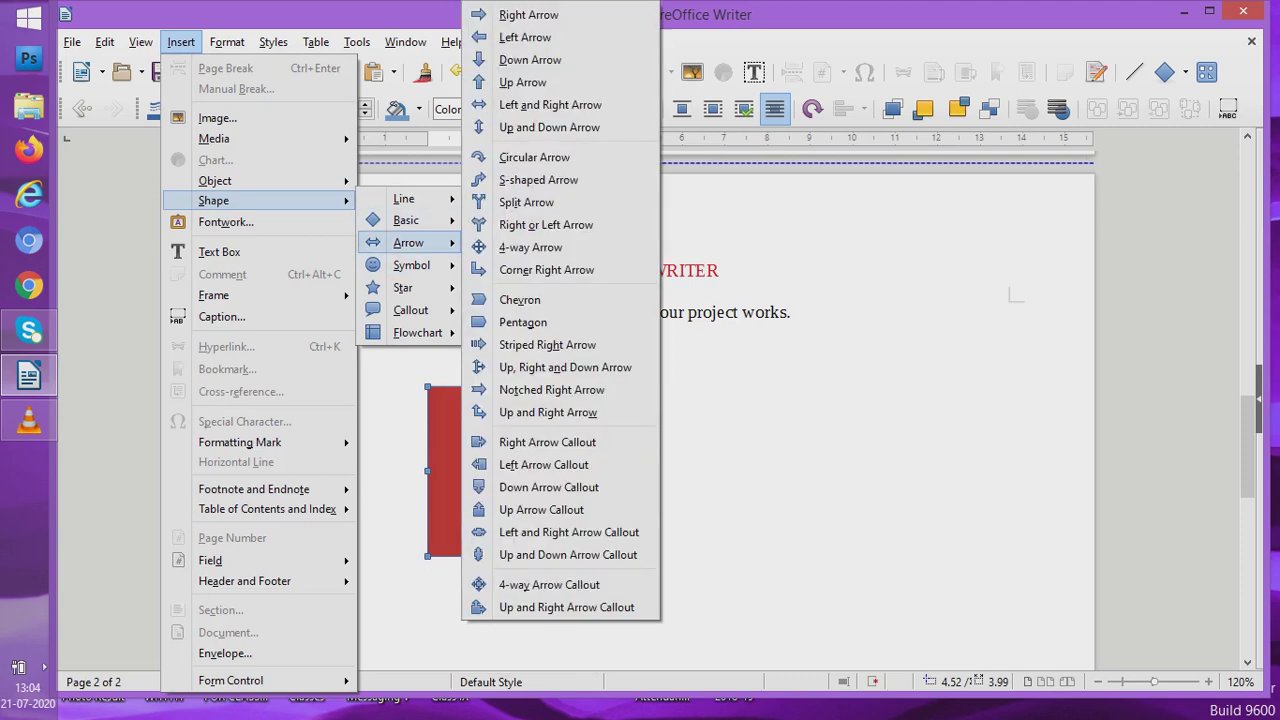
mouse_move(403, 287)
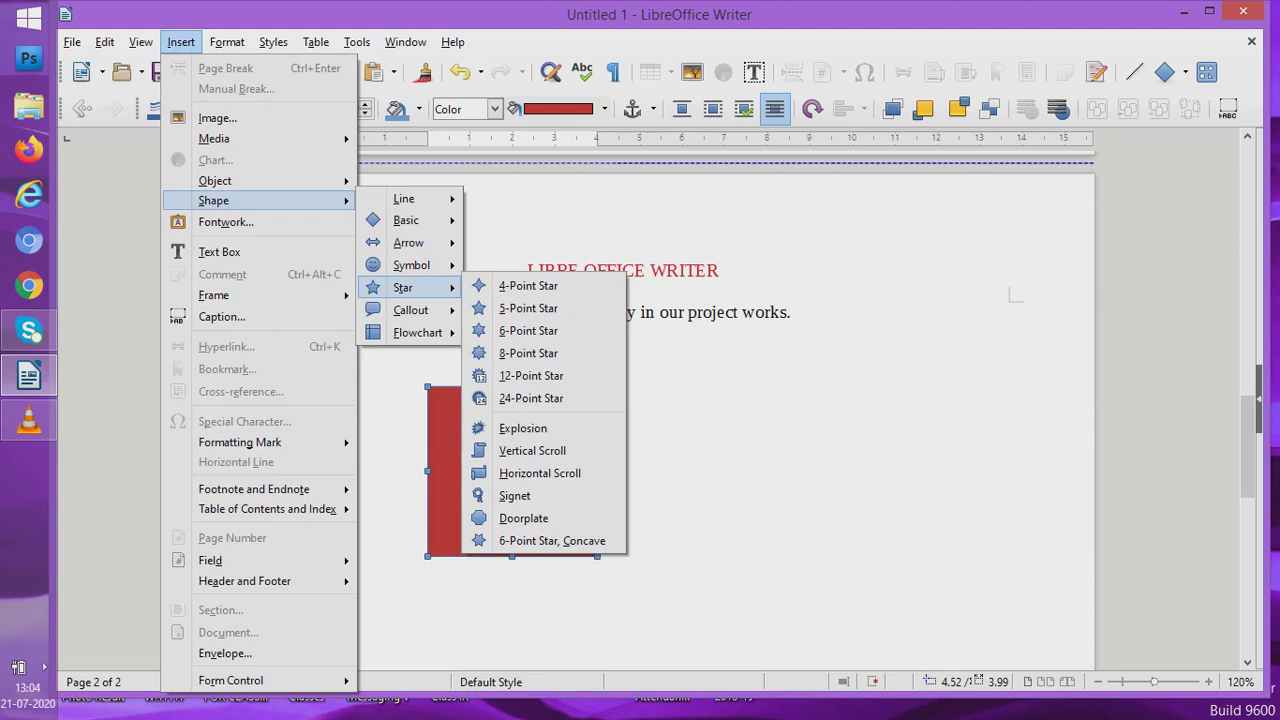
click(528, 308)
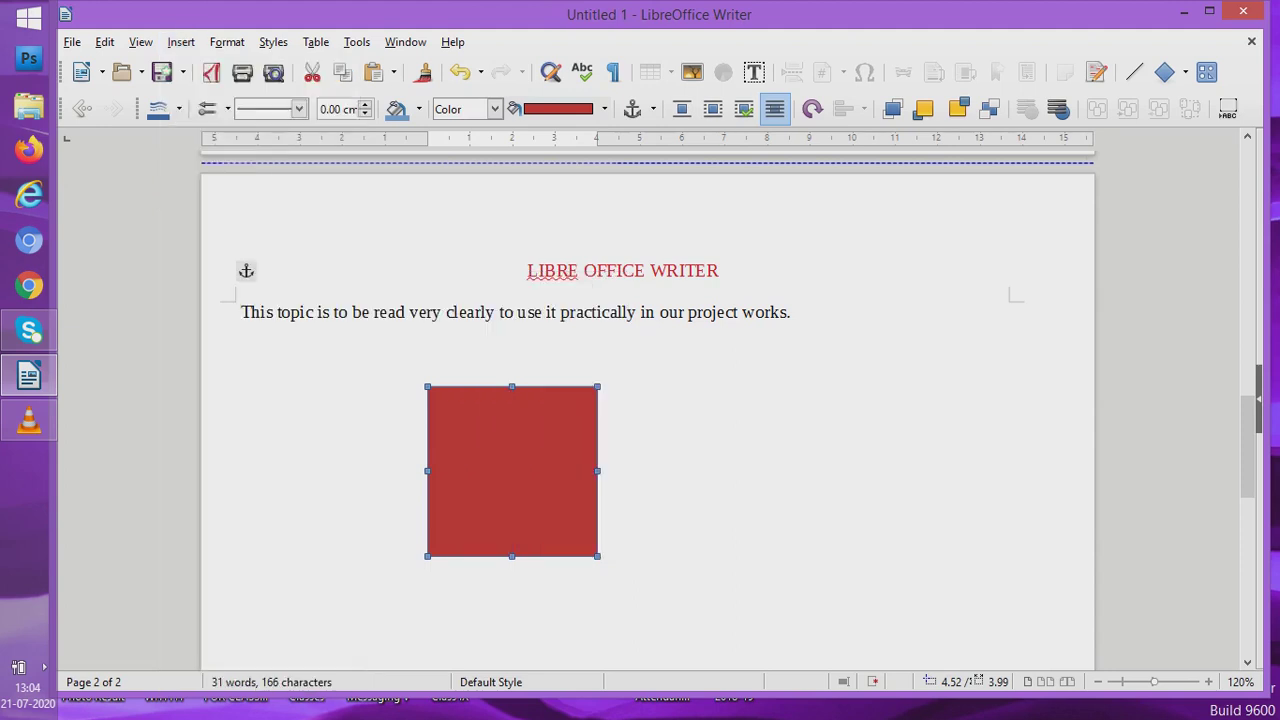
drag(730, 421, 925, 537)
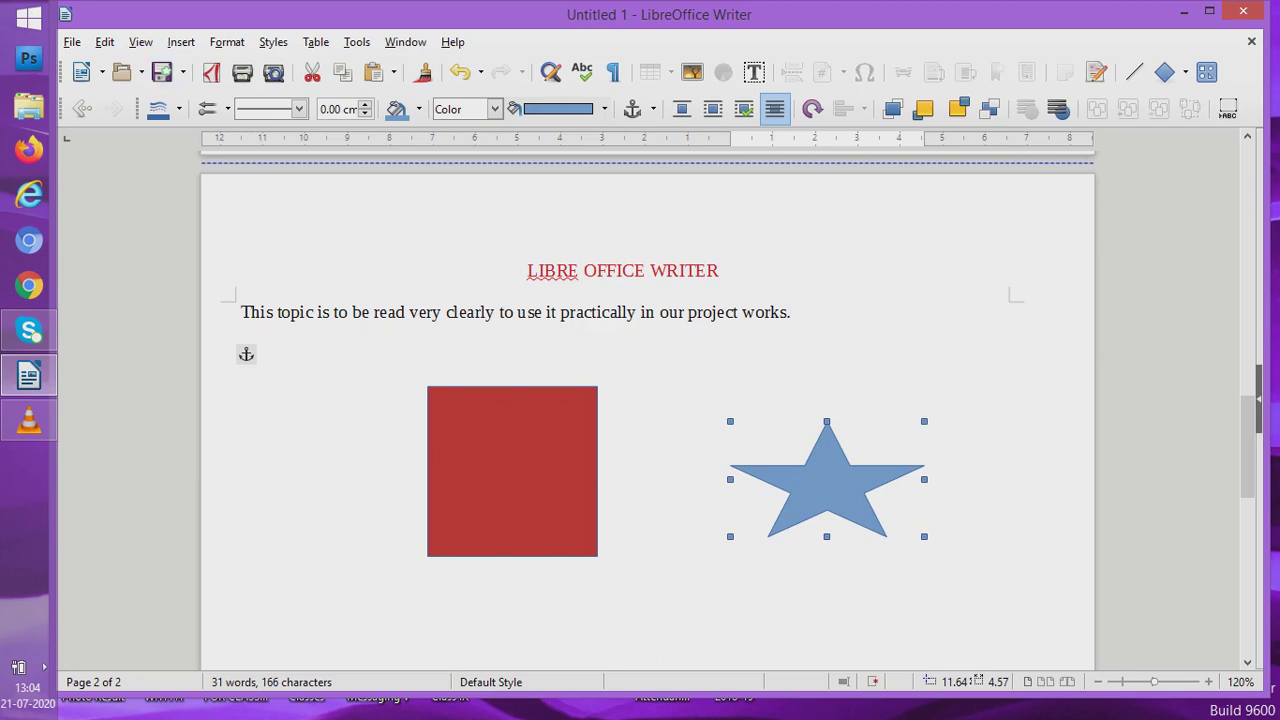
- Start inserting an image into the selected star and browse from the gallery folder to This PC
key(alt+i)
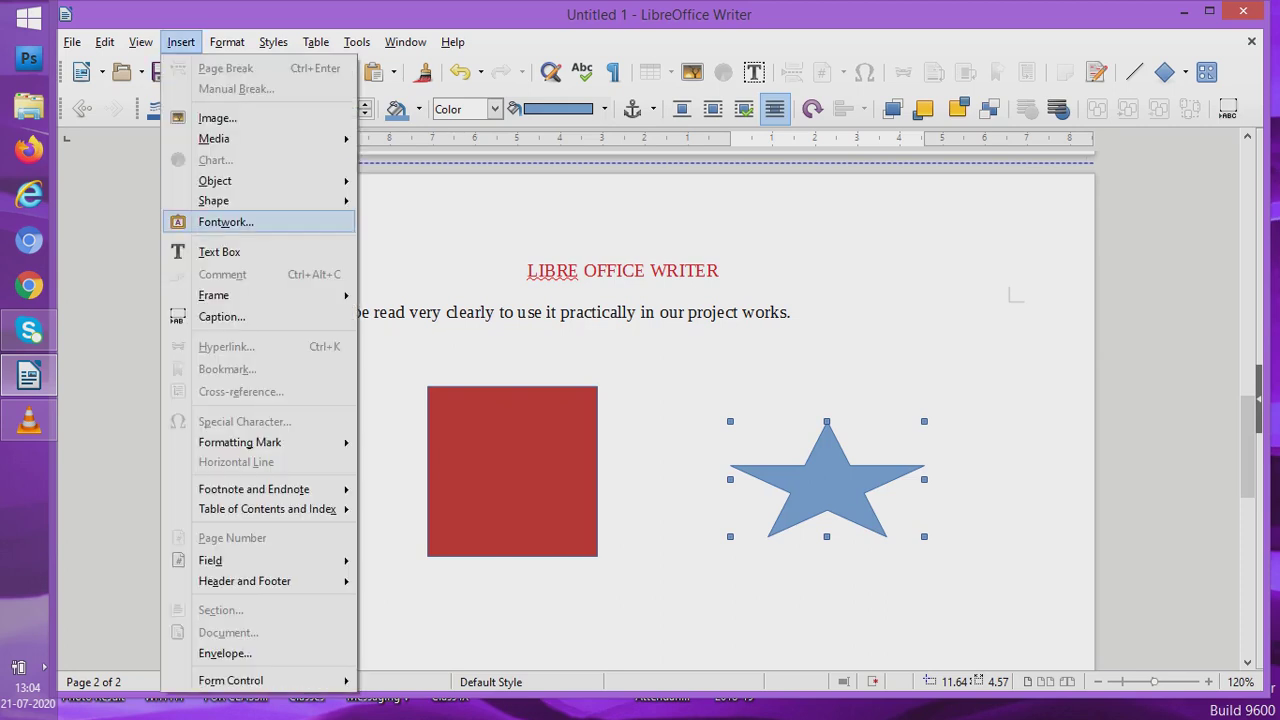
key(Return)
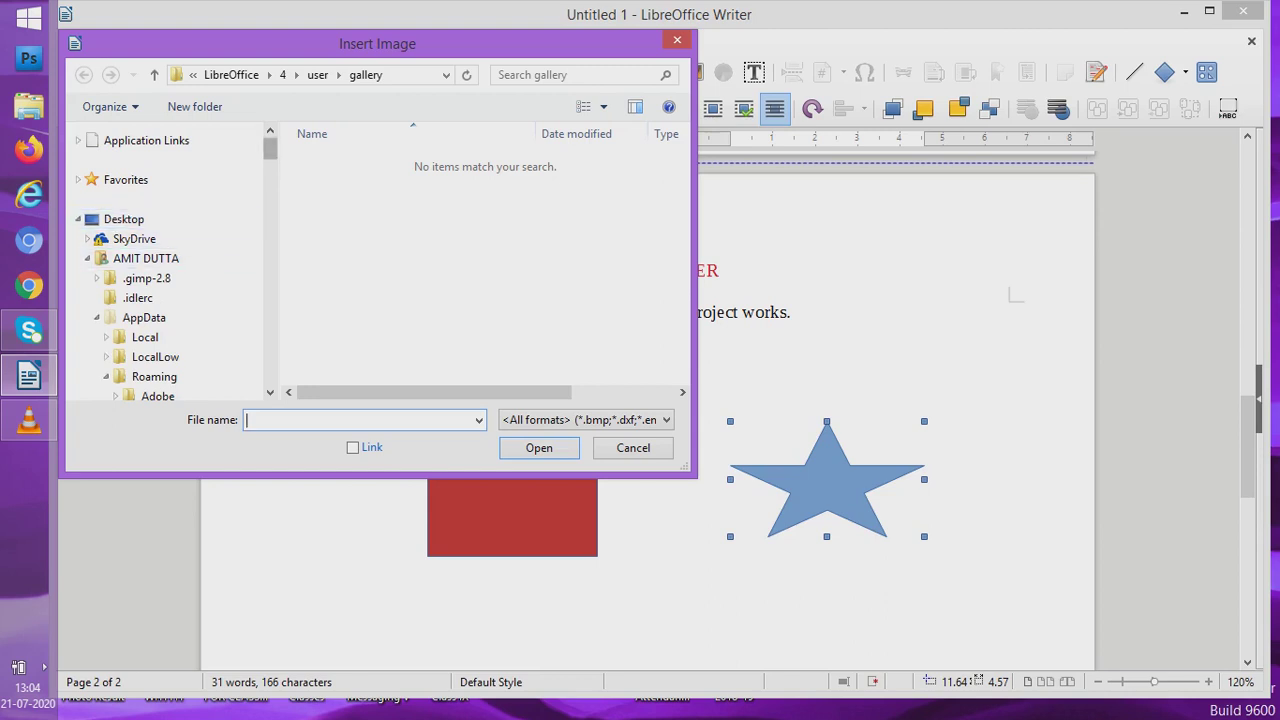
click(155, 76)
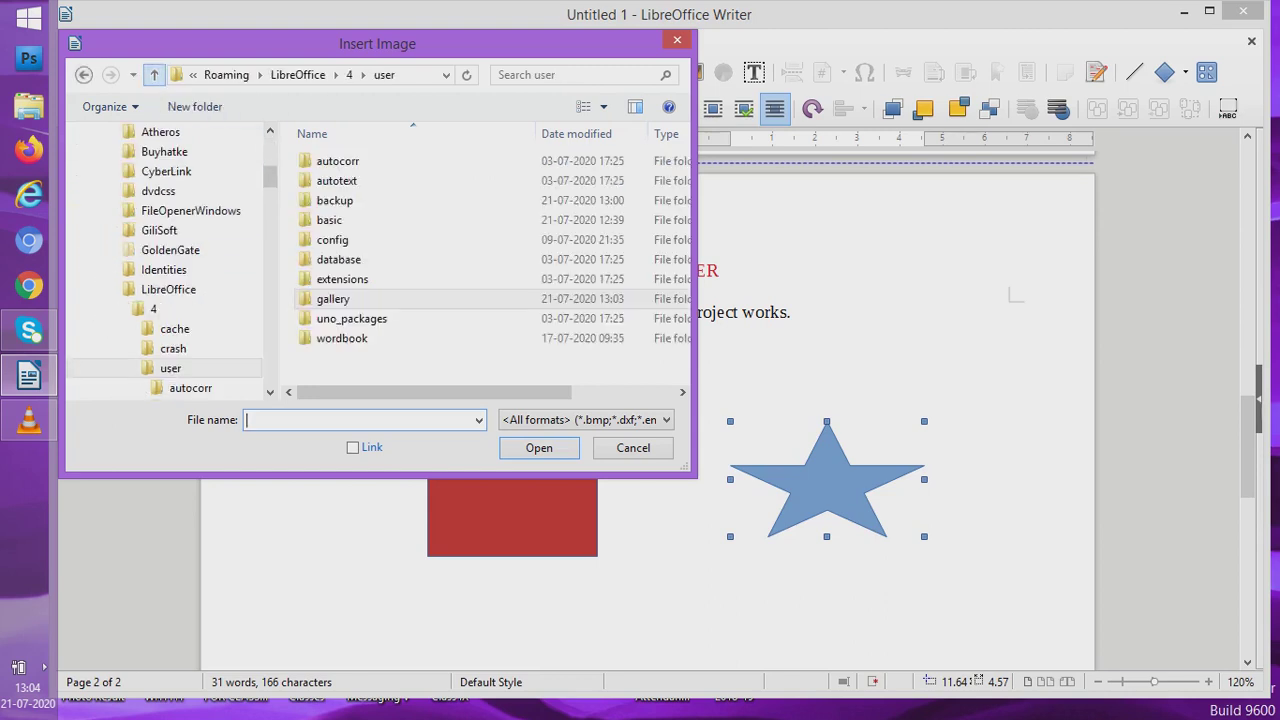
click(155, 76)
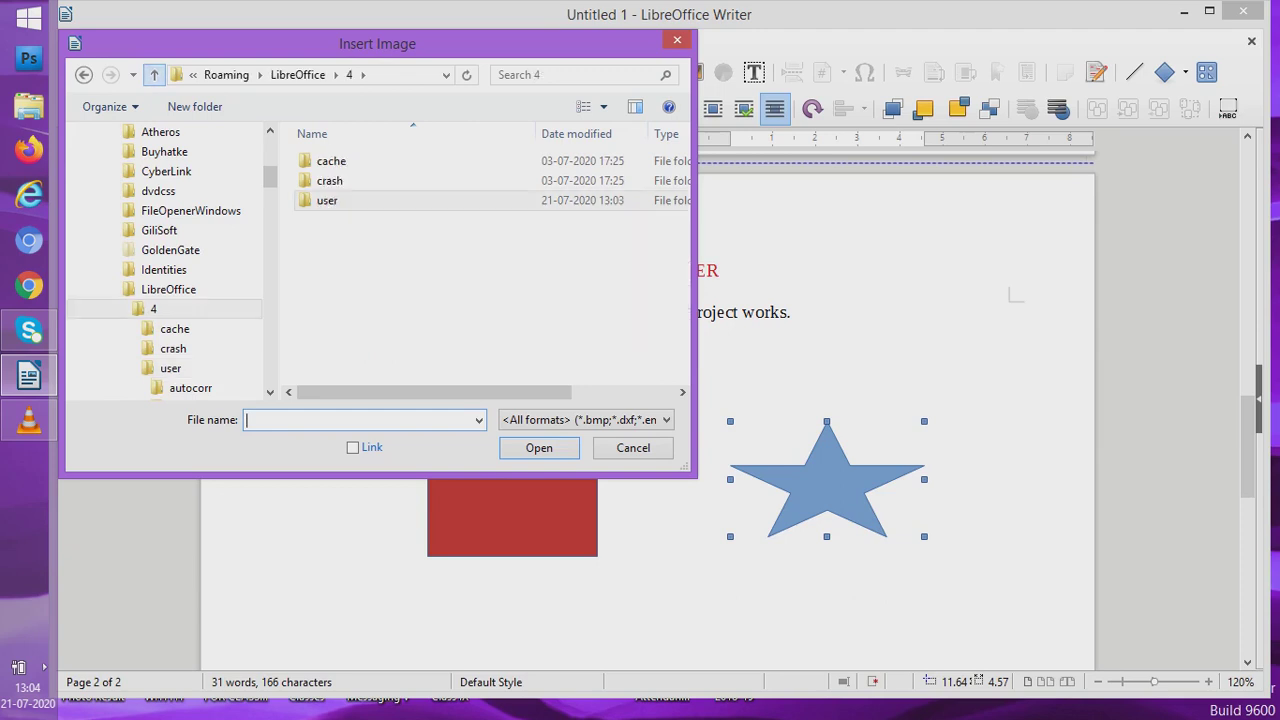
click(155, 76)
click(155, 76)
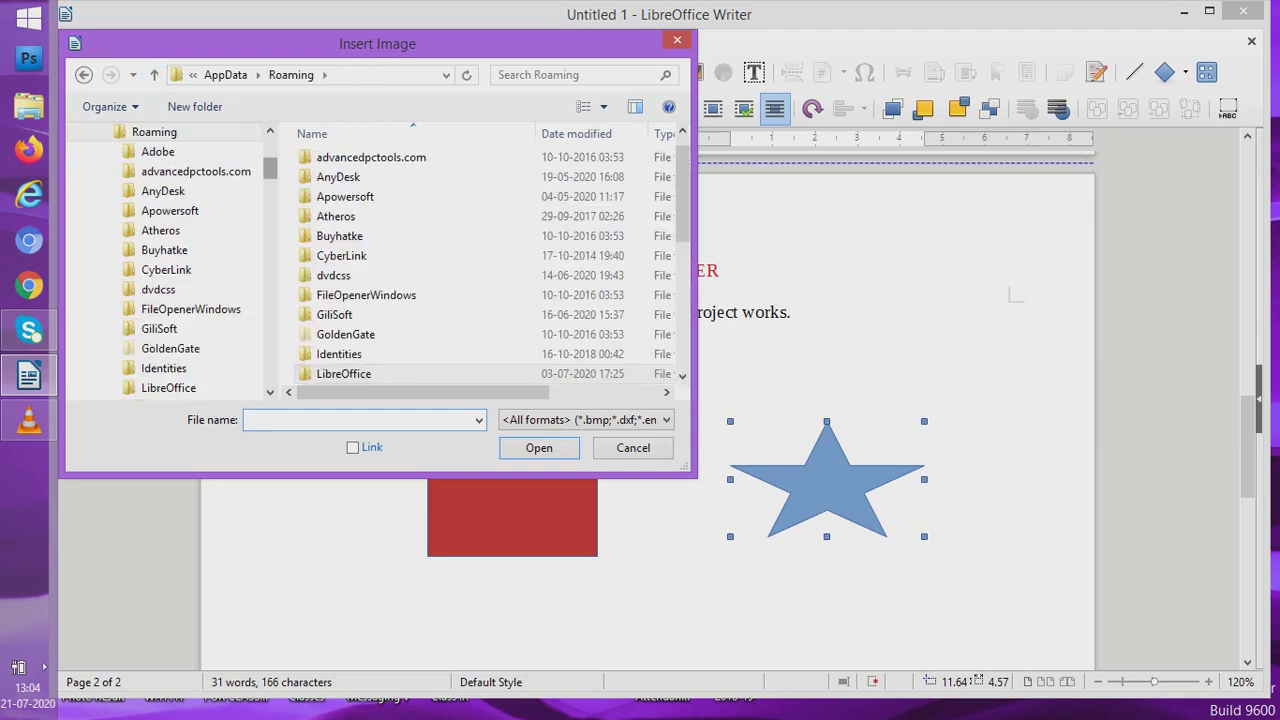
scroll(165, 260, up, 5)
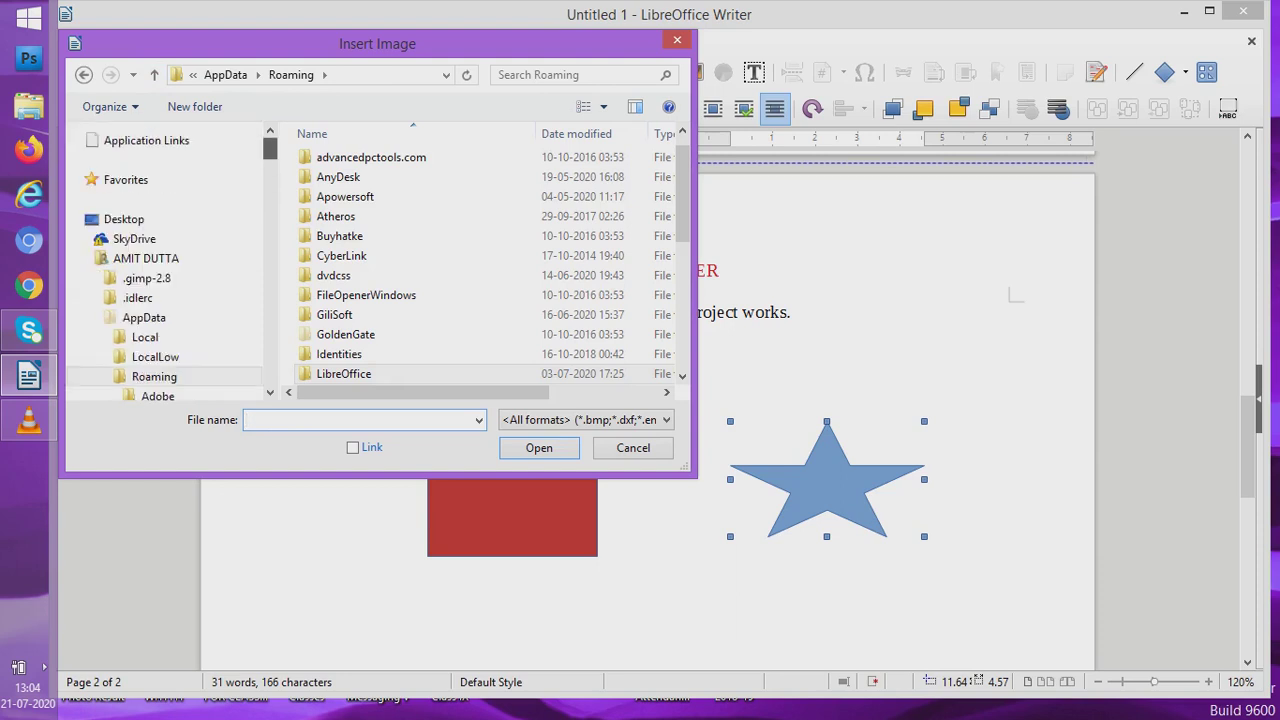
click(120, 215)
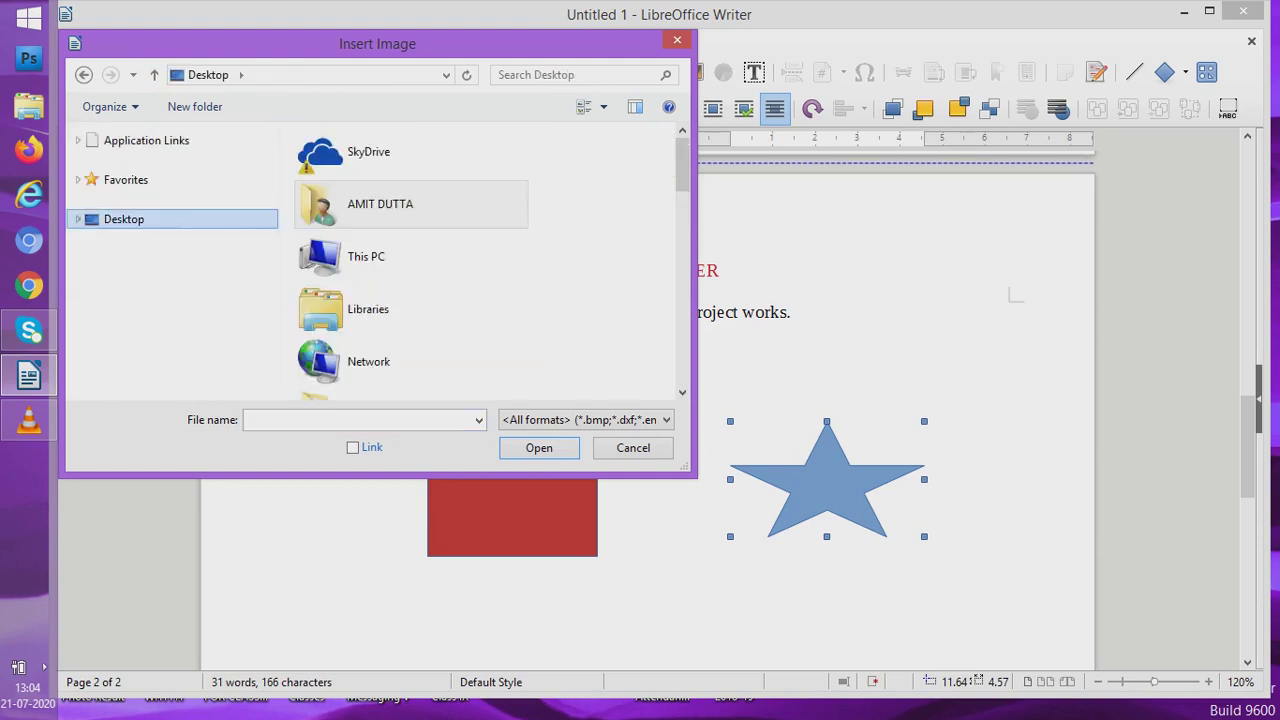
double_click(366, 256)
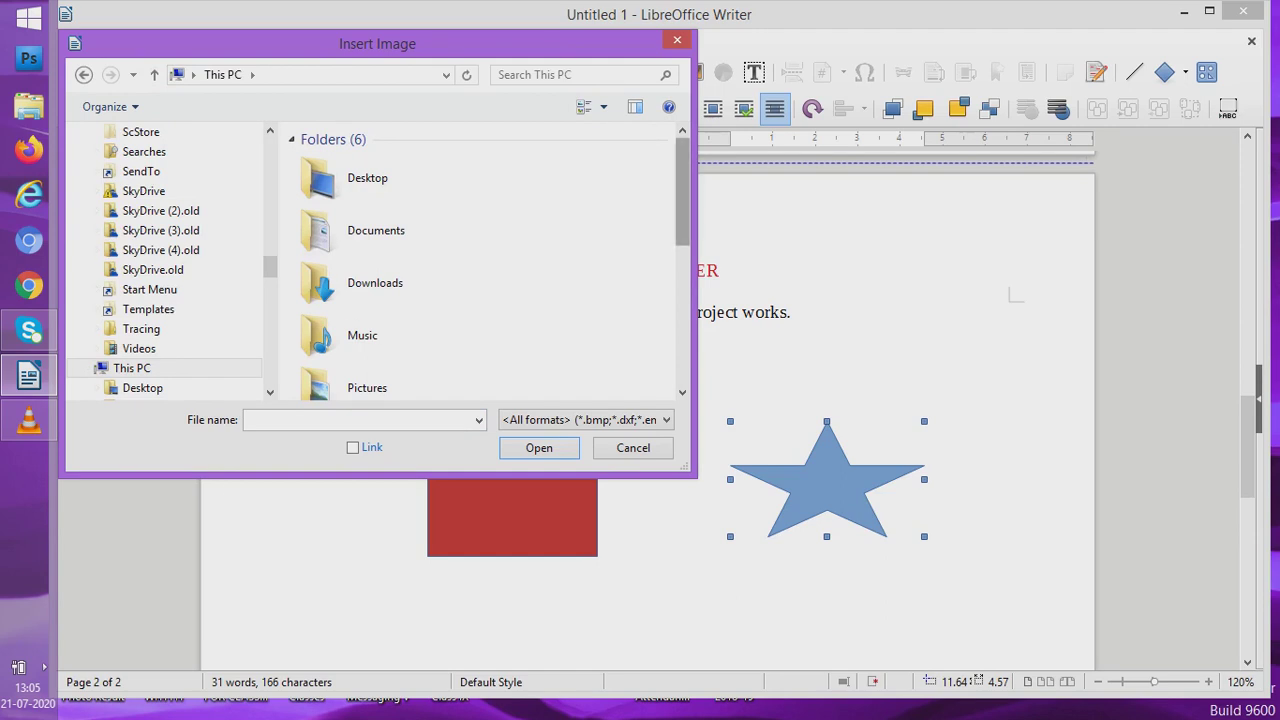
- Fill the star with the taj picture from the IMAGES folder on drive C
scroll(480, 260, down, 4)
double_click(380, 300)
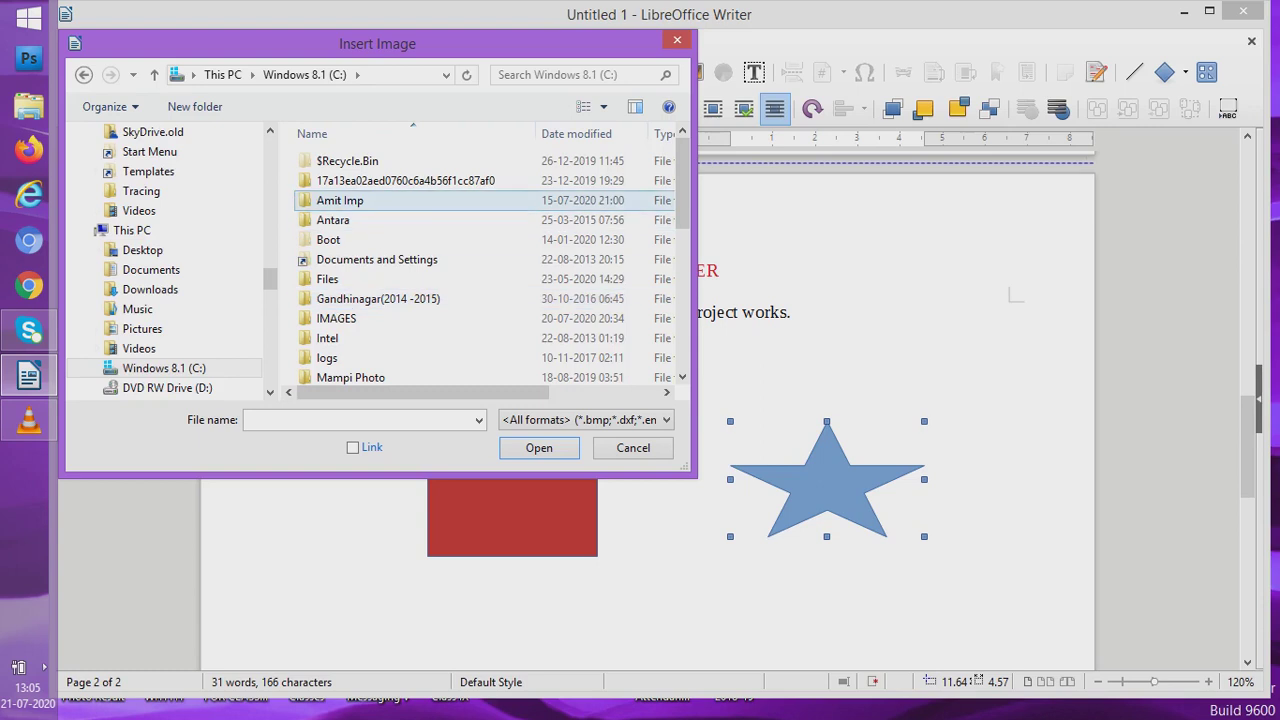
click(336, 318)
double_click(336, 318)
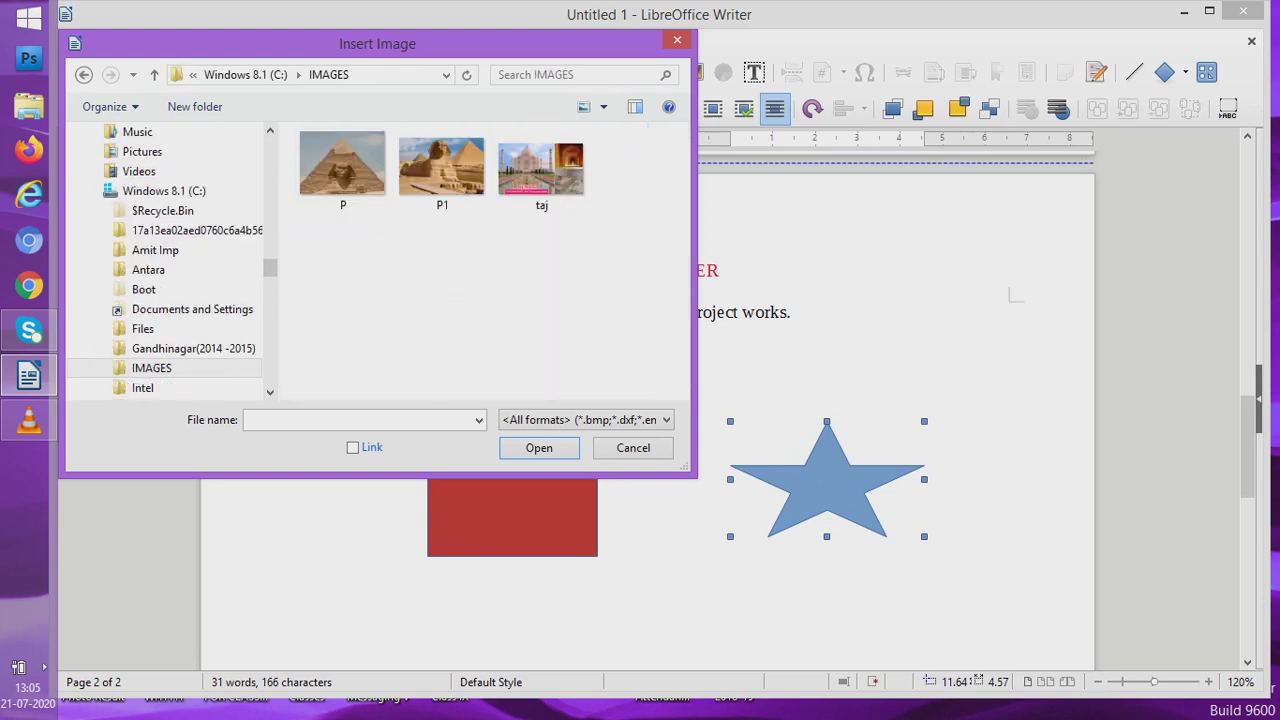
double_click(541, 168)
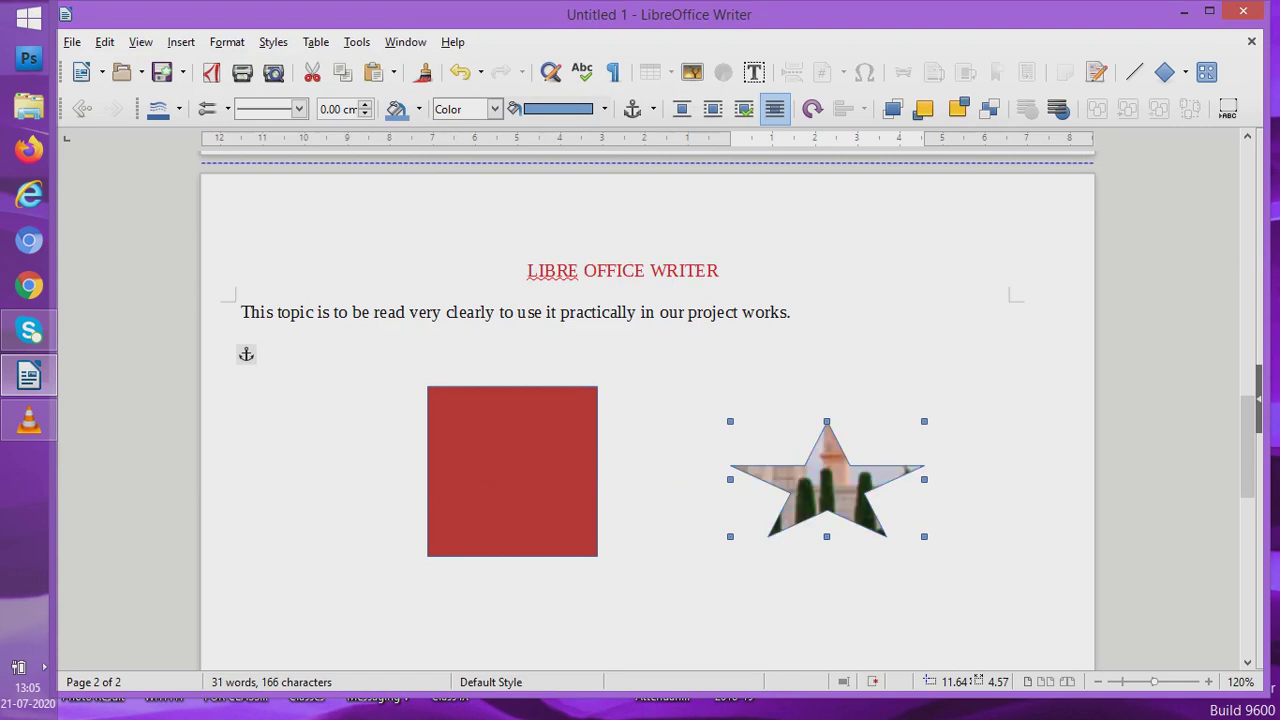
- Stretch the picture-filled star downward and widen it on both sides to about 14.5 cm
drag(826, 536, 826, 644)
drag(730, 532, 450, 532)
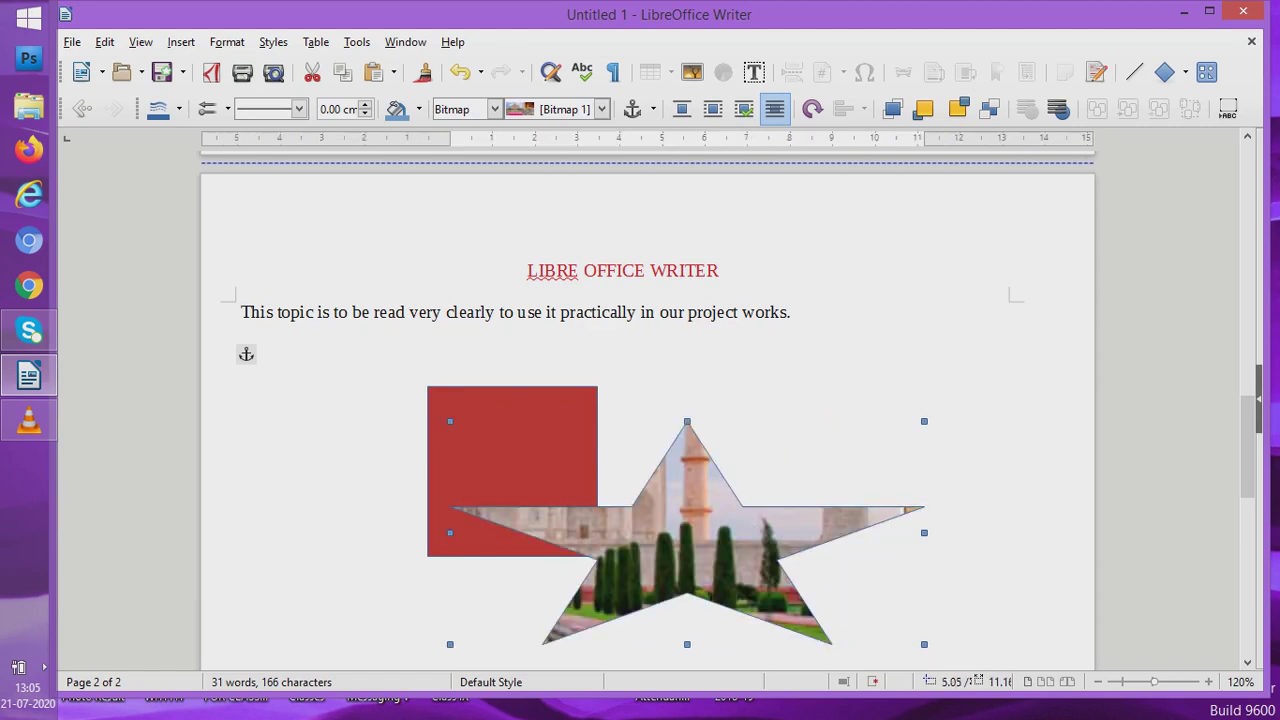
key(Escape)
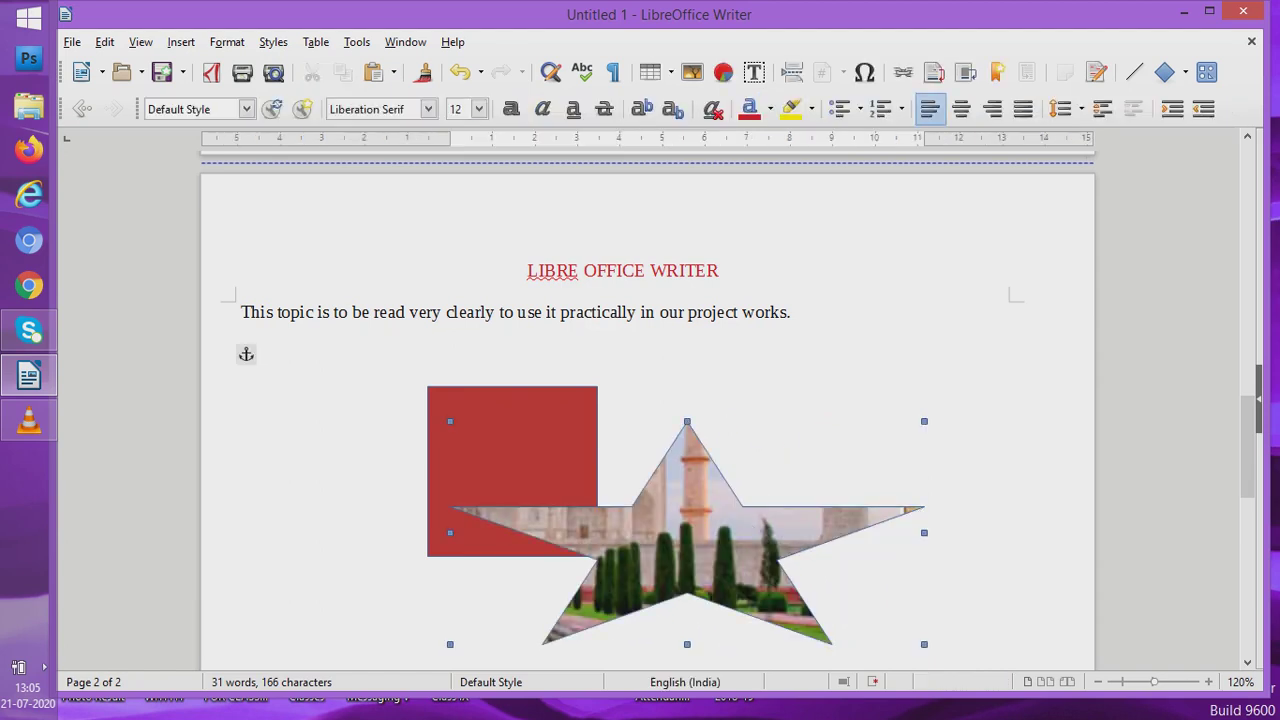
click(687, 560)
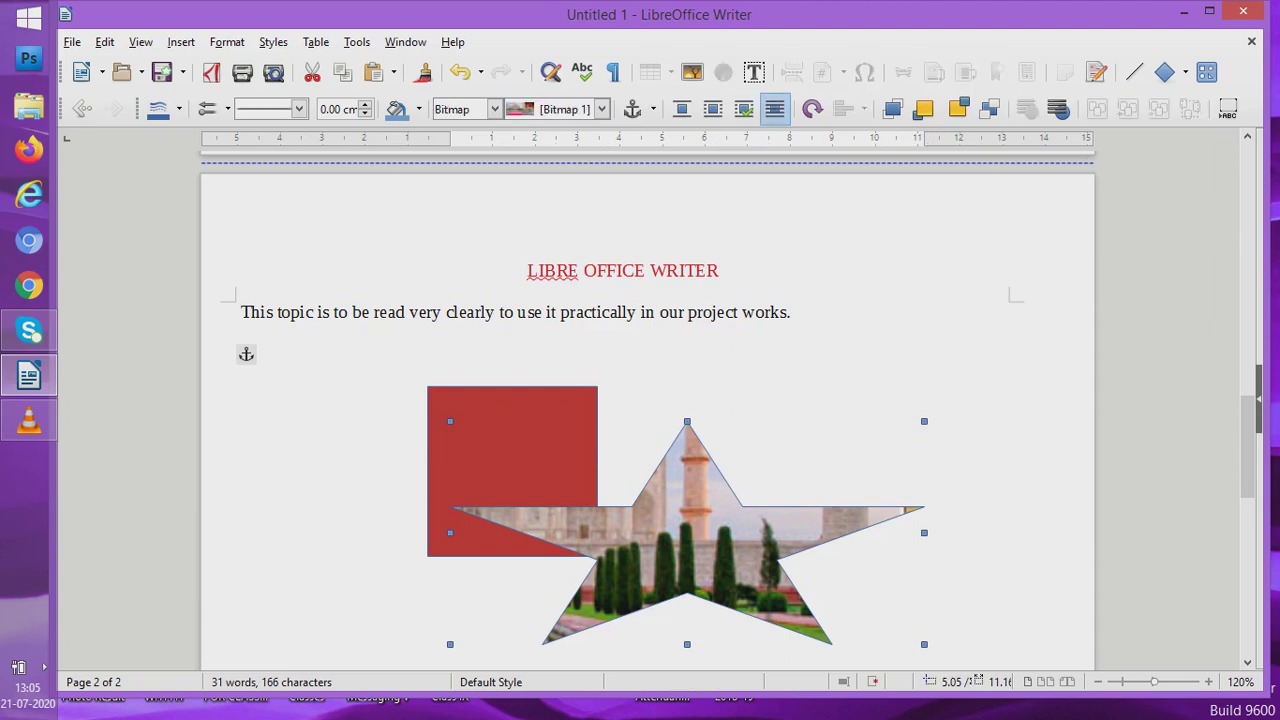
drag(924, 532, 1066, 532)
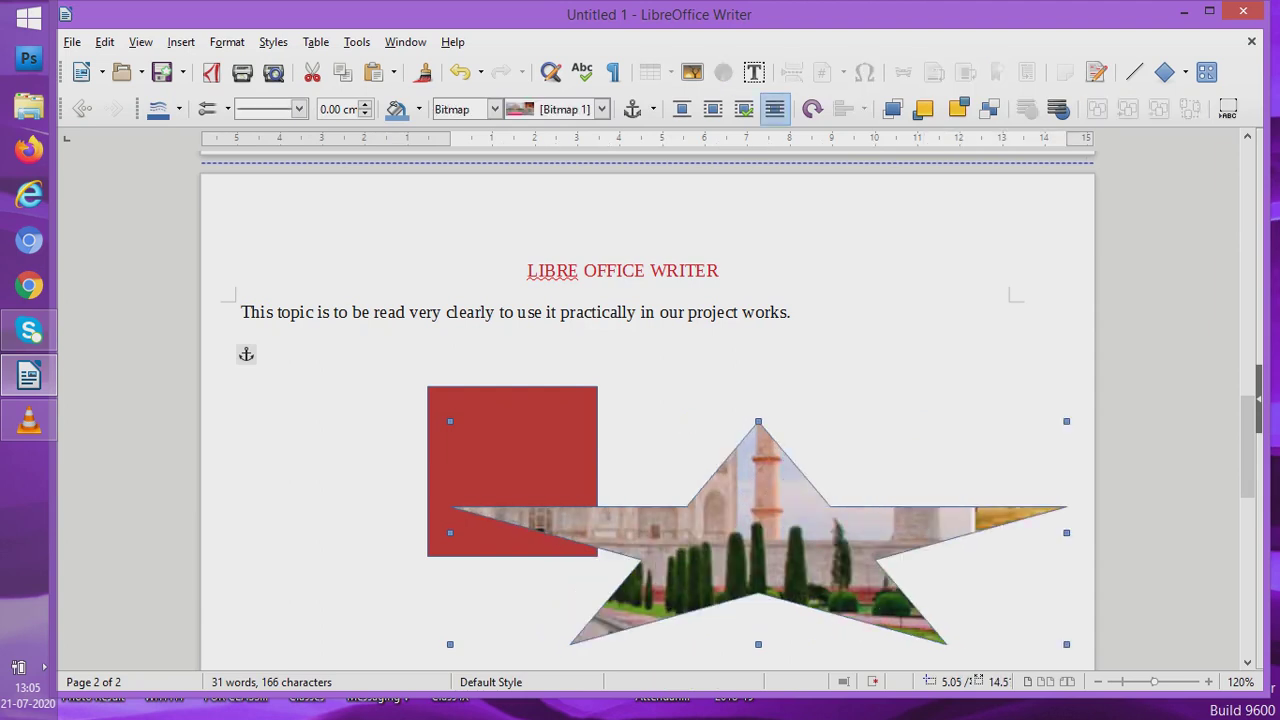
- Make the star taller and move it up the first page, with its tip just beside the red square's lower corner
key(Delete)
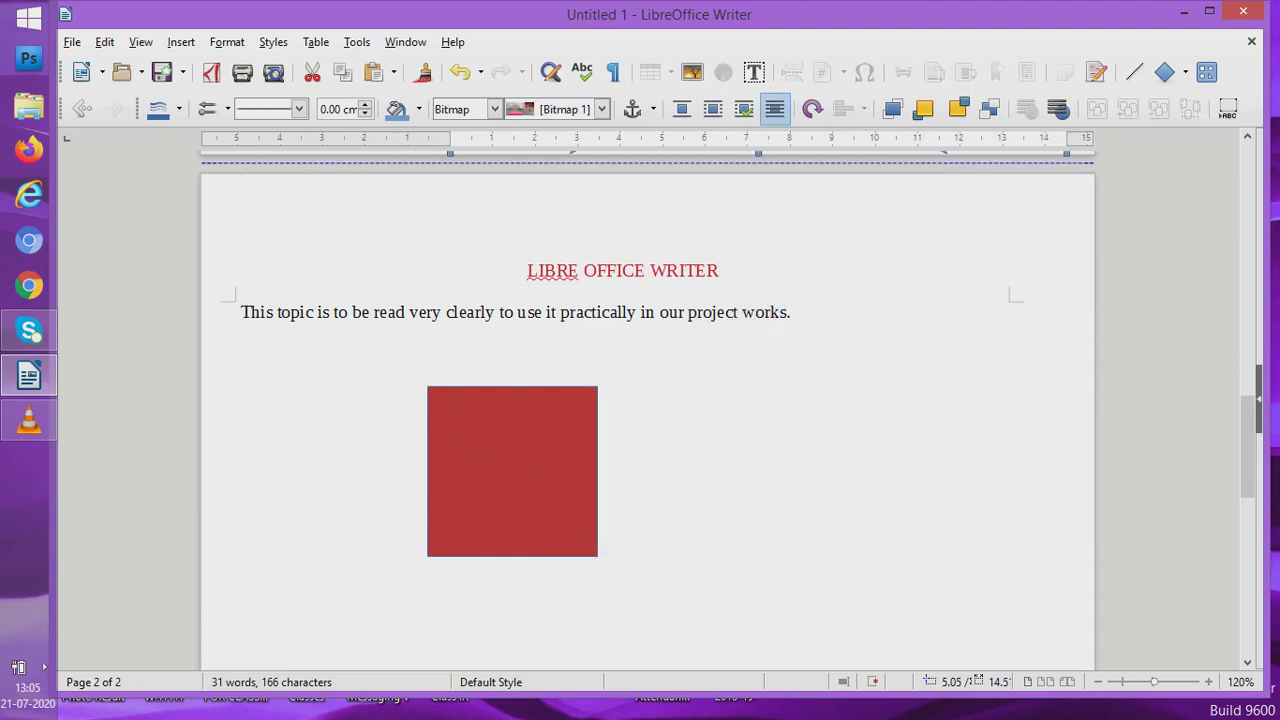
scroll(647, 400, down, 10)
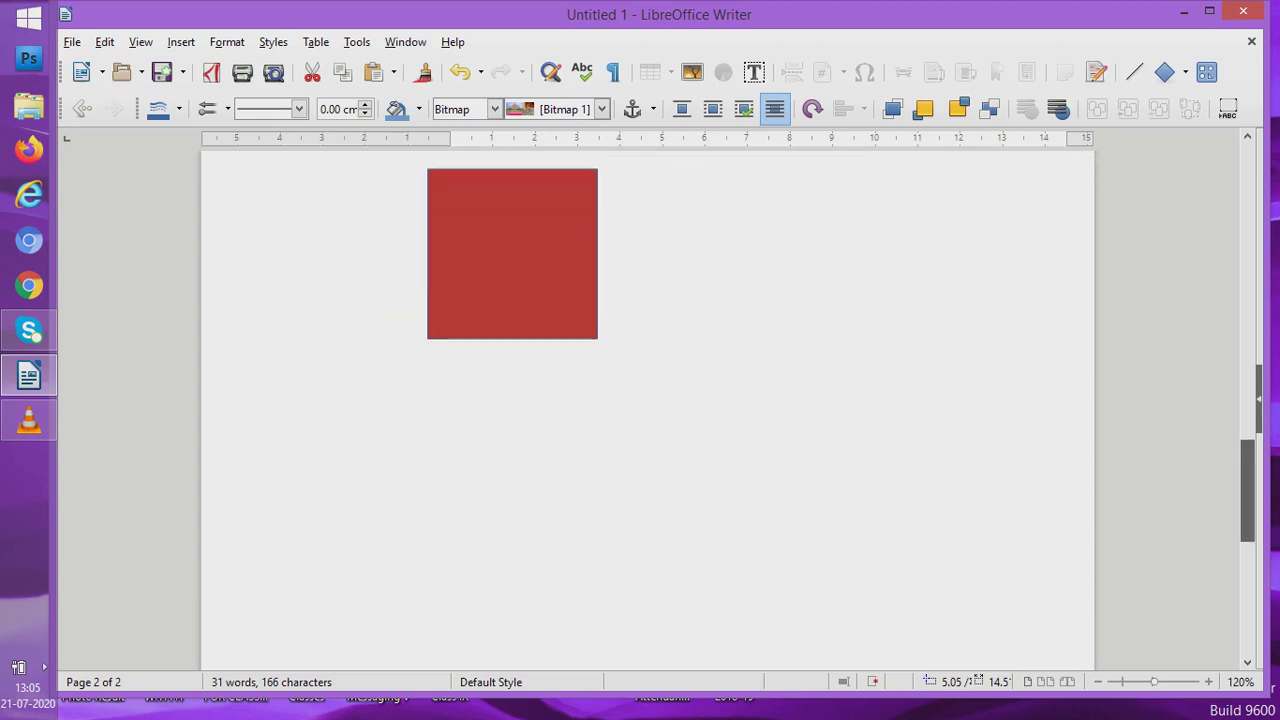
key(ctrl+z)
scroll(647, 450, down, 4)
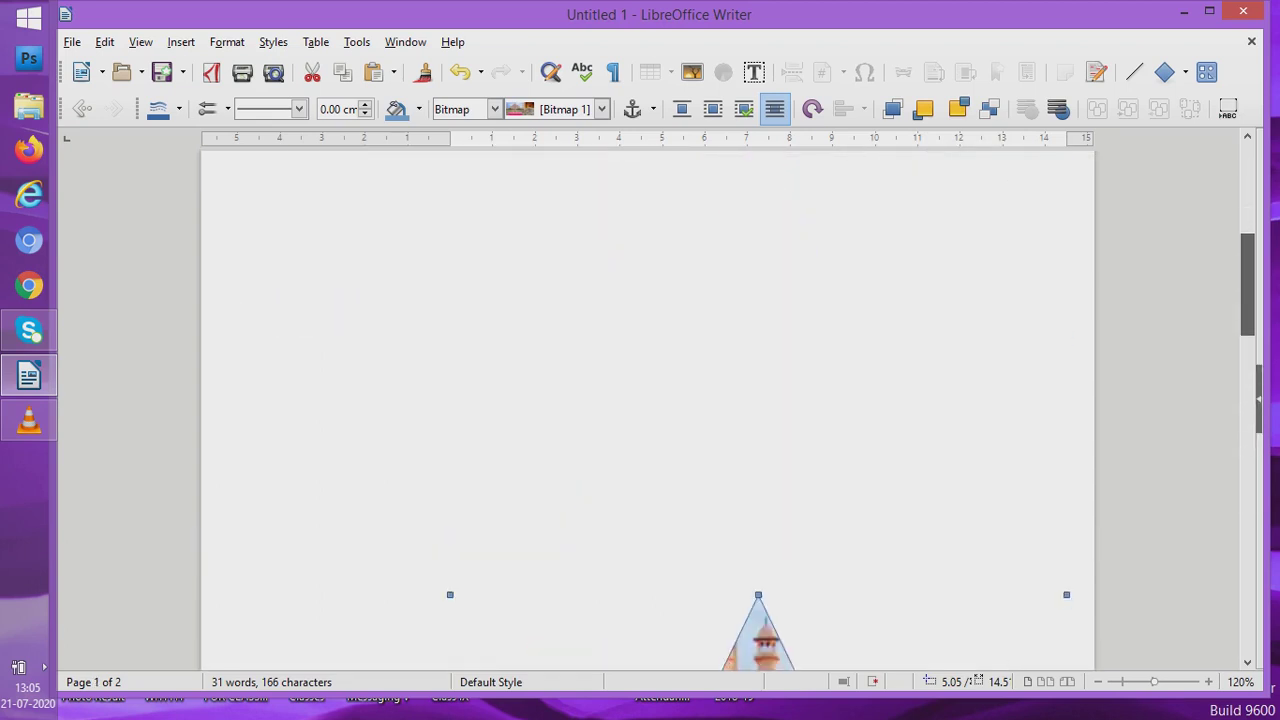
scroll(647, 420, down, 3)
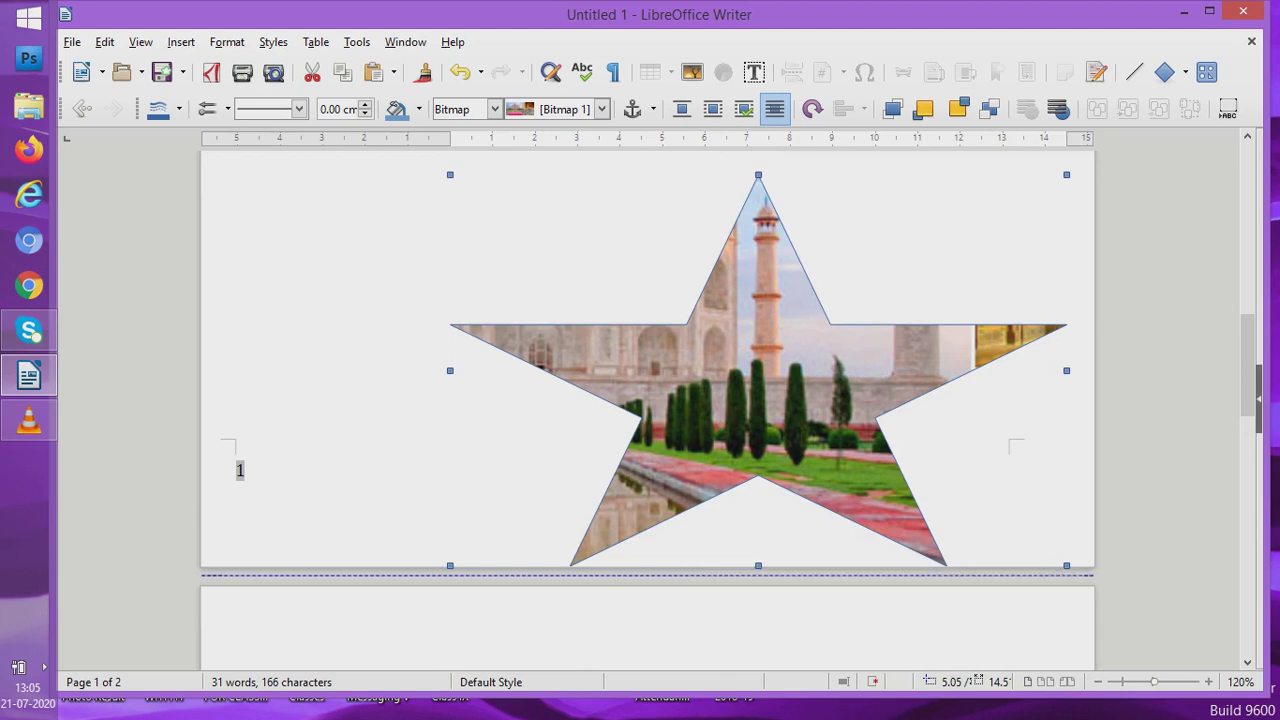
scroll(647, 410, up, 8)
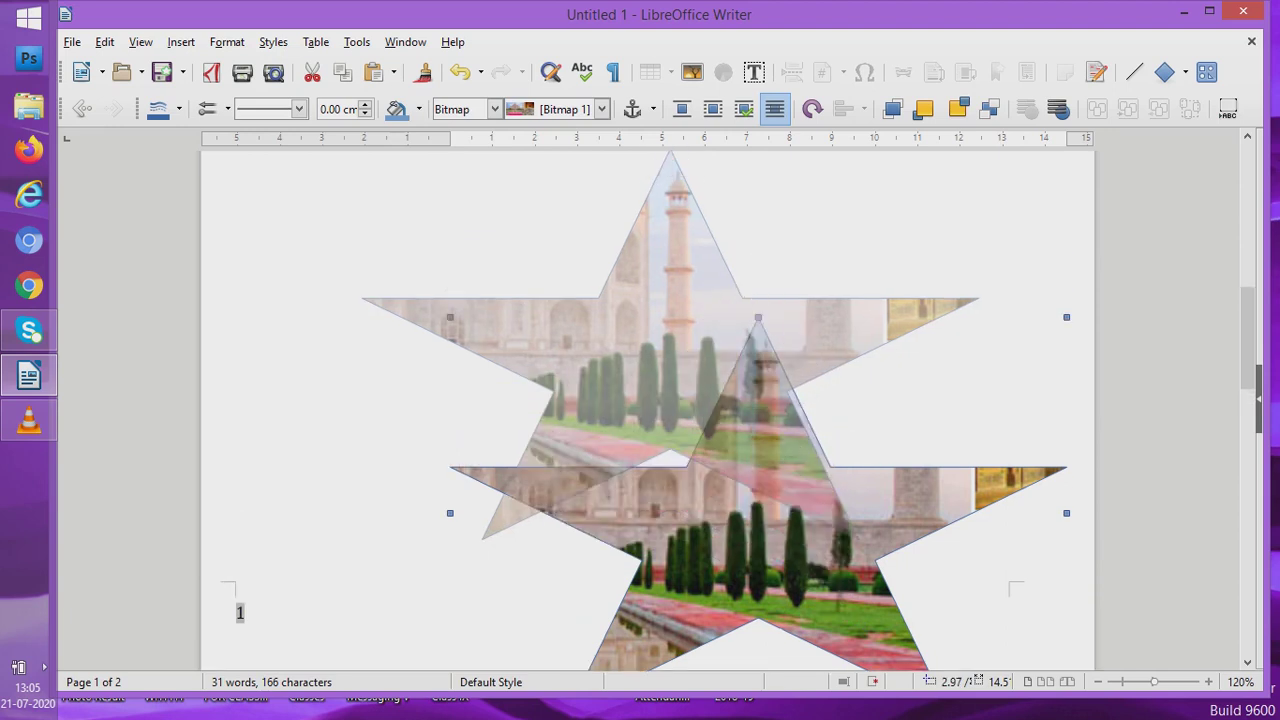
scroll(647, 410, up, 9)
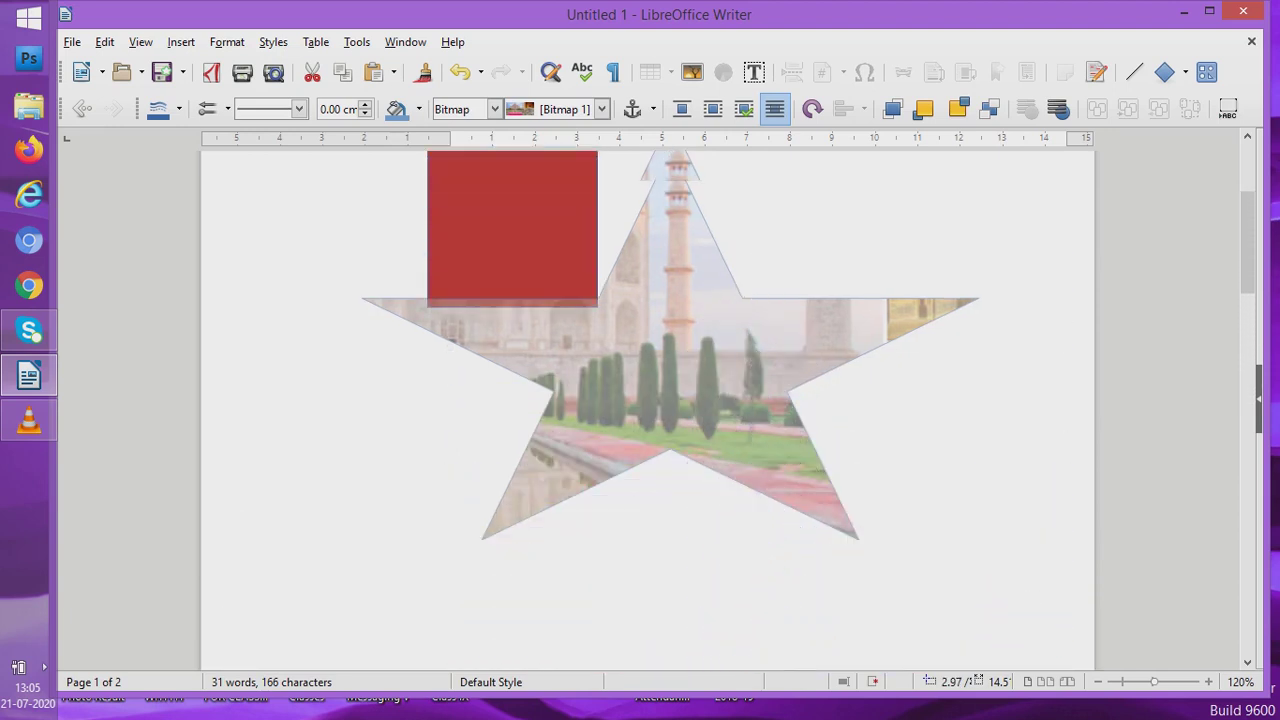
click(527, 261)
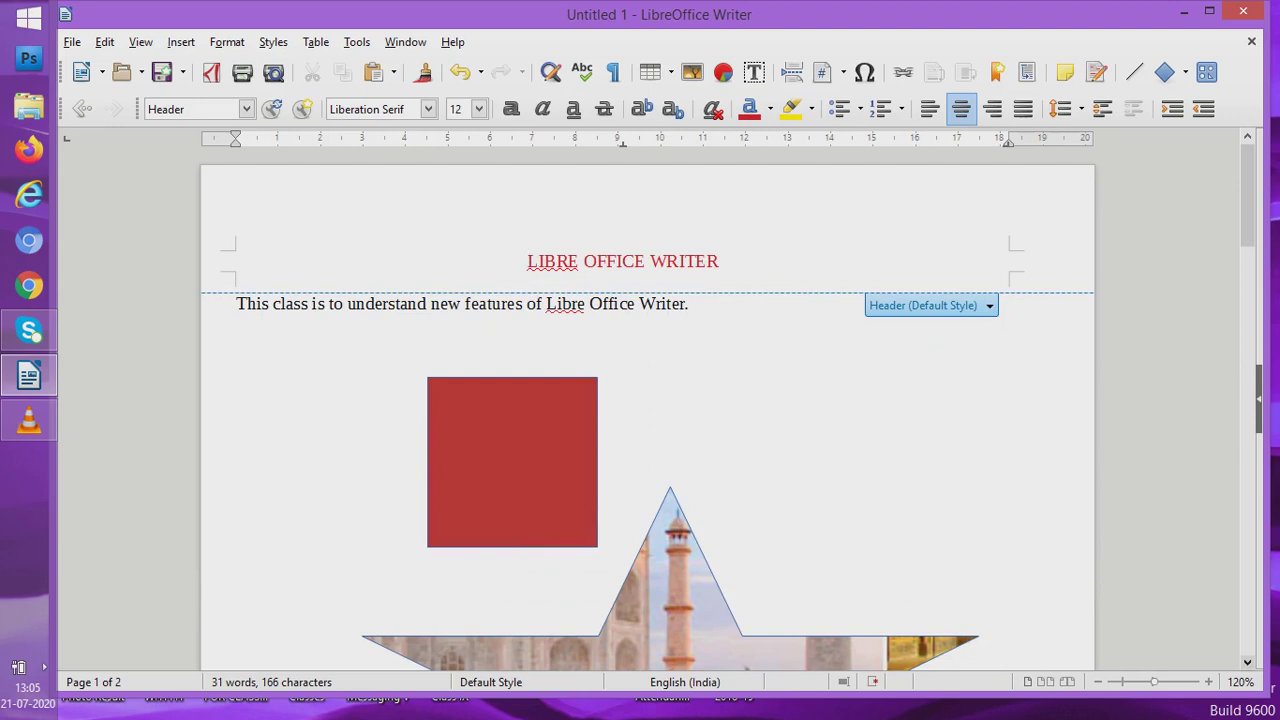
scroll(647, 410, down, 4)
scroll(647, 410, down, 3)
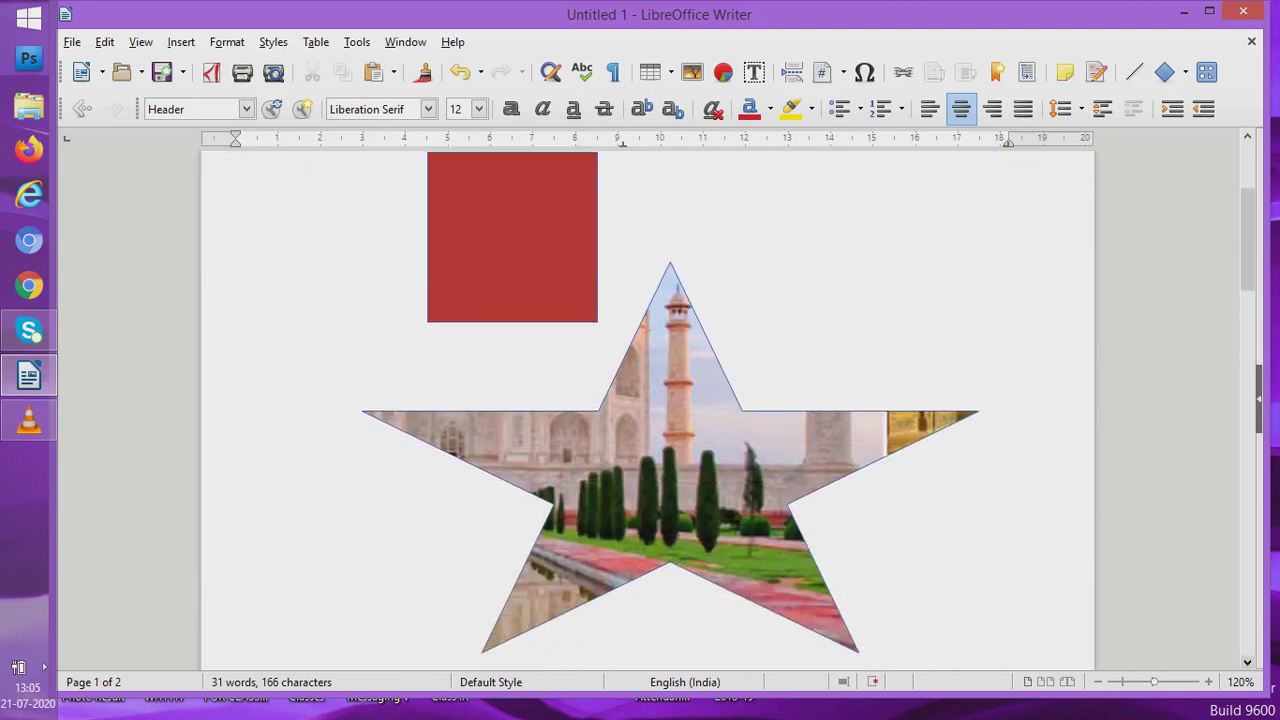
- Add a new line after the first page's paragraph and insert the P1 picture from the IMAGES folder there
scroll(647, 410, up, 6)
click(690, 303)
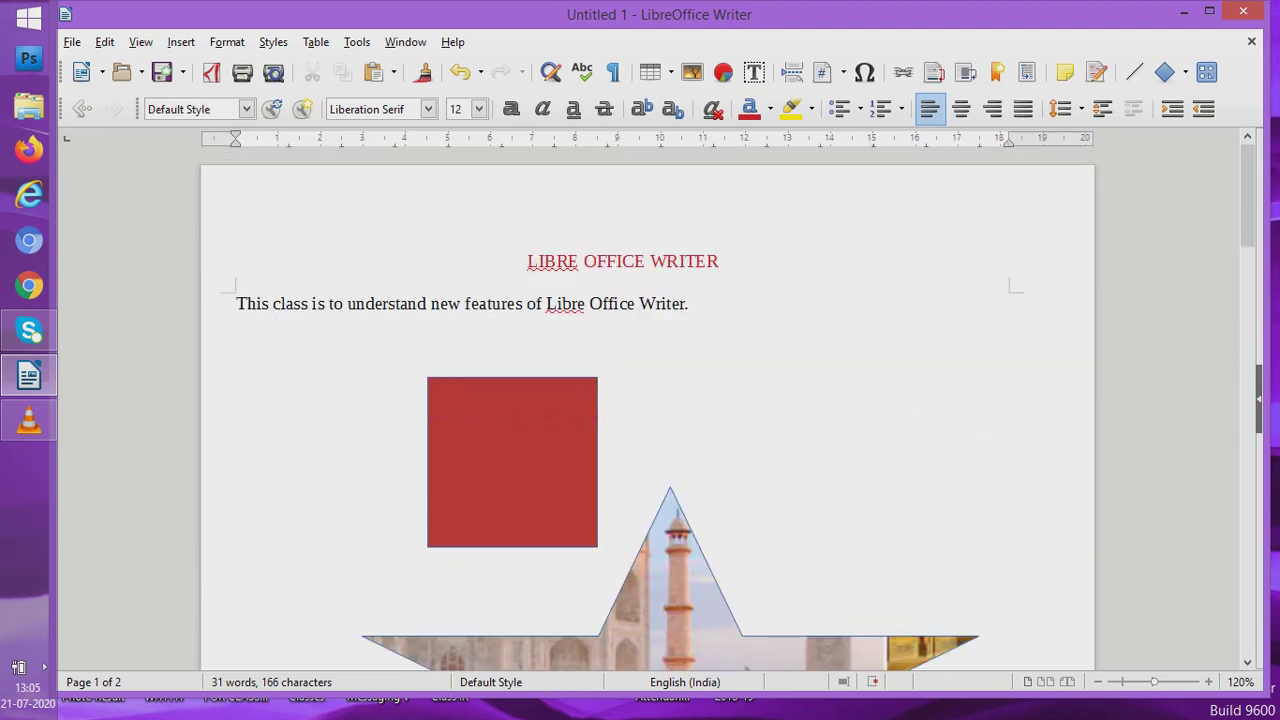
key(Return)
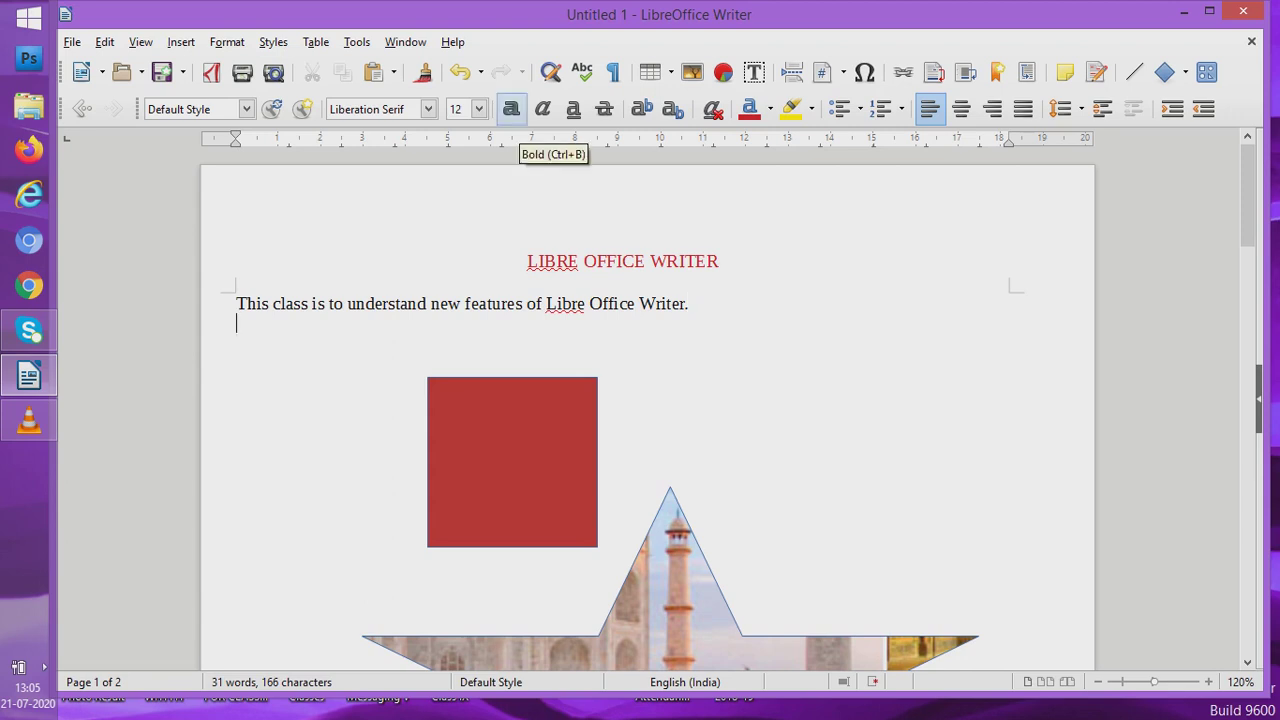
click(181, 42)
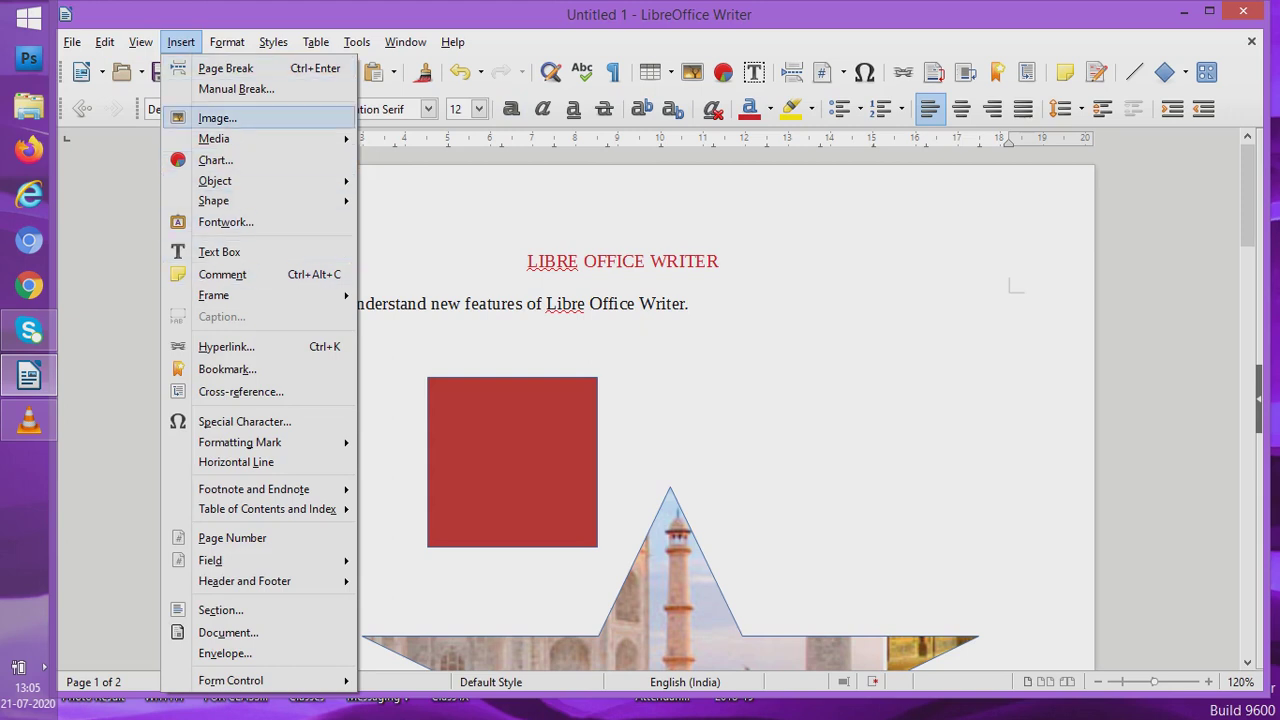
key(Return)
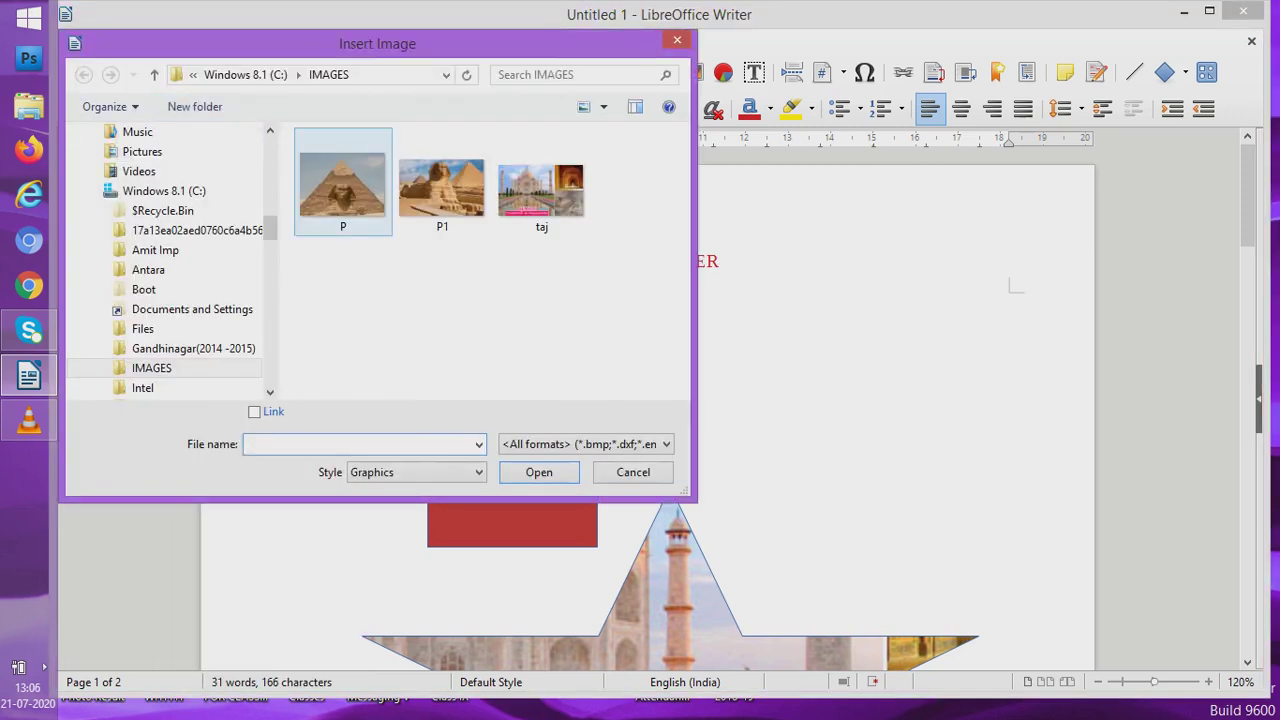
double_click(442, 190)
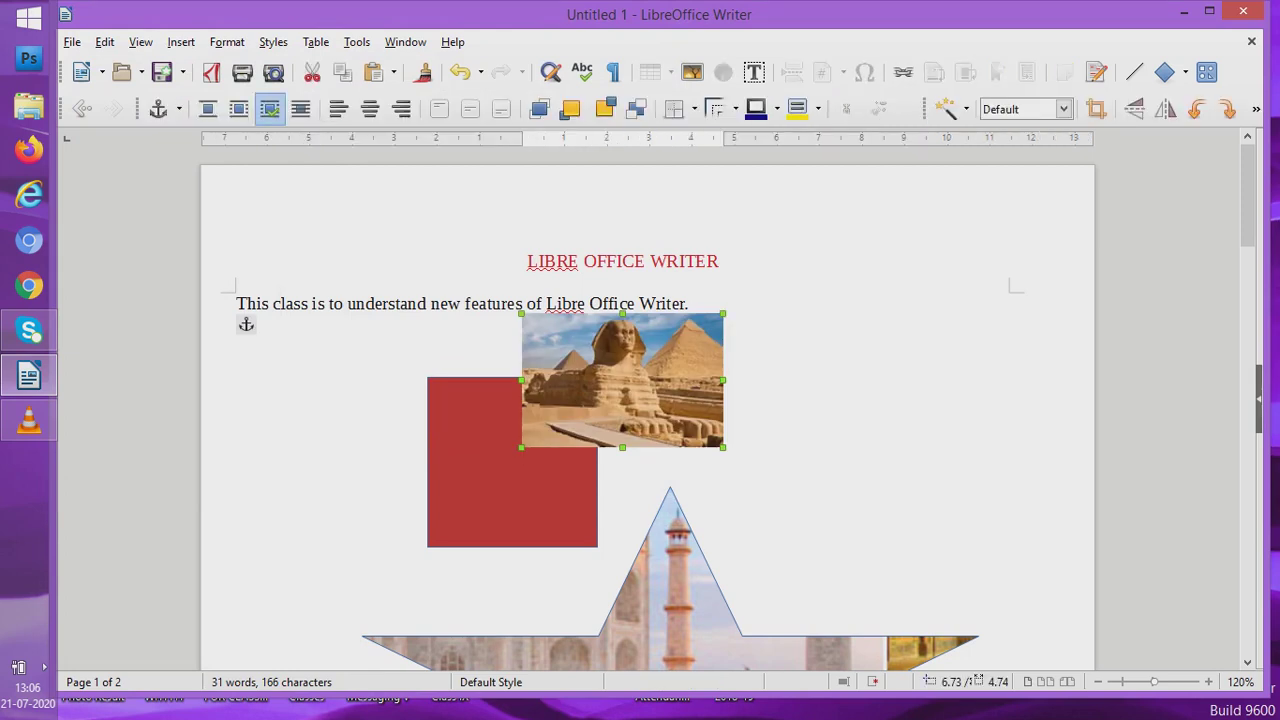
- Move the sphinx picture clear of the red square, toward the page's right margin, and stretch its height downward
drag(622, 380, 851, 385)
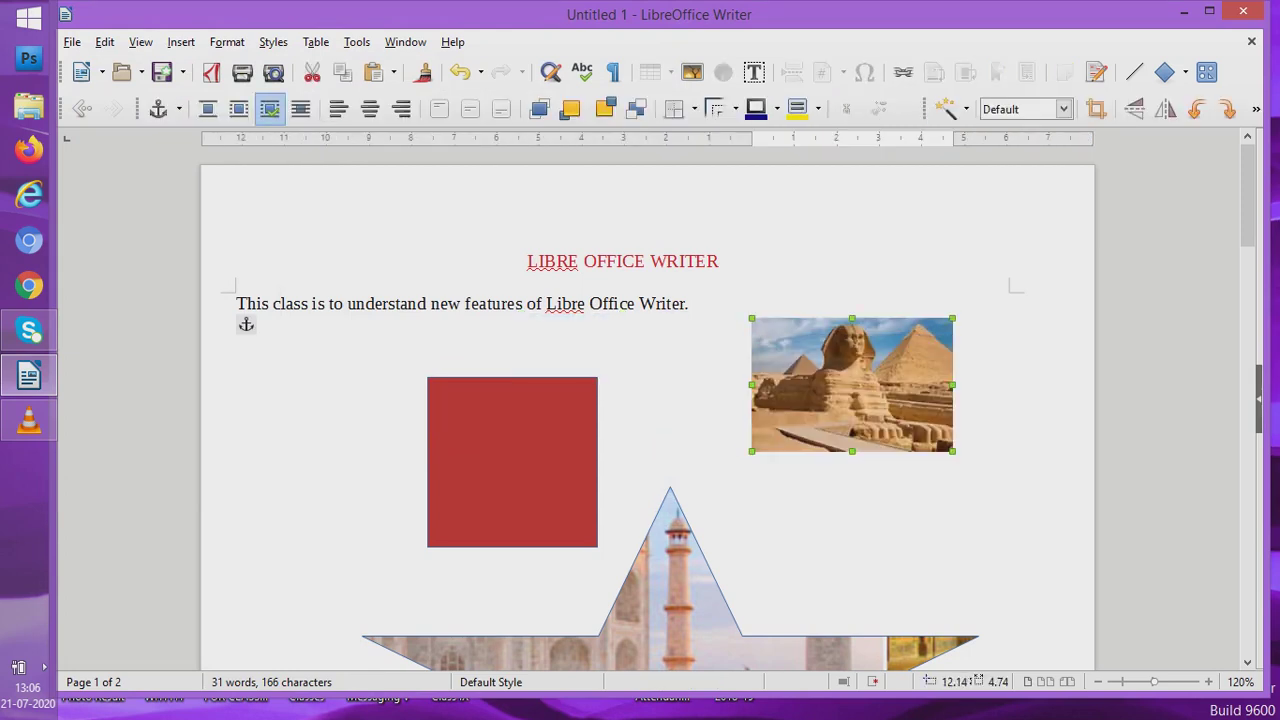
drag(851, 451, 851, 571)
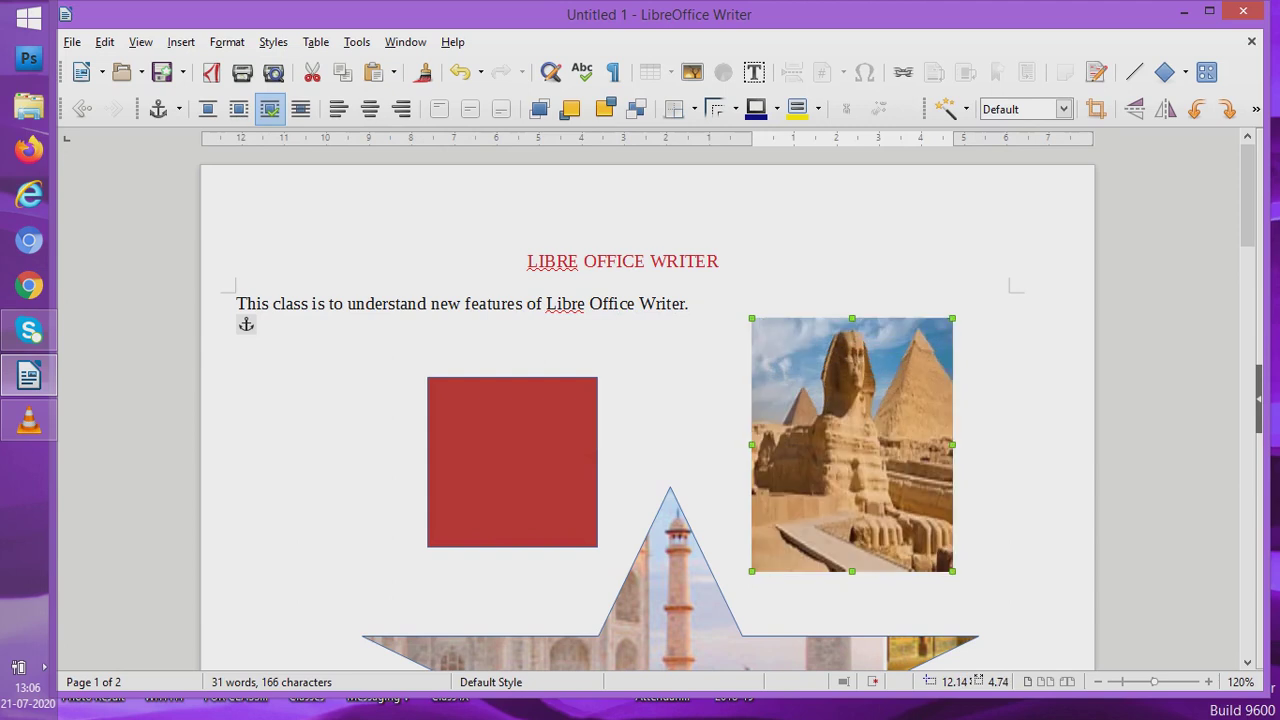
- Narrow the sphinx picture from its inner side to about 4.3 cm wide
mouse_move(751, 444)
mouse_down()
mouse_move(651, 444)
mouse_move(770, 444)
mouse_up()
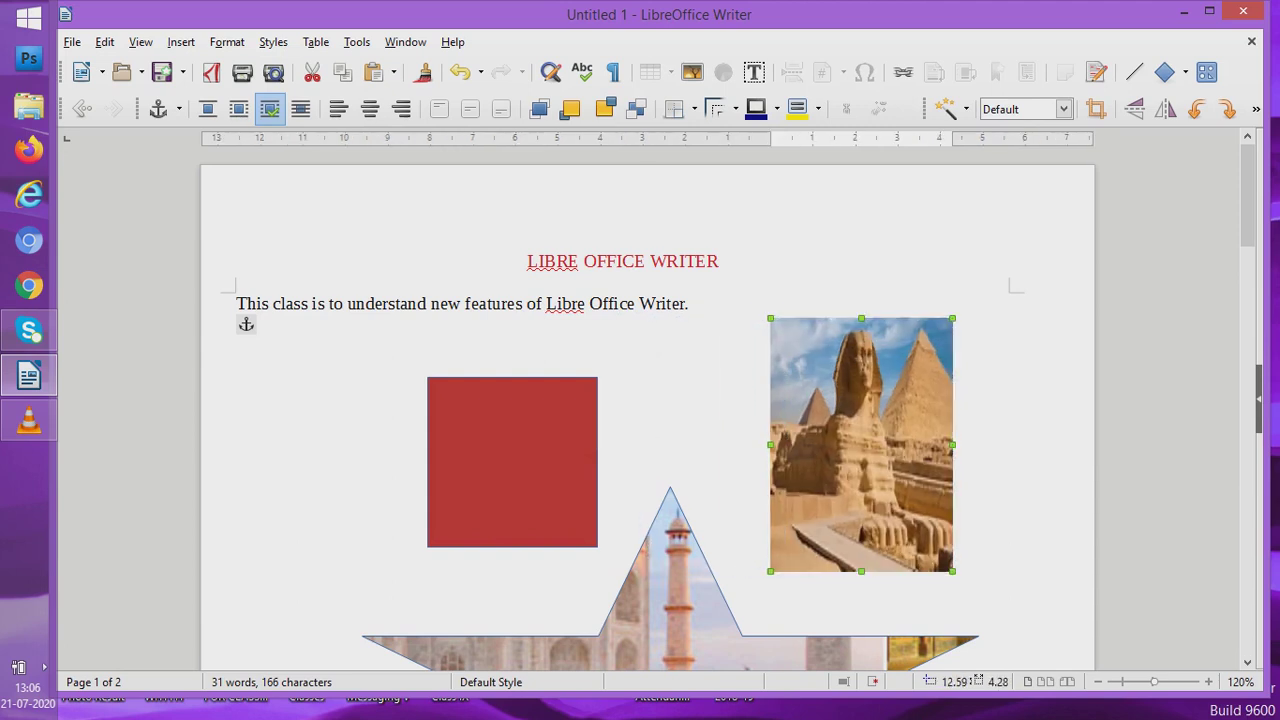
- Try to give the sphinx picture a 4 pt double-line border by setting only the line style and width
right_click(823, 414)
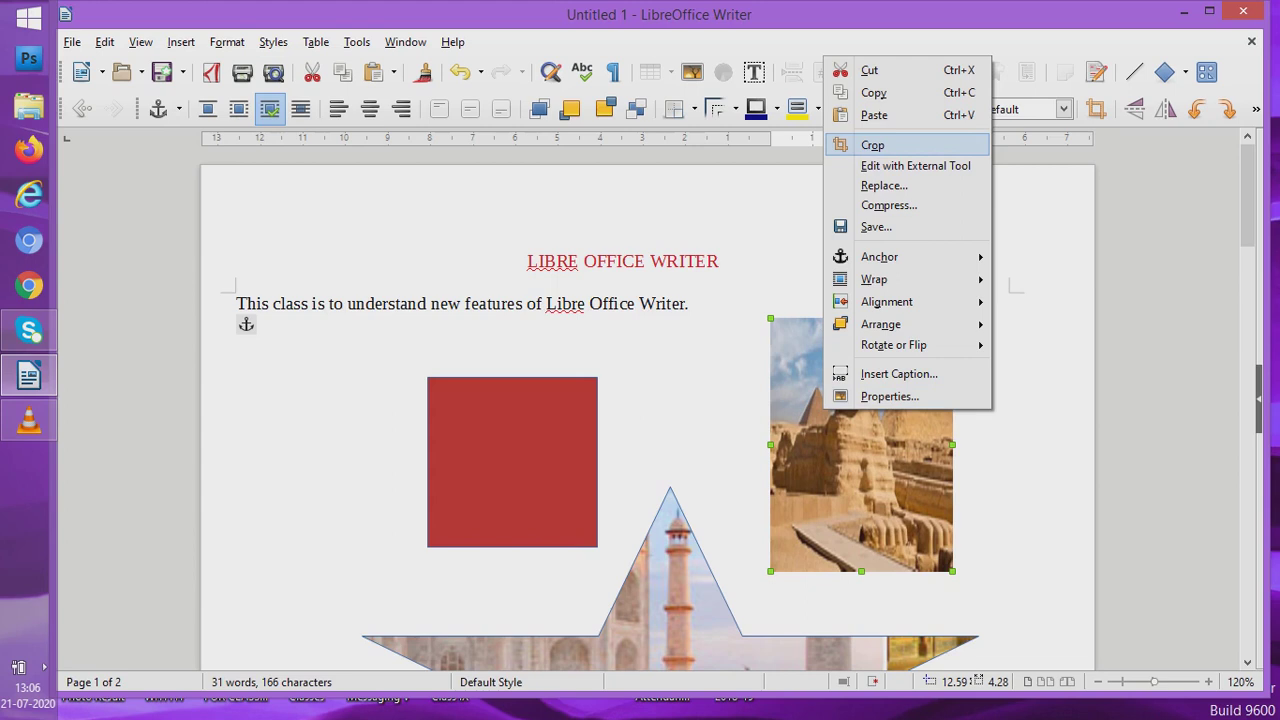
mouse_move(893, 344)
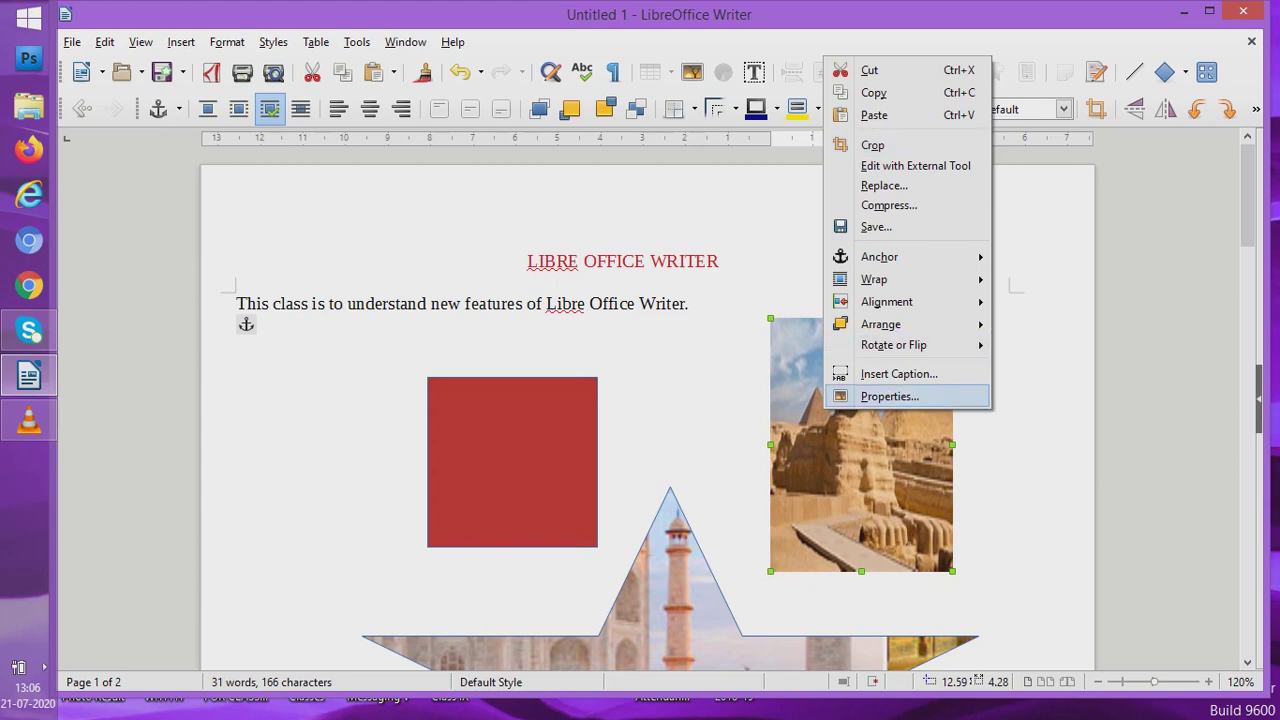
click(889, 396)
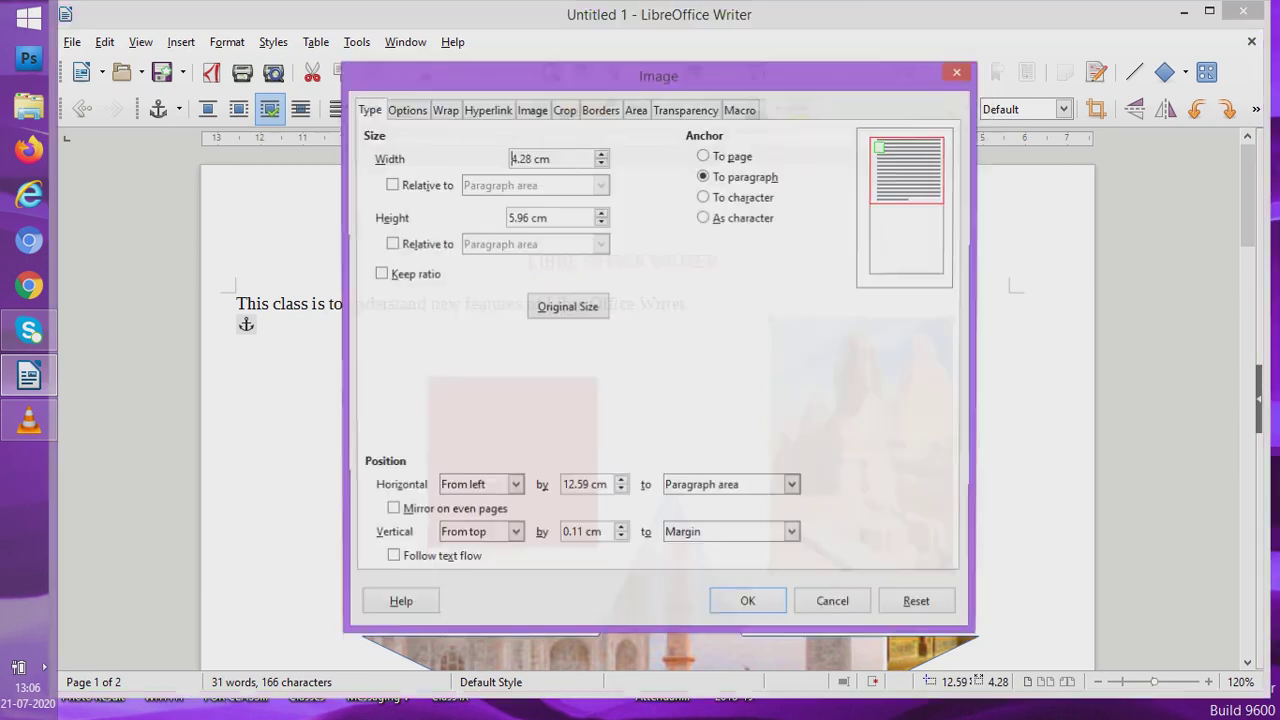
click(600, 110)
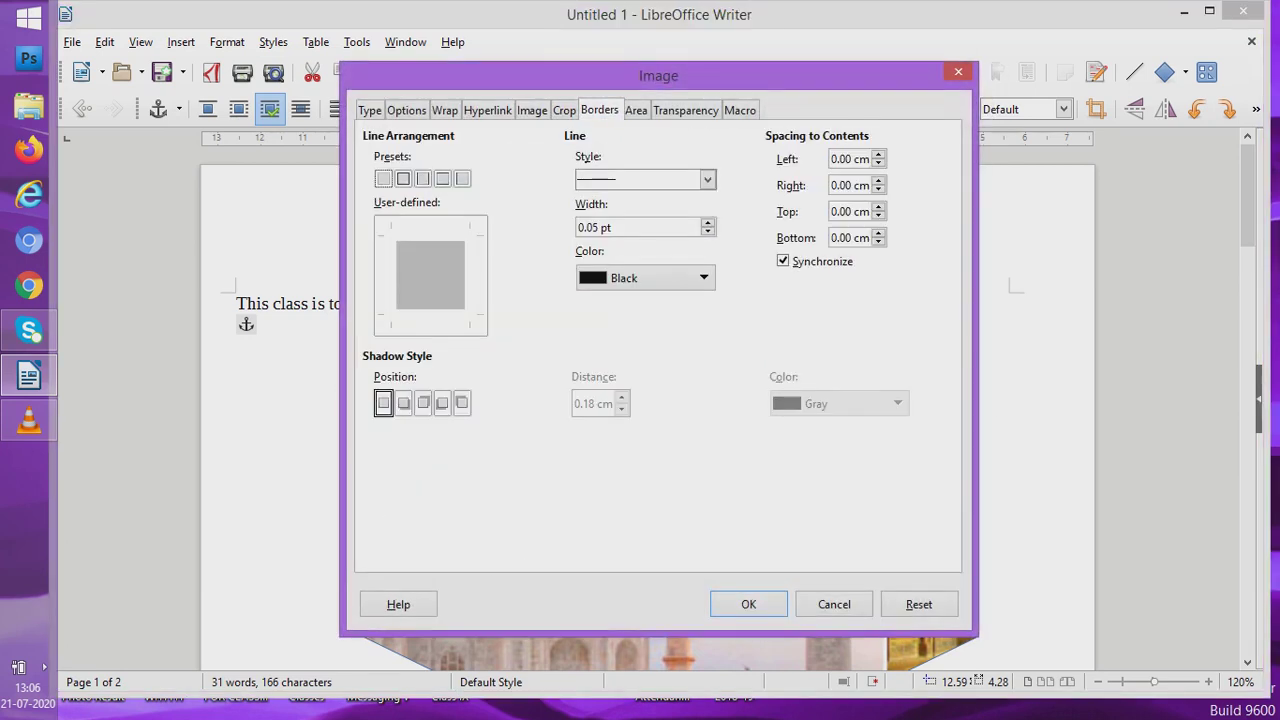
click(707, 179)
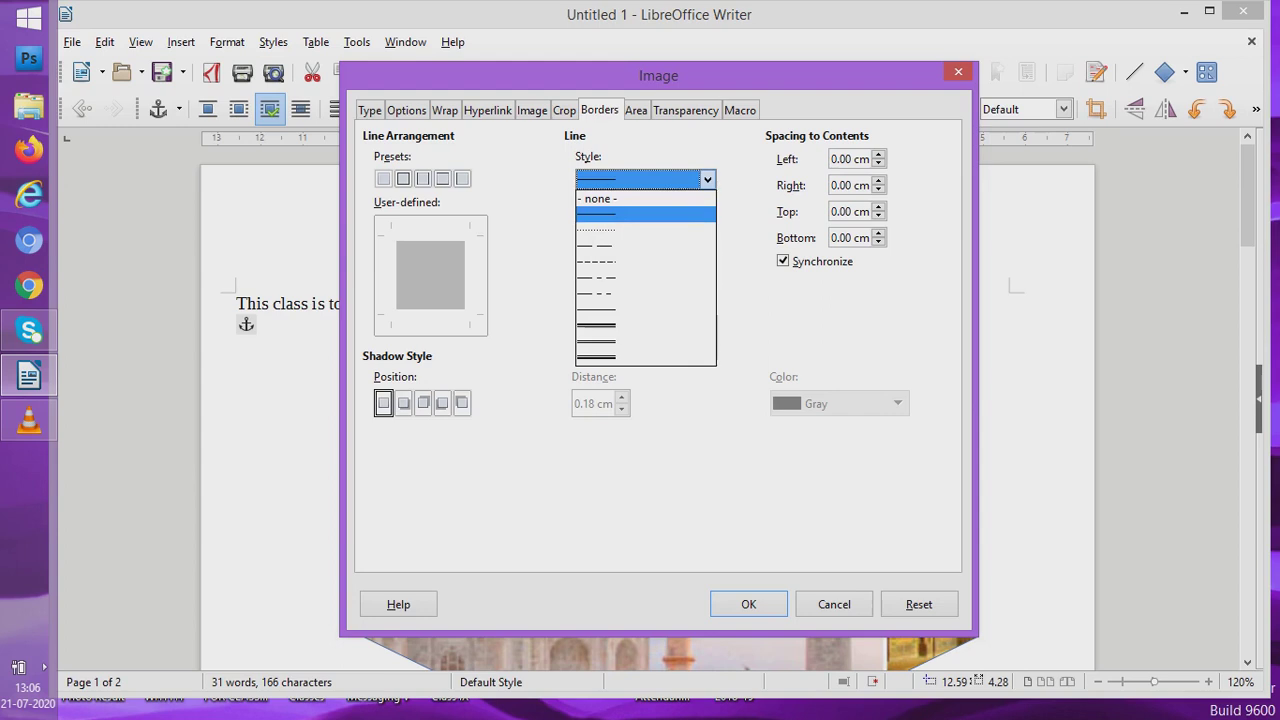
key(Return)
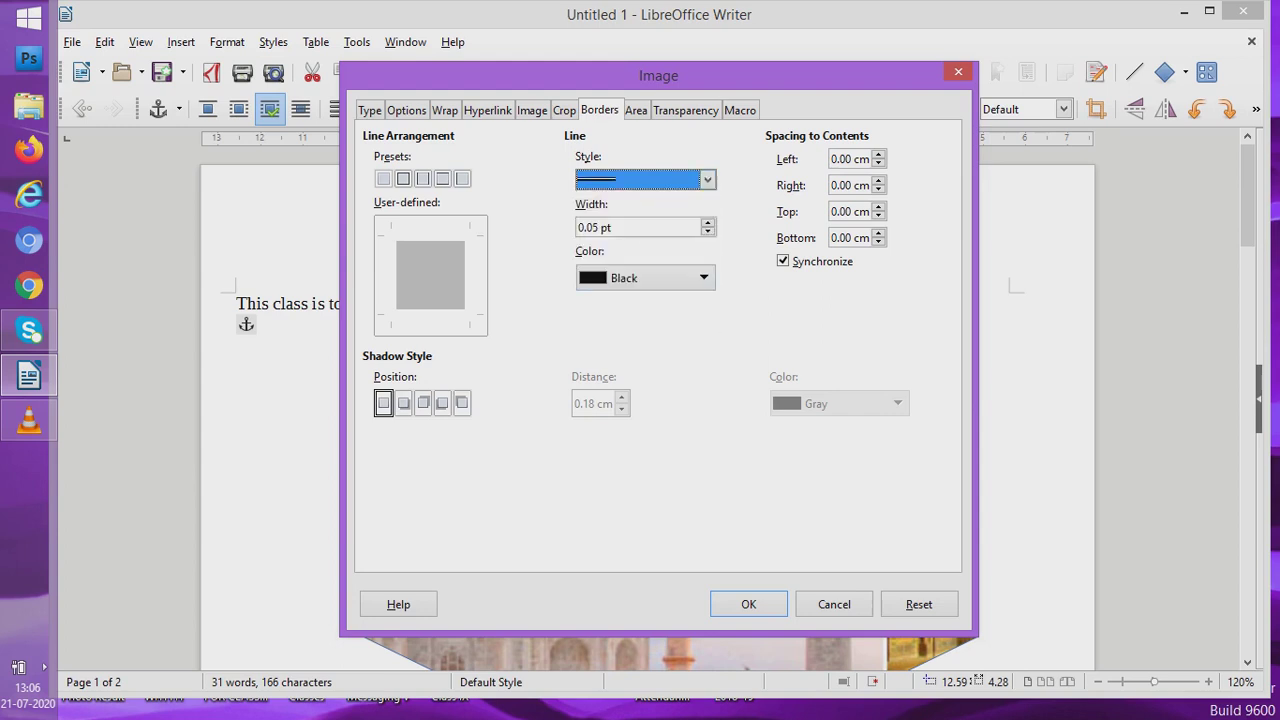
key(Tab)
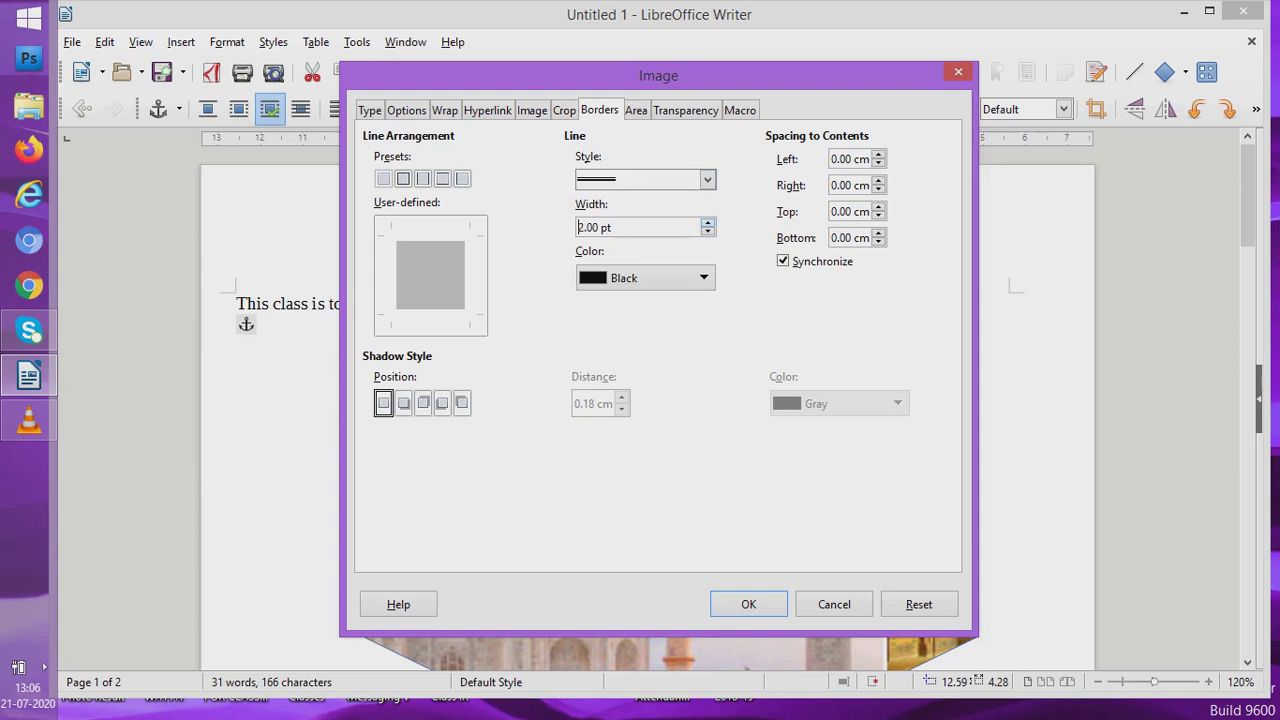
key(Up)
key(Up)
key(Up)
key(Up)
key(Up)
key(Up)
key(shift+Tab)
key(alt+Down)
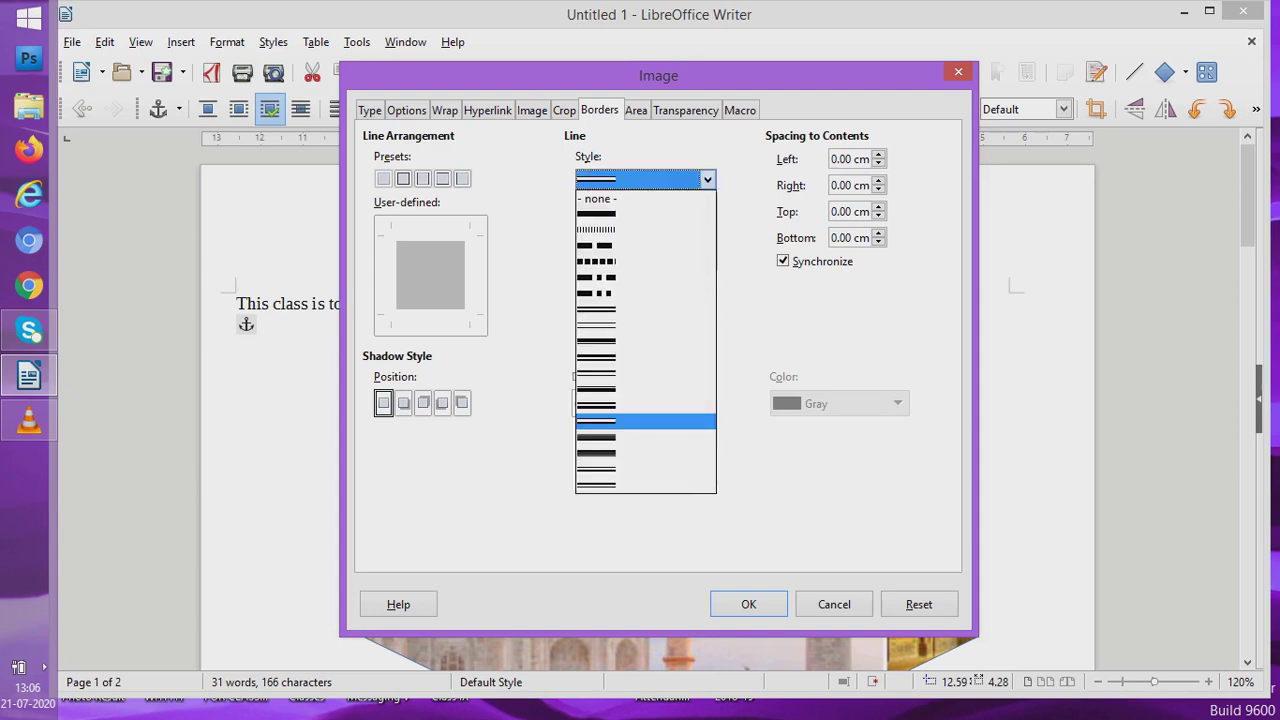
key(Return)
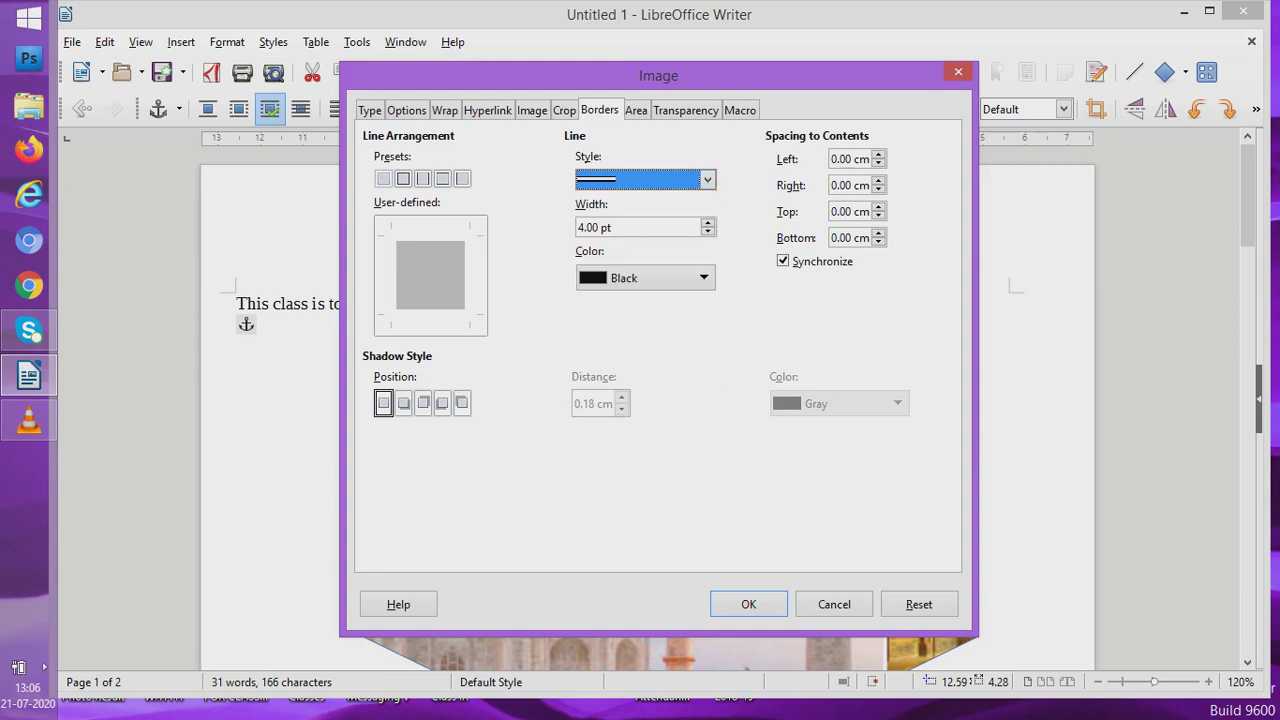
key(Return)
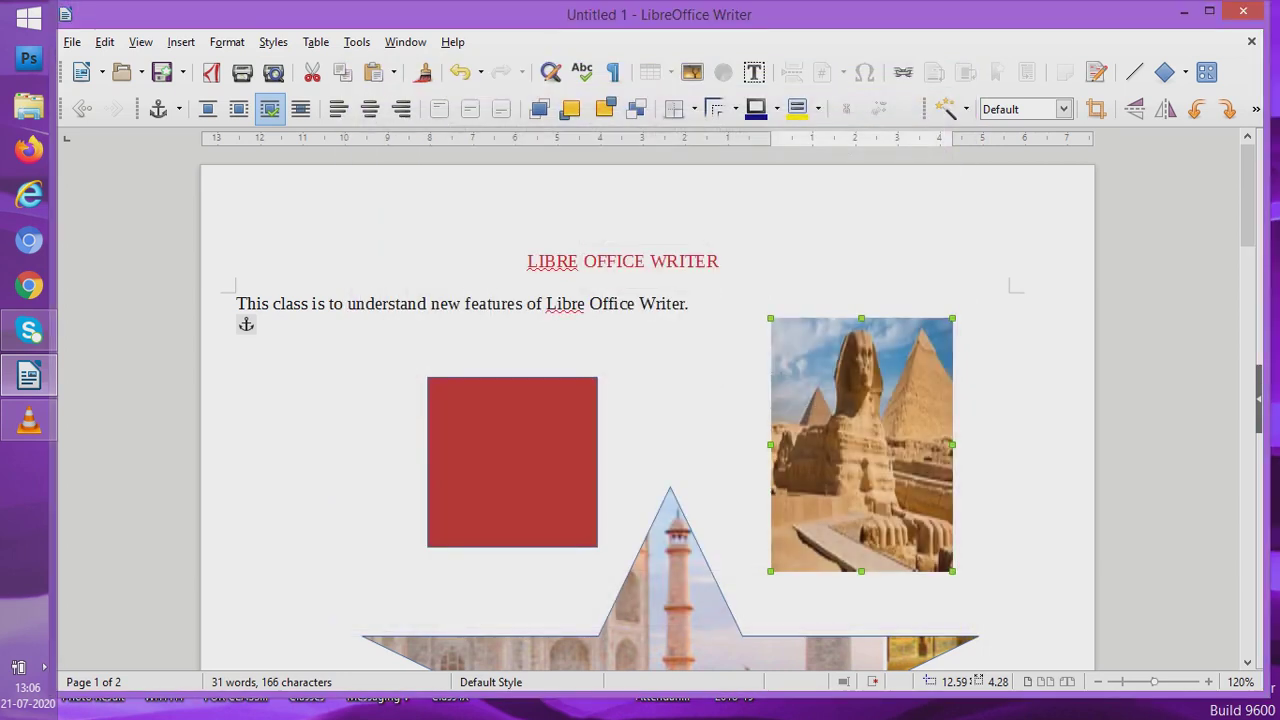
- Add borders on all four sides of the sphinx picture with a double line style
key(shift+F10)
key(Return)
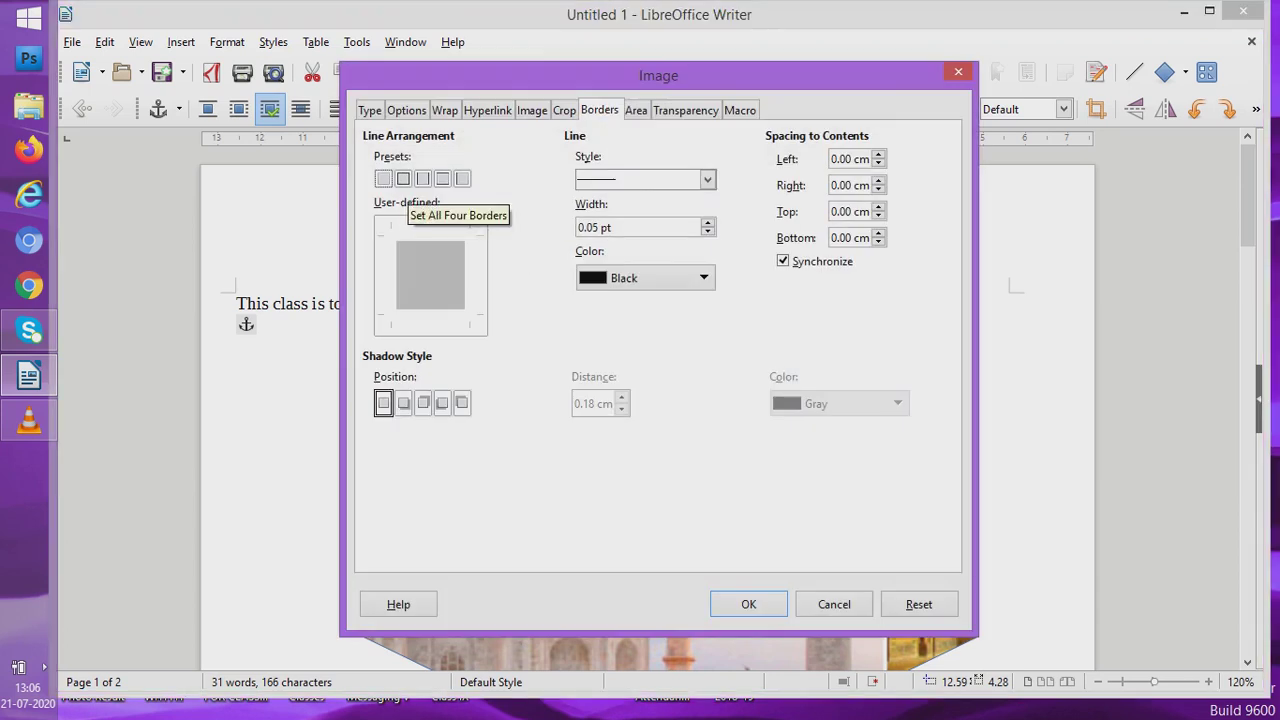
click(403, 178)
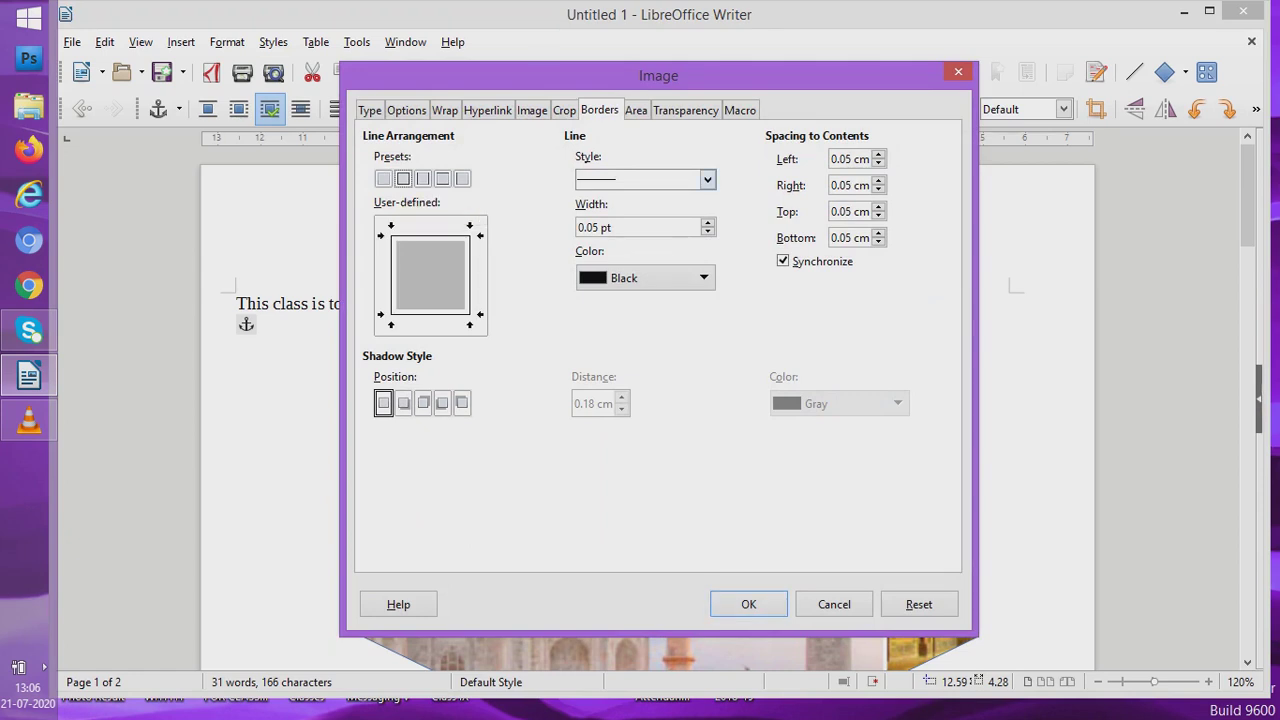
click(707, 179)
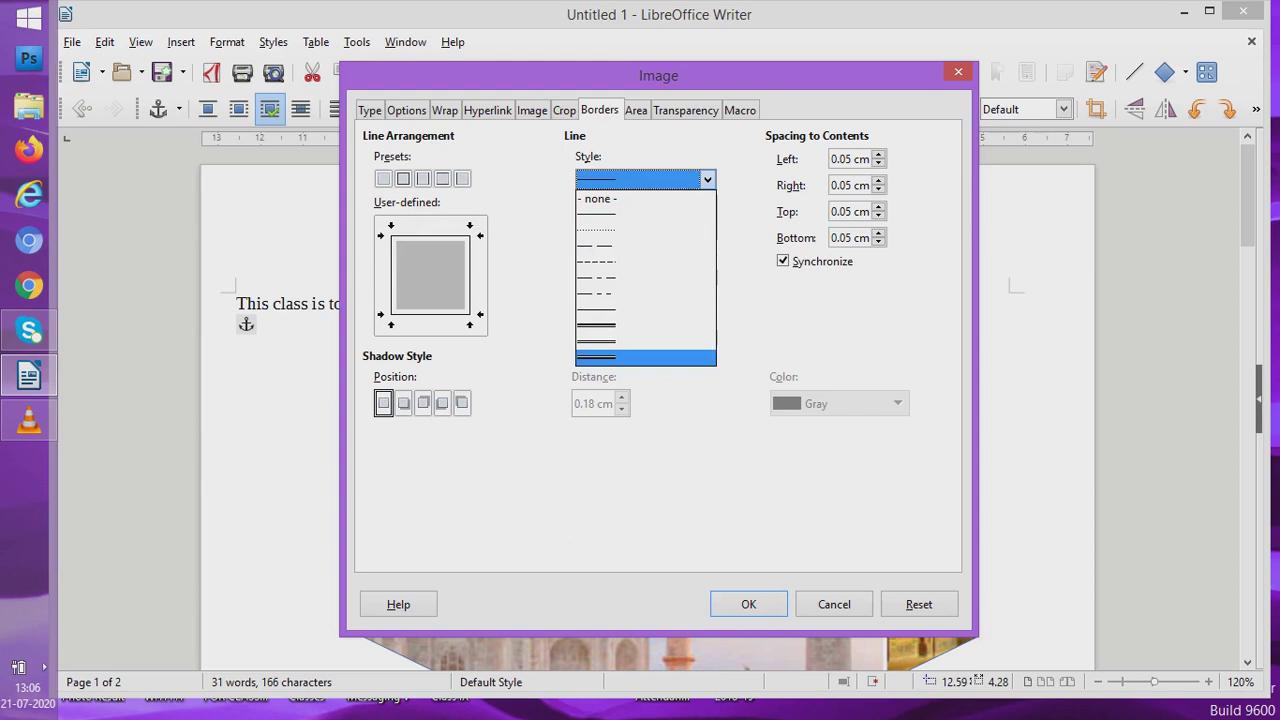
key(Return)
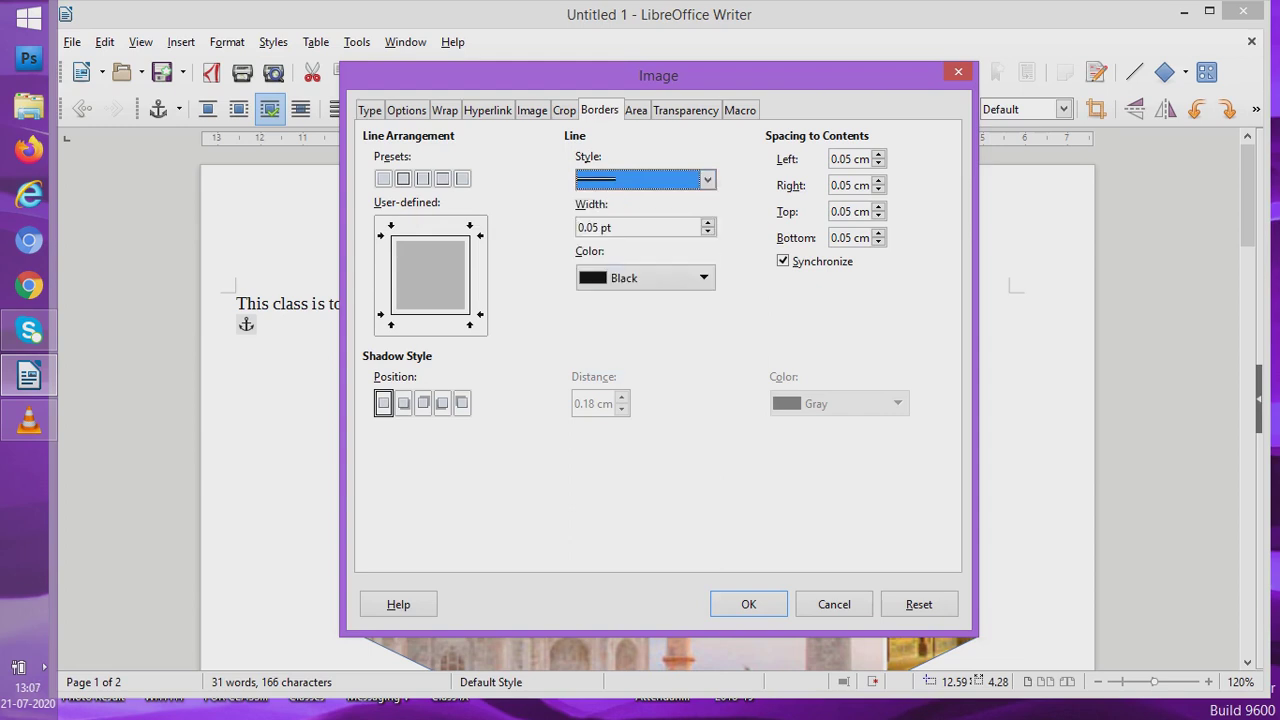
- Set the sphinx picture's border width to 10 pt and apply the border settings
click(612, 227)
click(598, 227)
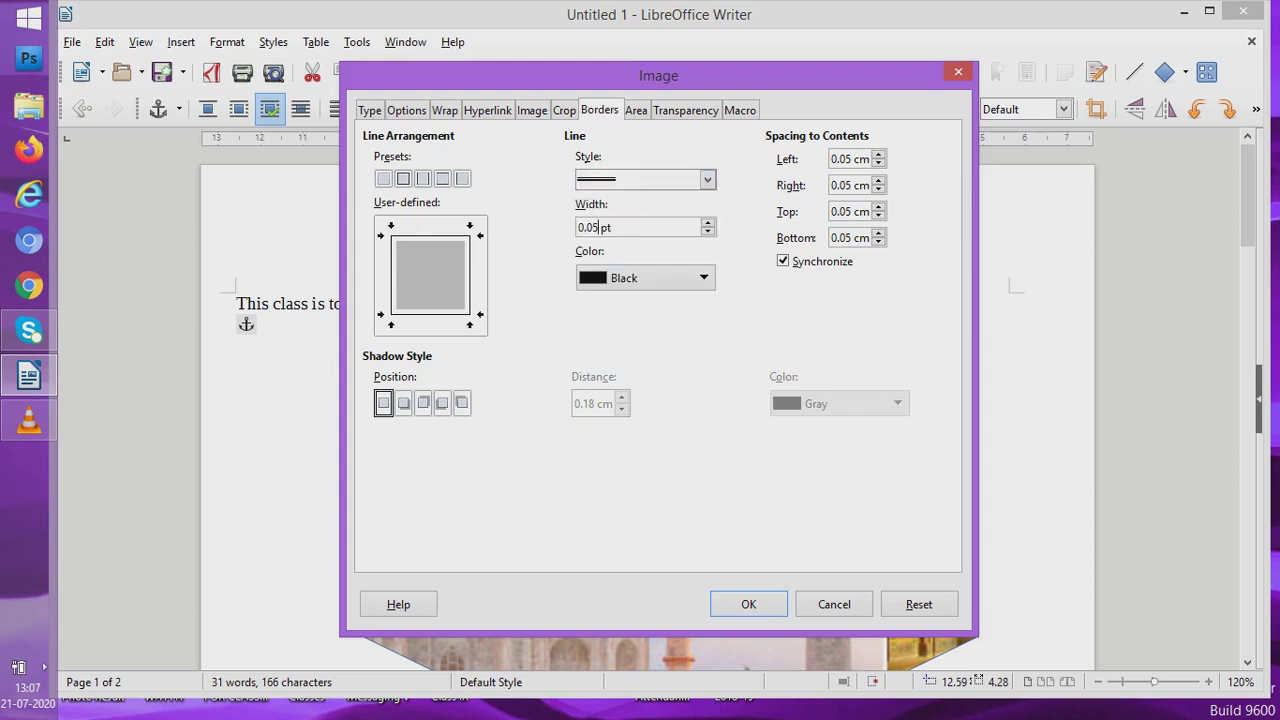
key(BackSpace)
key(BackSpace)
key(BackSpace)
key(BackSpace)
key(BackSpace)
text(10)
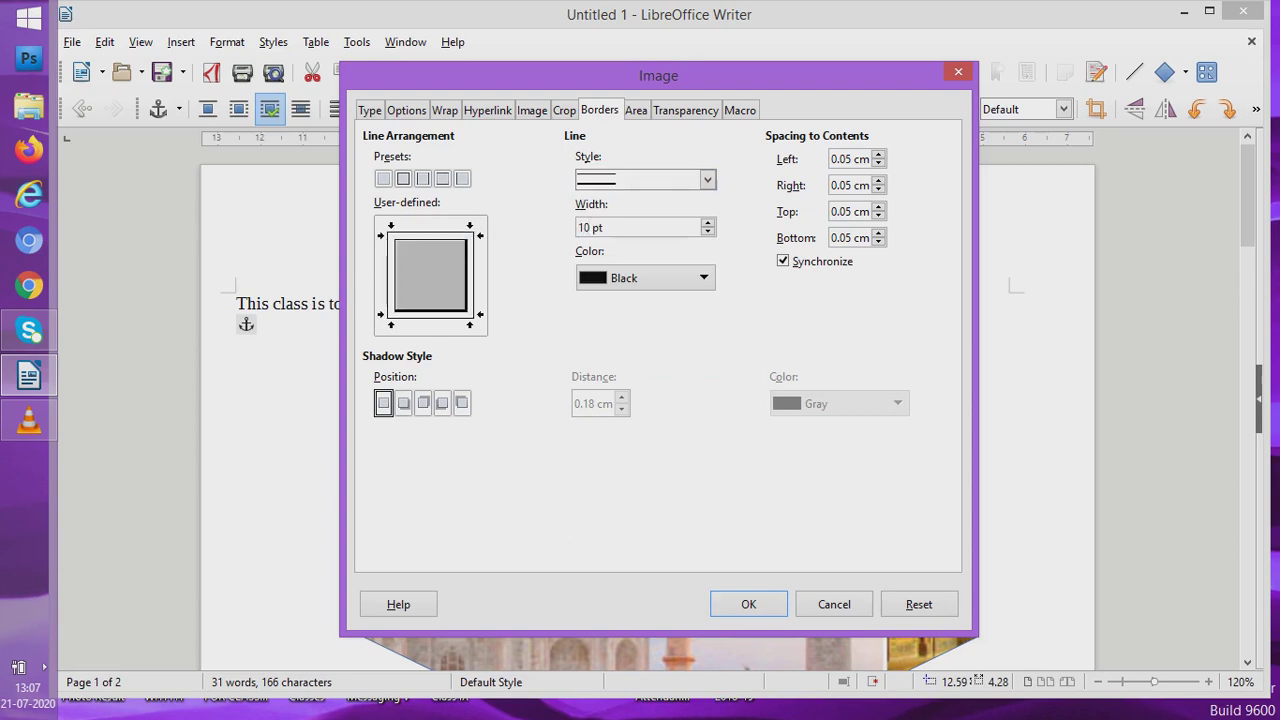
click(748, 604)
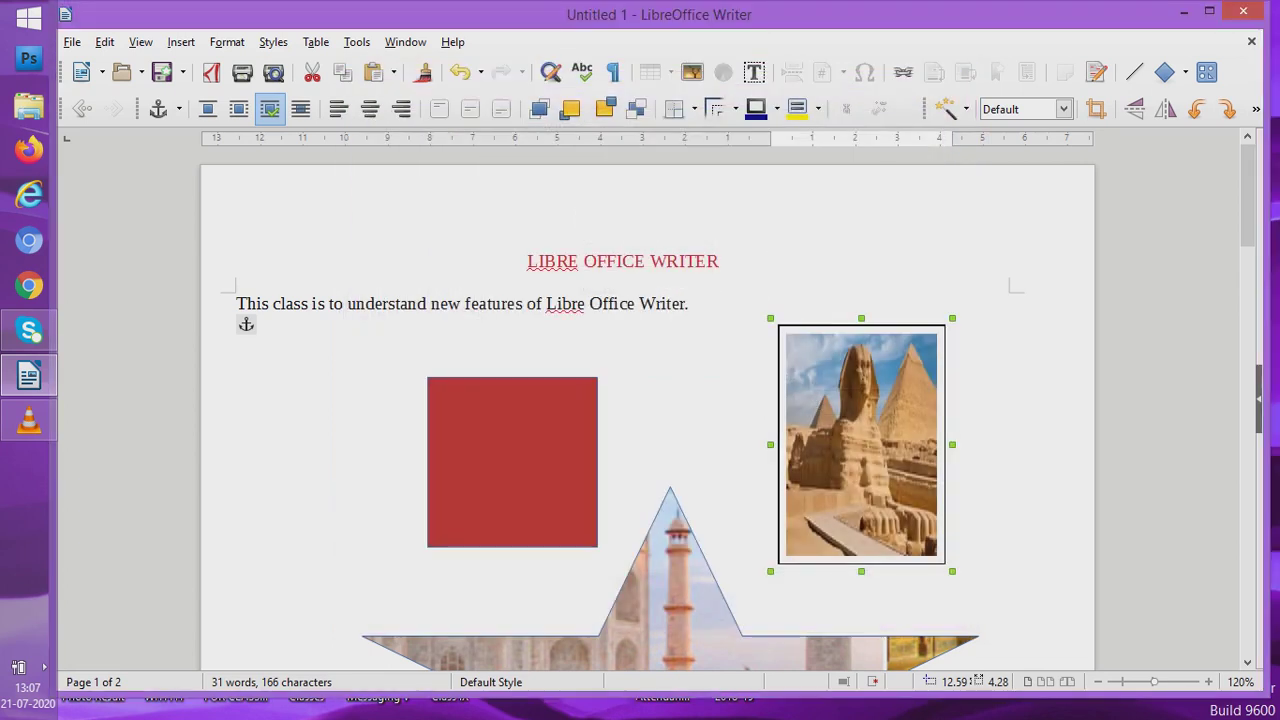
- Deselect the sphinx picture and remove the empty line after the first page's paragraph
key(Escape)
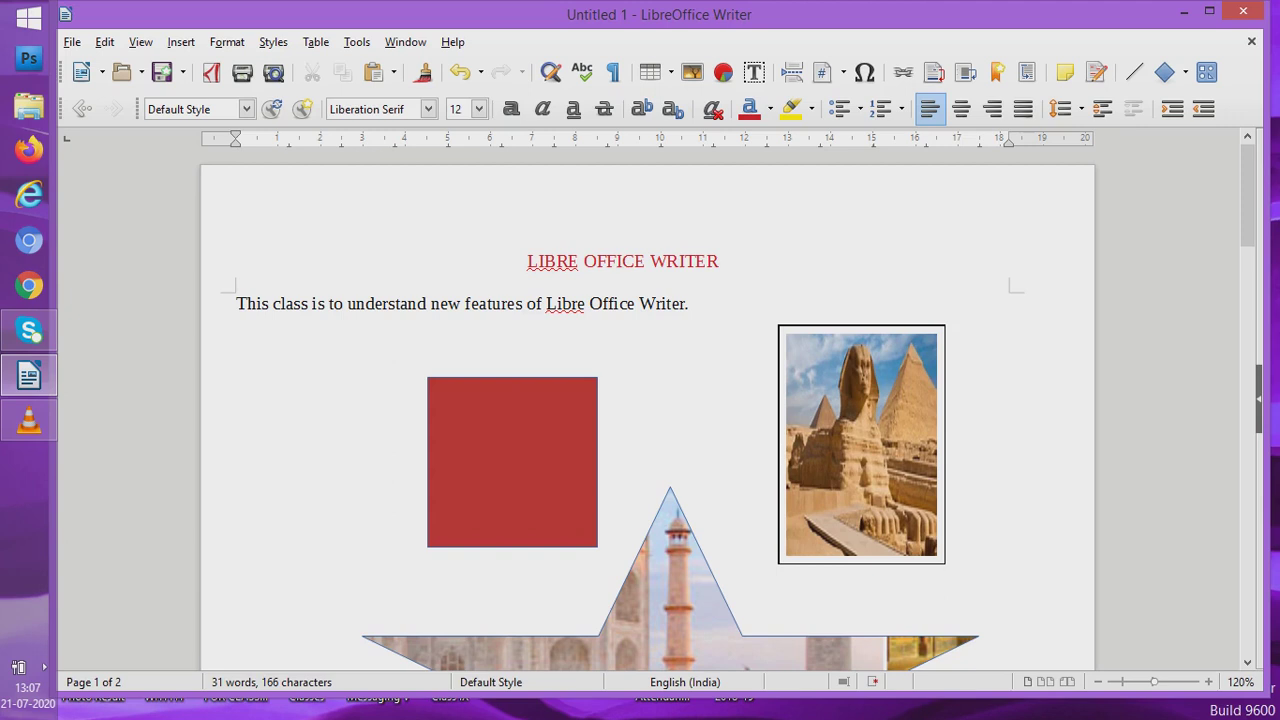
key(BackSpace)
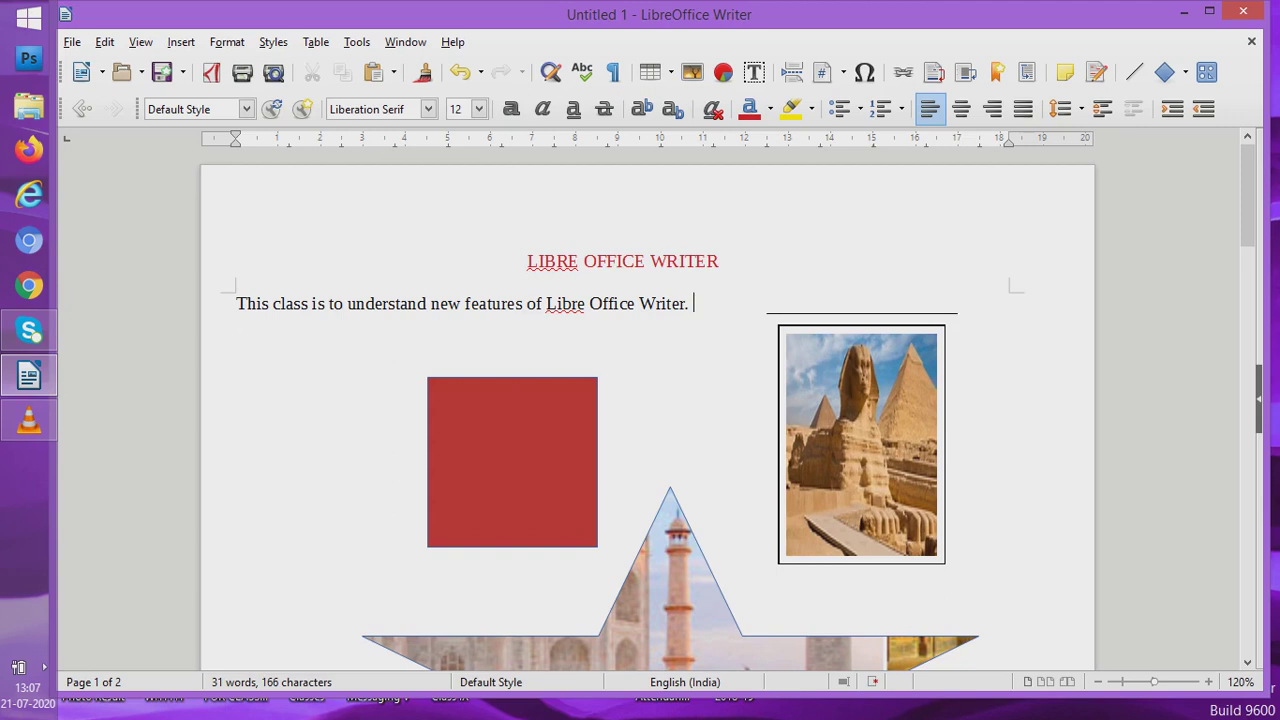
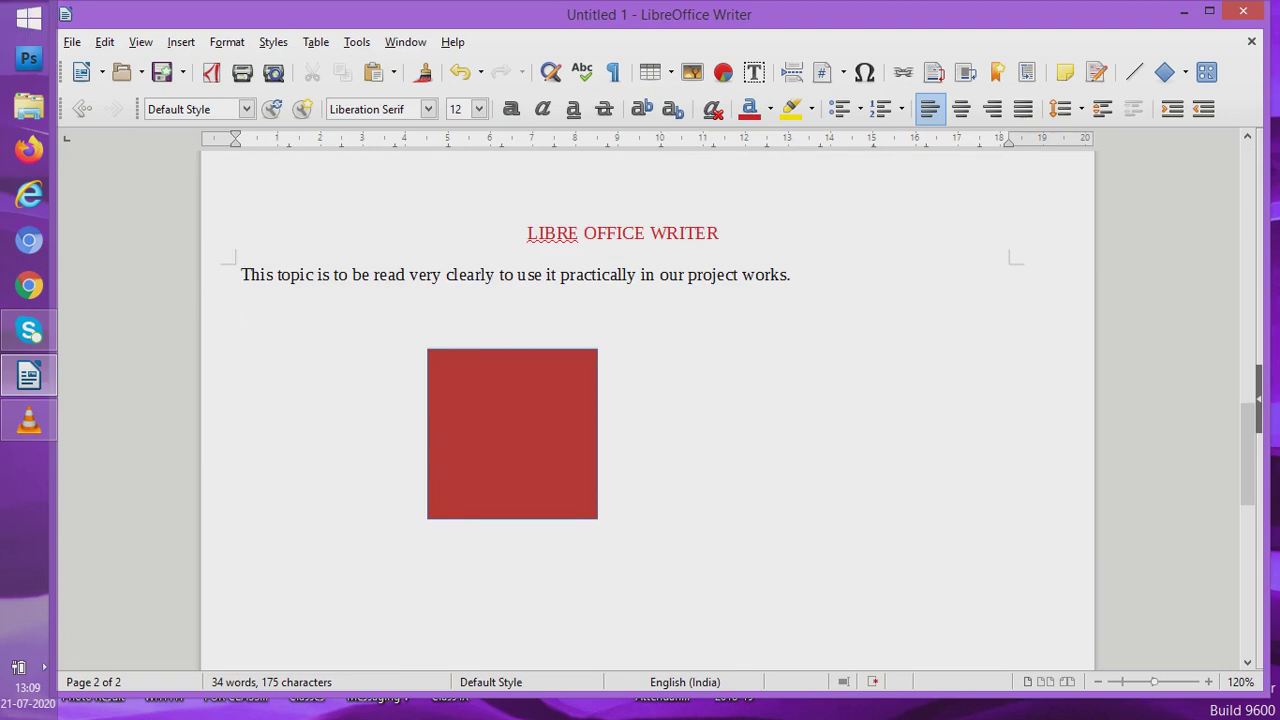
- Insert a Table of Contents index entry with the text QQQQ on the empty line below the second page's paragraph
key(alt+i)
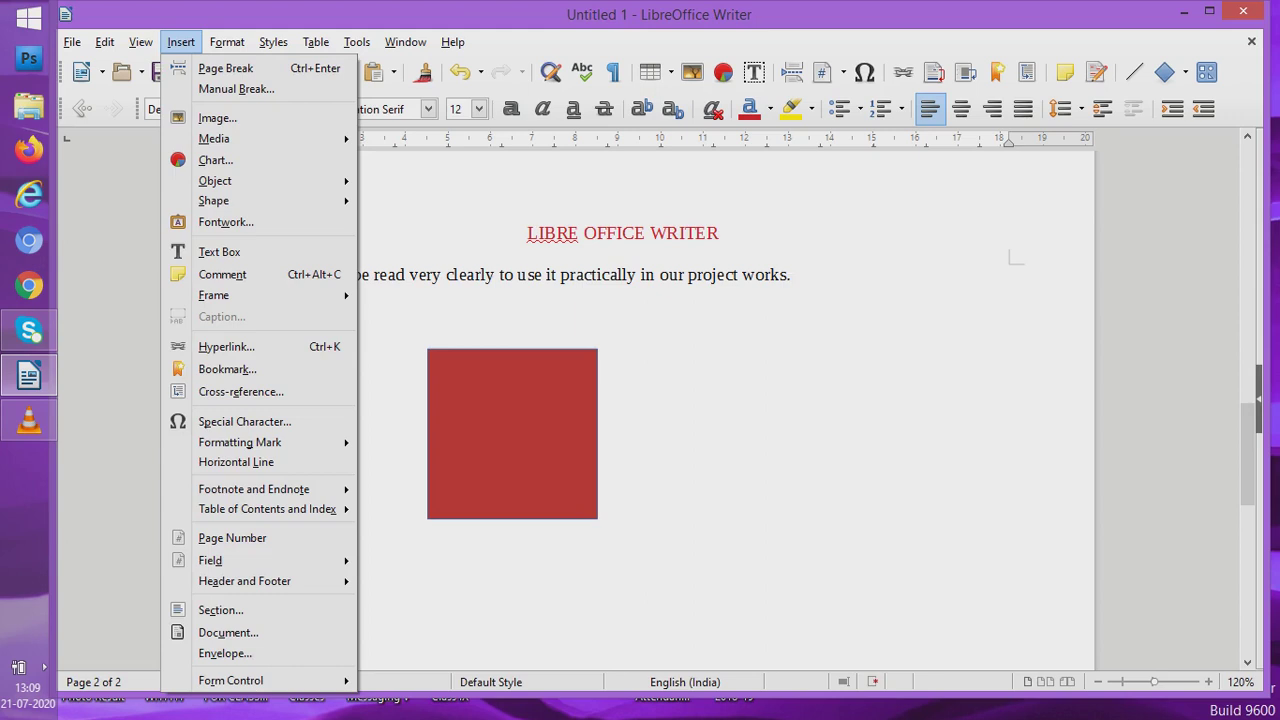
key(Down)
key(Down)
key(Down)
key(Down)
key(Down)
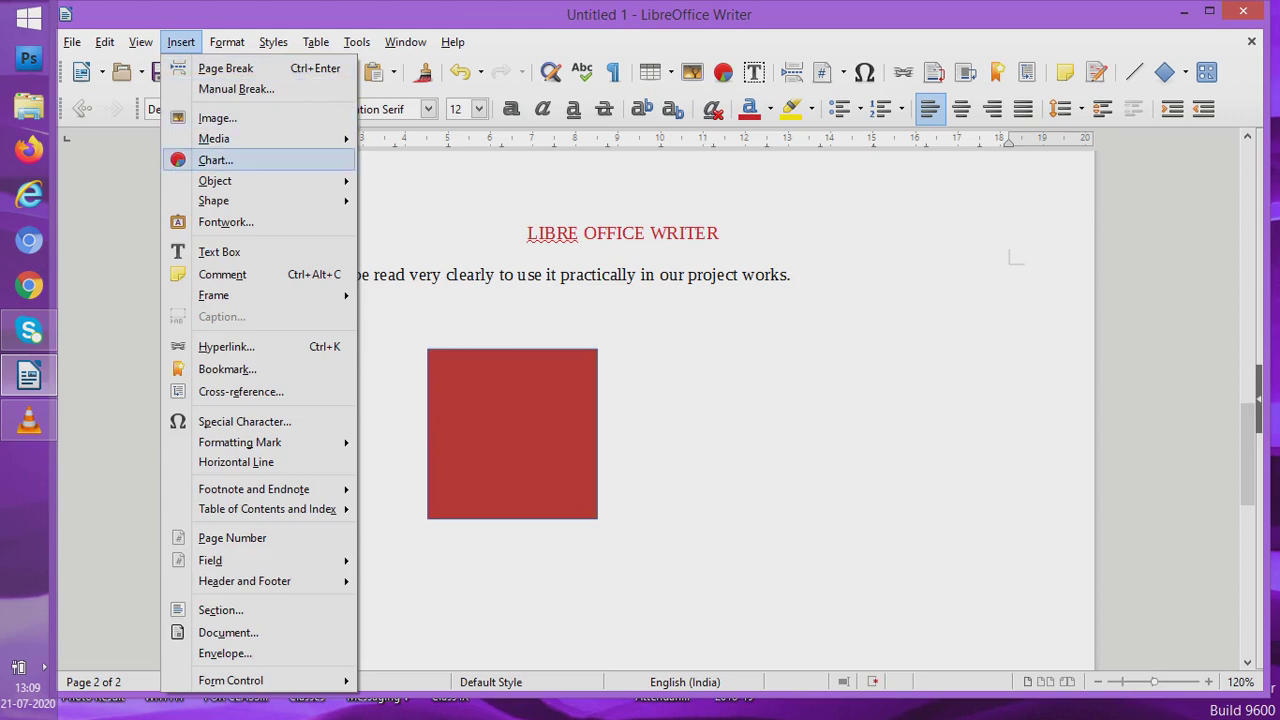
key(Down)
key(Right)
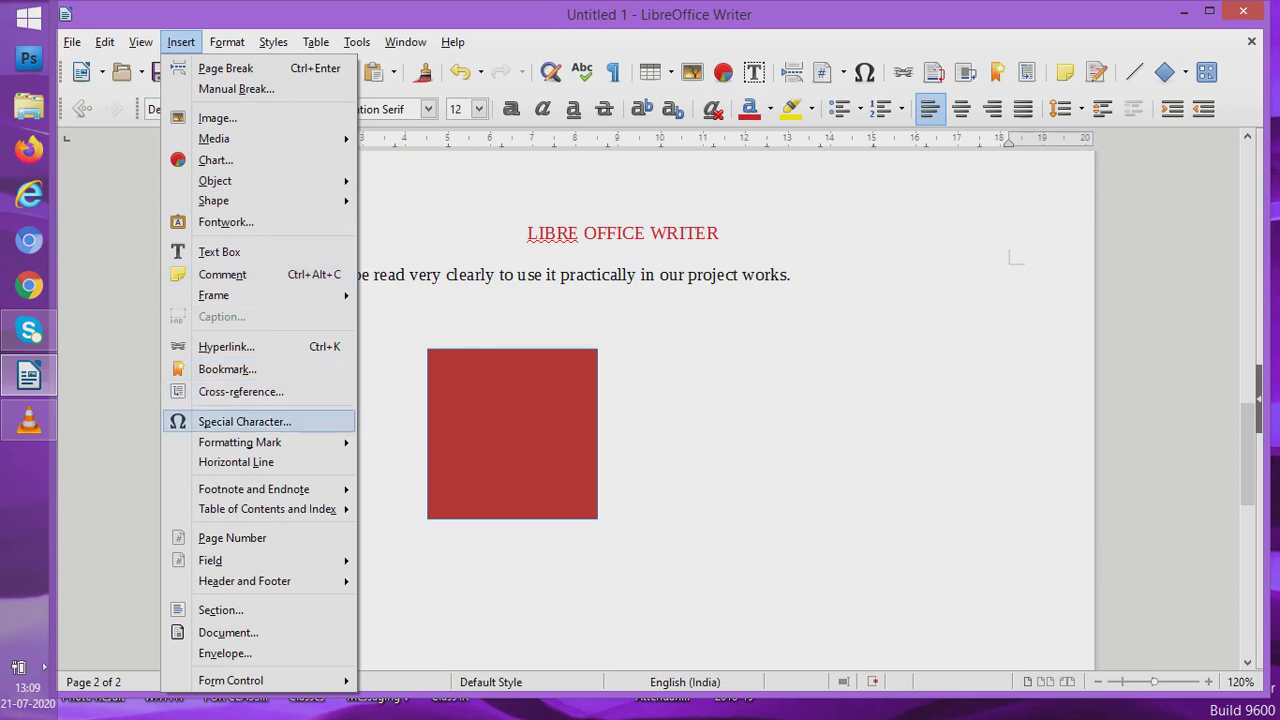
mouse_move(267, 509)
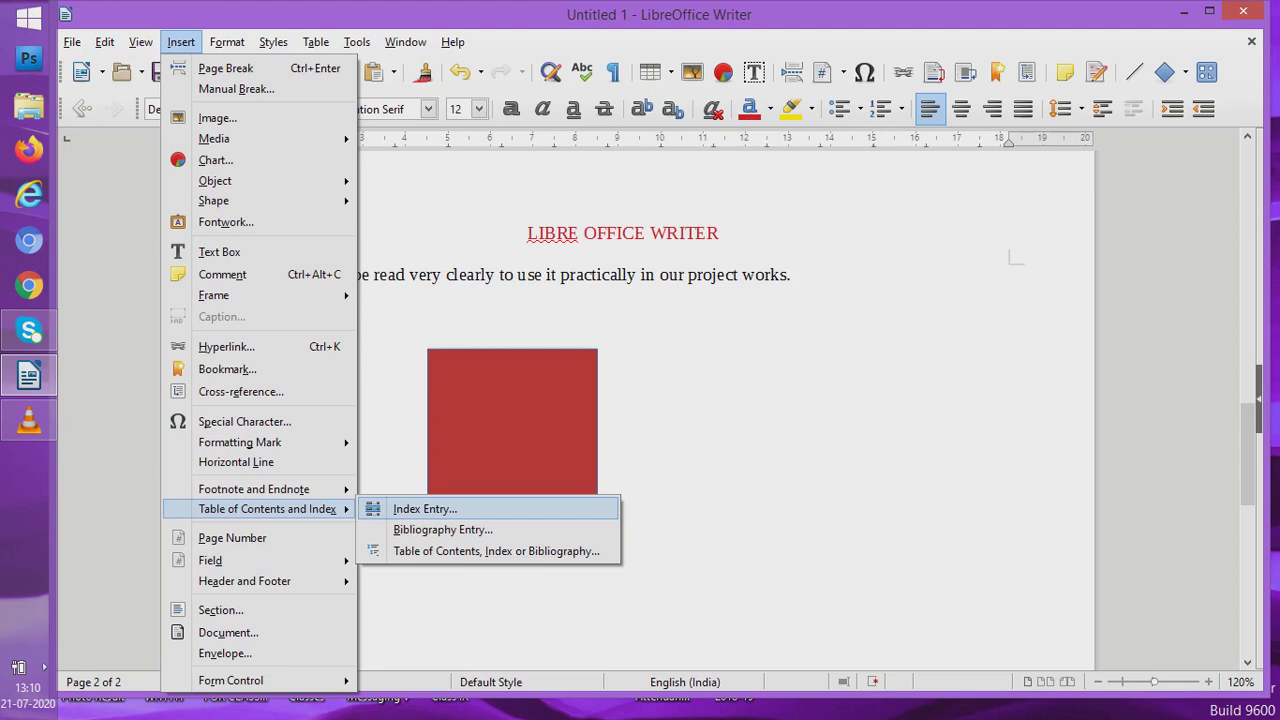
click(425, 509)
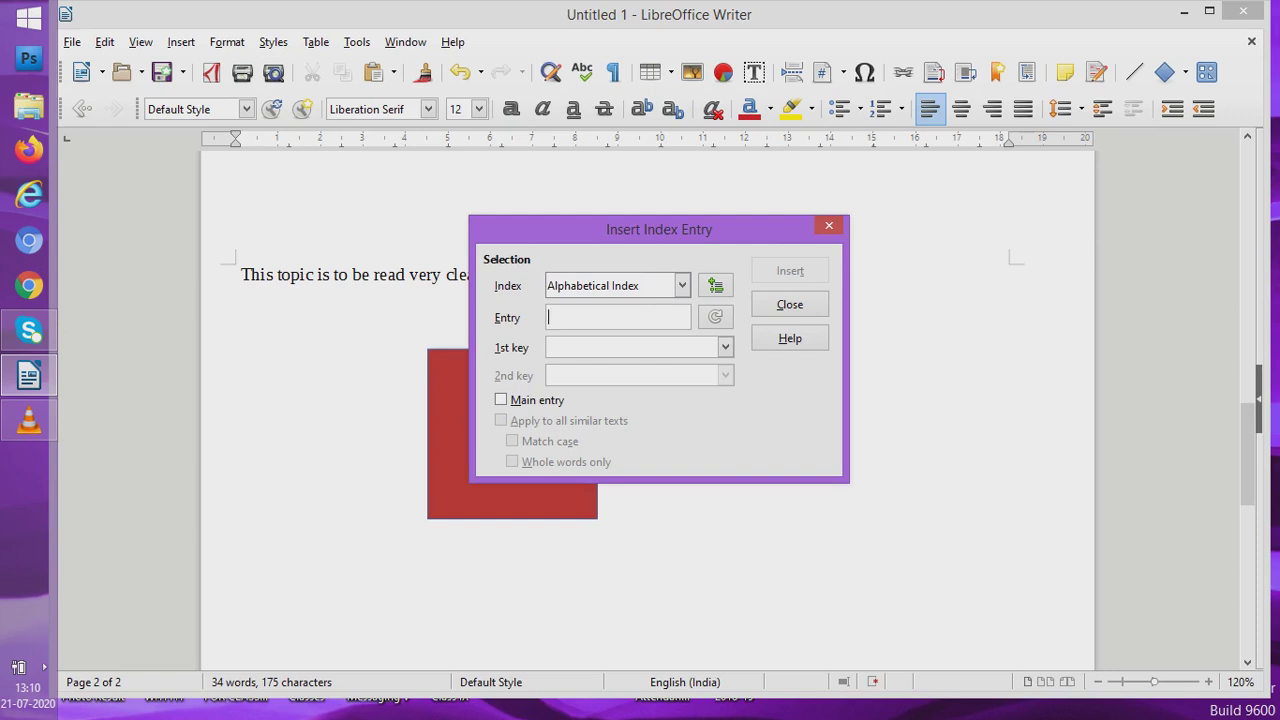
key(alt+Down)
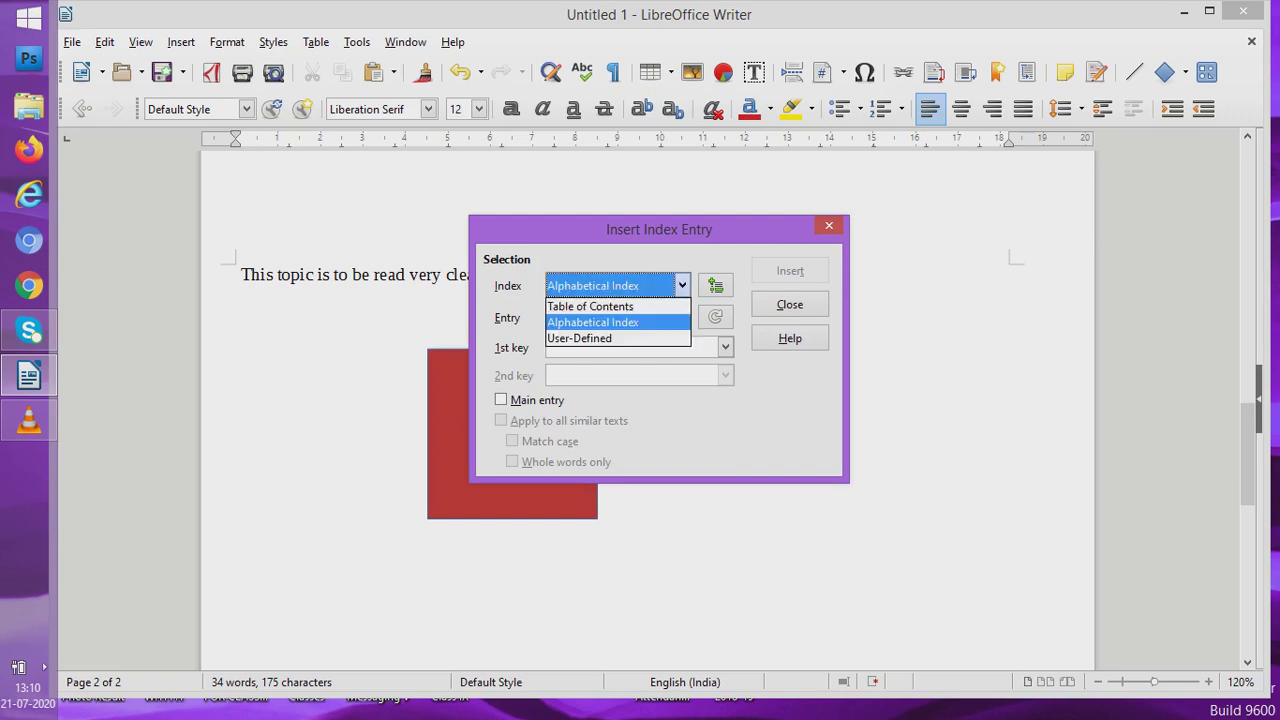
key(Up)
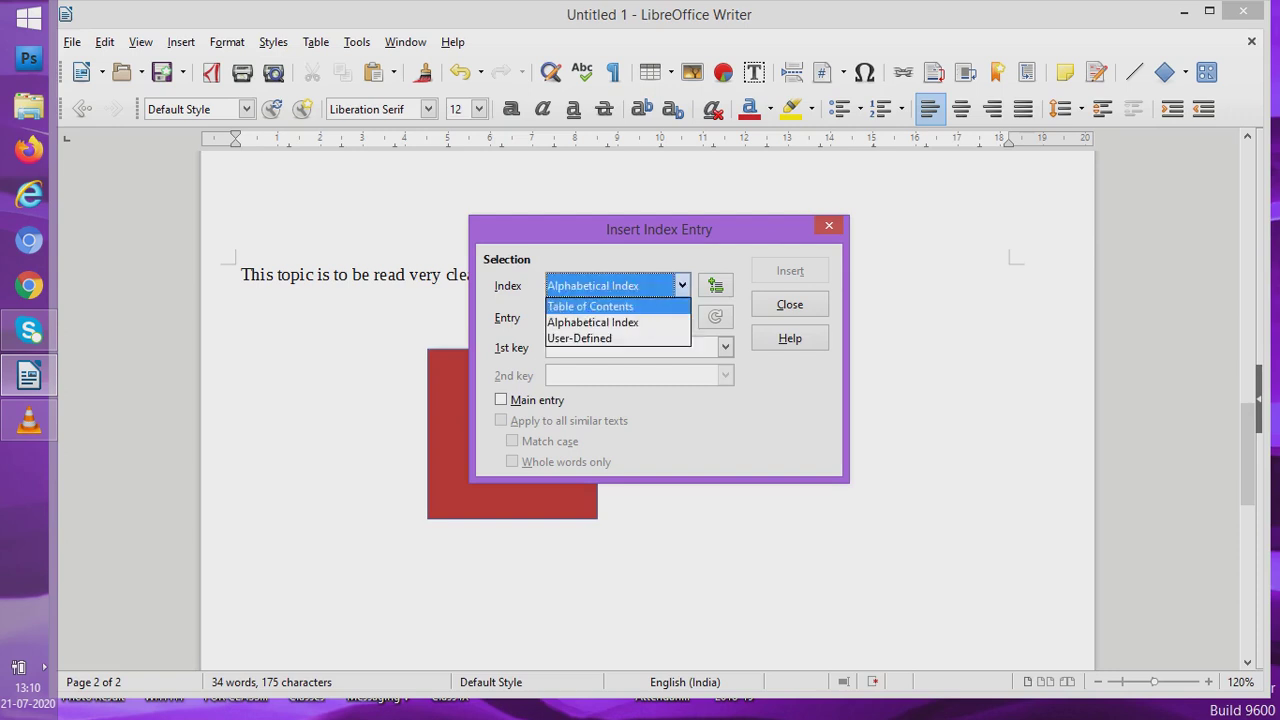
key(Return)
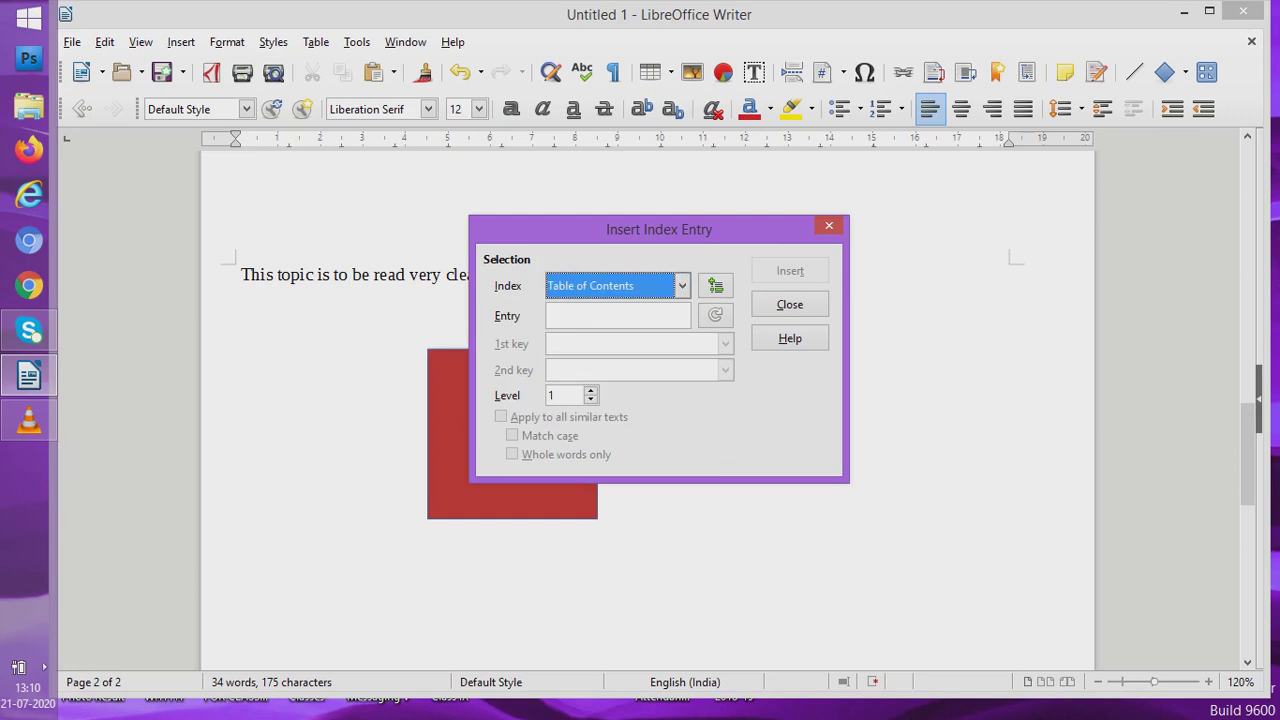
click(560, 315)
text(QQQQ)
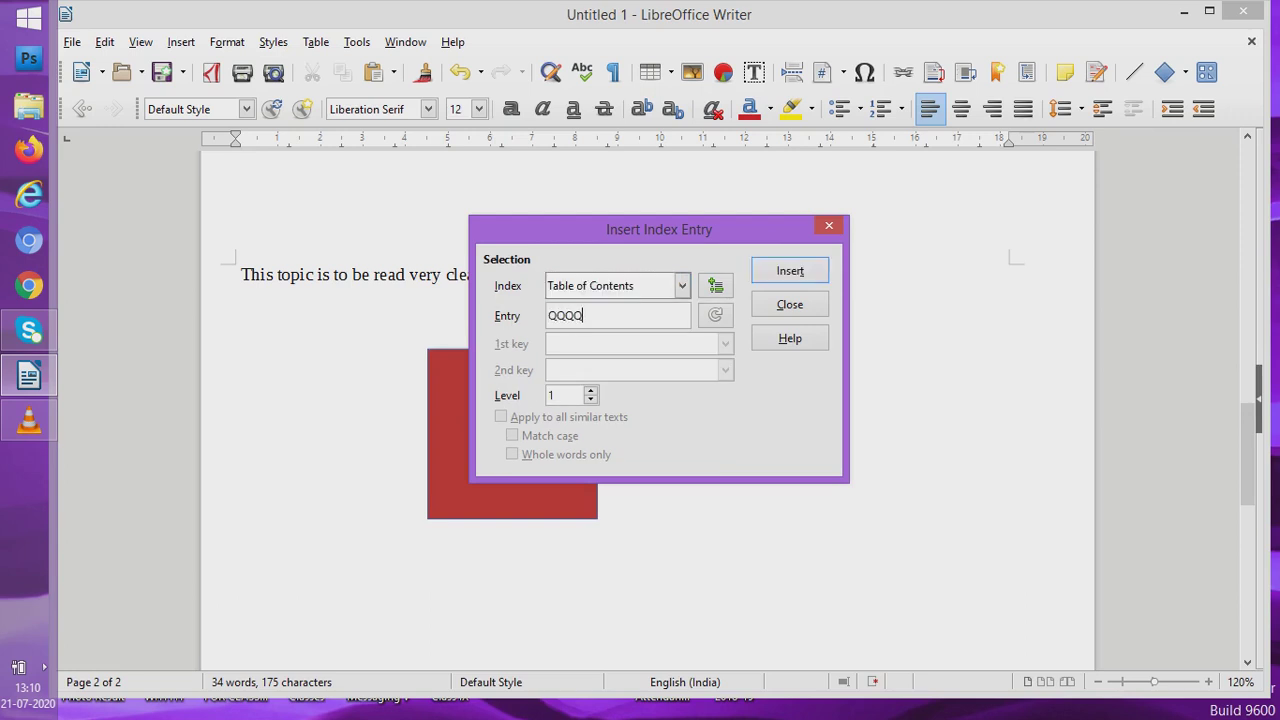
key(Return)
key(Escape)
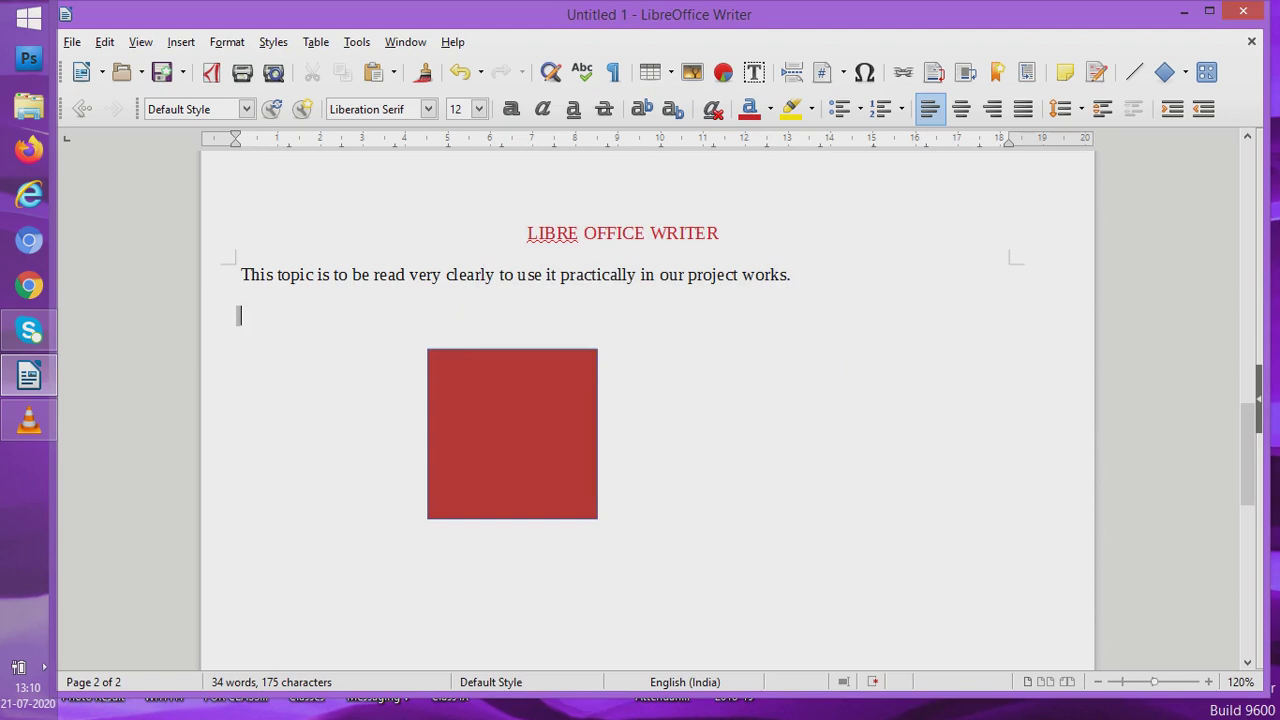
right_click(239, 317)
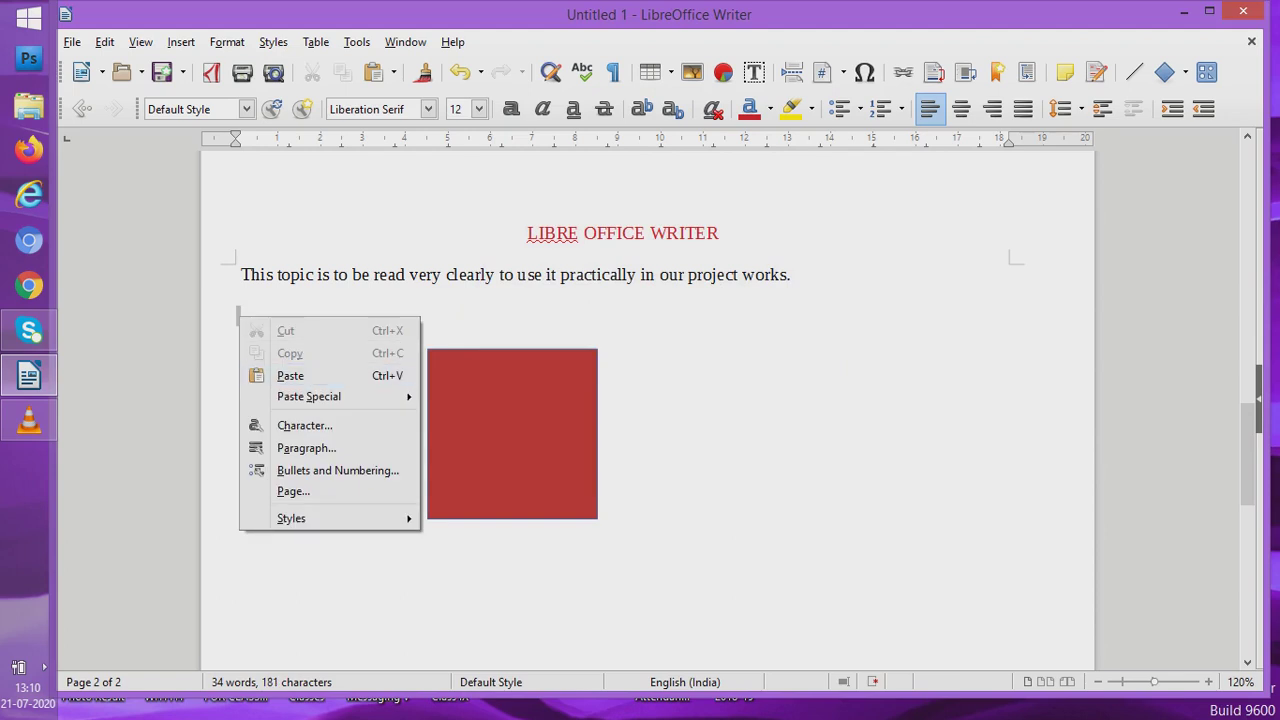
key(Escape)
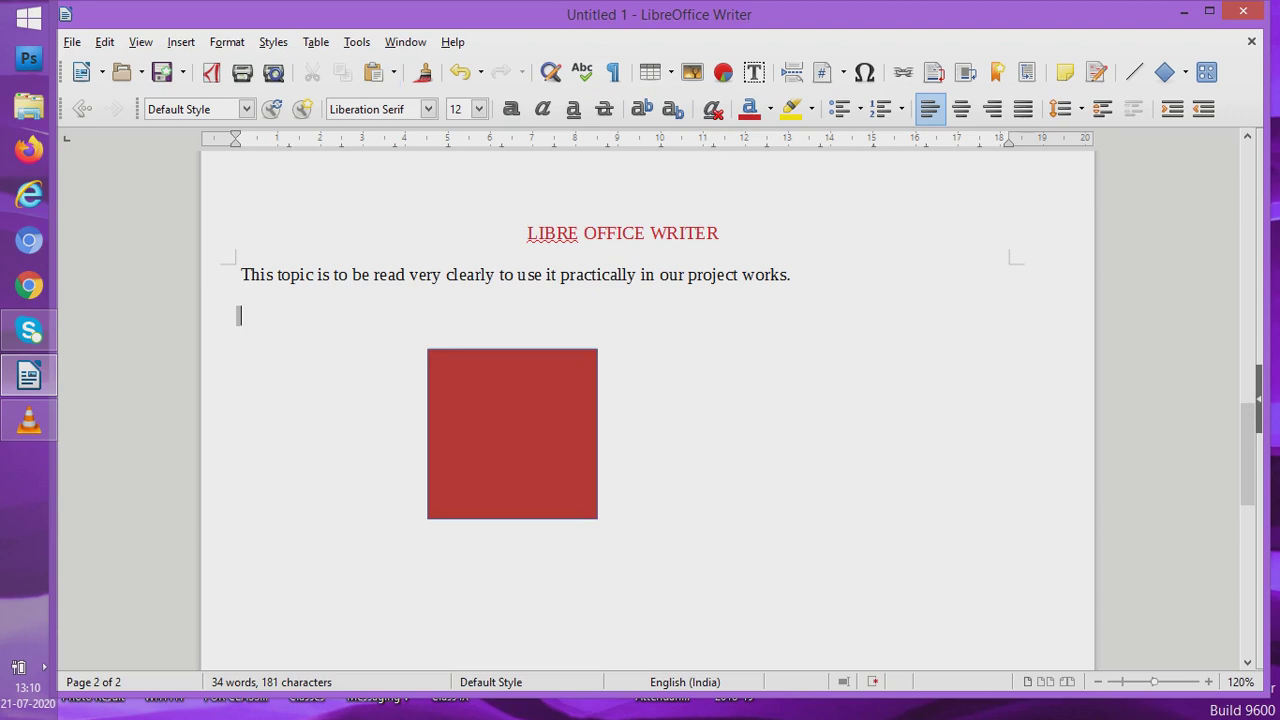
key(alt+i)
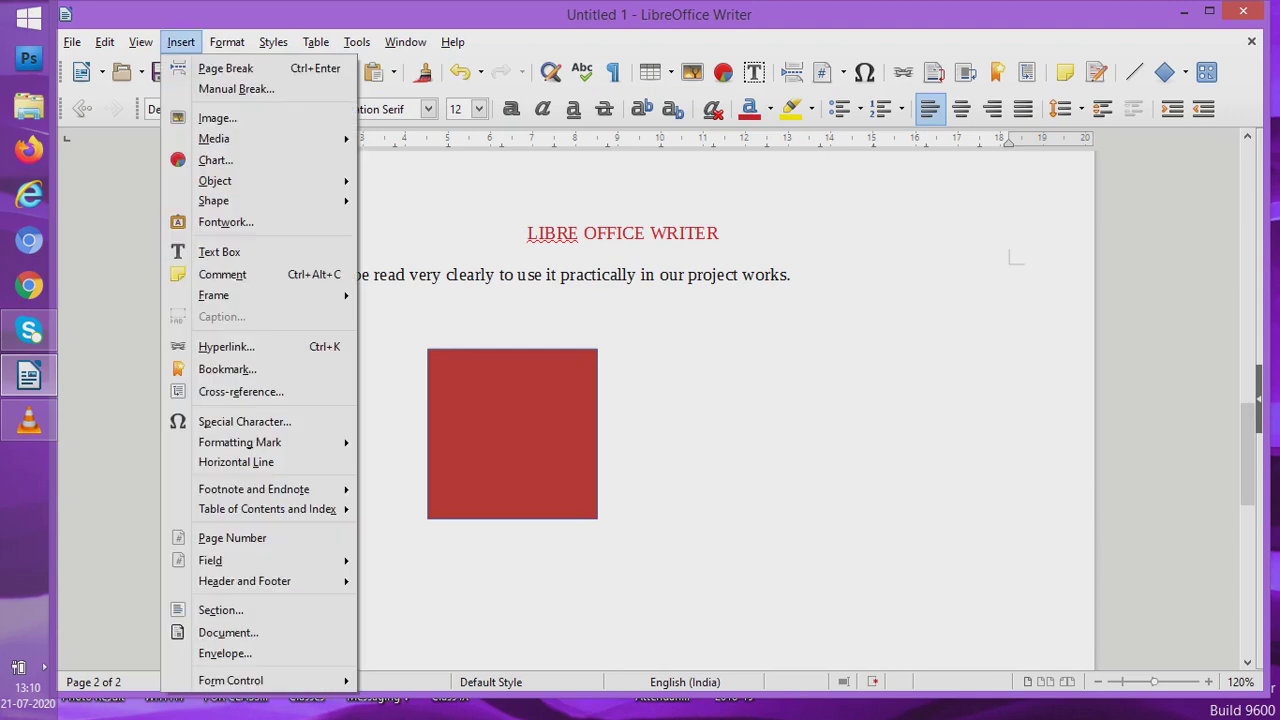
key(Escape)
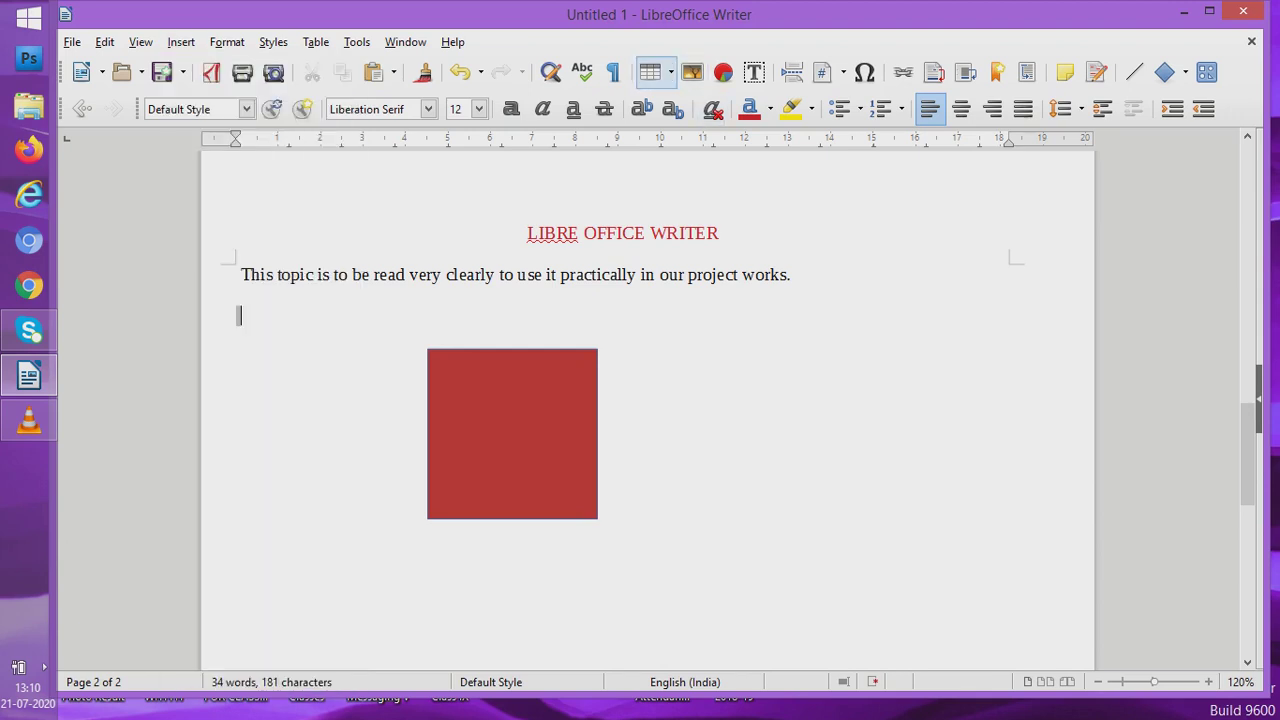
- Insert a table with 3 columns and 3 rows below the second page's paragraph
click(670, 72)
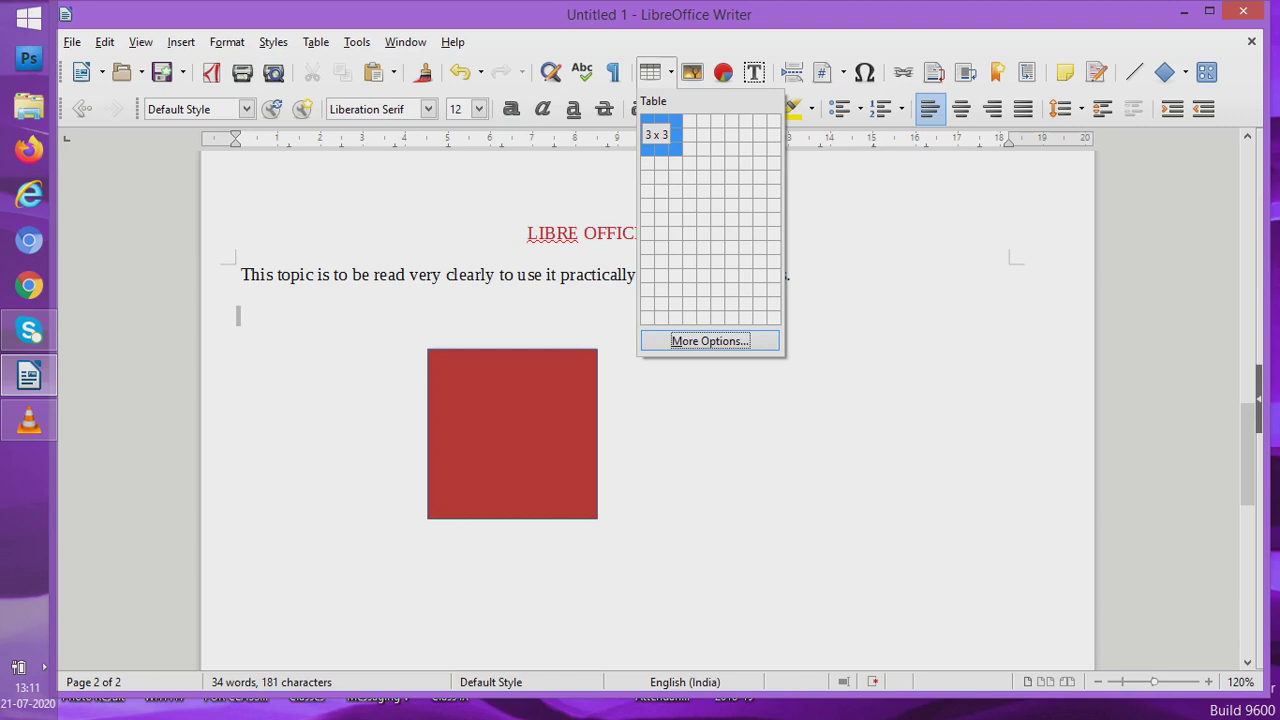
click(676, 148)
click(527, 233)
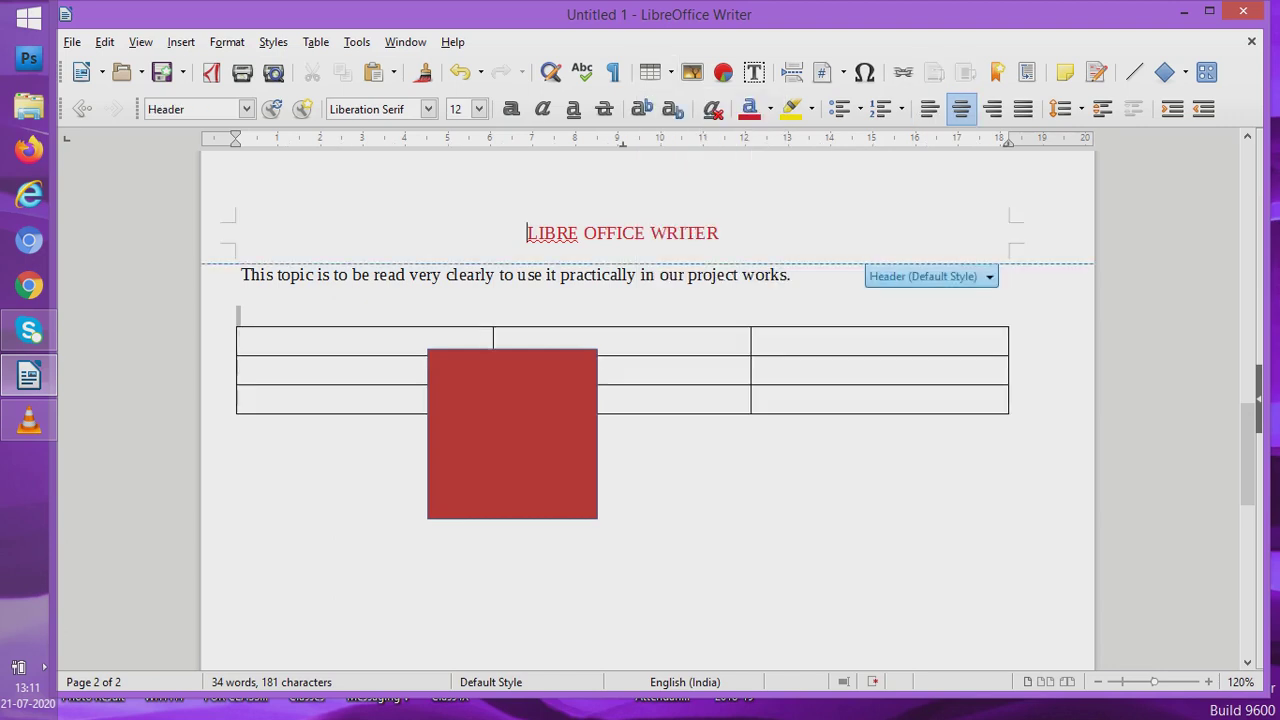
- Try making the table's second row taller, and undo the row height change
drag(480, 384, 480, 426)
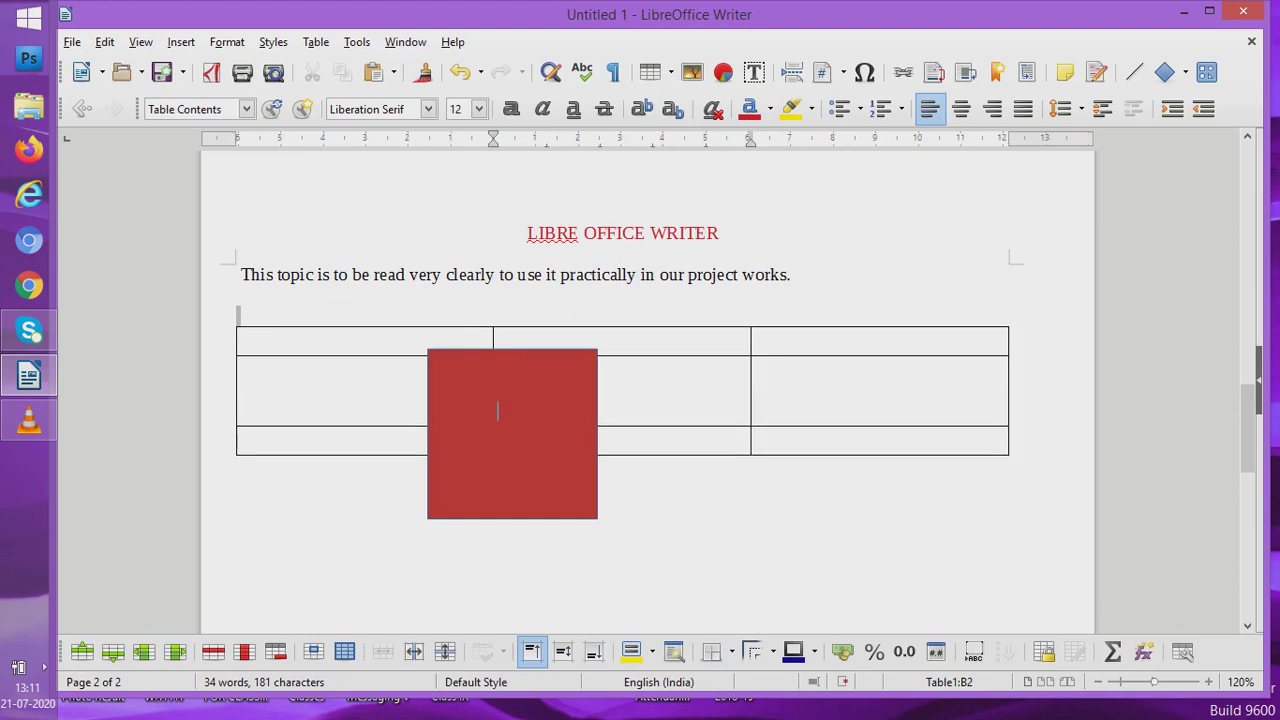
key(ctrl+z)
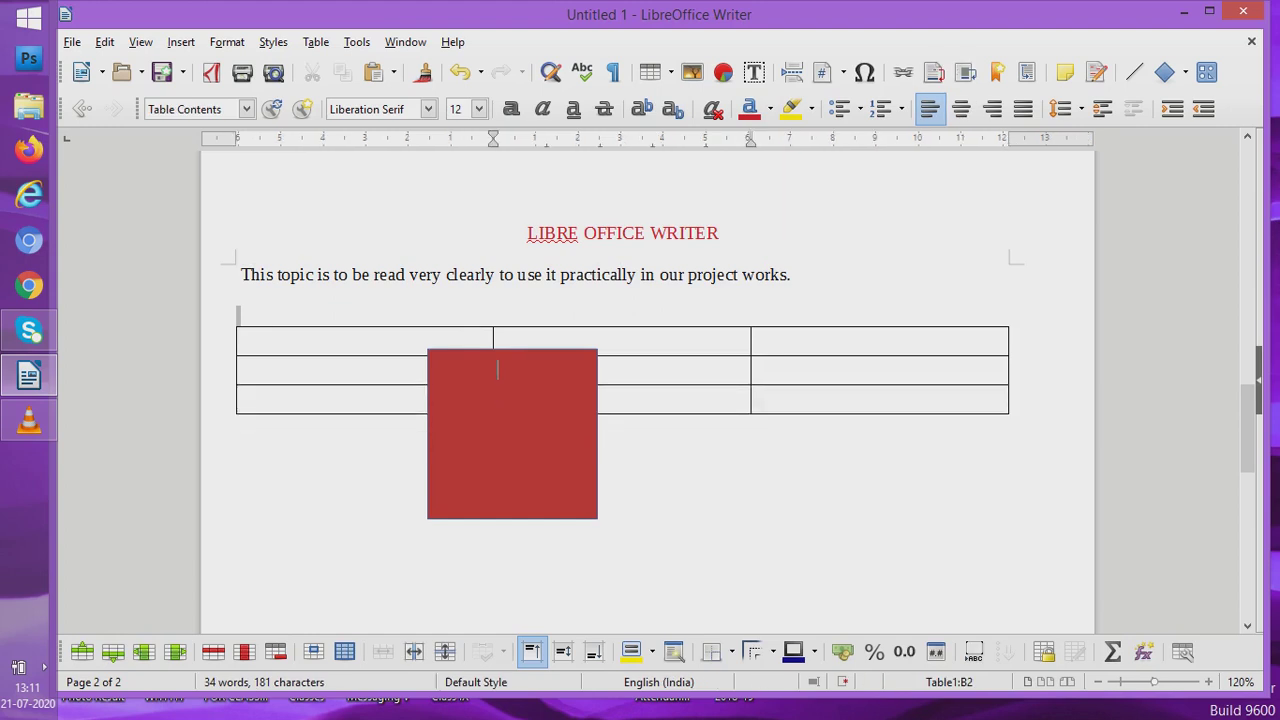
click(260, 423)
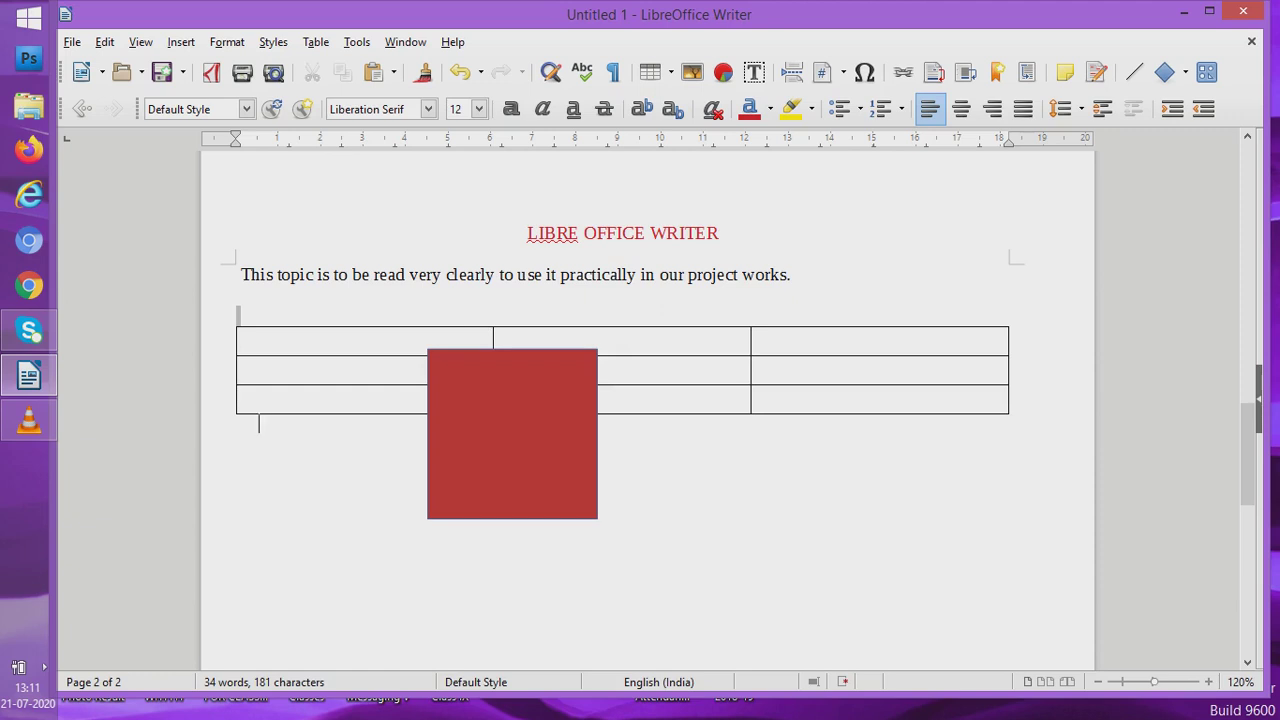
- Try deleting the table's first two columns, and undo both column deletions
click(242, 340)
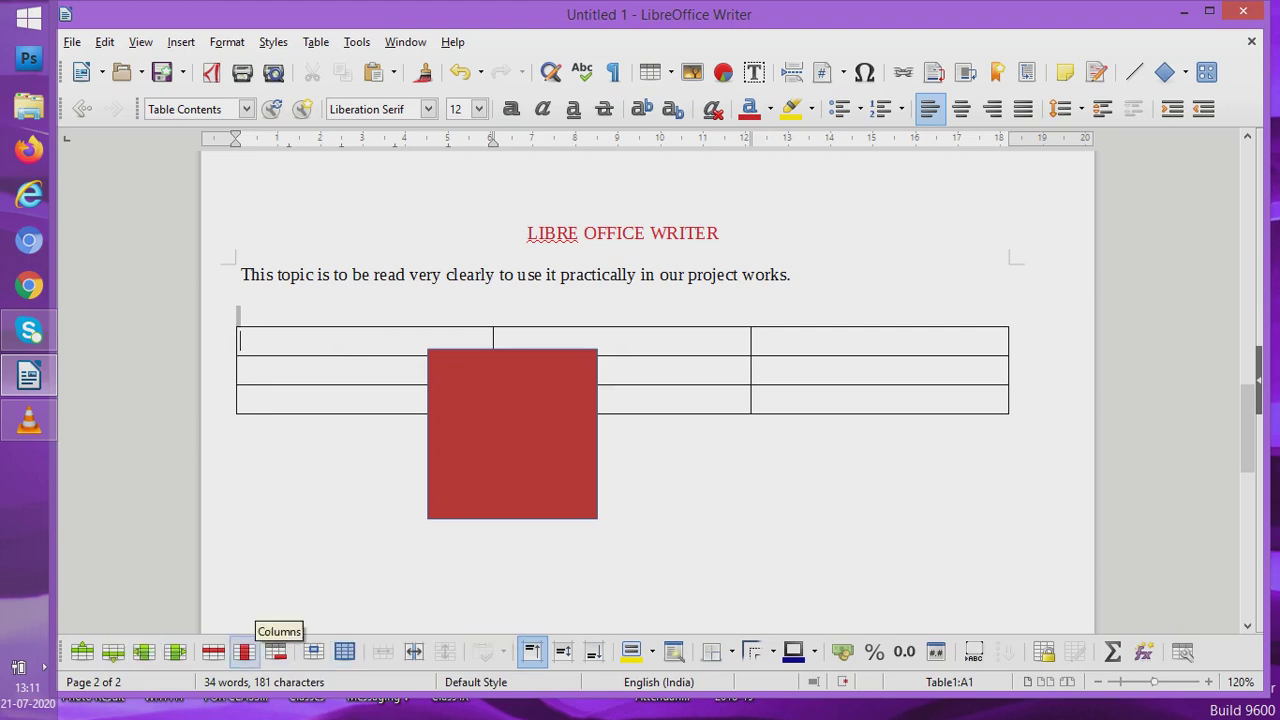
double_click(244, 652)
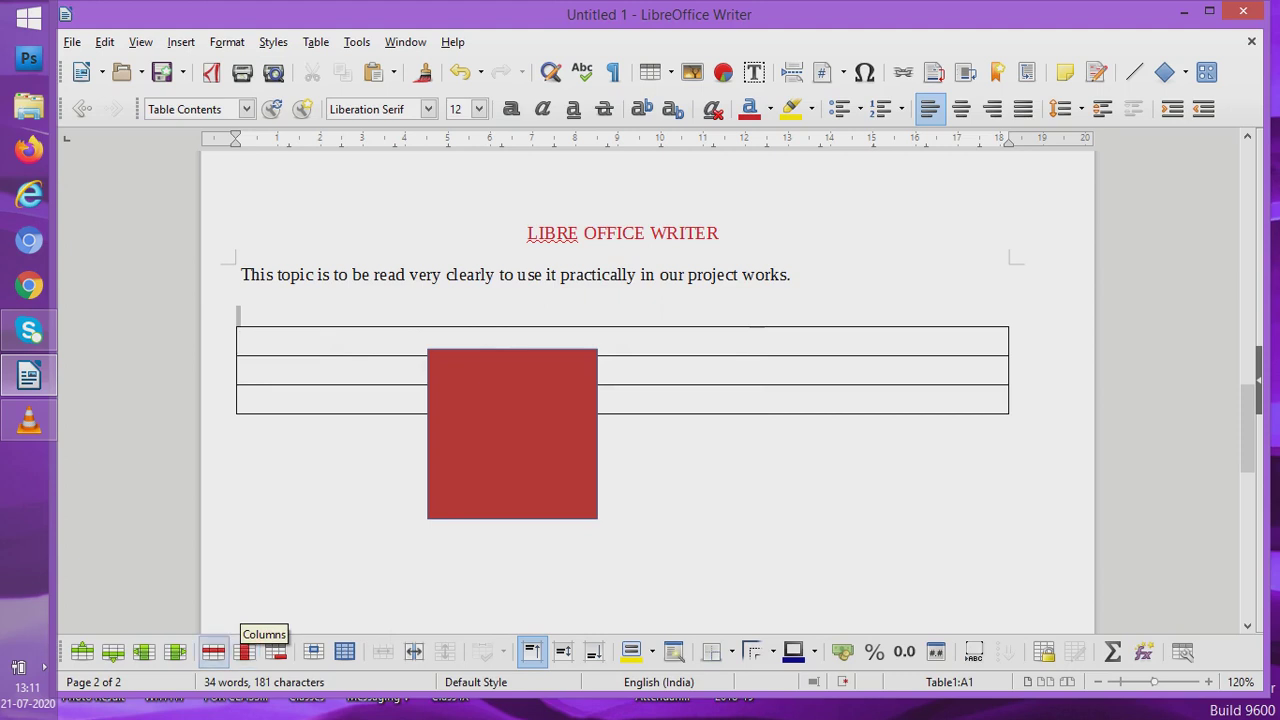
key(ctrl+z)
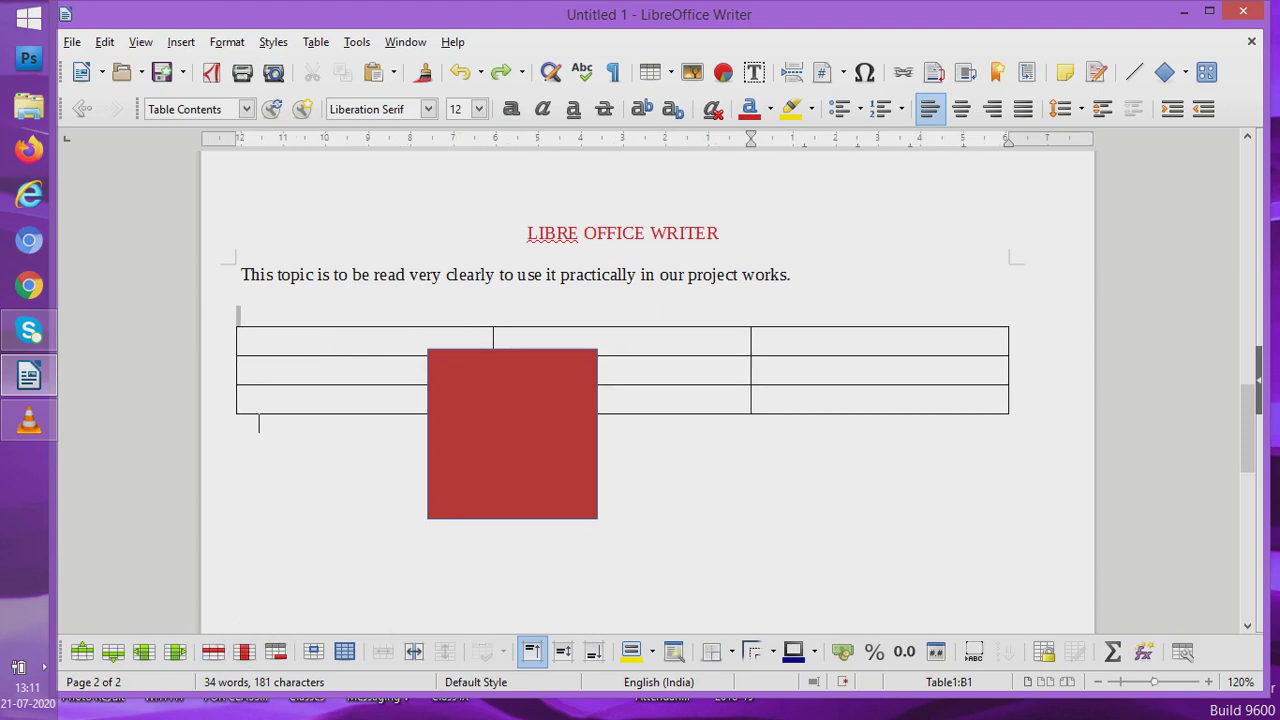
key(ctrl+z)
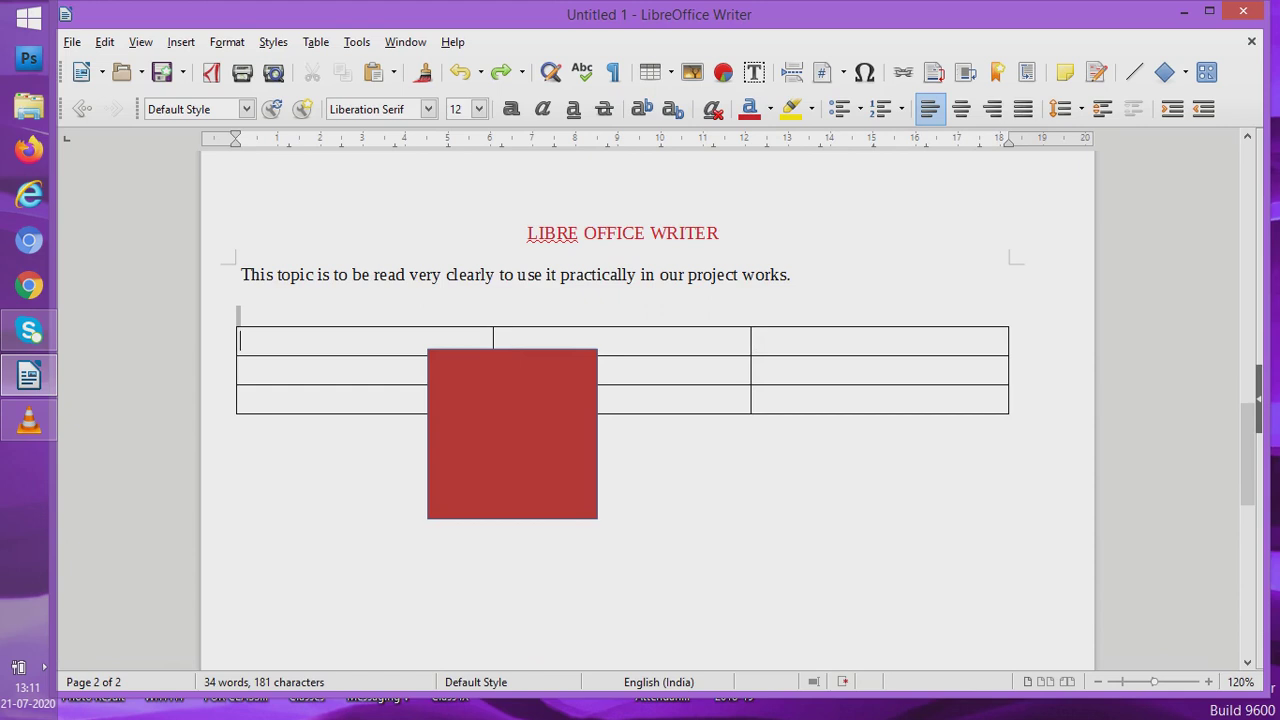
- Fill the table's first row with the headings Name, Age and Salary
text(nAMe)
key(Tab)
text(A)
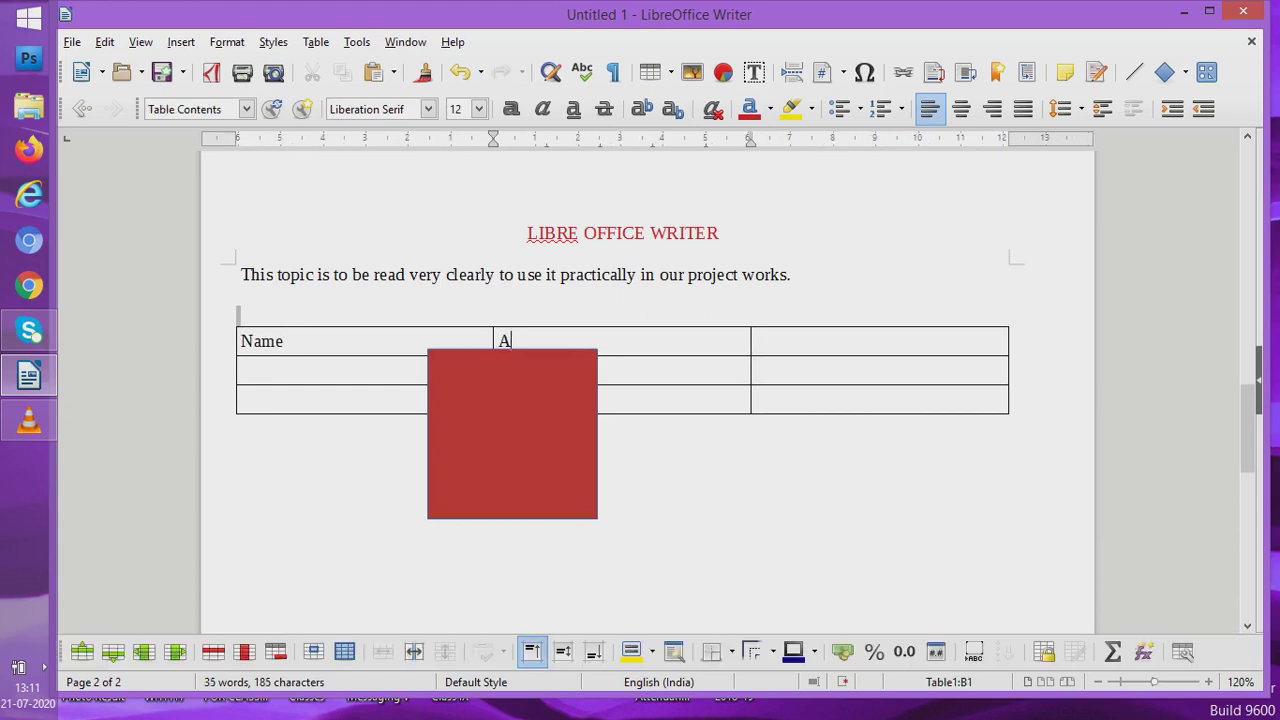
text(ge)
key(Tab)
text(Salary)
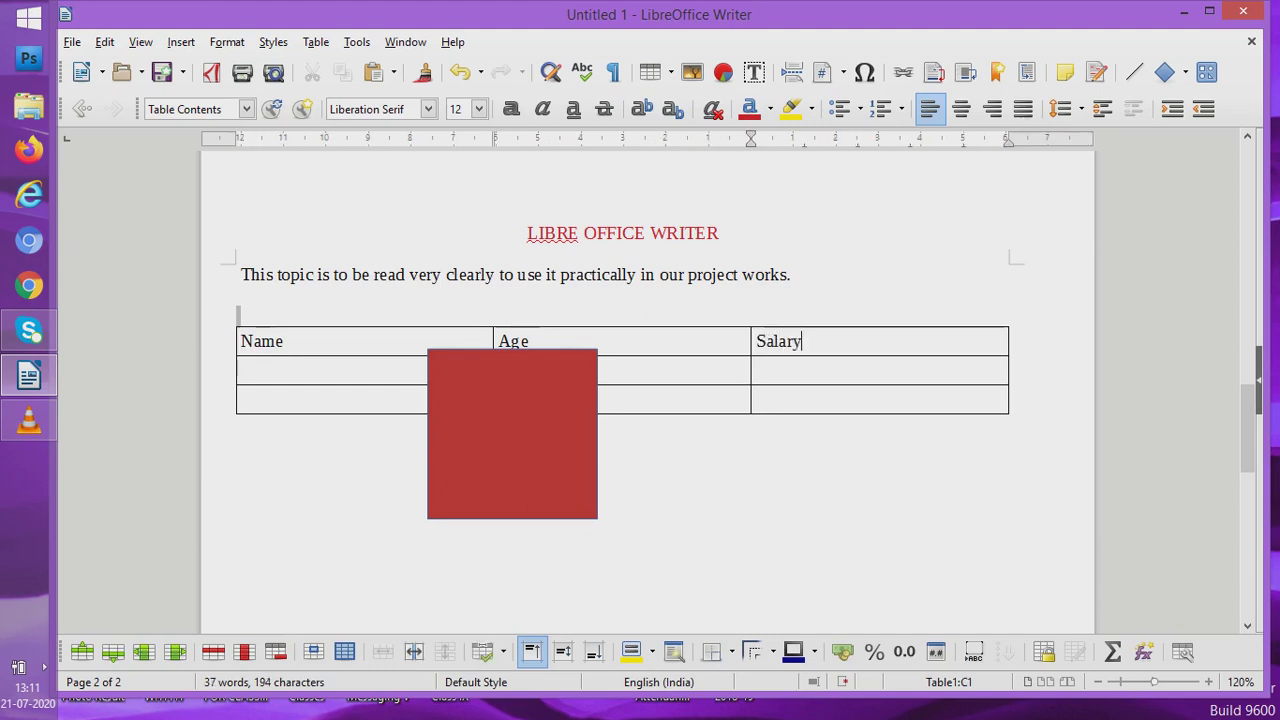
key(Tab)
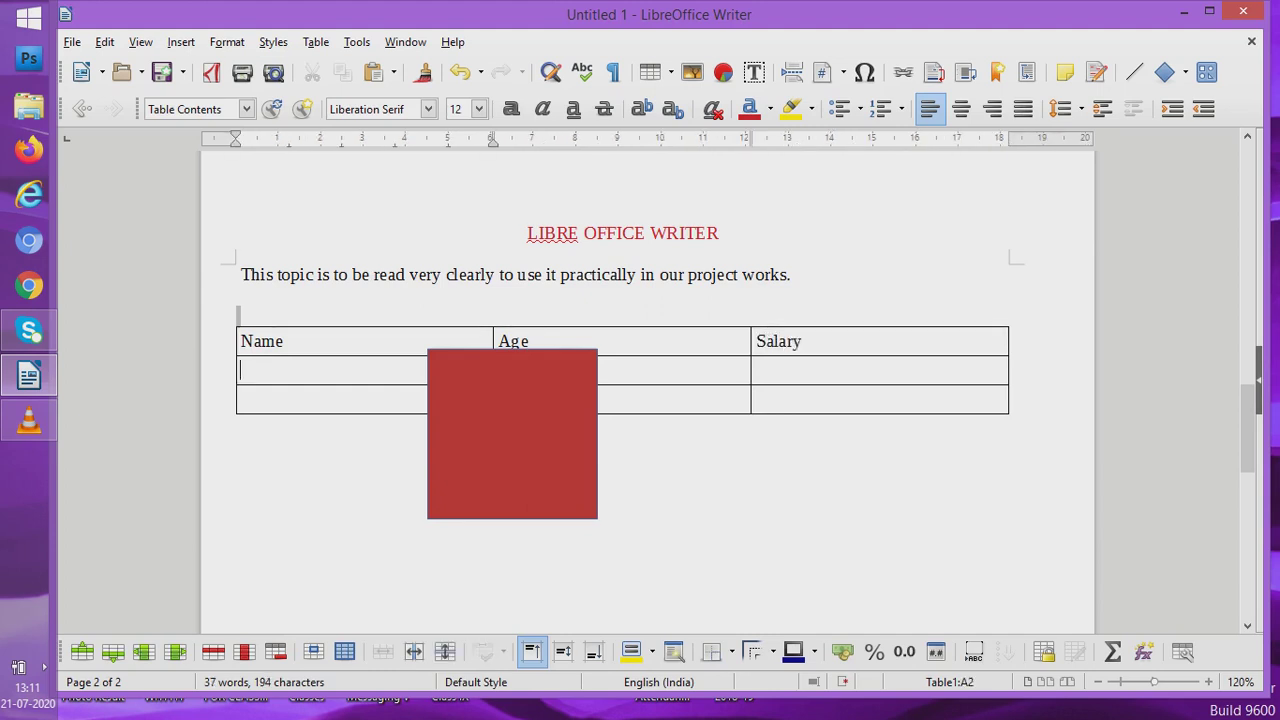
- Enter a person's first name under Name and the age 45 under Age in the table's second row
text(Joe)
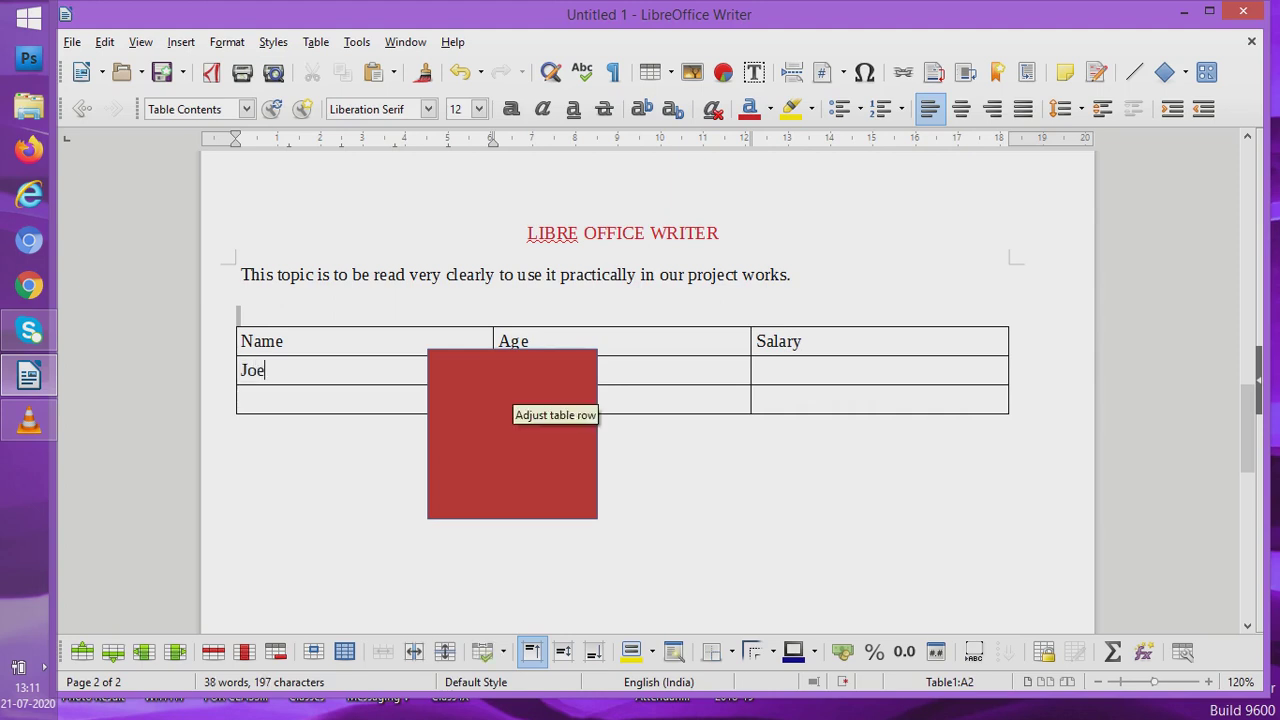
key(Tab)
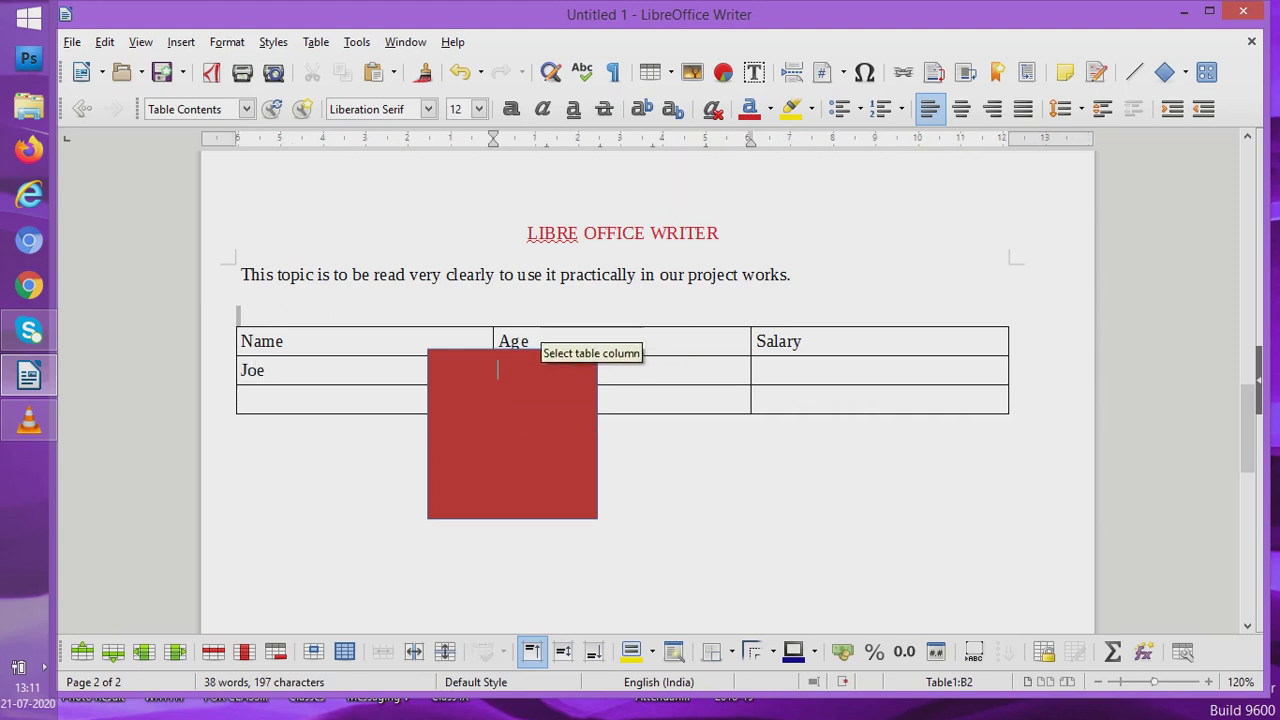
click(240, 329)
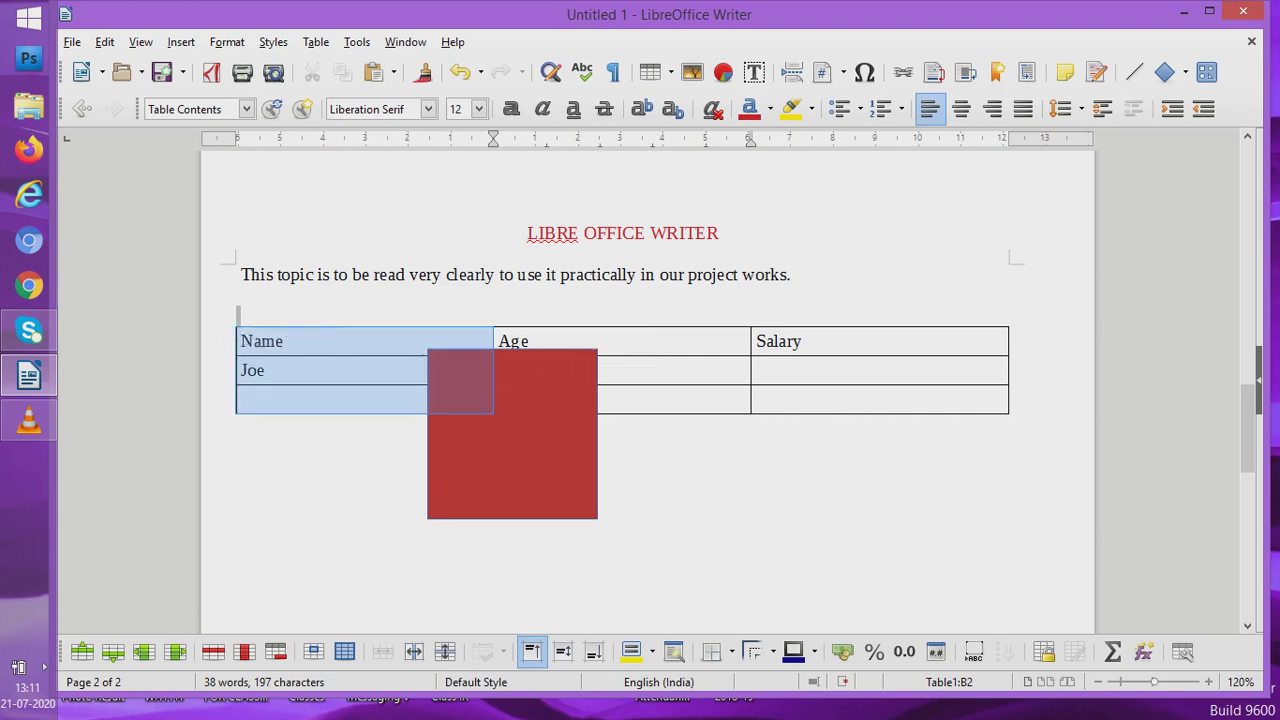
click(615, 375)
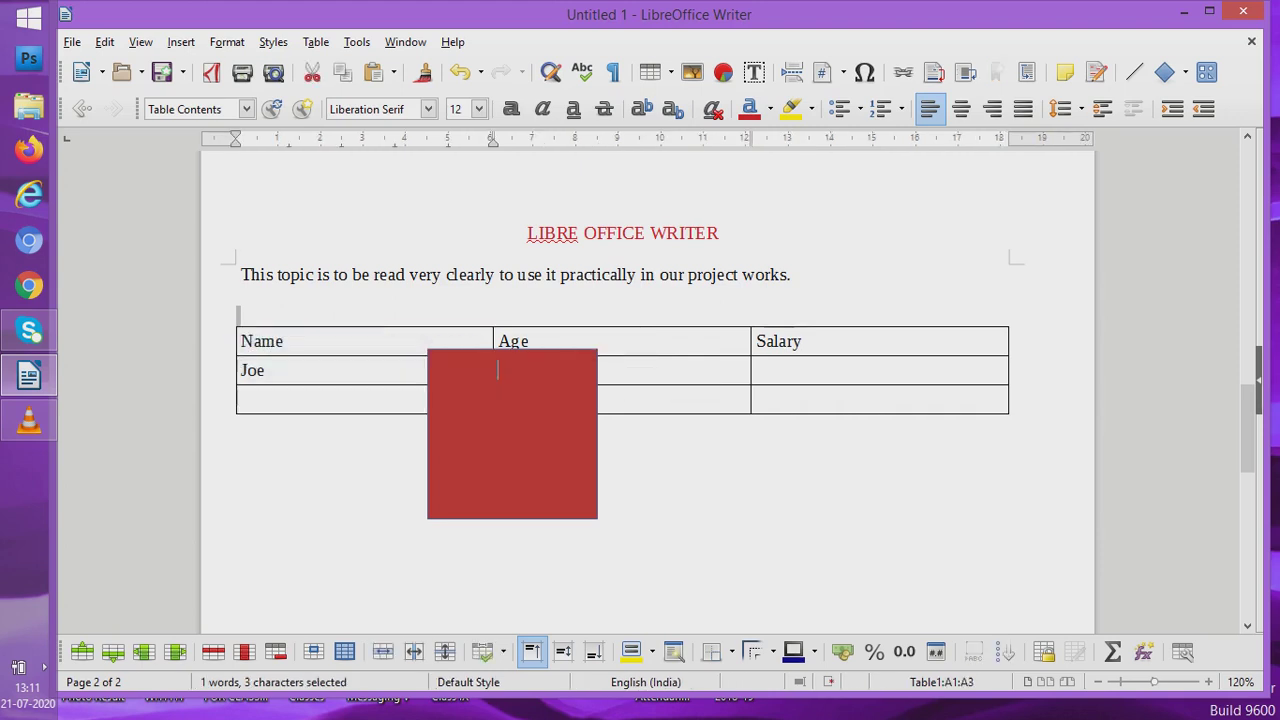
text(25)
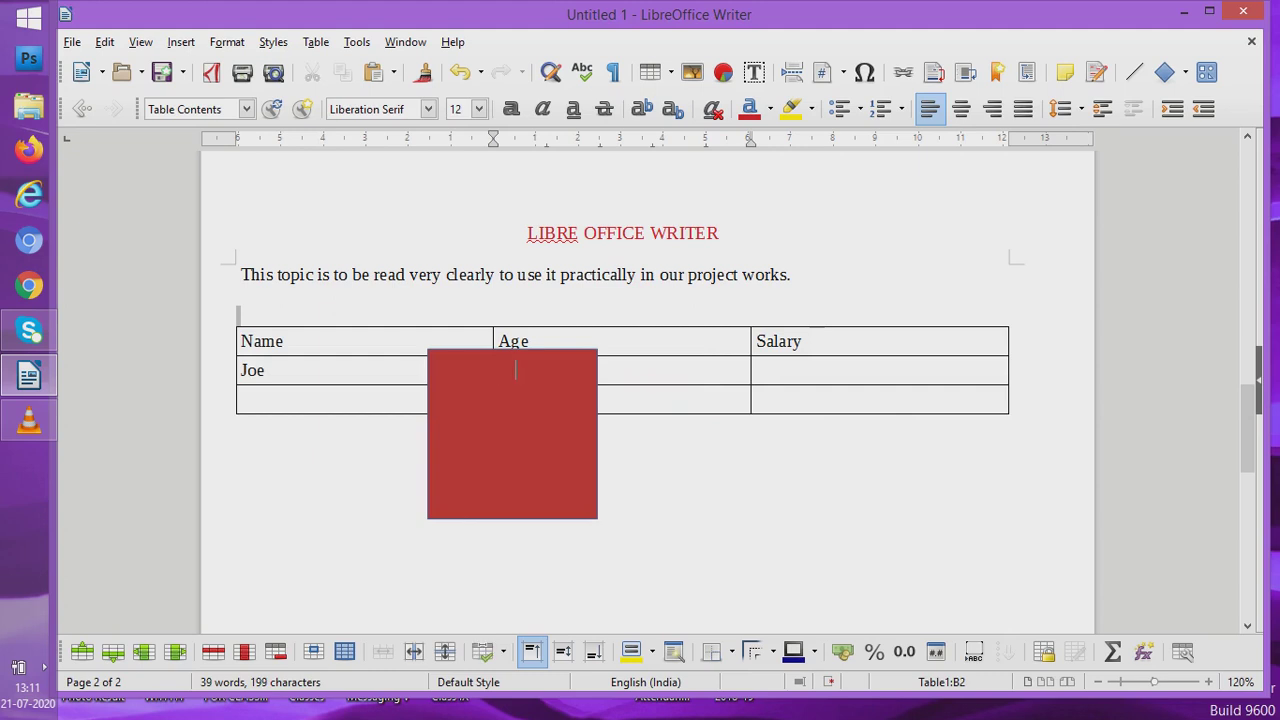
click(256, 424)
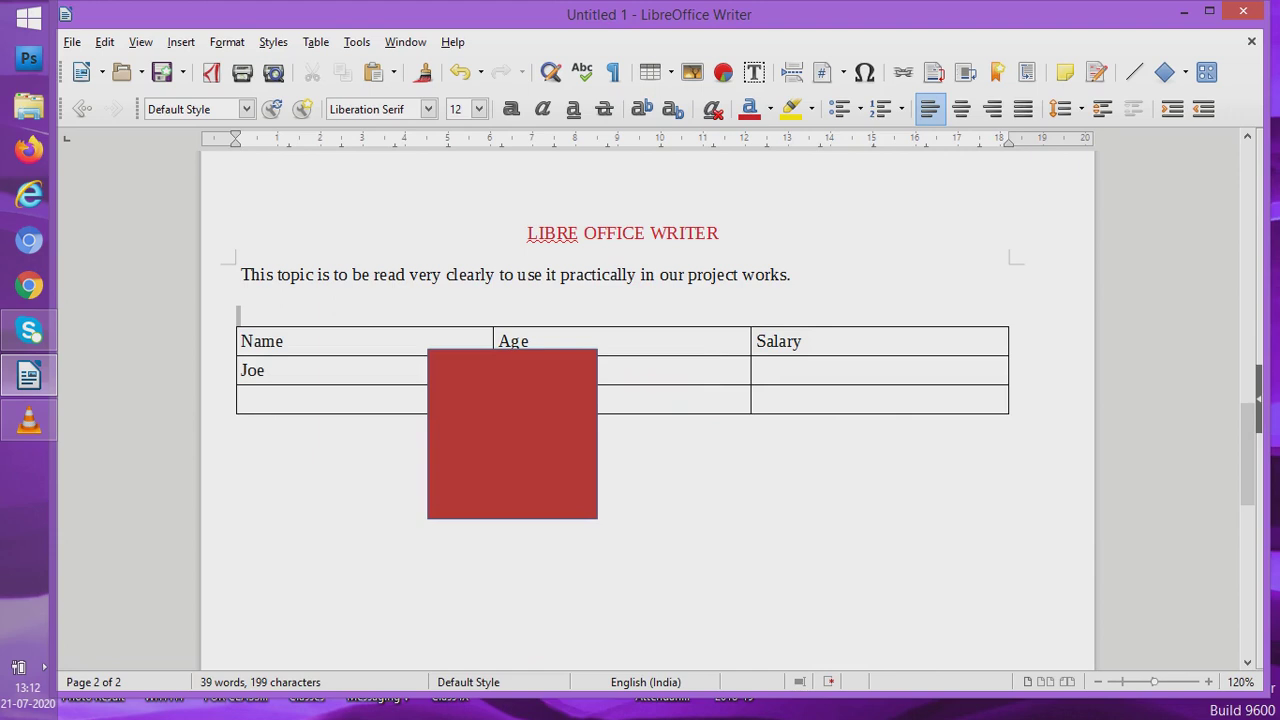
click(241, 399)
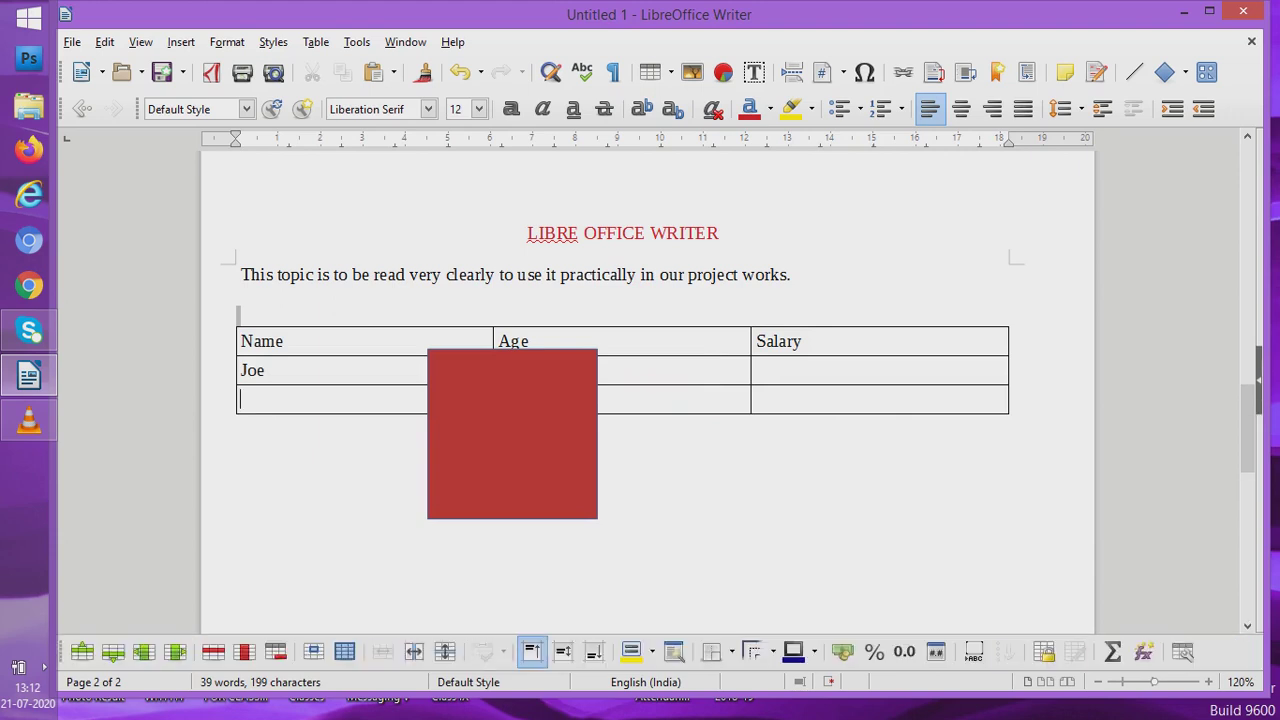
right_click(431, 350)
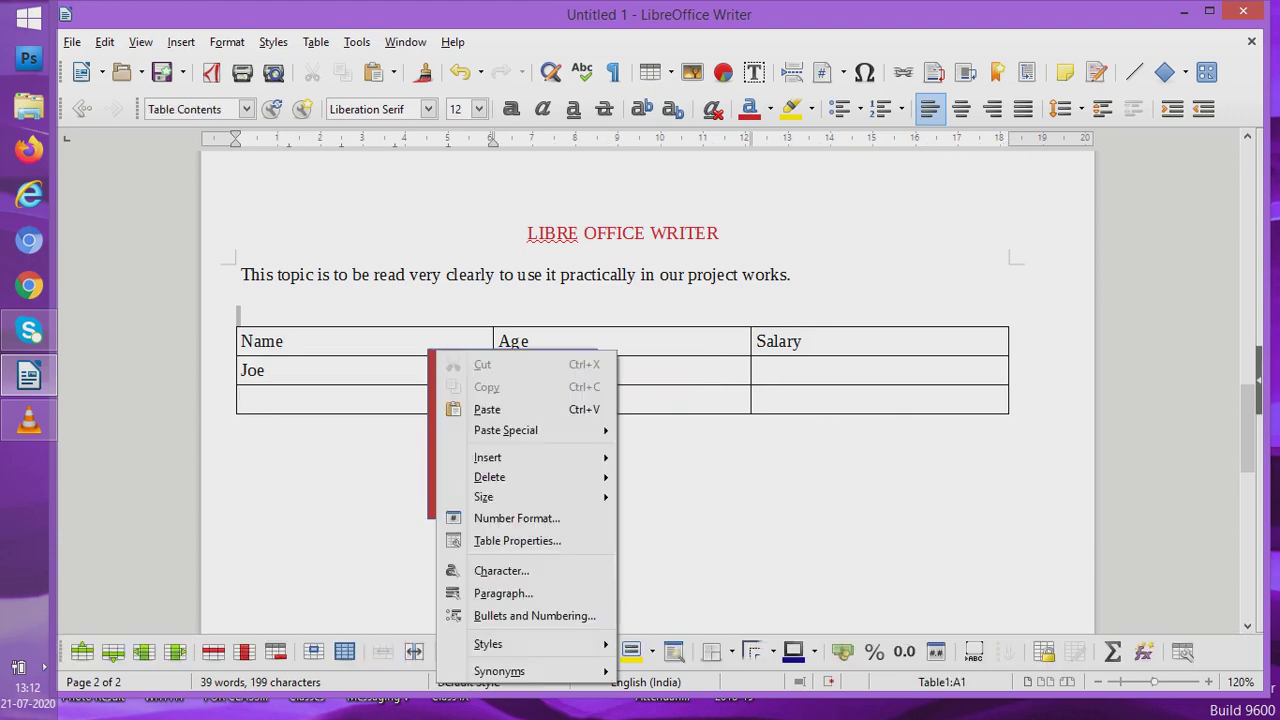
mouse_move(490, 477)
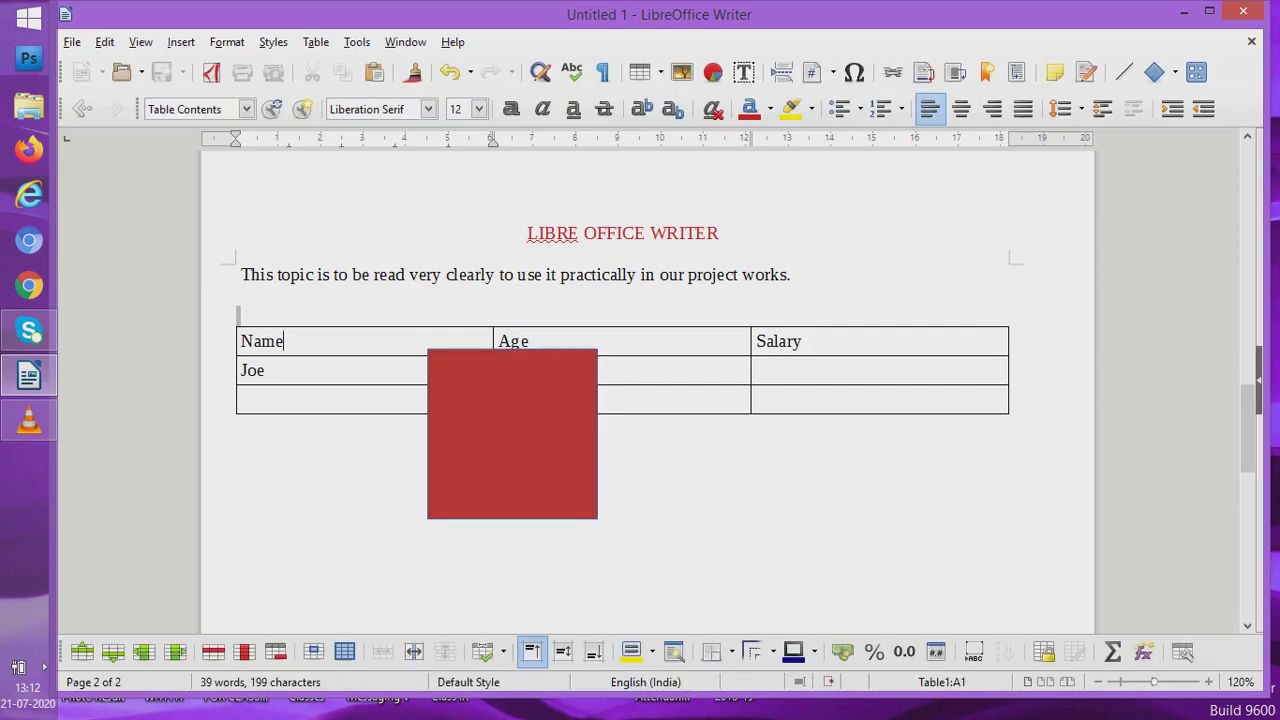
- Add empty lines above the table to move the whole table below the red square
click(260, 315)
key(Return)
key(Return)
key(Return)
key(Return)
key(Return)
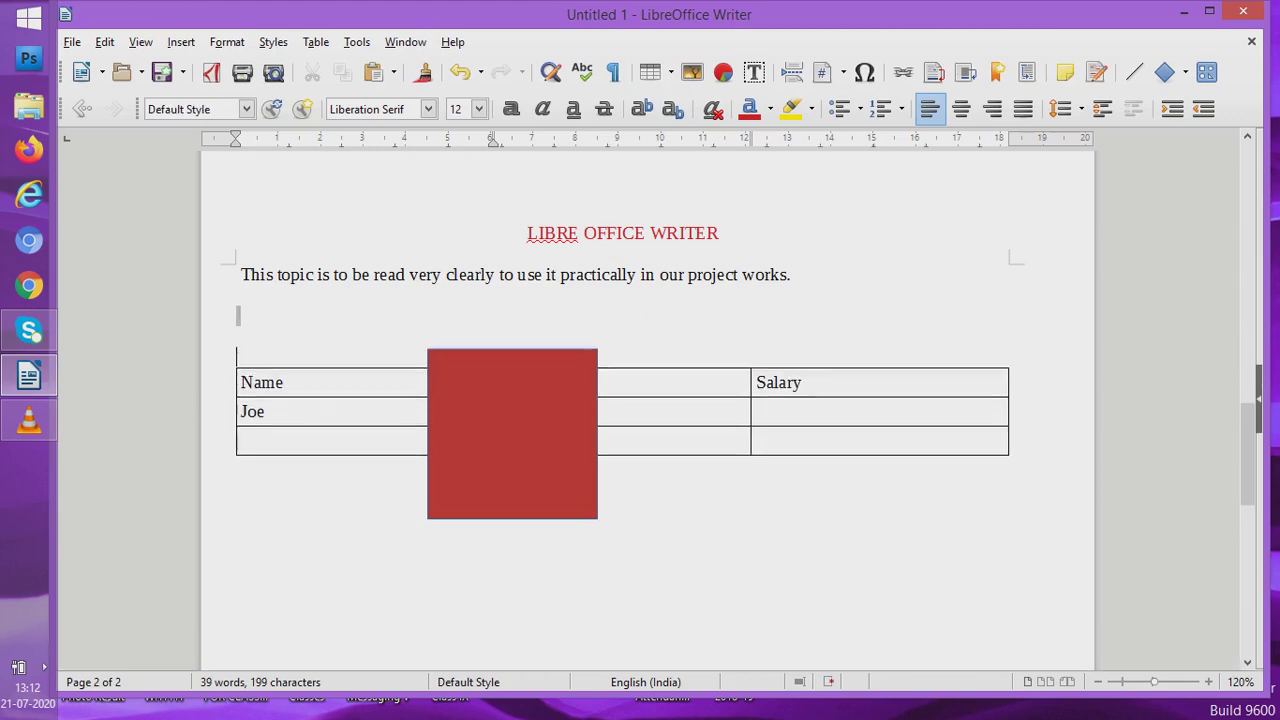
key(Return)
key(Return)
key(Return)
key(Return)
key(Return)
key(Return)
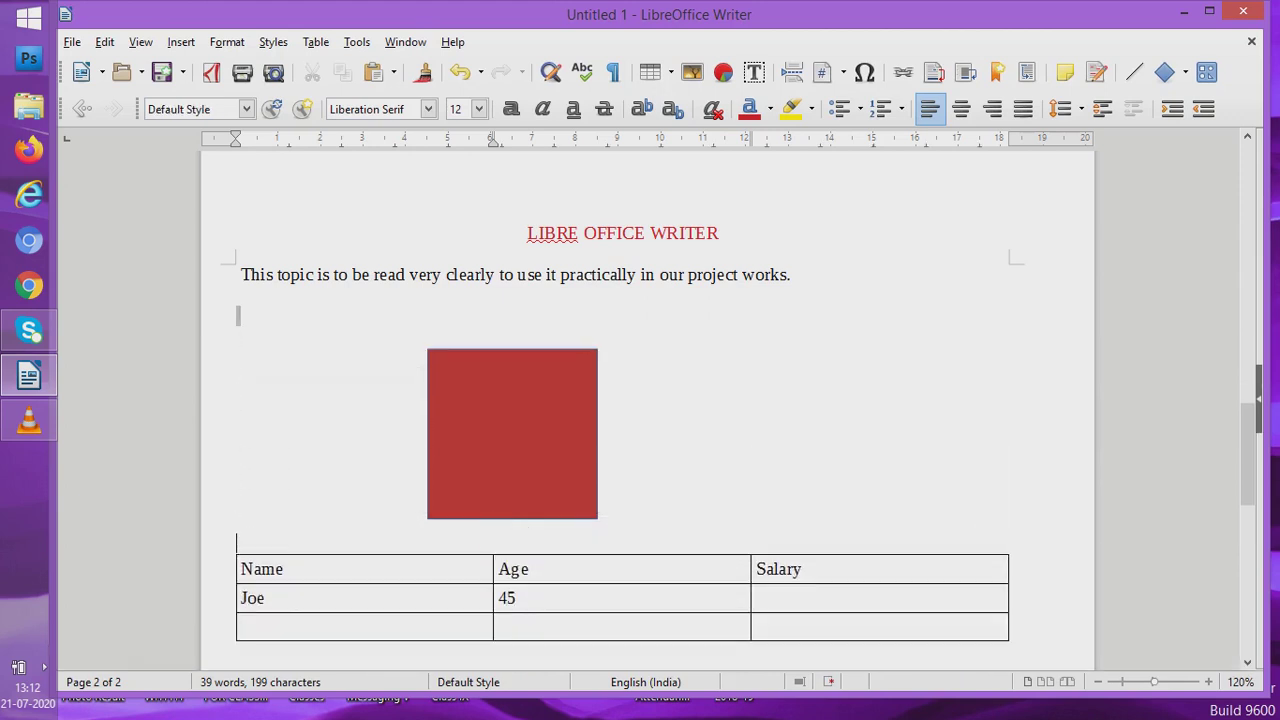
- Enter 500000 under Salary in the table's second row and move on to the third row
click(756, 597)
text(500000)
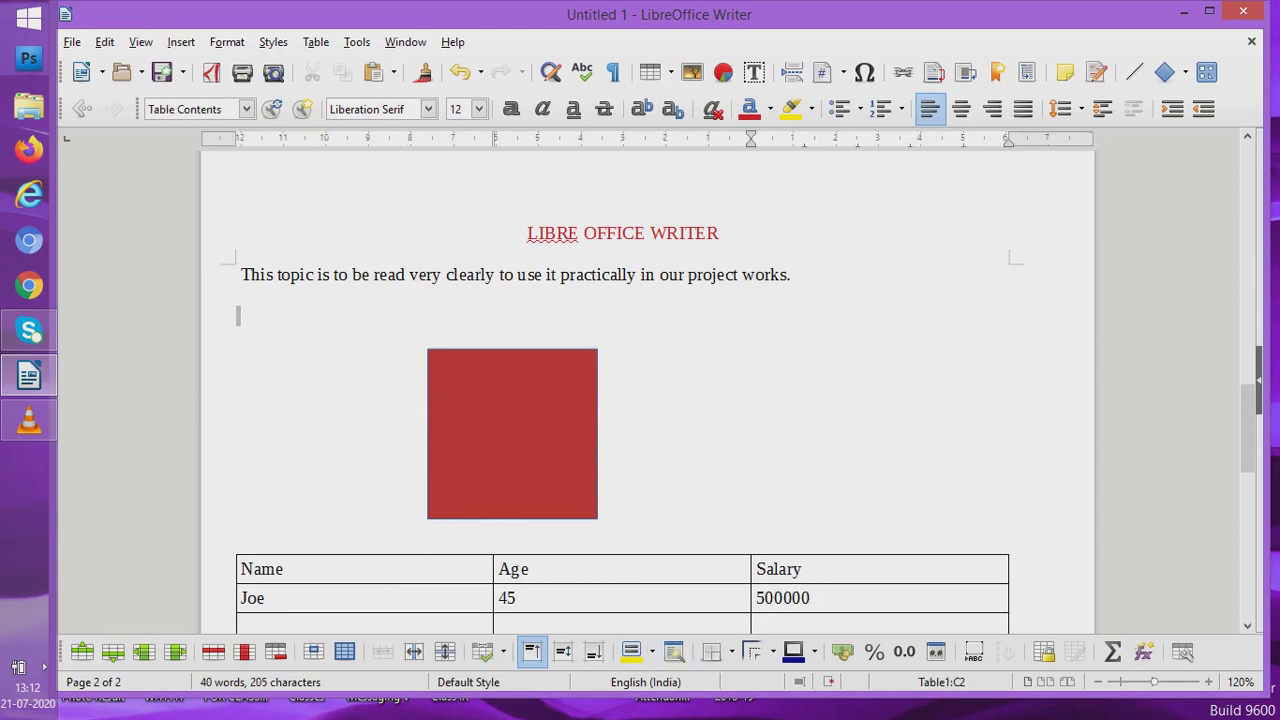
key(Tab)
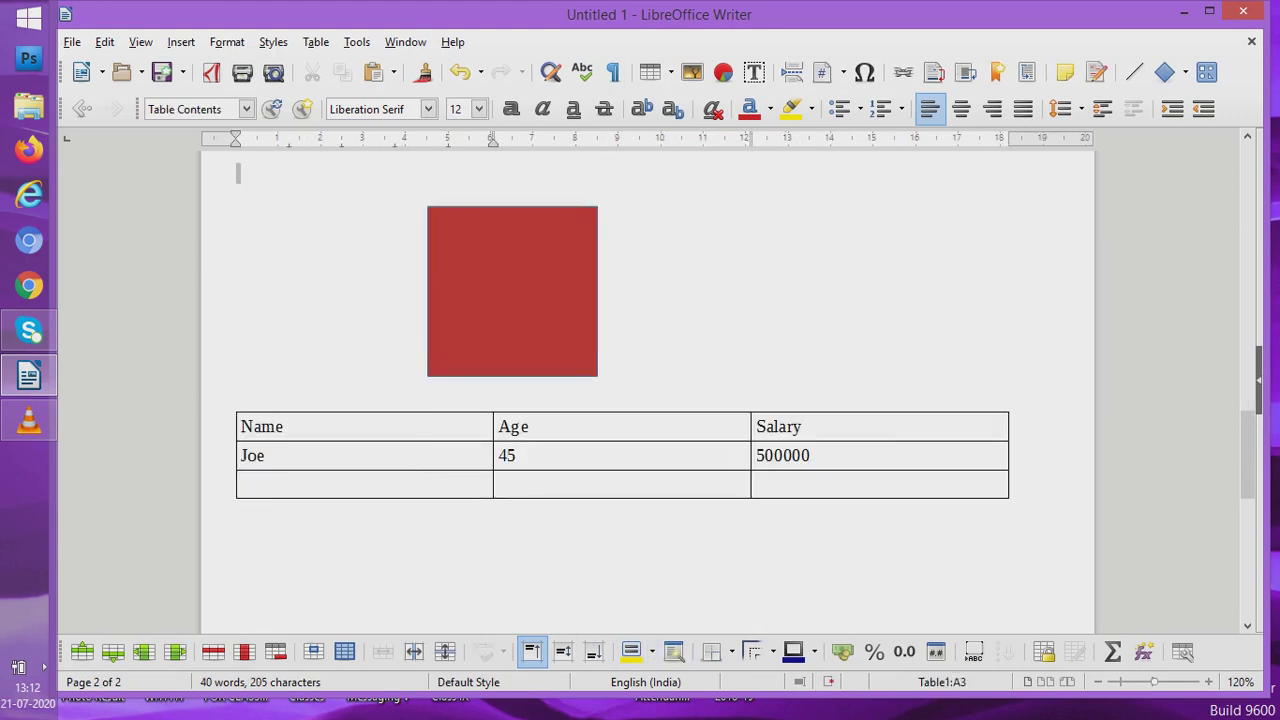
- Fill the table's third row with another person's first name, the age 50 and the salary 100000
text(Scott)
key(Tab)
text(50)
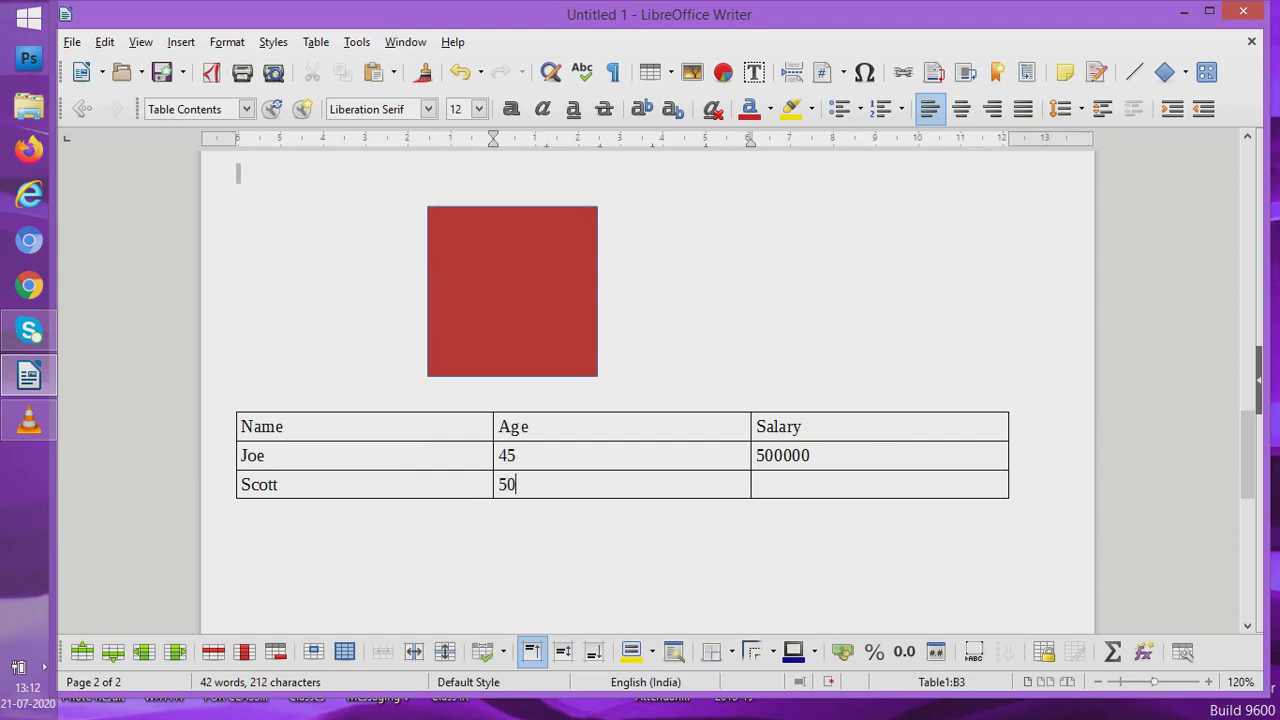
key(Tab)
text(10000000)
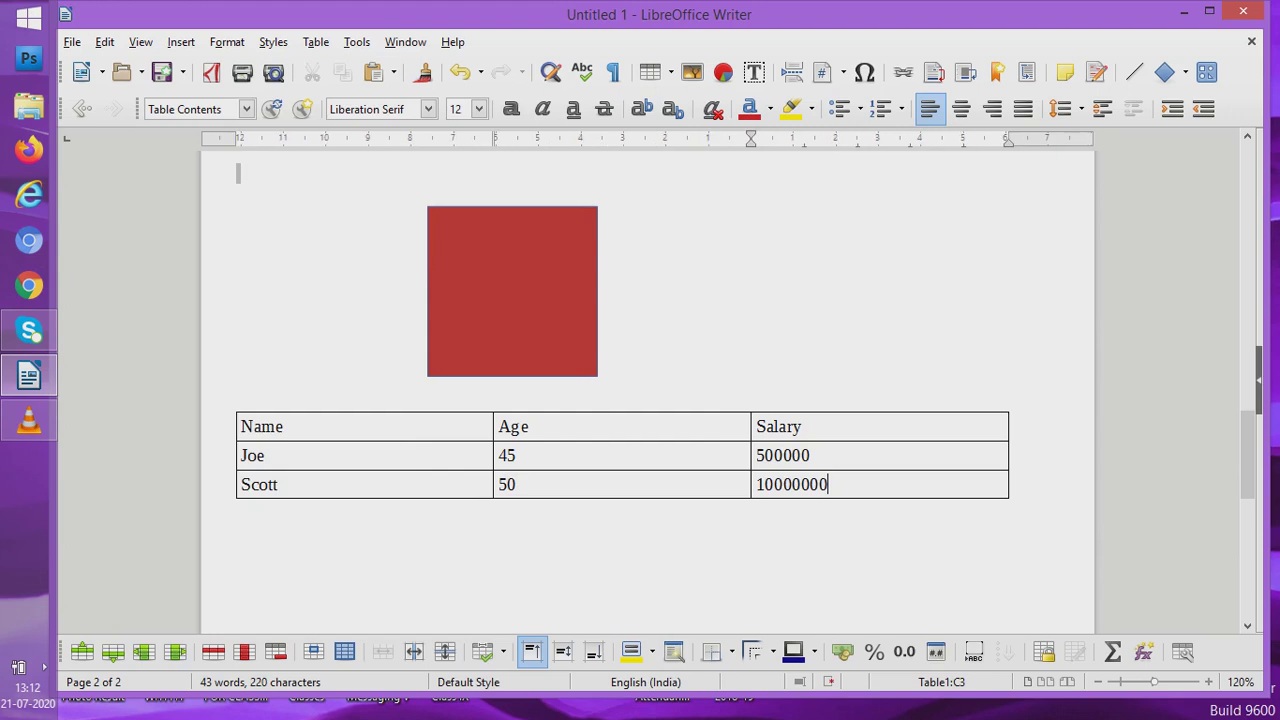
key(BackSpace)
key(BackSpace)
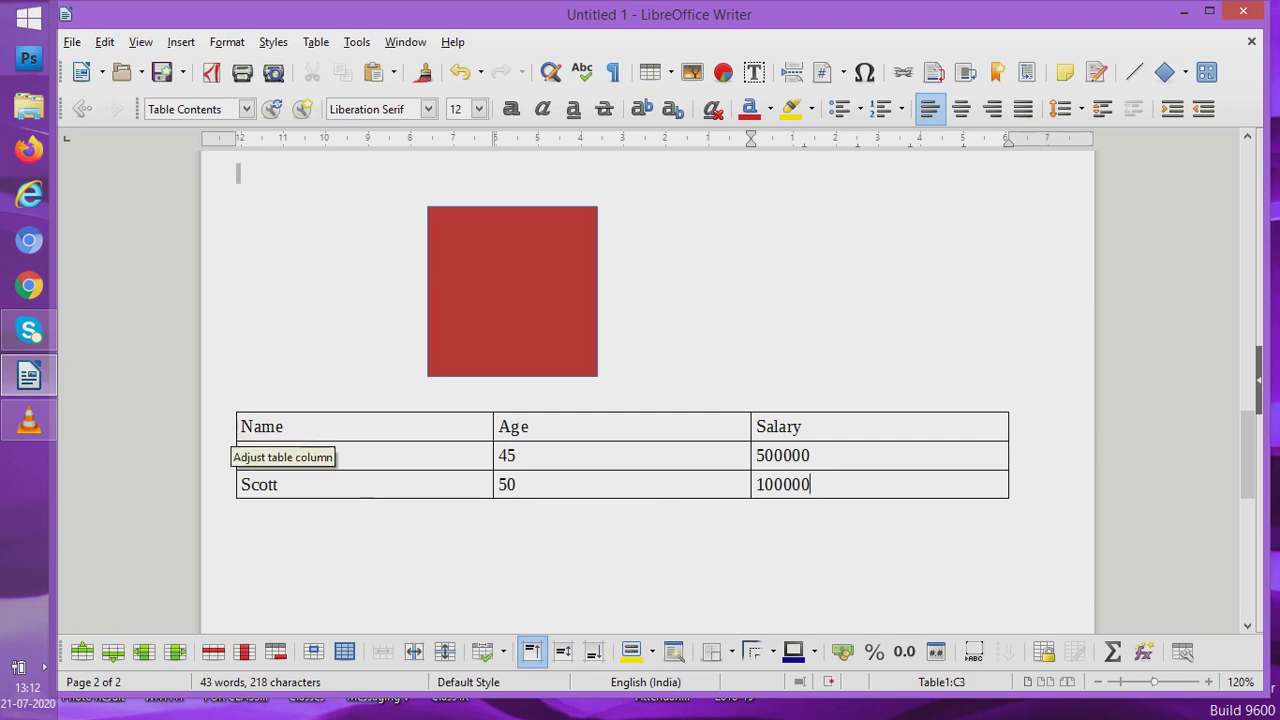
- Set the background color of the Name heading cell to Light Purple 2 in the table properties
click(260, 426)
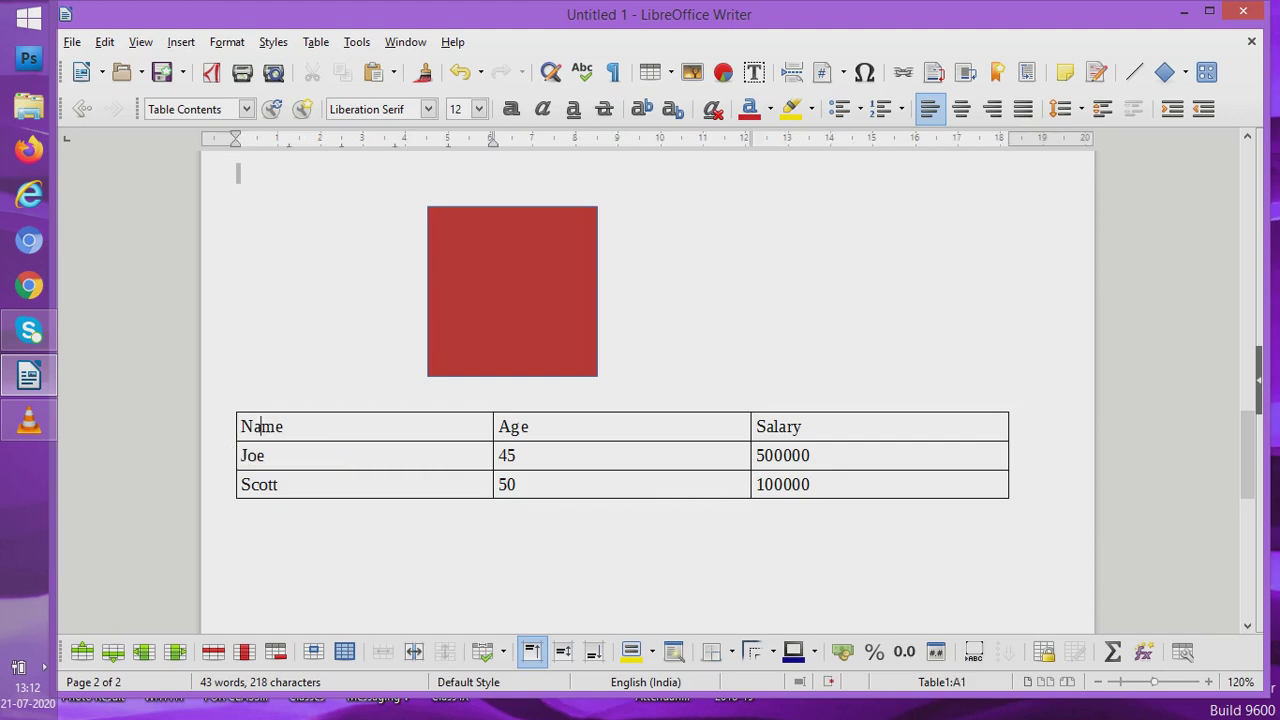
right_click(261, 427)
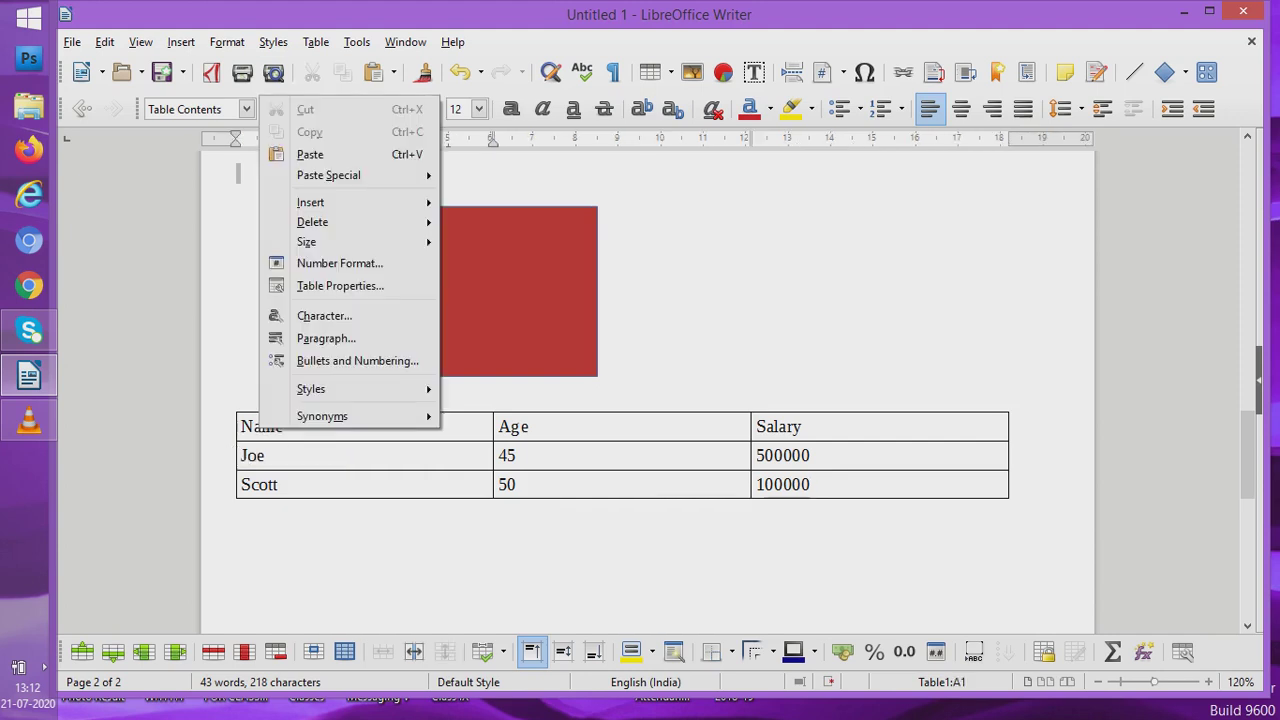
mouse_move(330, 416)
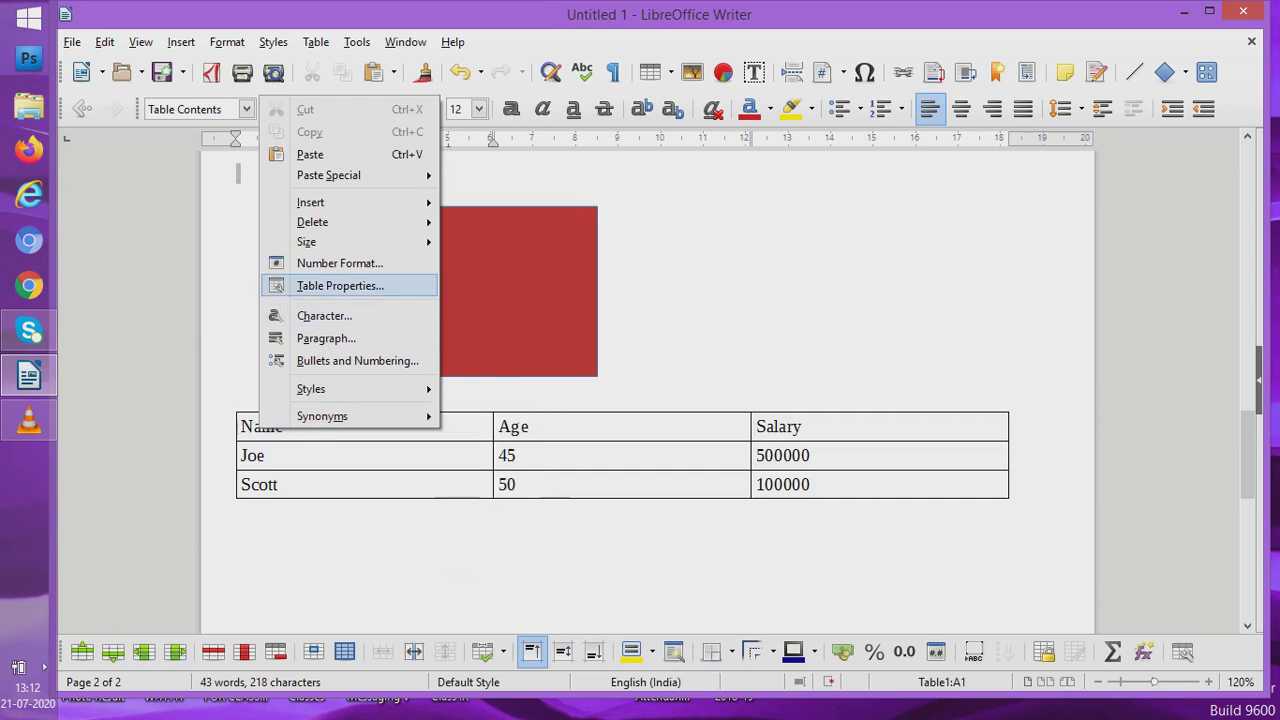
click(340, 286)
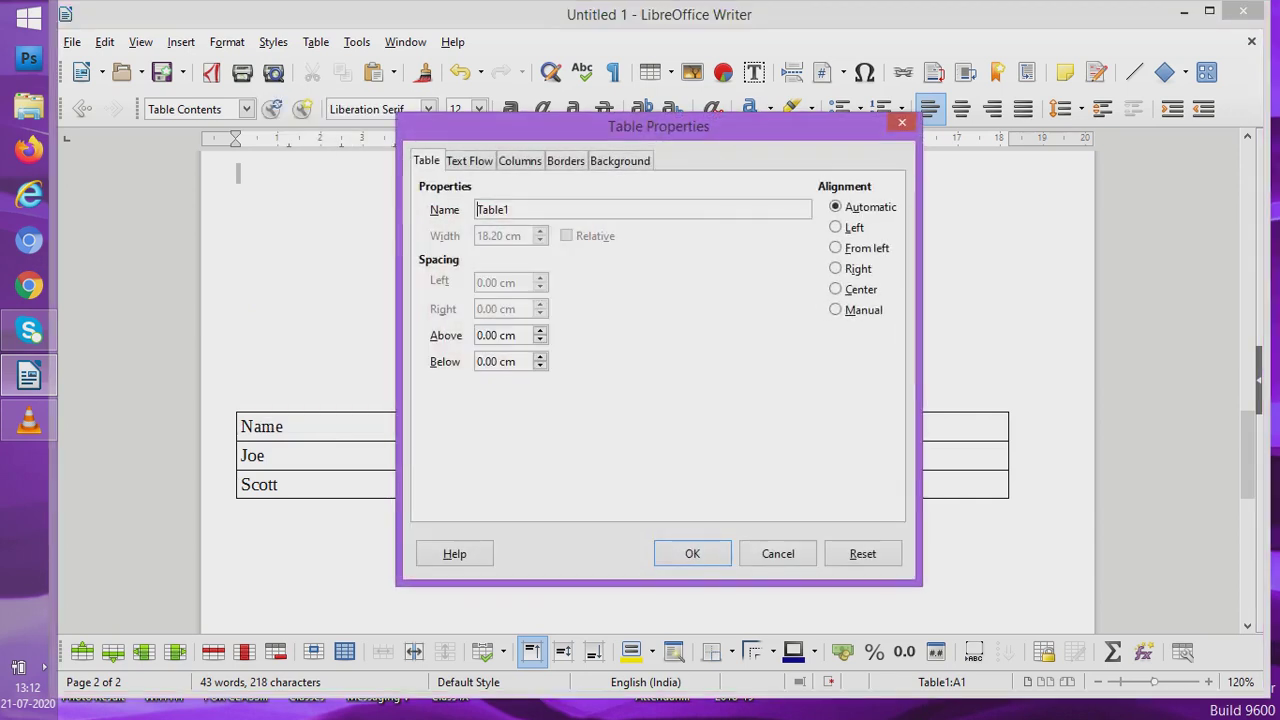
click(619, 160)
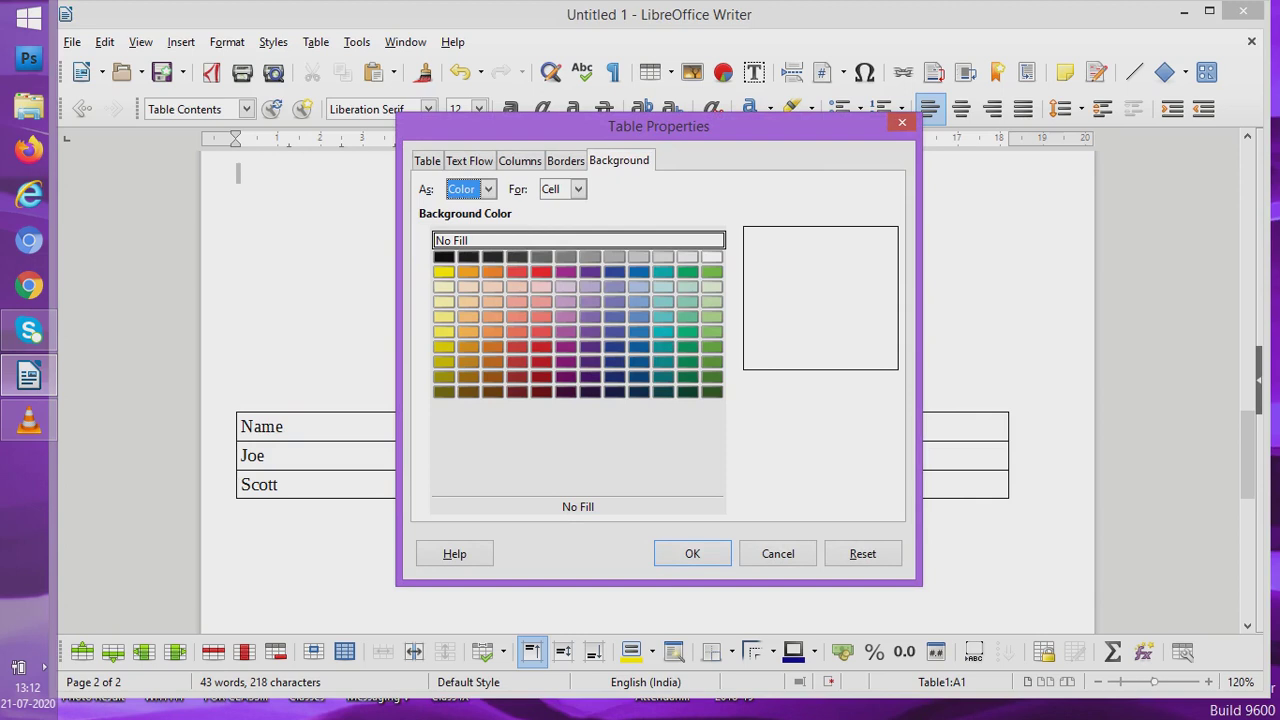
click(590, 316)
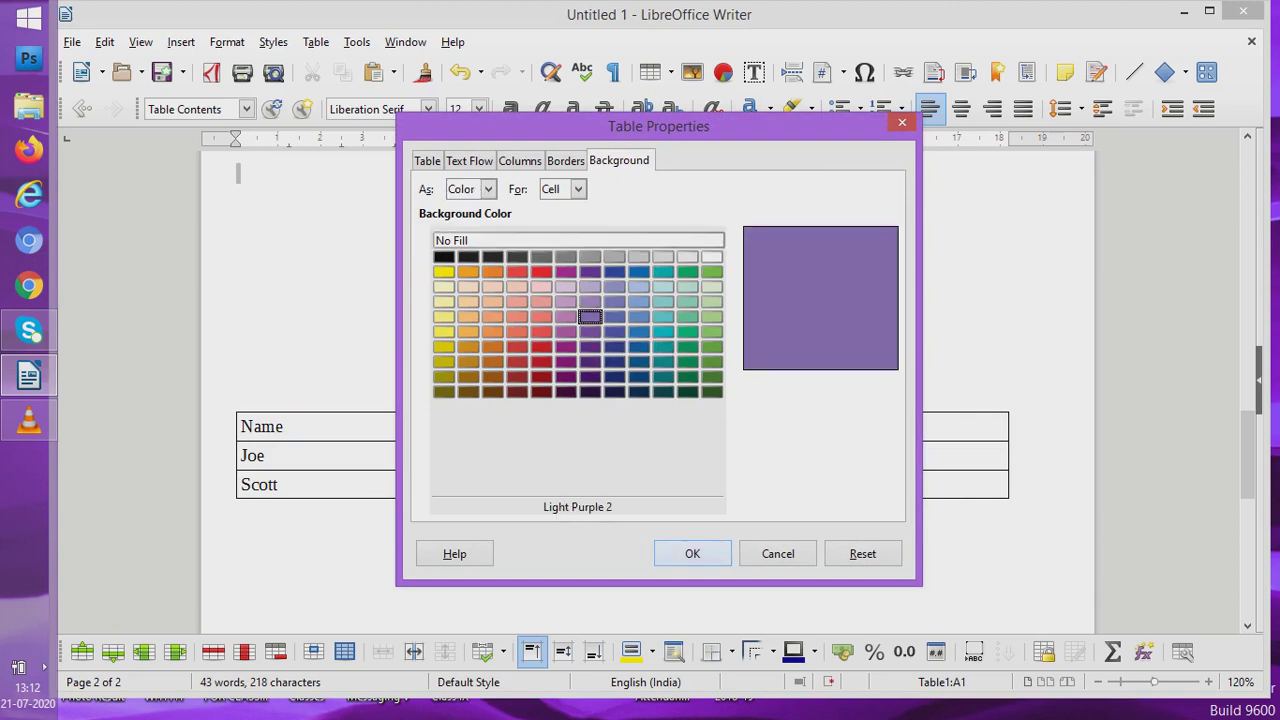
click(692, 554)
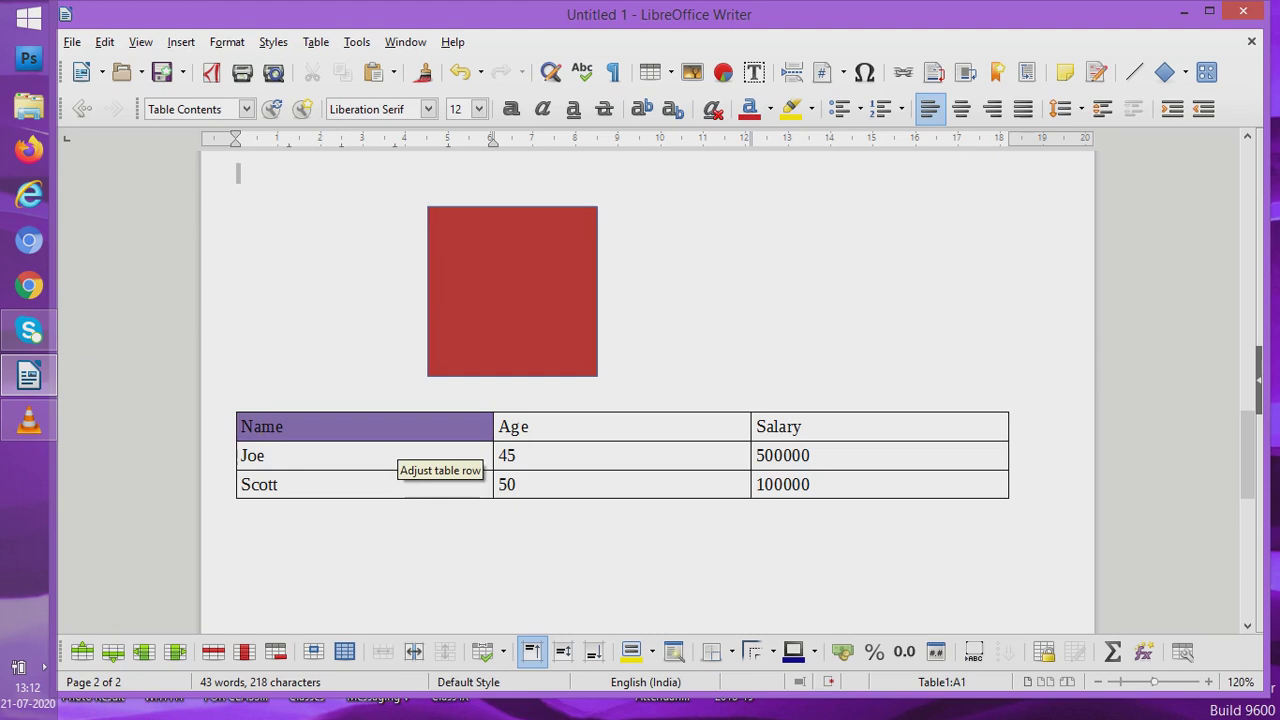
- Set the background color of all the table's cells to Brick in the table properties
scroll(400, 462, down, 3)
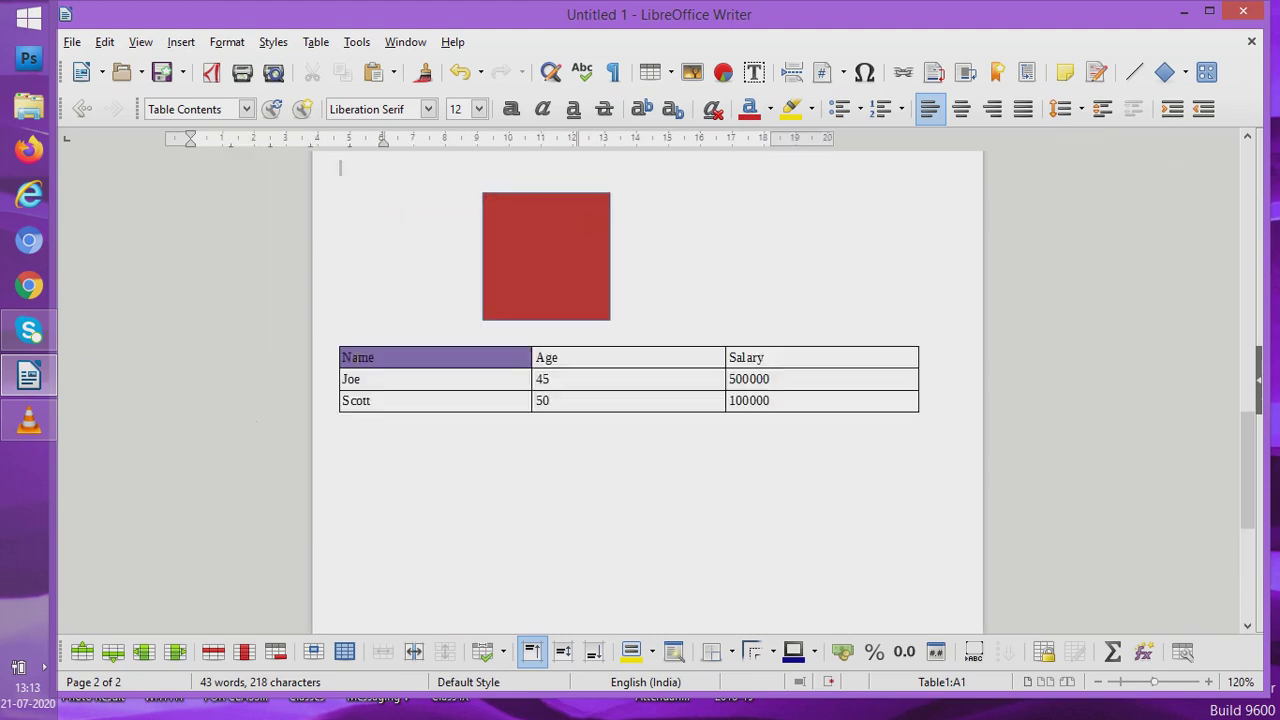
drag(430, 357, 729, 400)
right_click(705, 393)
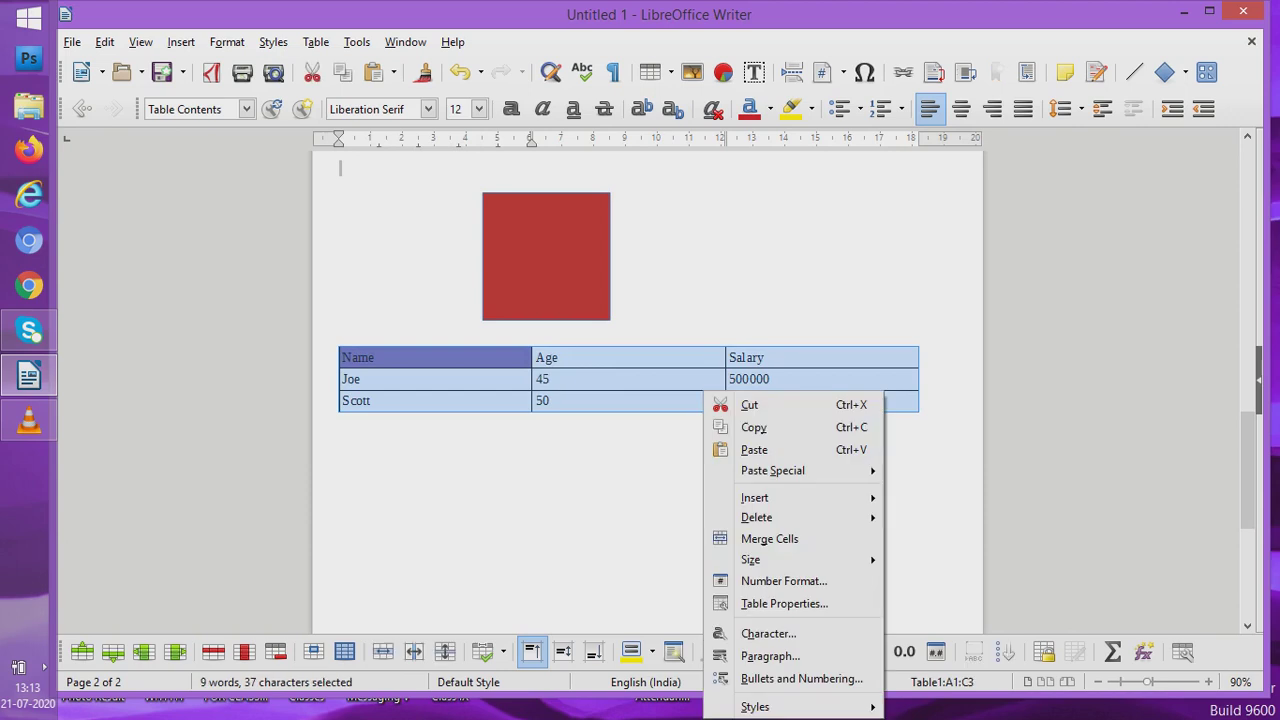
click(785, 603)
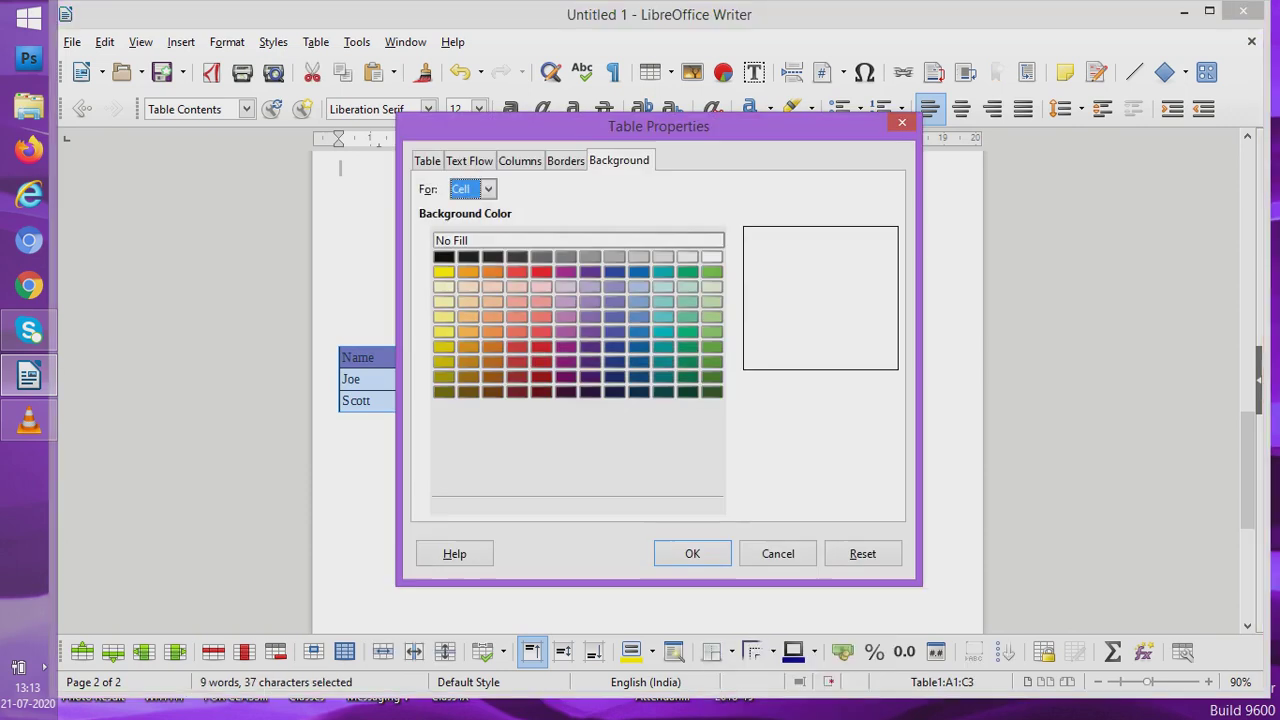
click(516, 271)
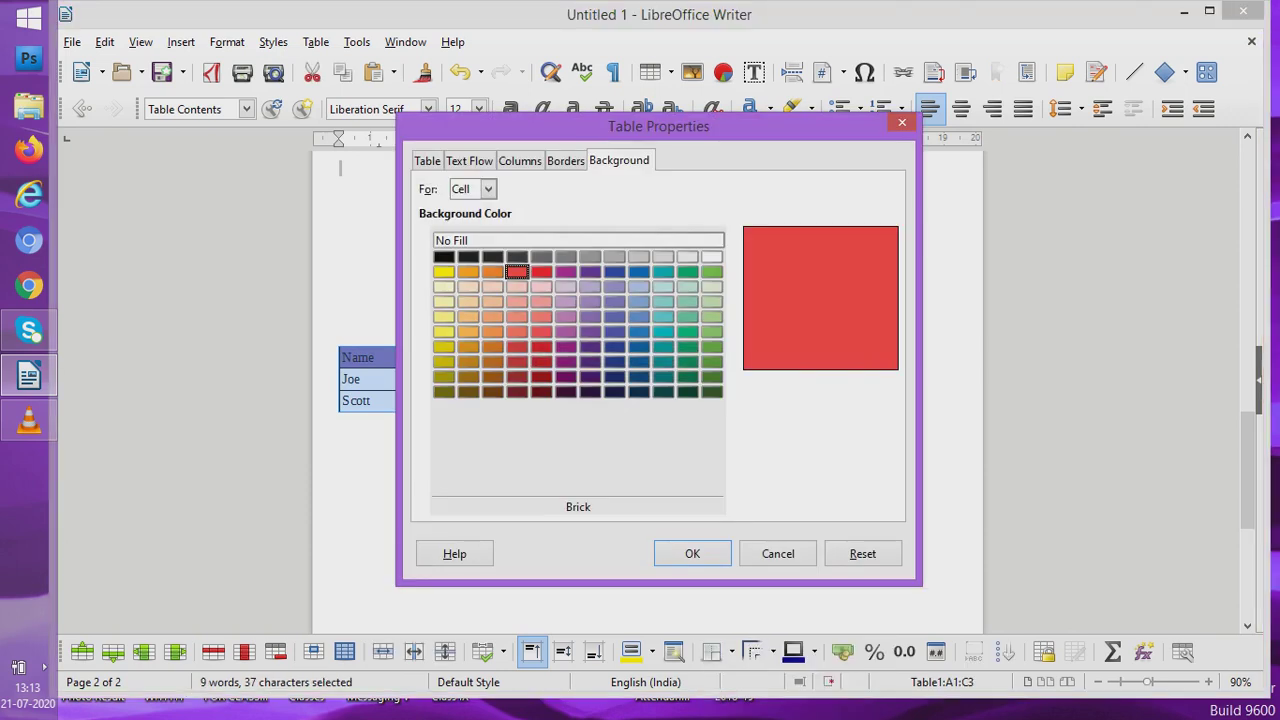
click(692, 553)
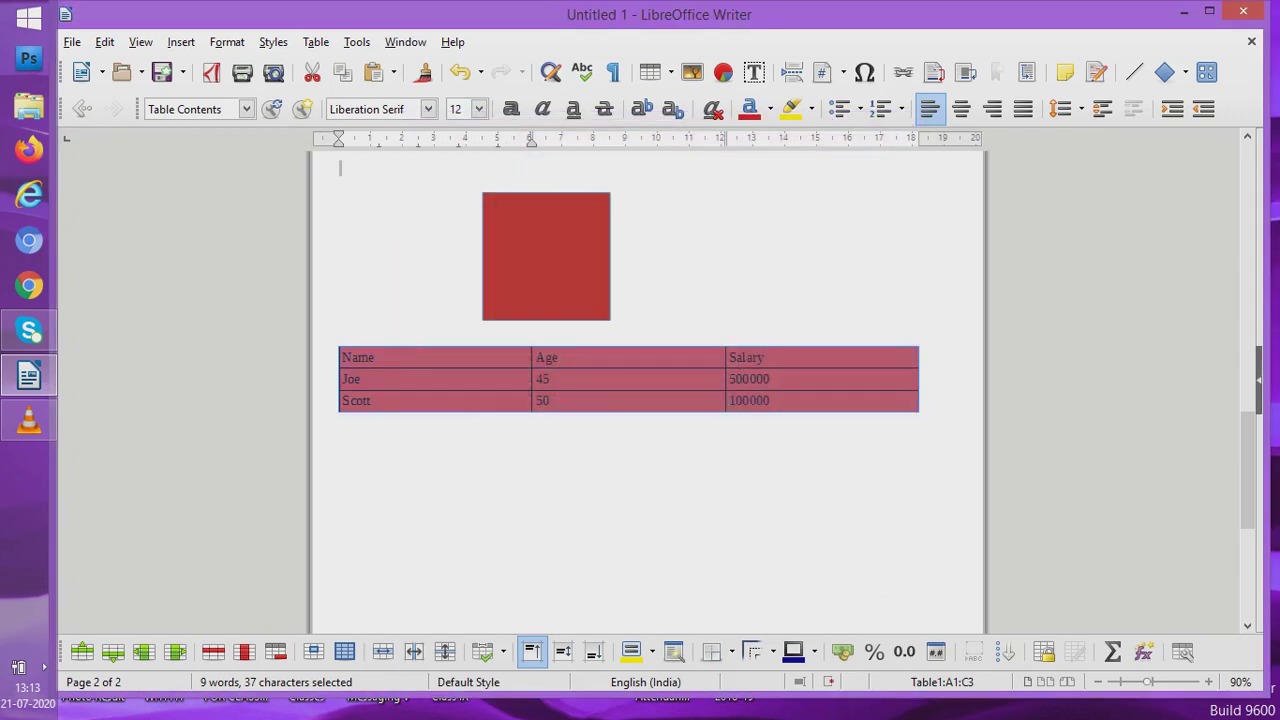
click(356, 420)
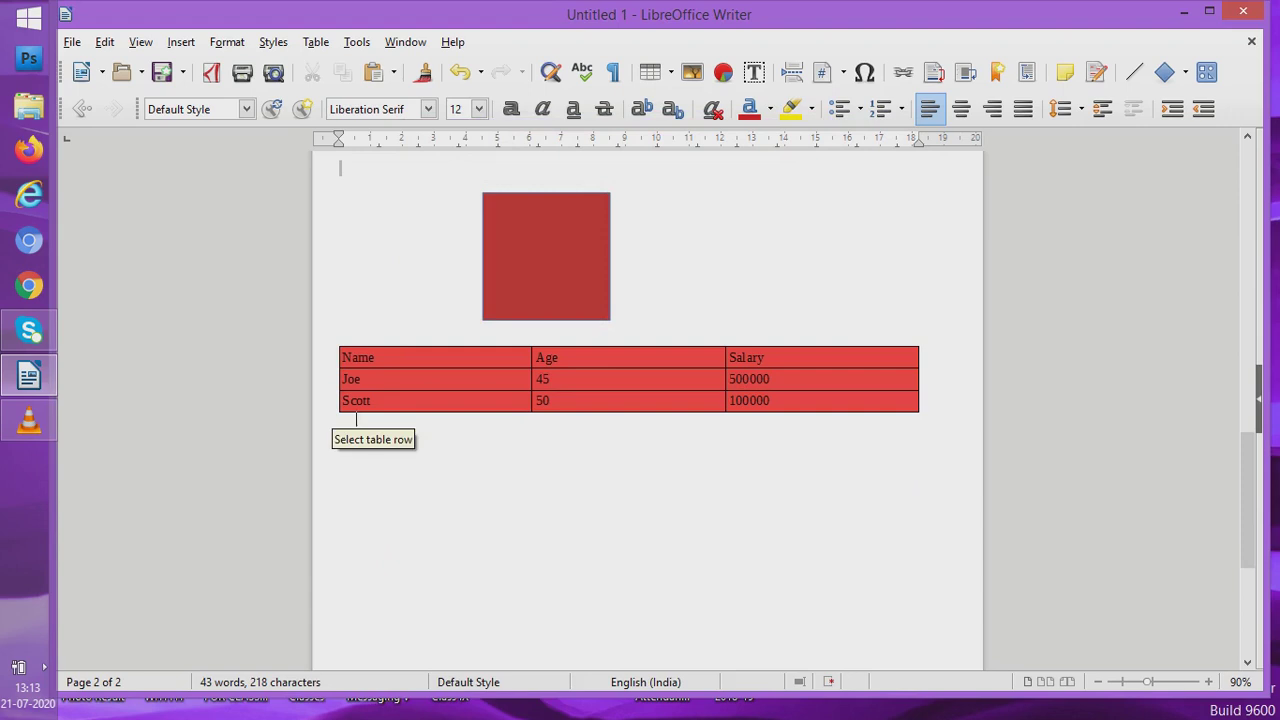
- Insert an empty row above the table's last row
click(338, 405)
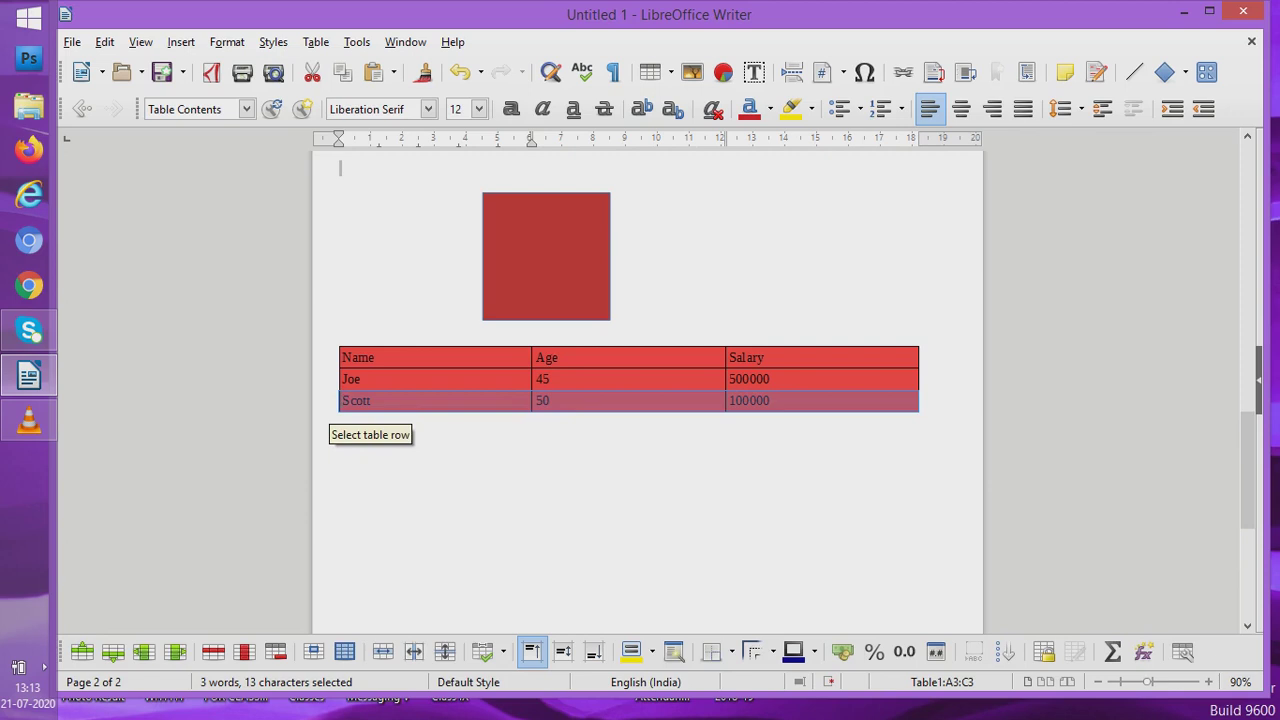
right_click(338, 405)
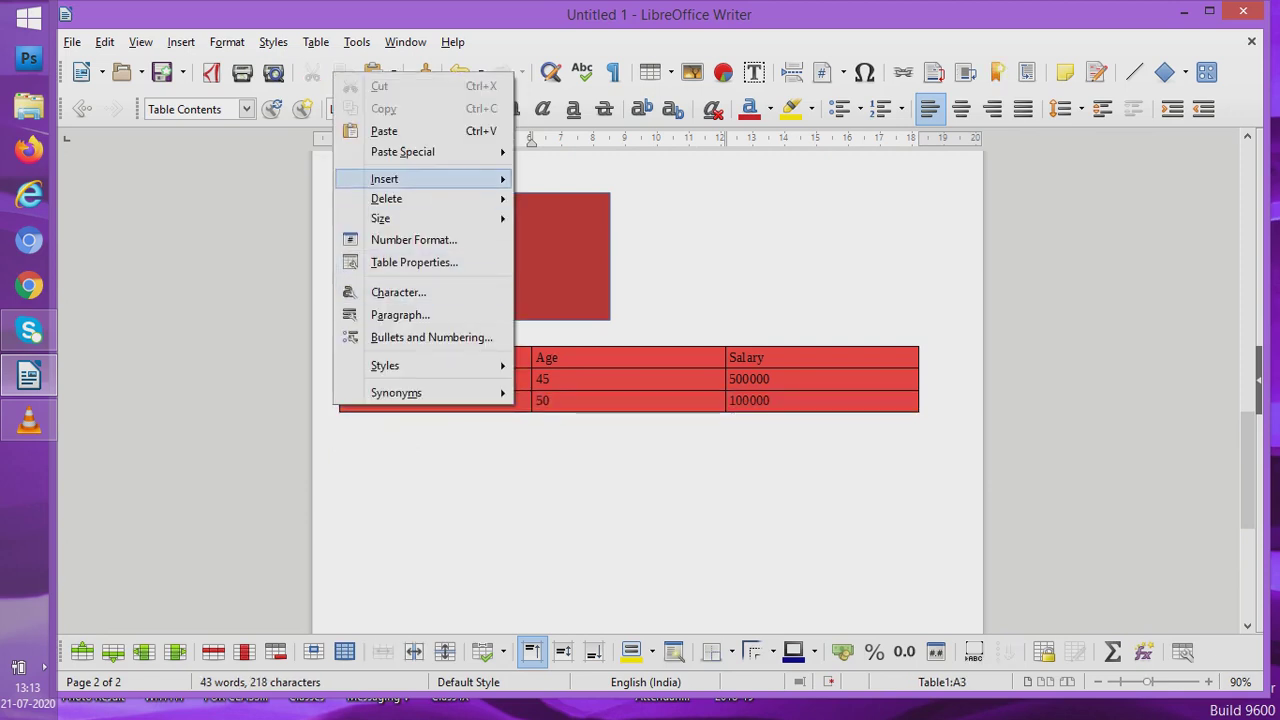
mouse_move(430, 179)
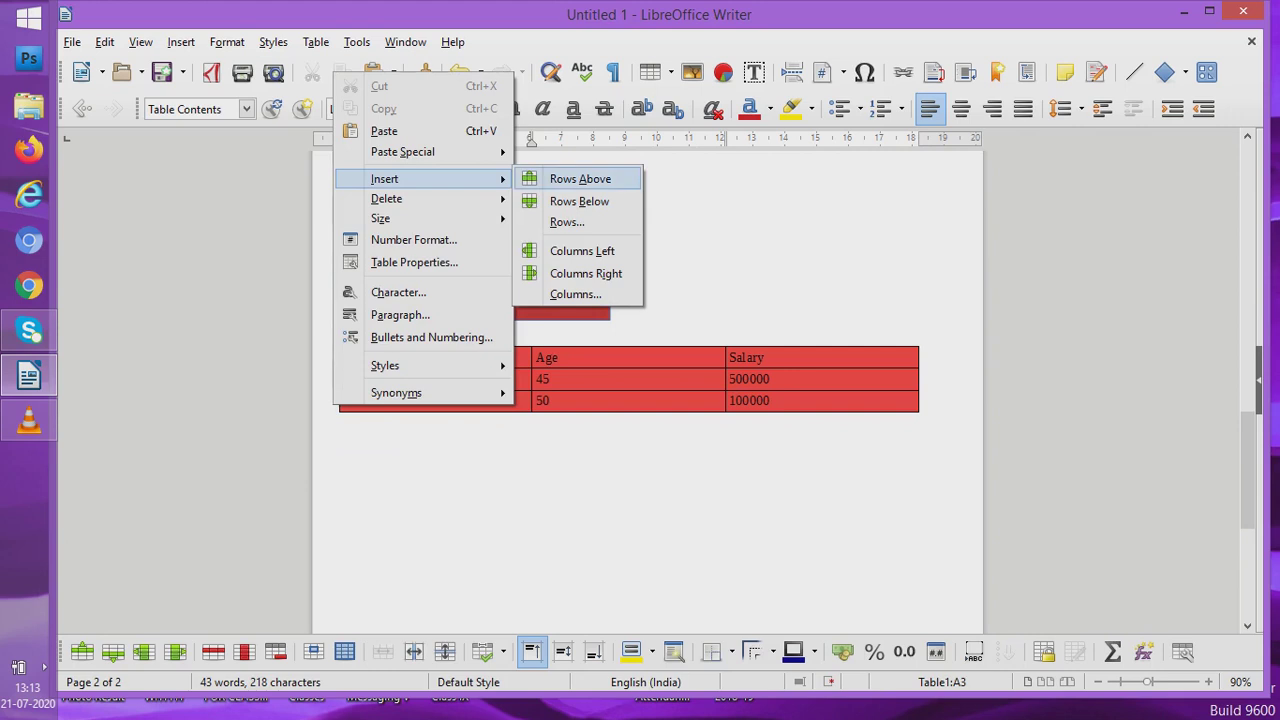
click(580, 179)
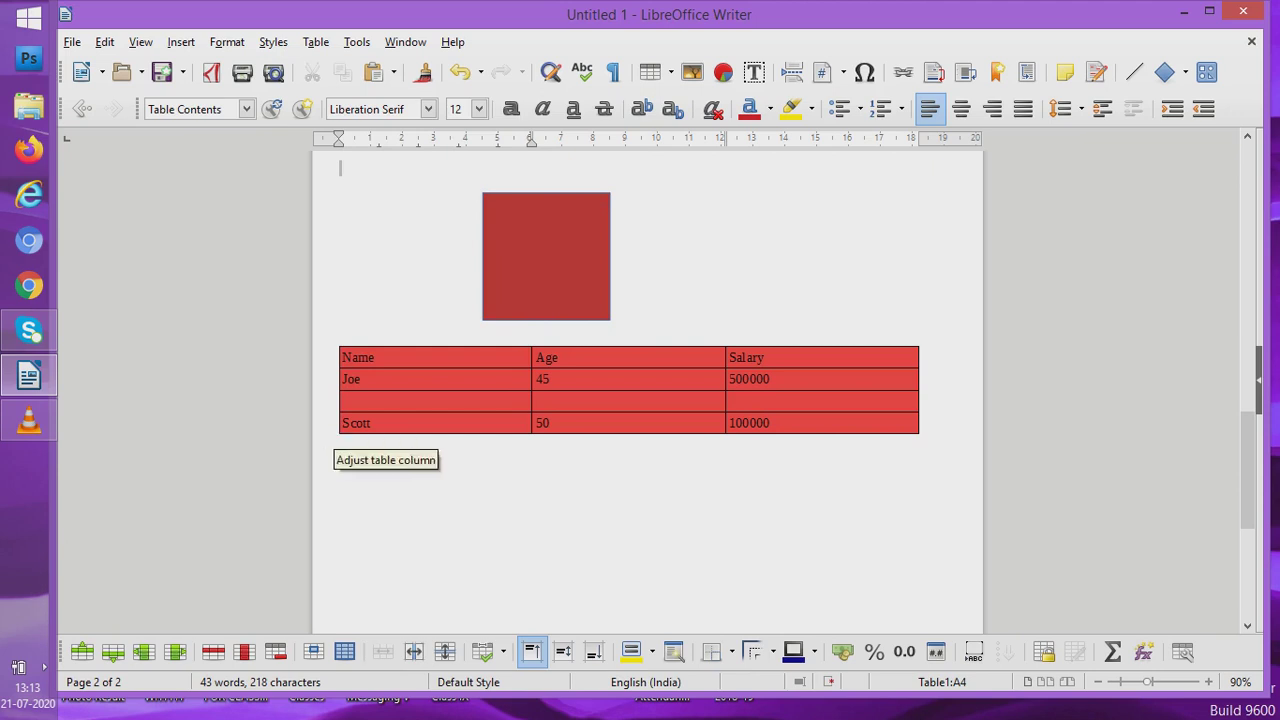
- Insert an empty row below the row with age 50 at the end of the table
click(338, 423)
right_click(334, 433)
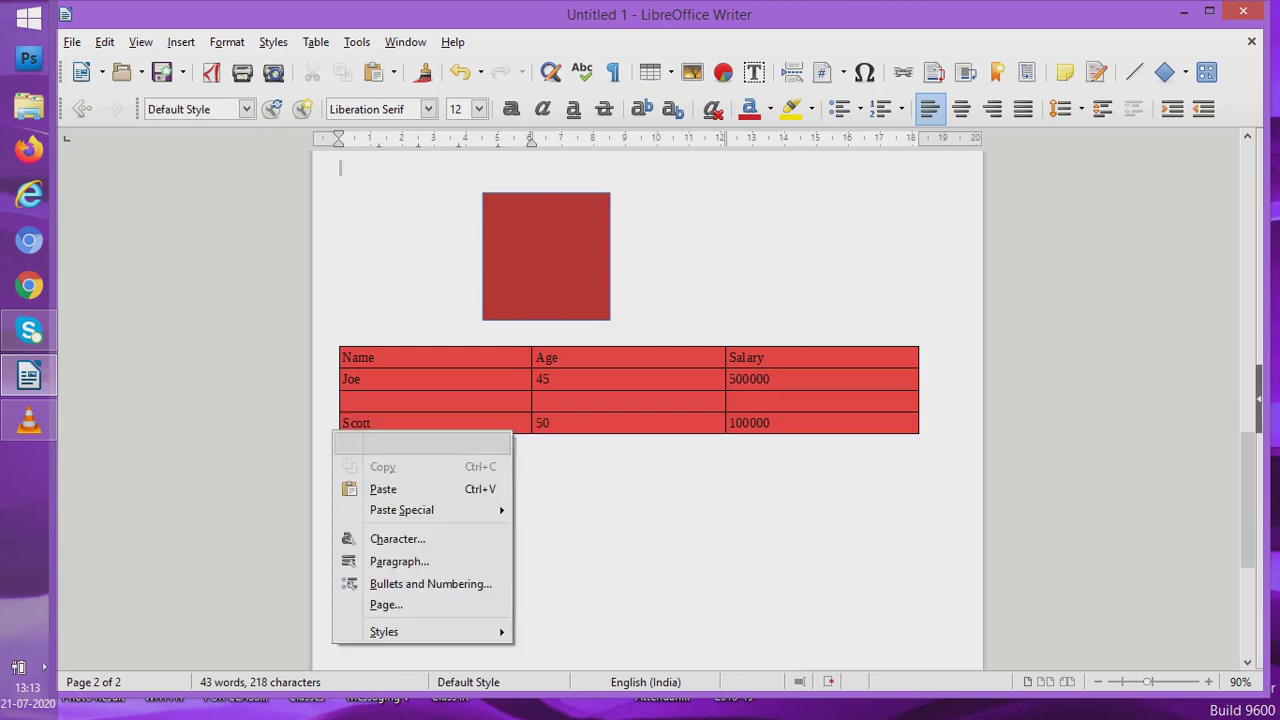
key(Escape)
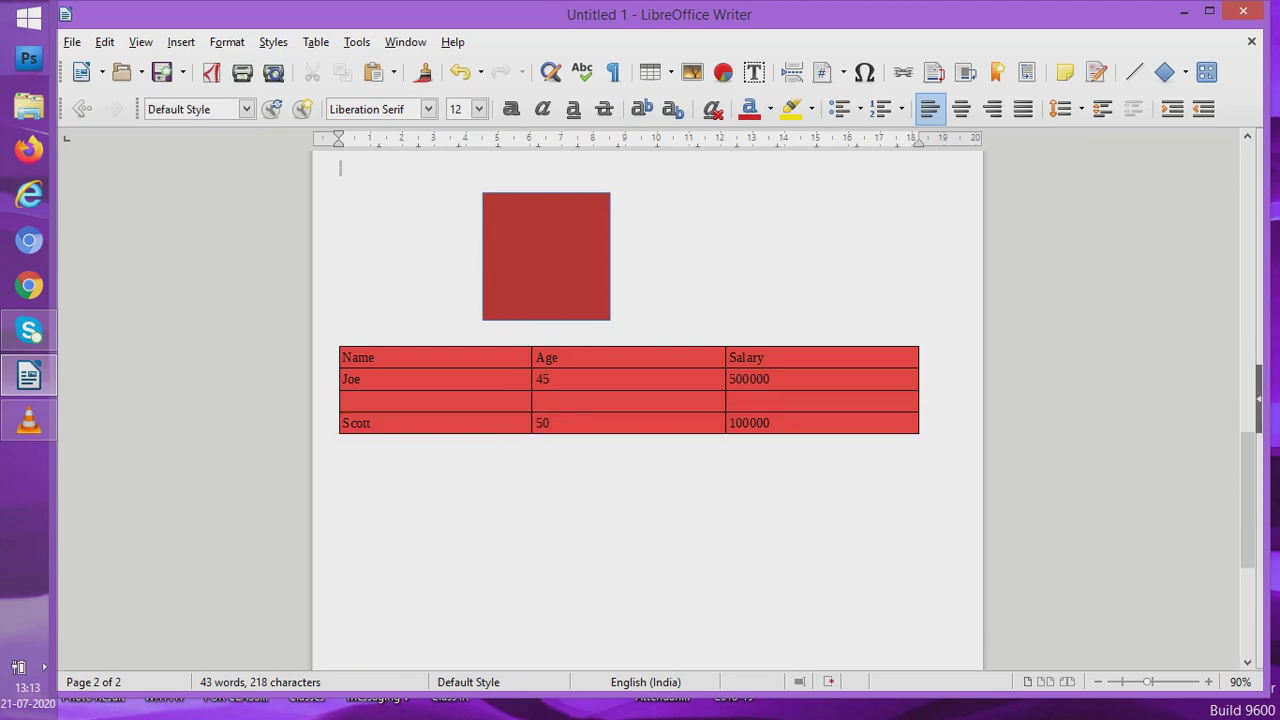
right_click(333, 428)
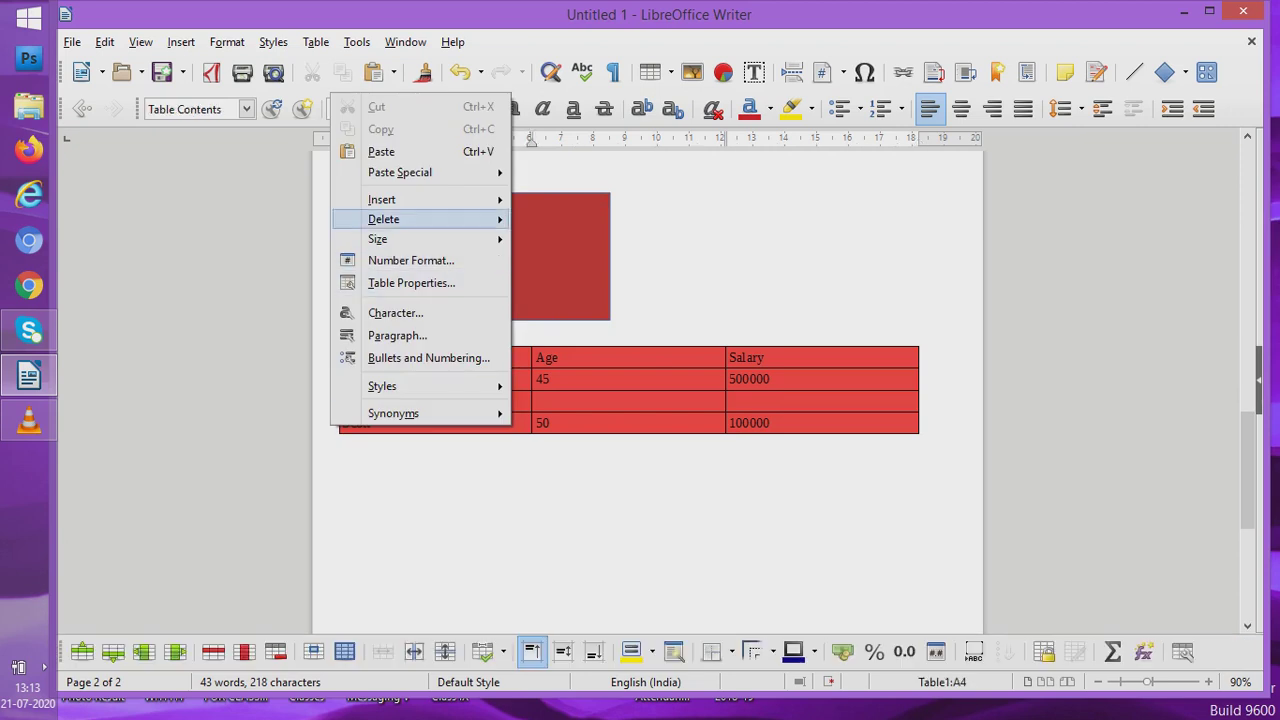
mouse_move(382, 199)
click(576, 221)
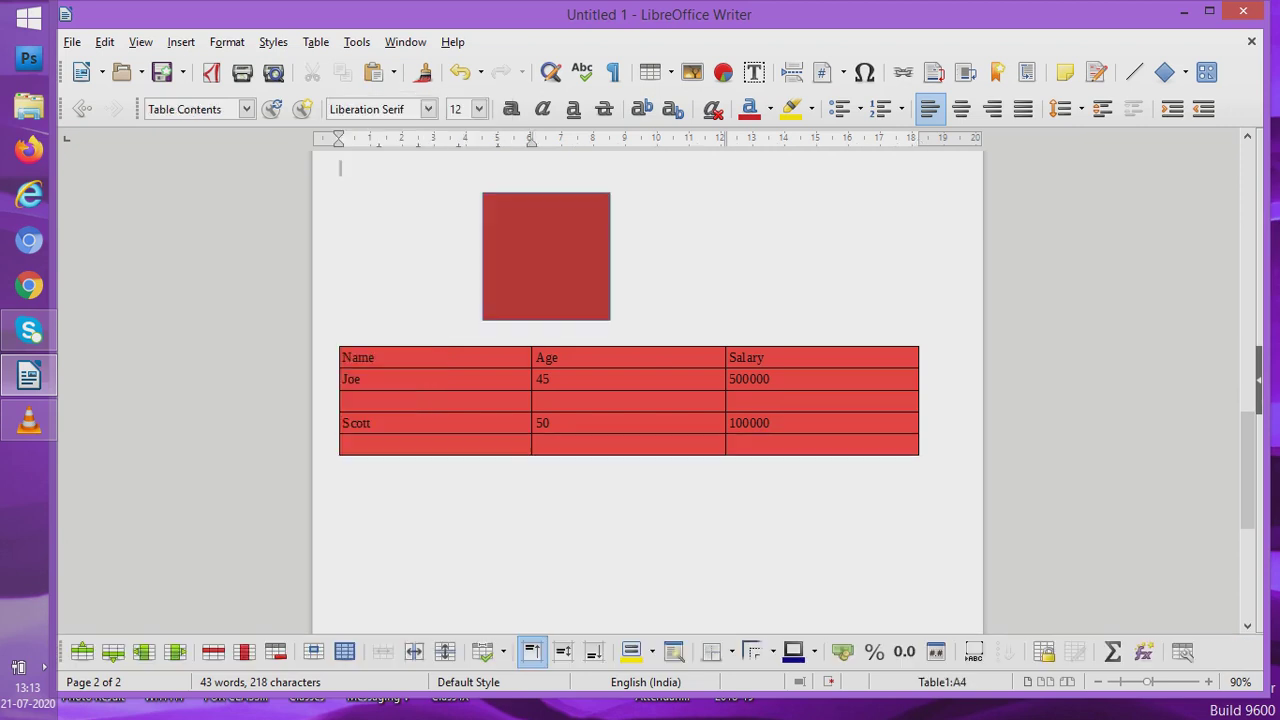
- Fill the empty third row with a person's first name, the age 30 and the salary 200000
click(345, 401)
text(Mike)
click(536, 400)
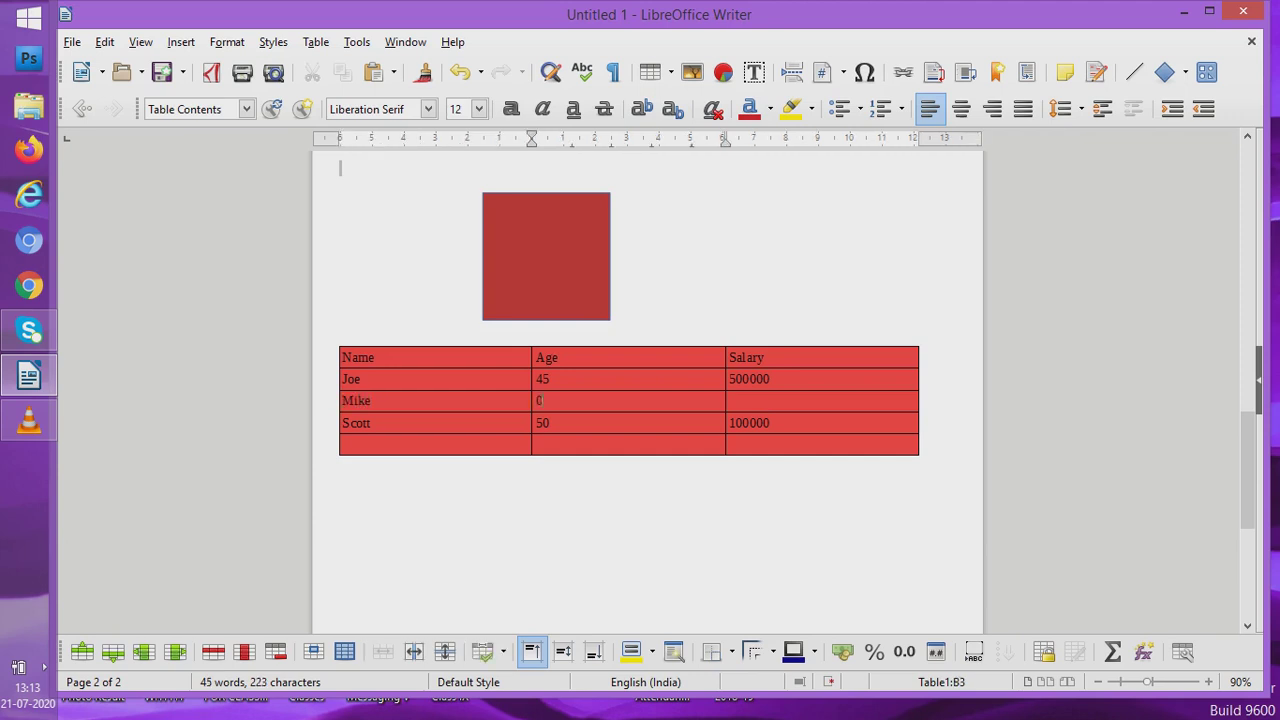
text(30)
click(730, 400)
text(200000)
- Fill the empty last row with another person's first name, the age 29 and the salary 50000
click(345, 444)
text(Douglas)
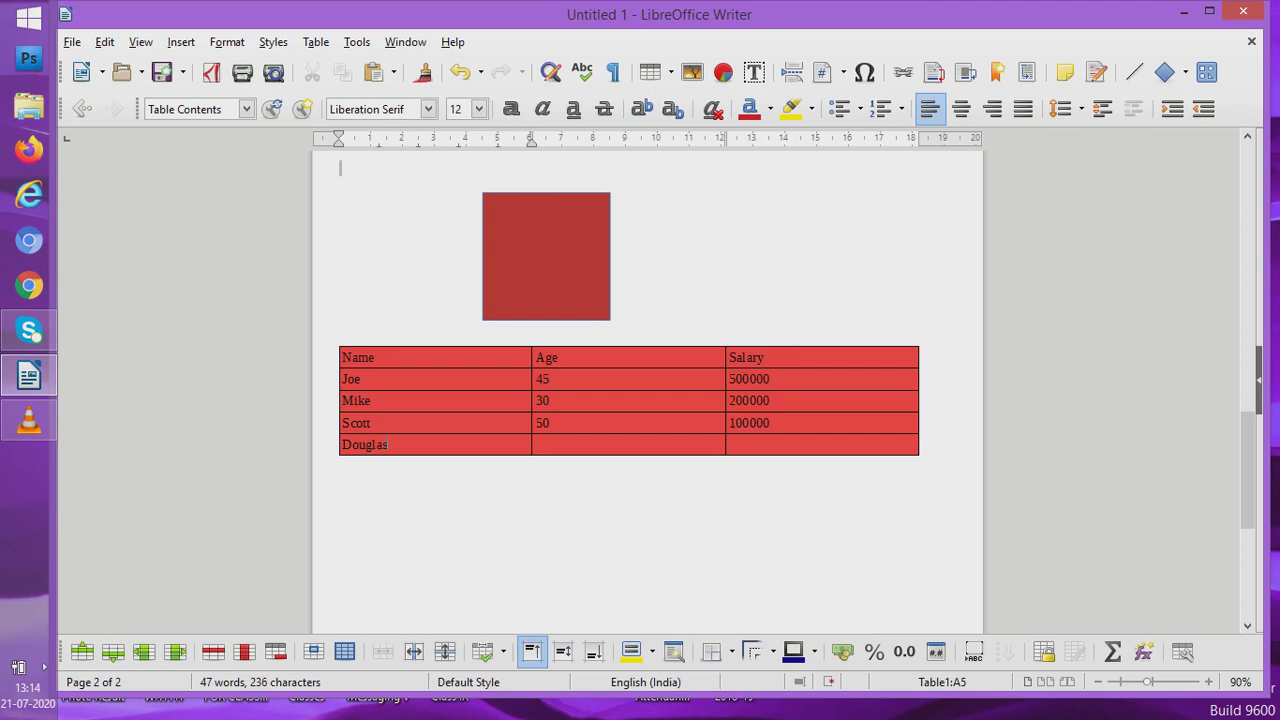
click(550, 445)
text(29)
click(742, 445)
text(50000)
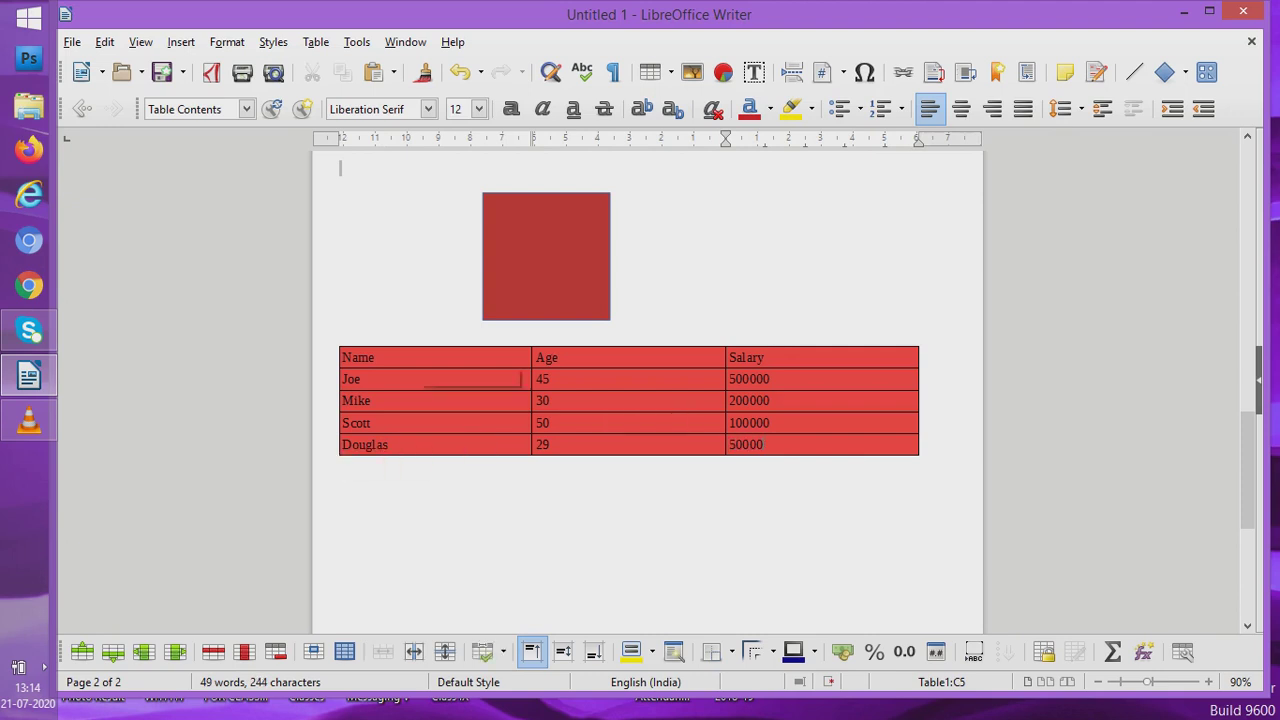
click(545, 350)
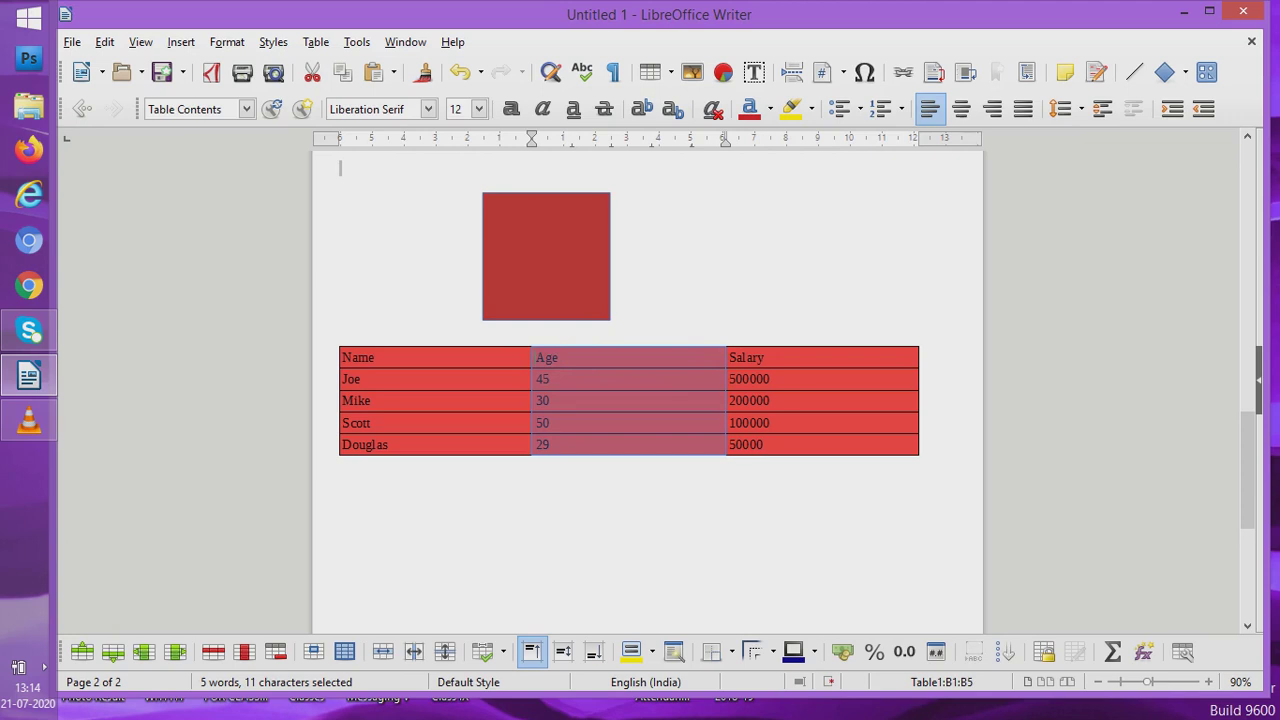
right_click(571, 347)
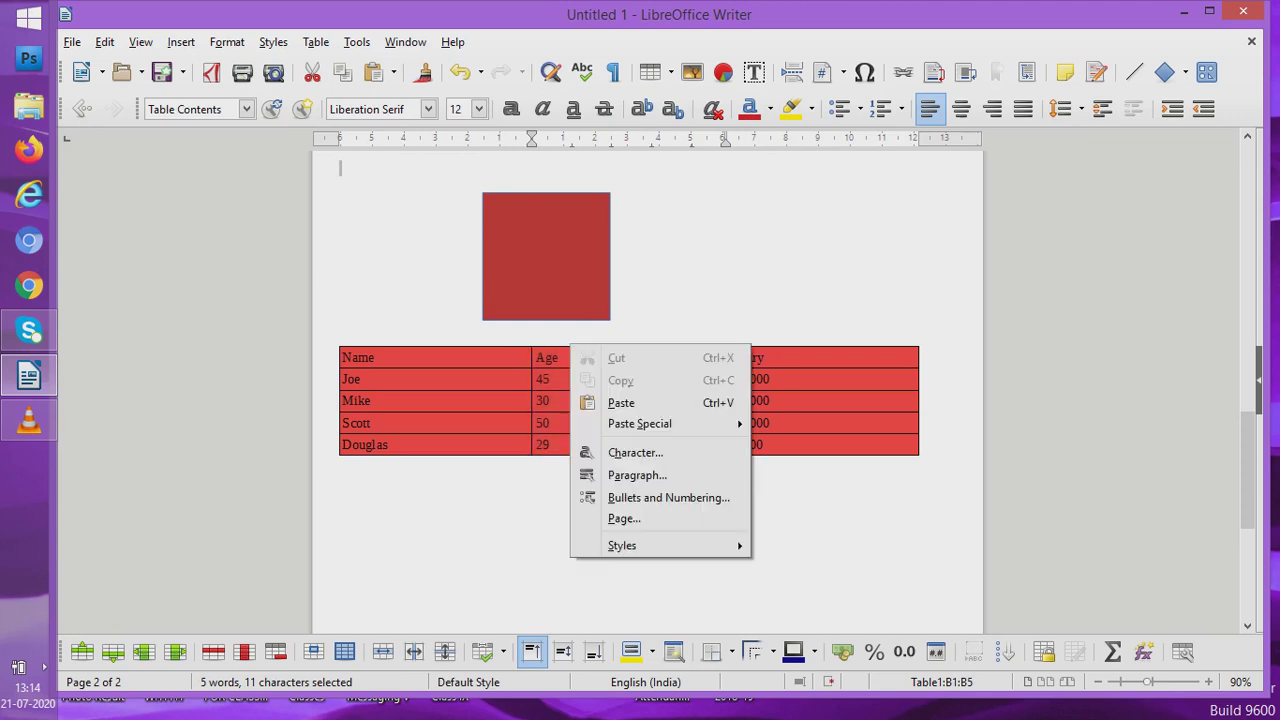
key(Escape)
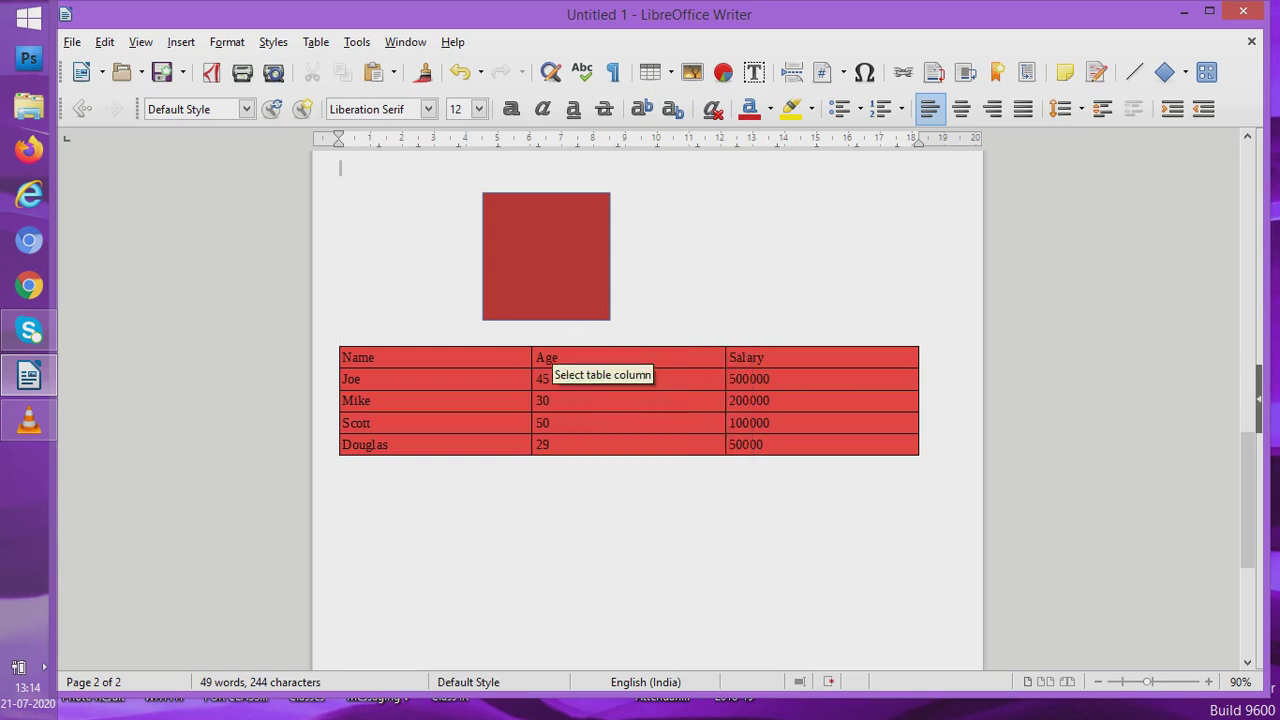
click(553, 347)
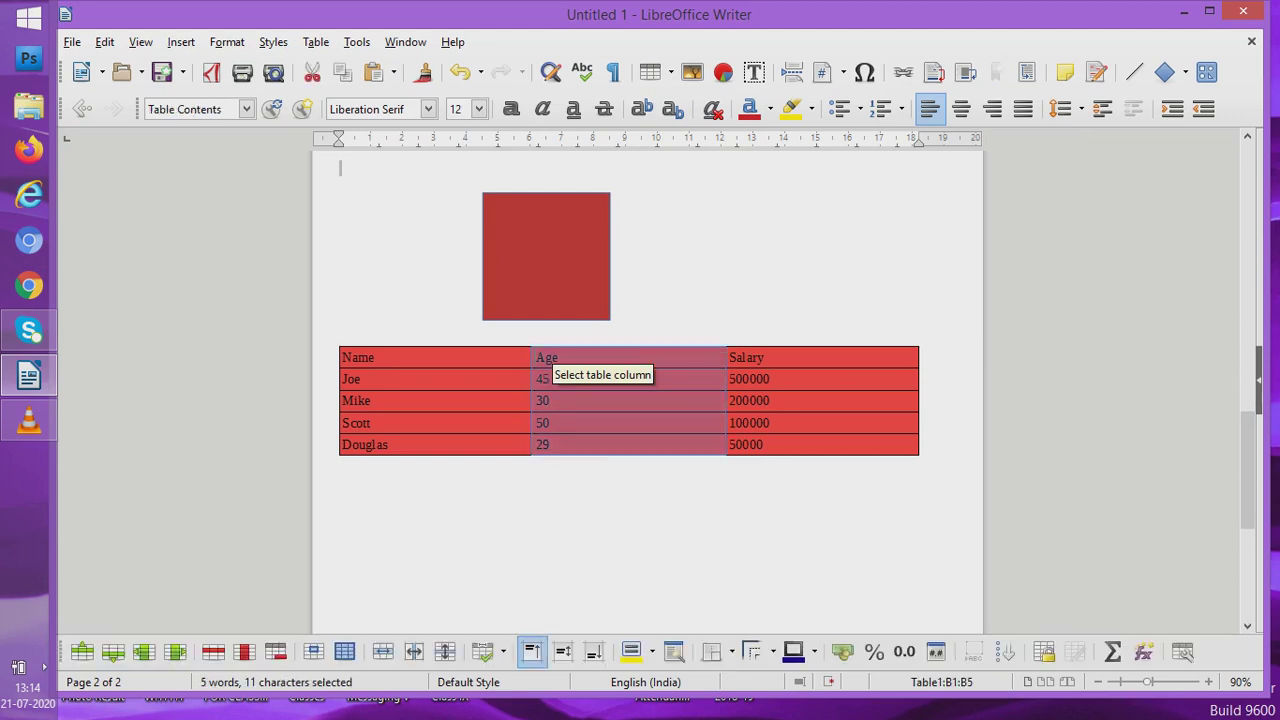
right_click(556, 346)
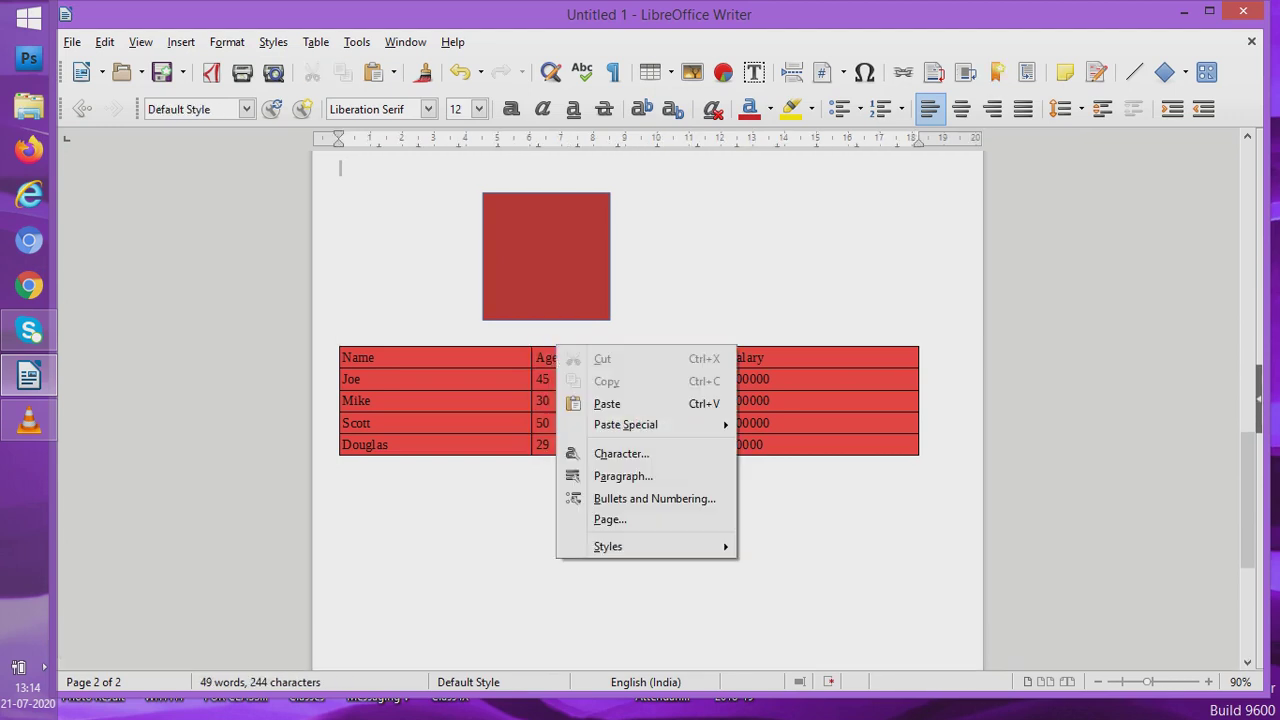
click(547, 346)
click(547, 346)
right_click(547, 345)
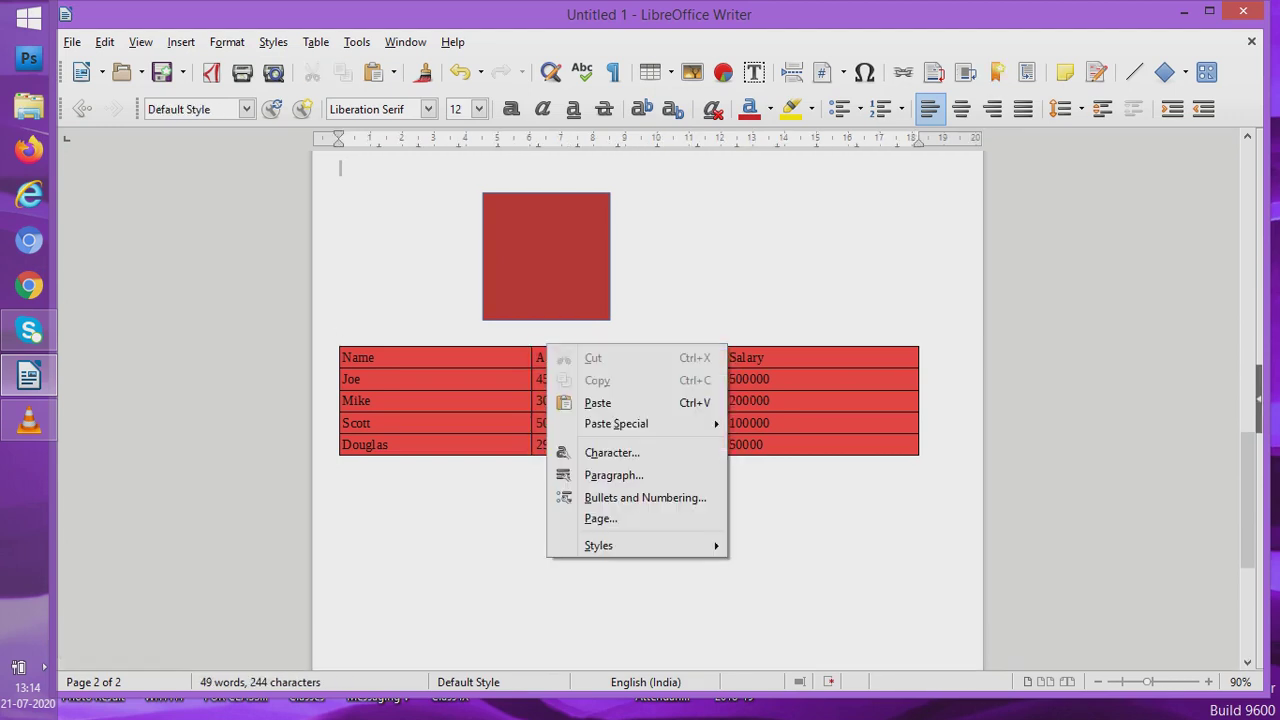
click(340, 338)
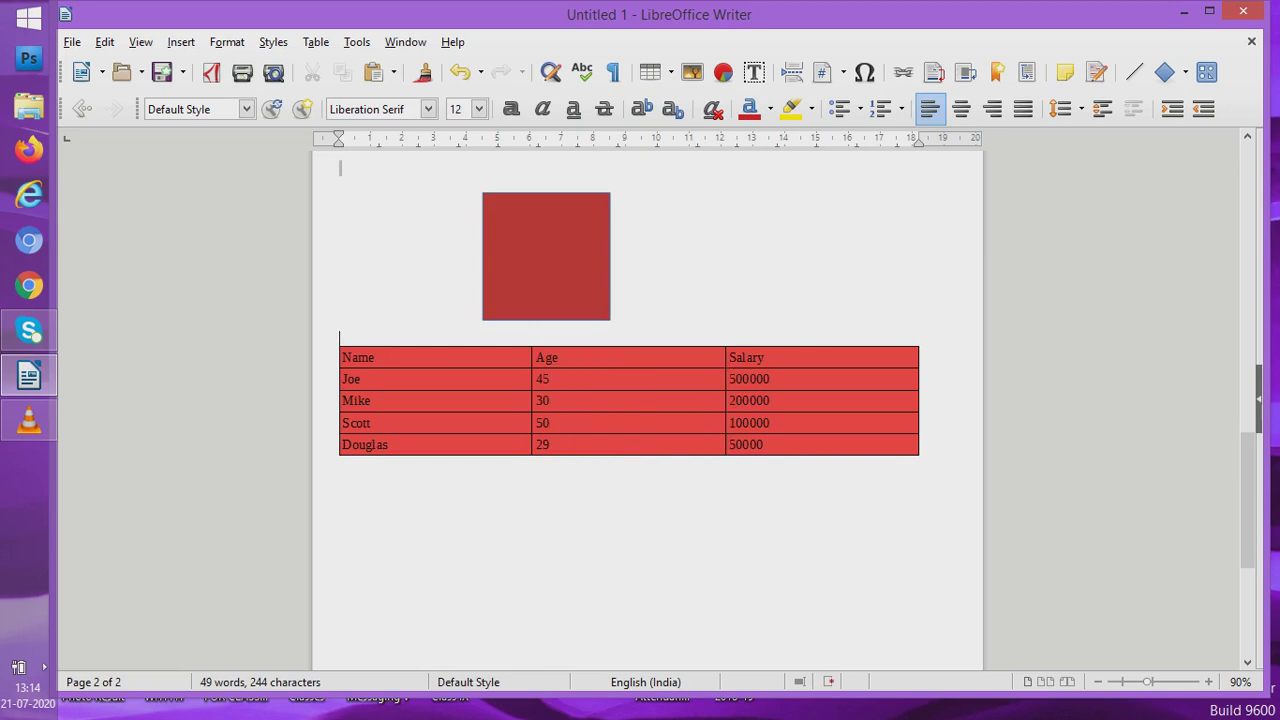
click(547, 348)
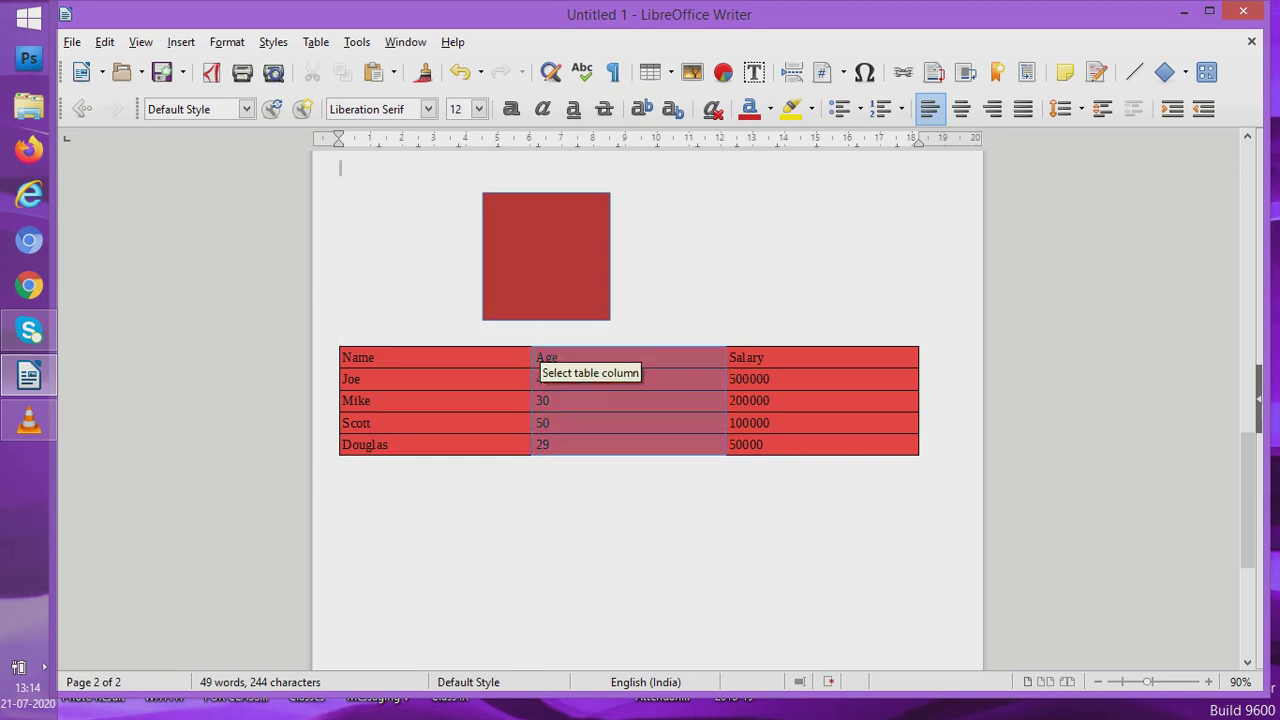
right_click(545, 345)
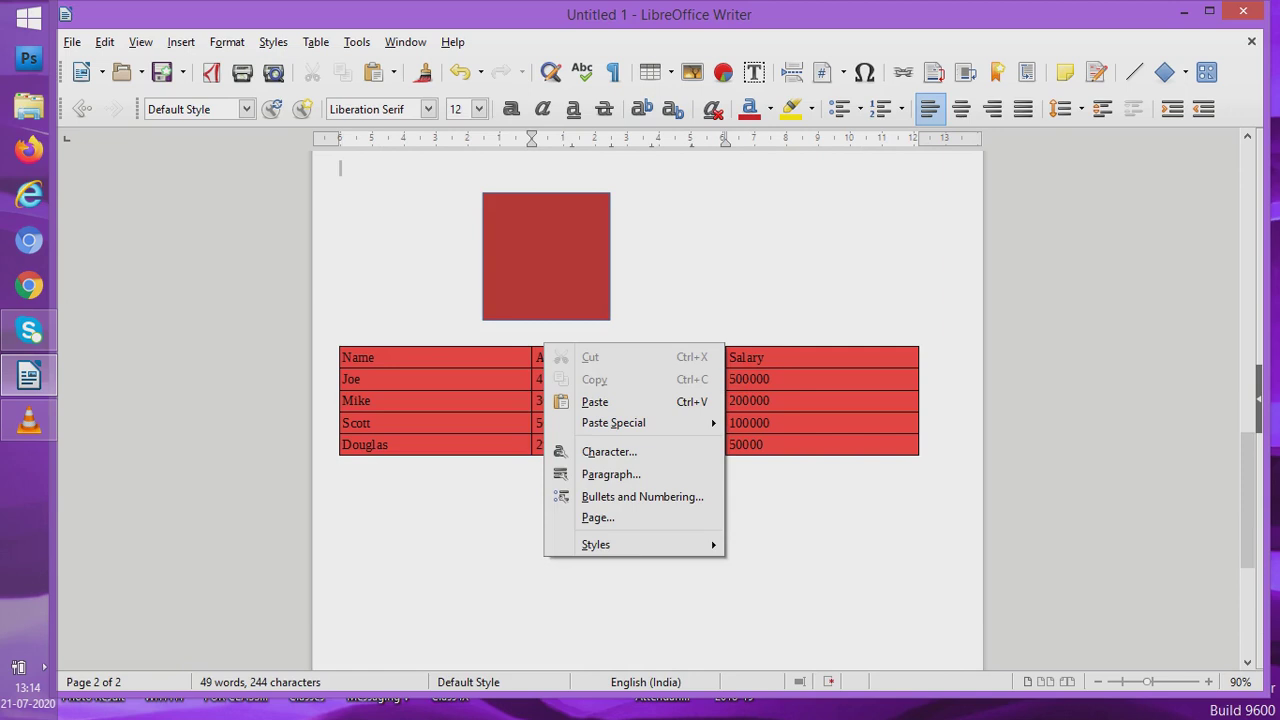
key(Escape)
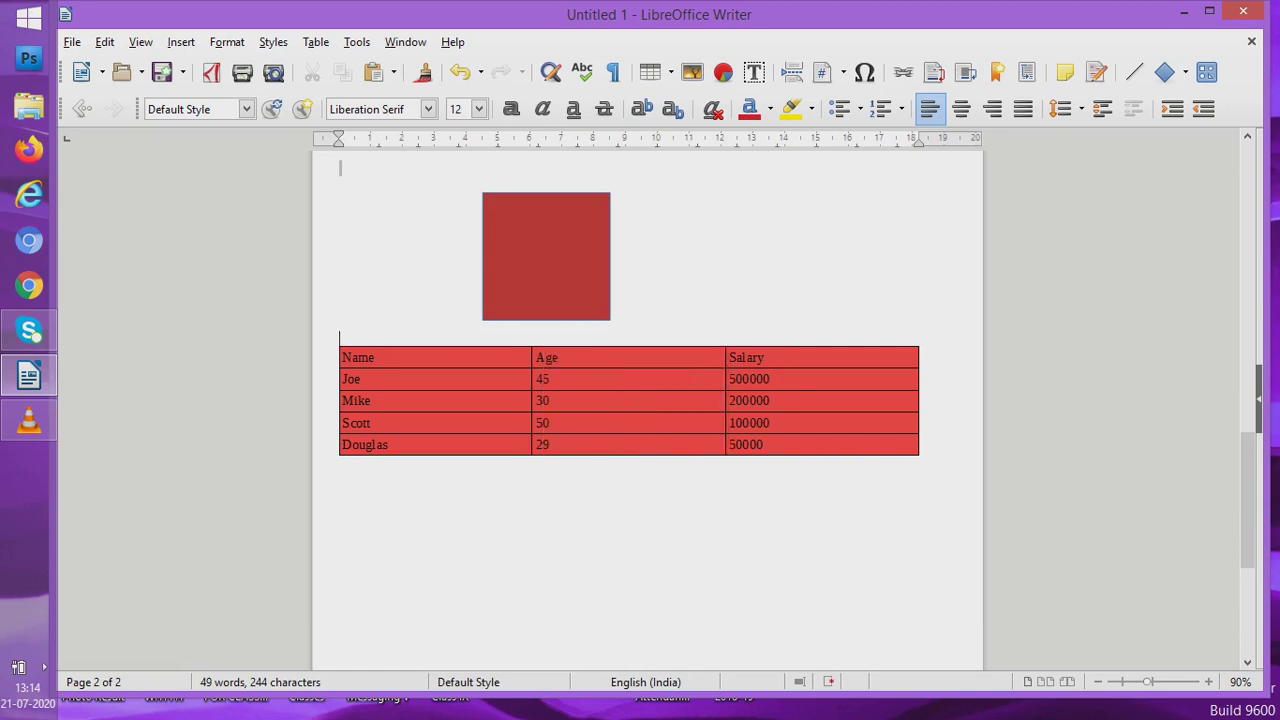
click(588, 346)
right_click(588, 346)
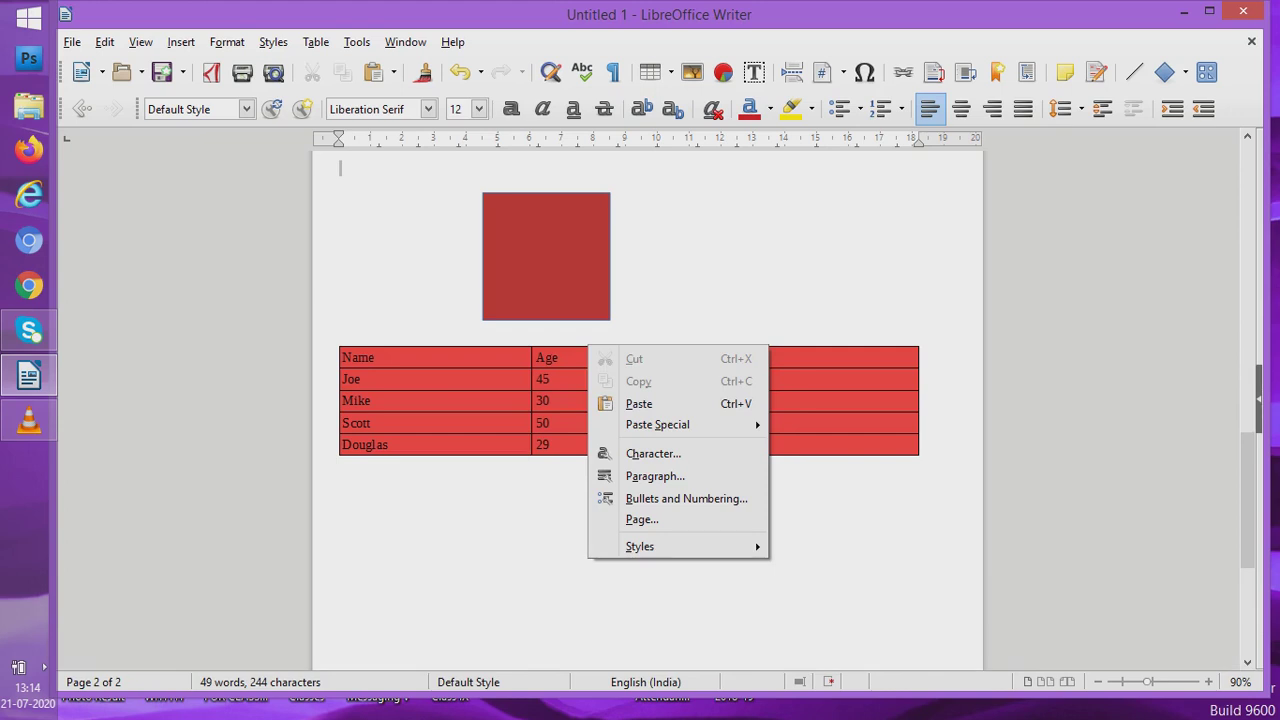
key(Escape)
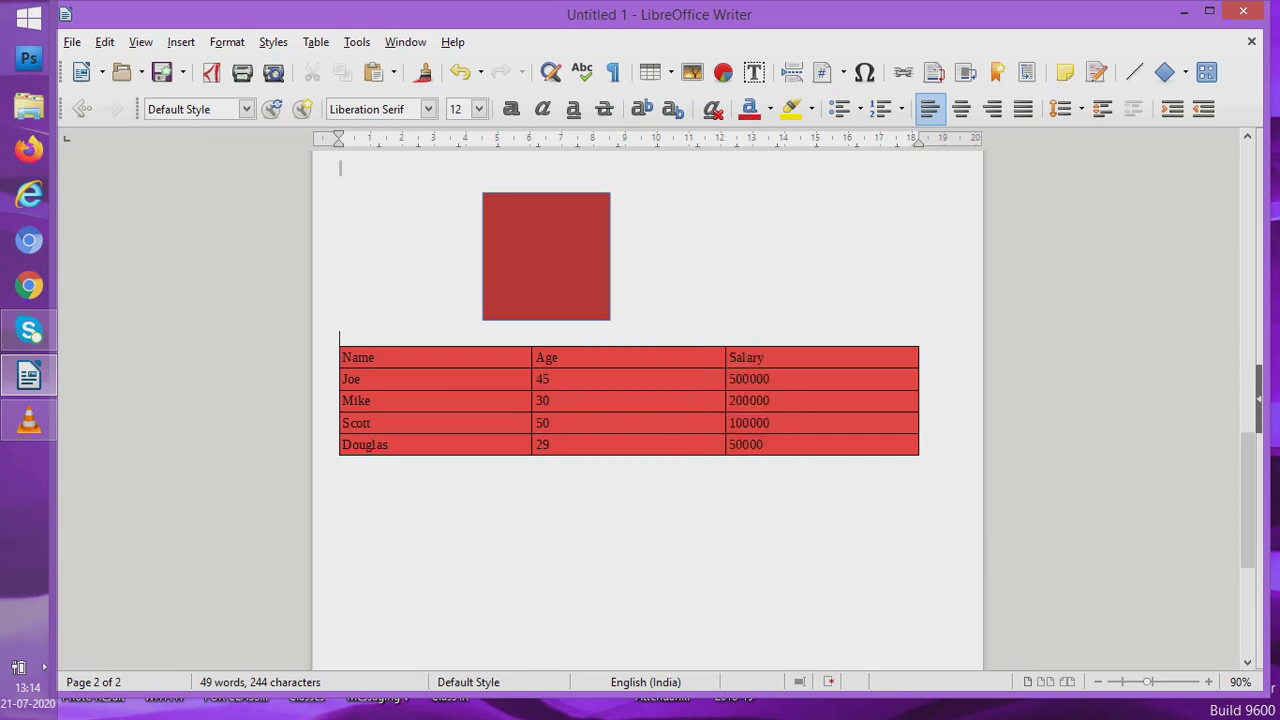
- Insert a column between Name and Age and give it the heading Date of Joining
click(568, 346)
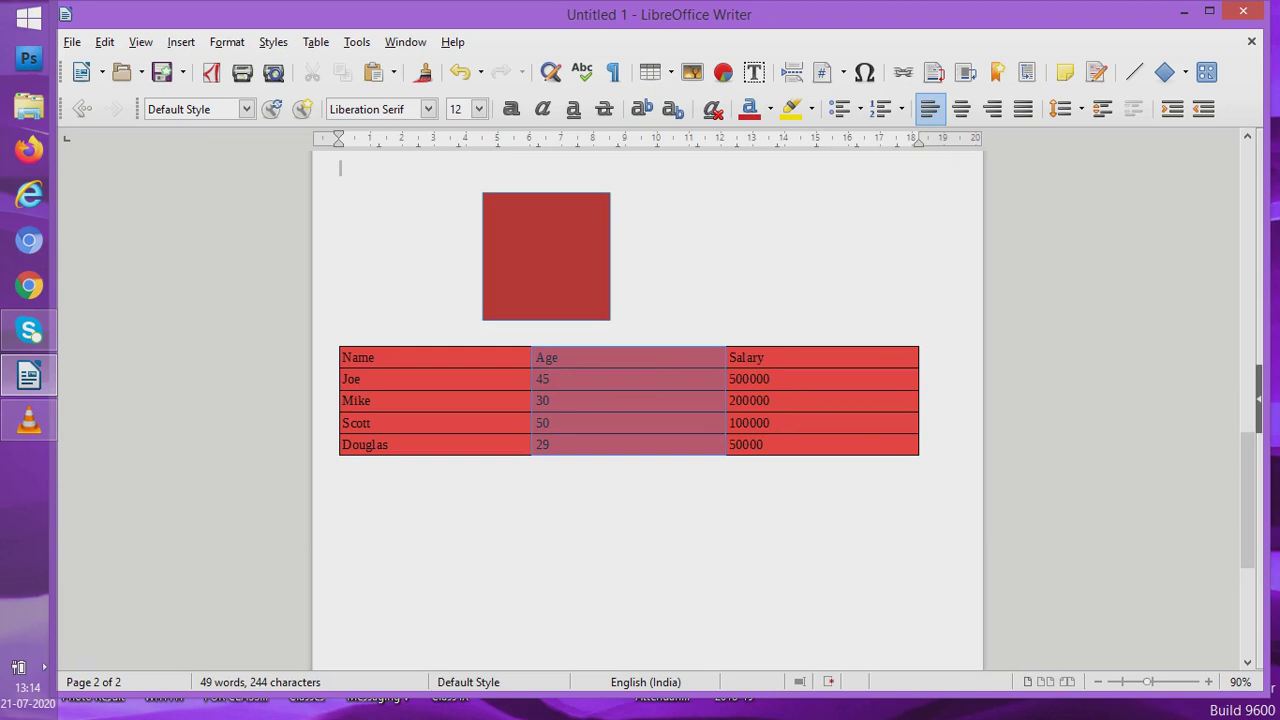
right_click(578, 377)
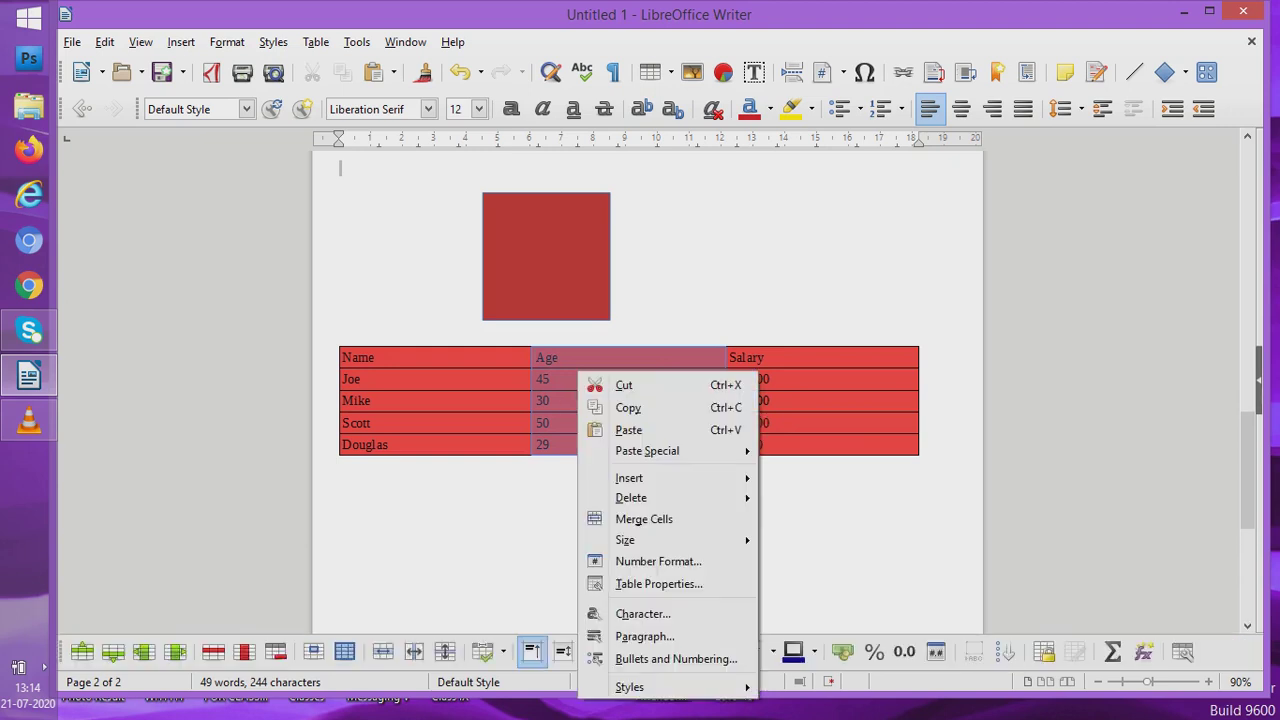
mouse_move(629, 478)
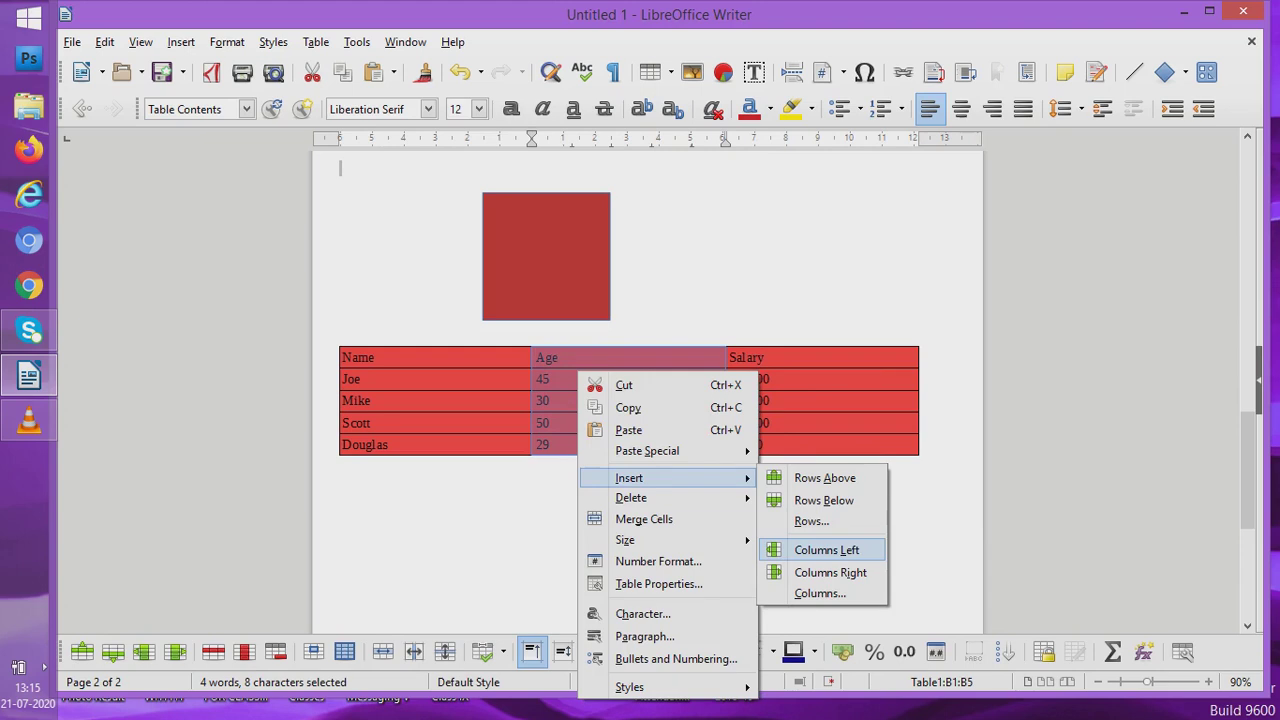
click(826, 550)
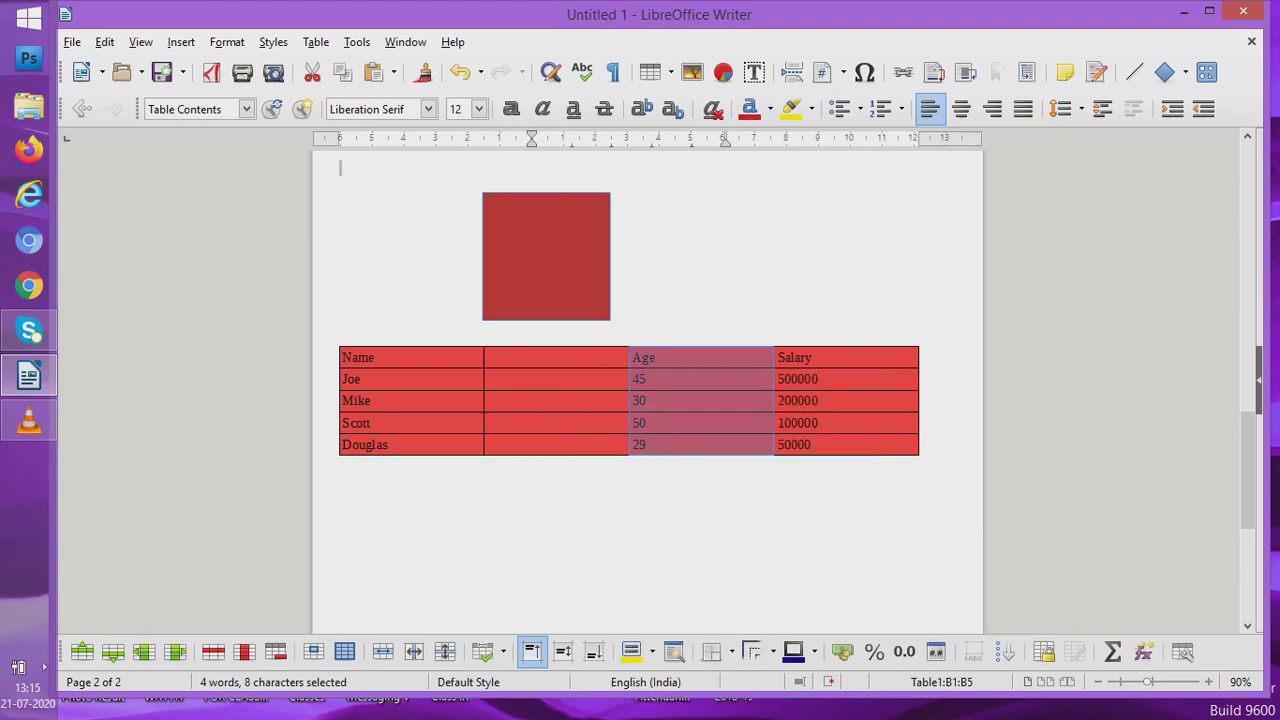
click(486, 357)
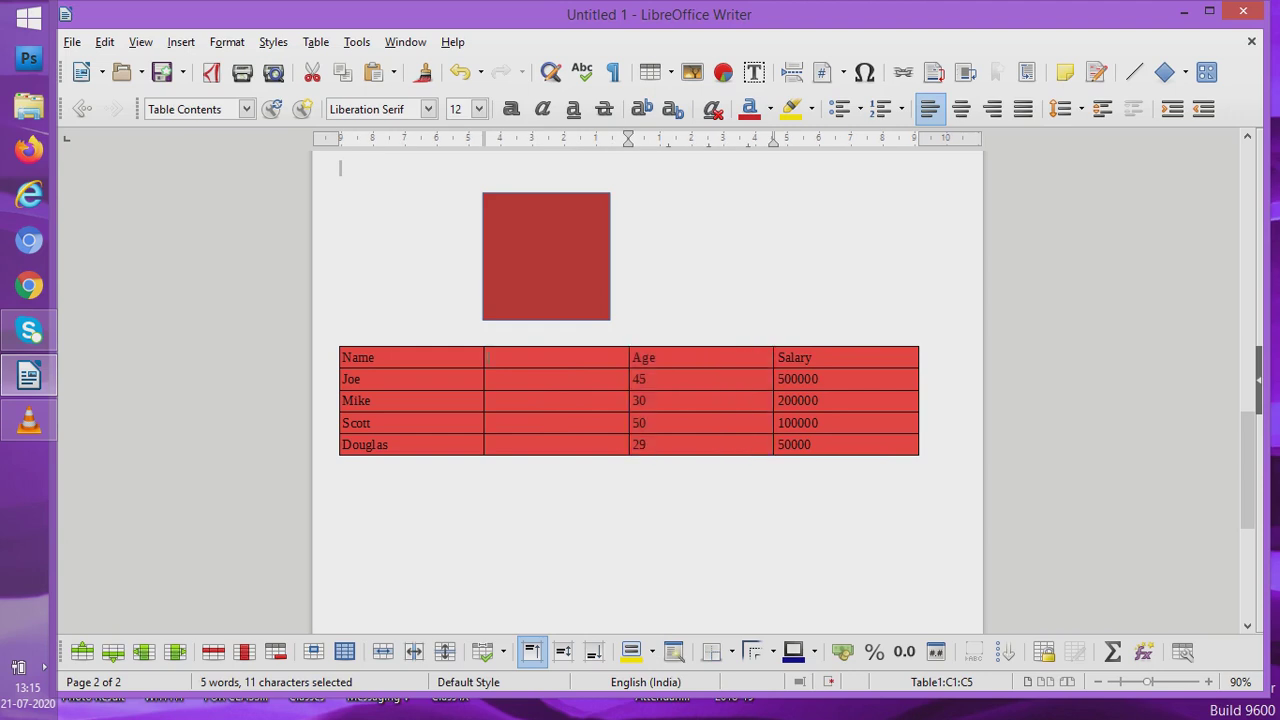
text(Date of Joining)
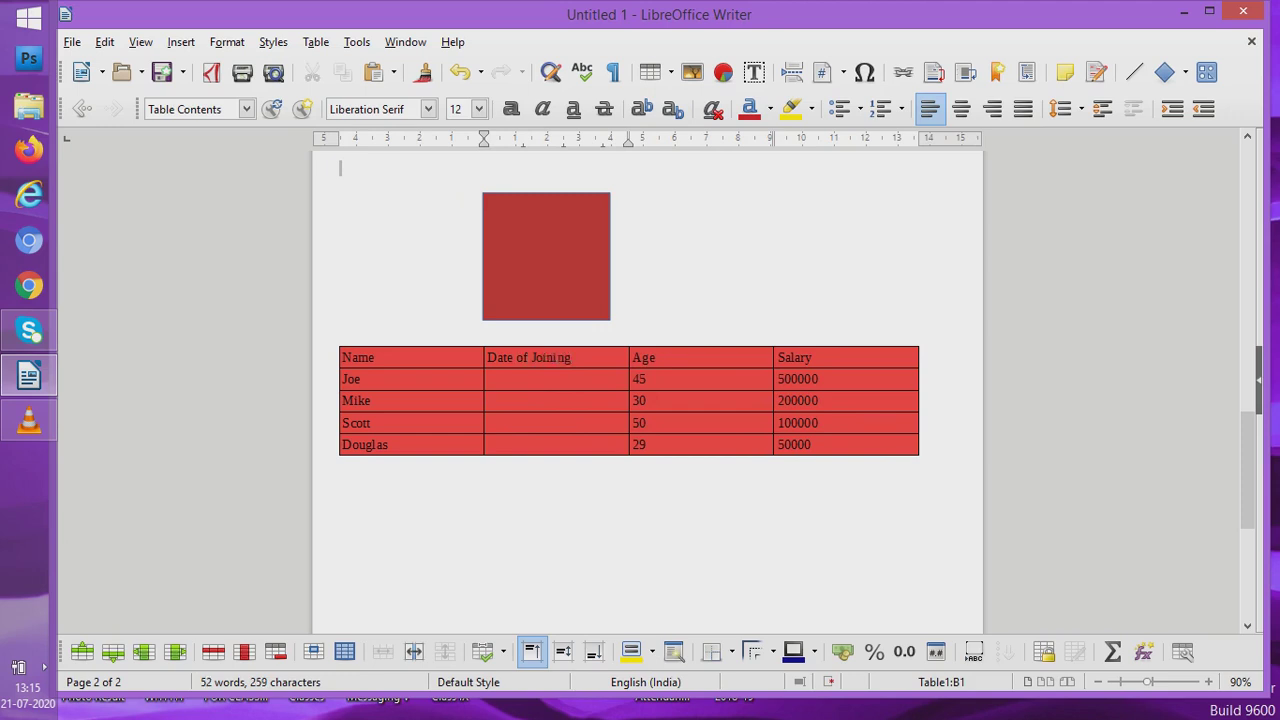
- Fill in the Date of Joining for the first two people with 11/09/2020 and 12/05/2003
text(11/09/2020)
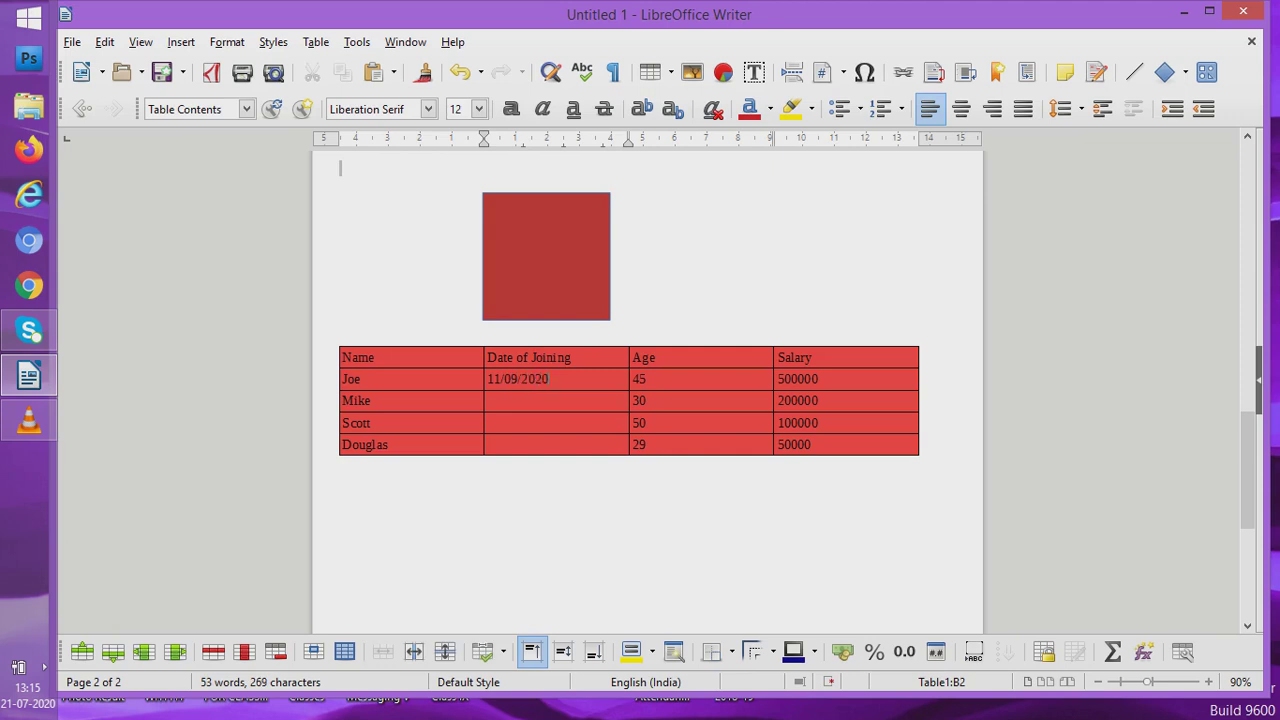
key(Down)
text(12/05/2003)
click(359, 379)
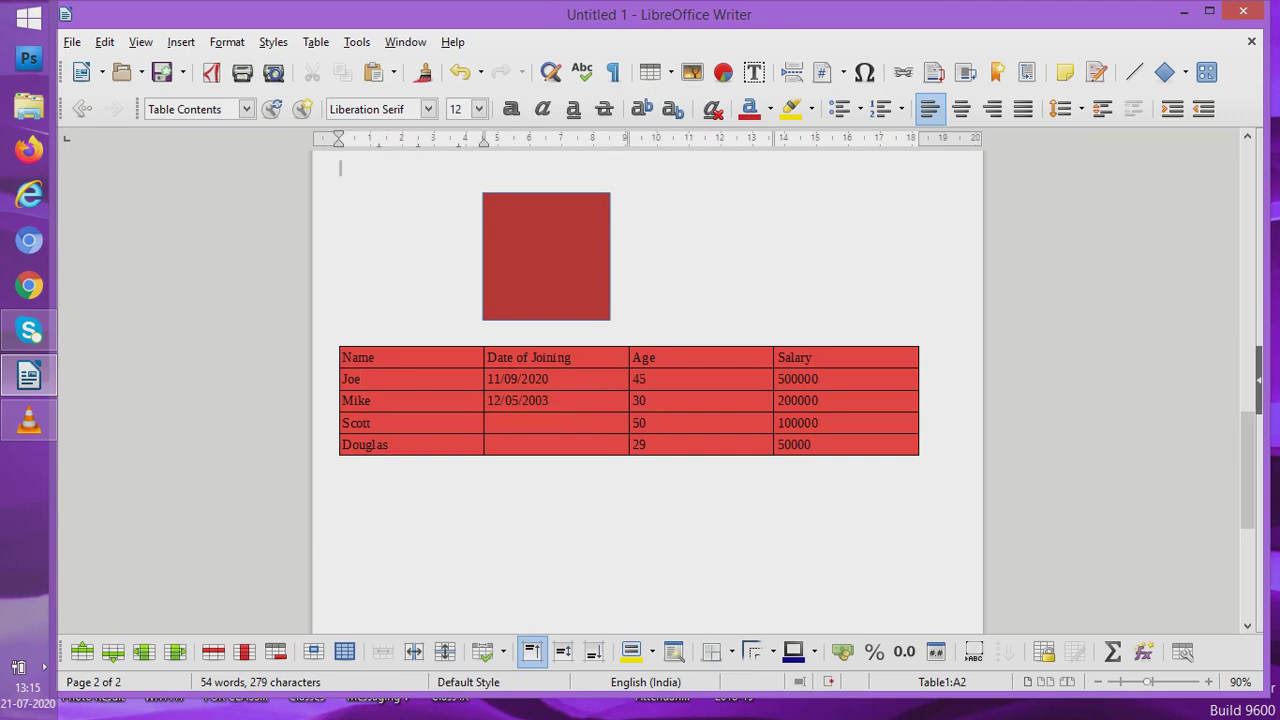
click(548, 379)
click(548, 400)
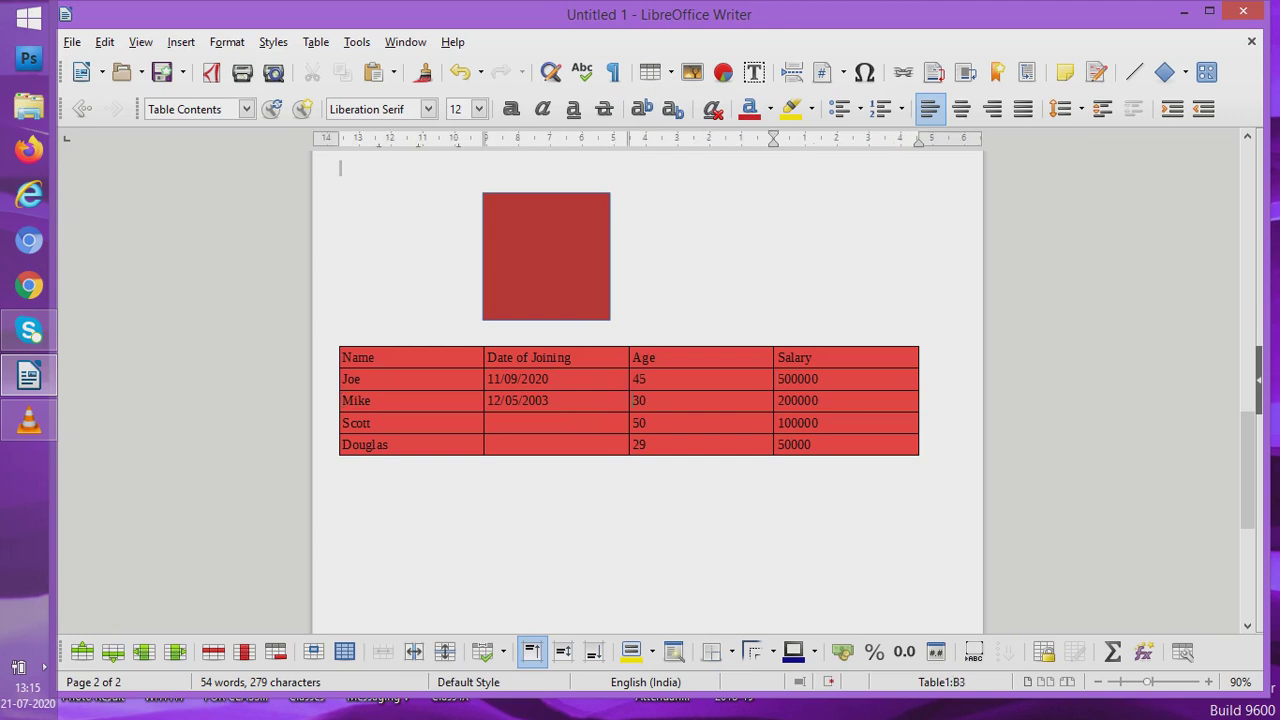
click(548, 422)
click(820, 422)
click(660, 444)
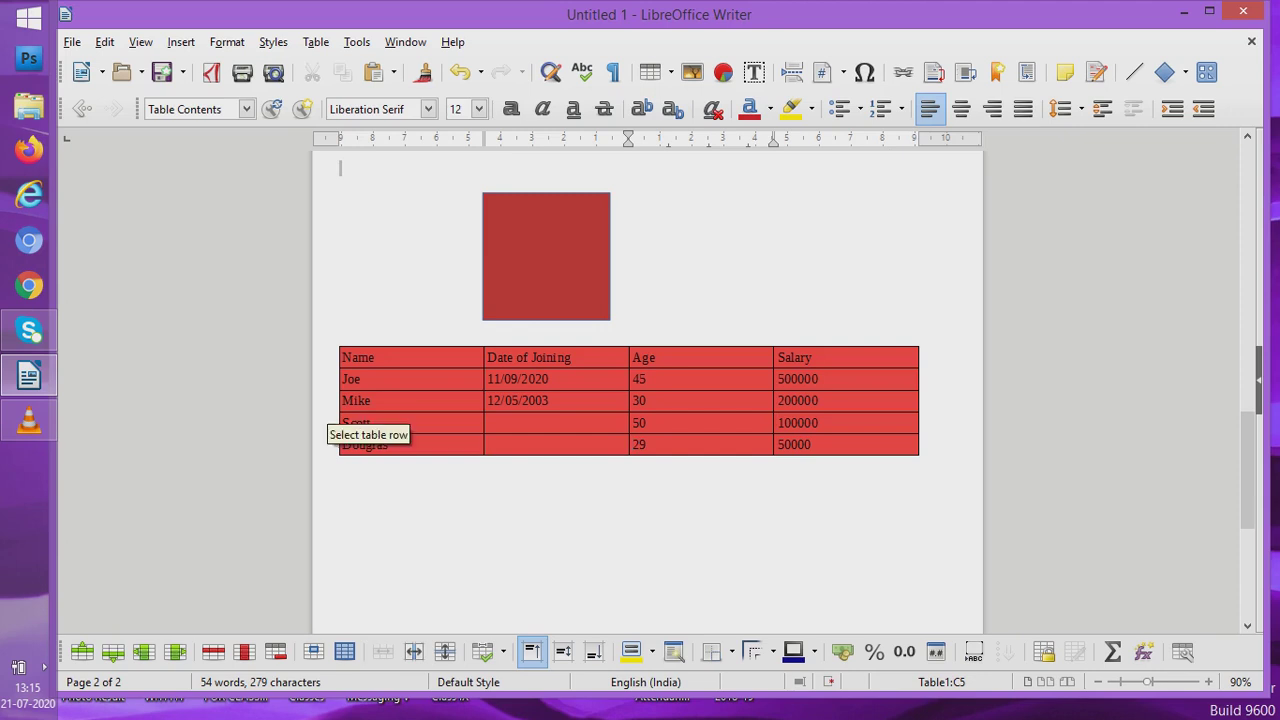
- Delete the table row with the joining date 12/05/2003
click(337, 405)
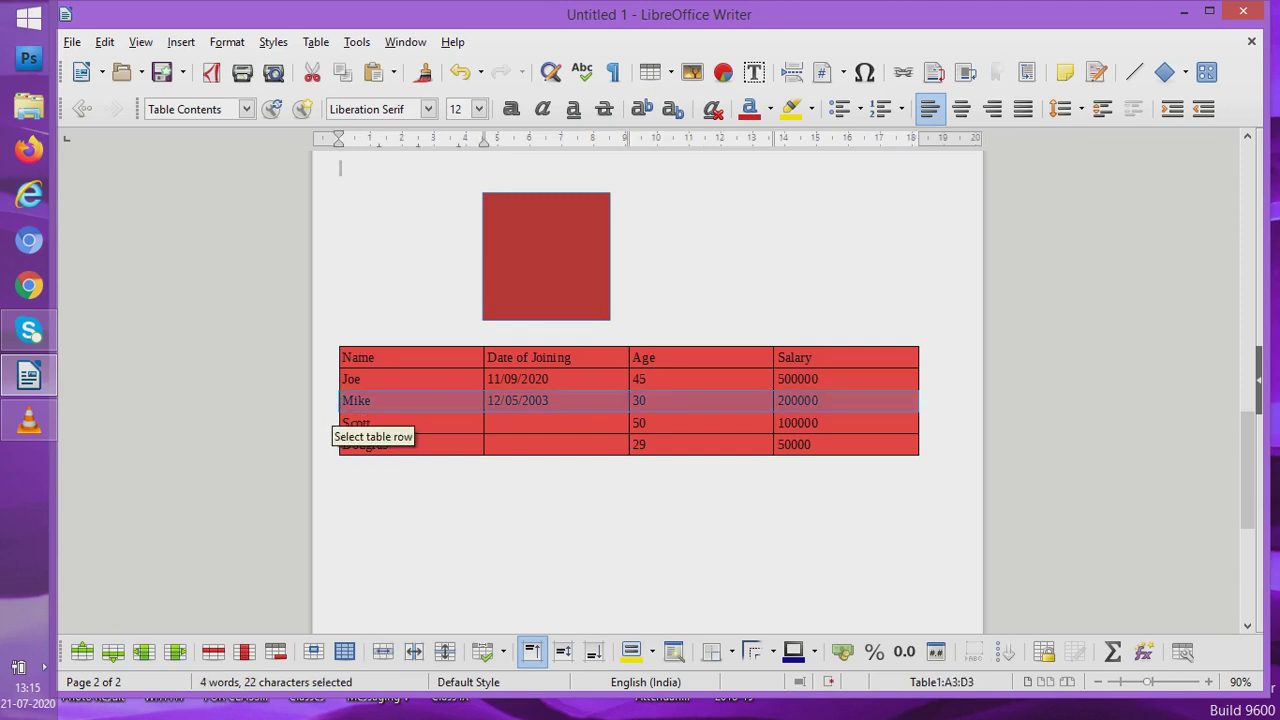
right_click(337, 405)
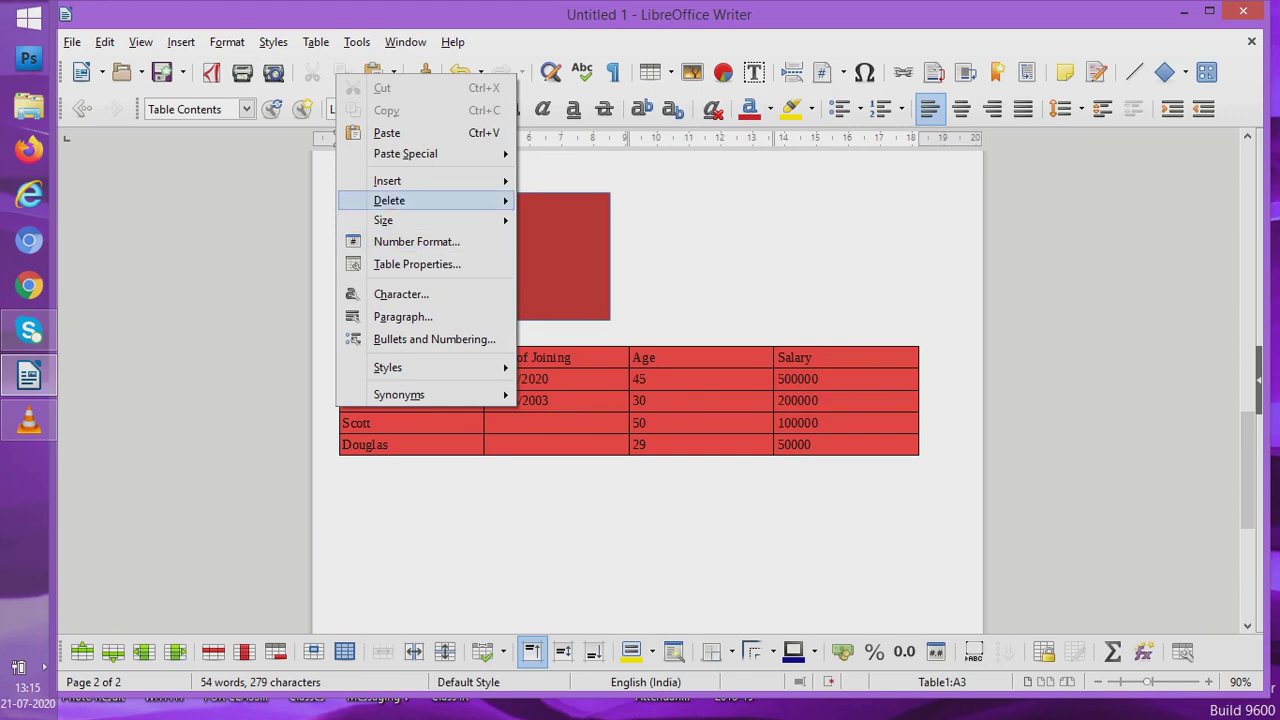
mouse_move(430, 200)
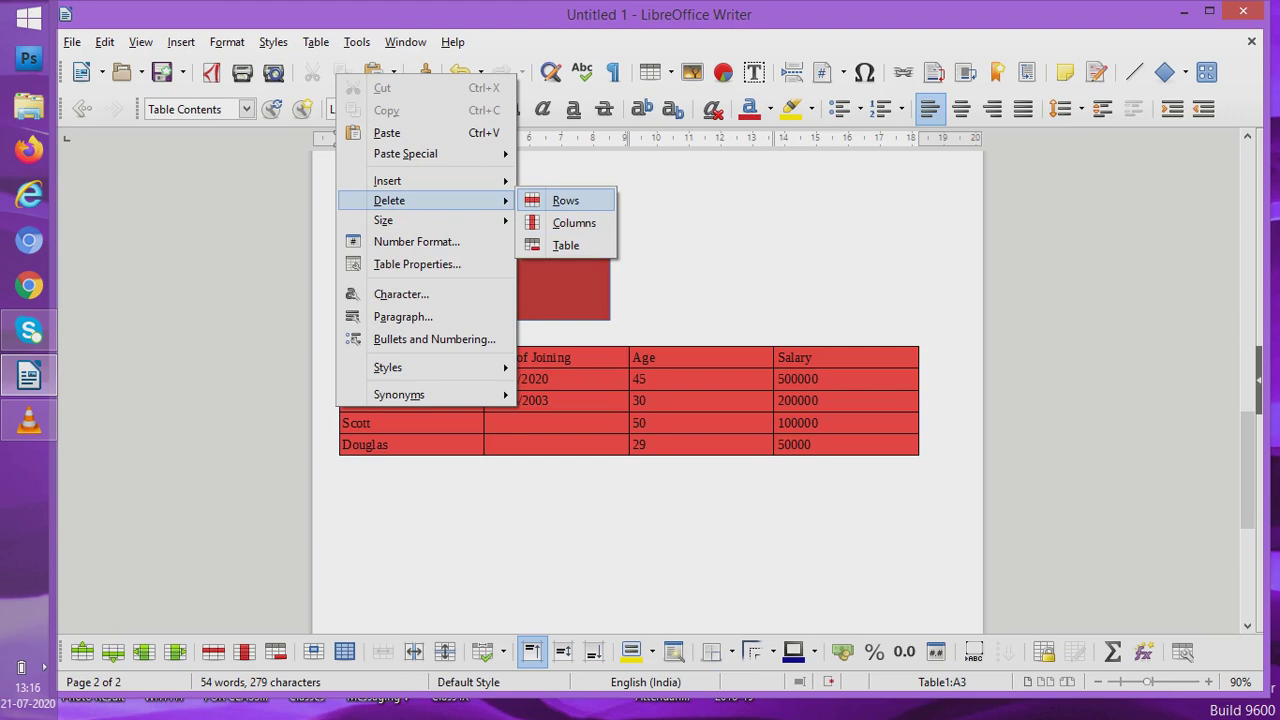
click(565, 200)
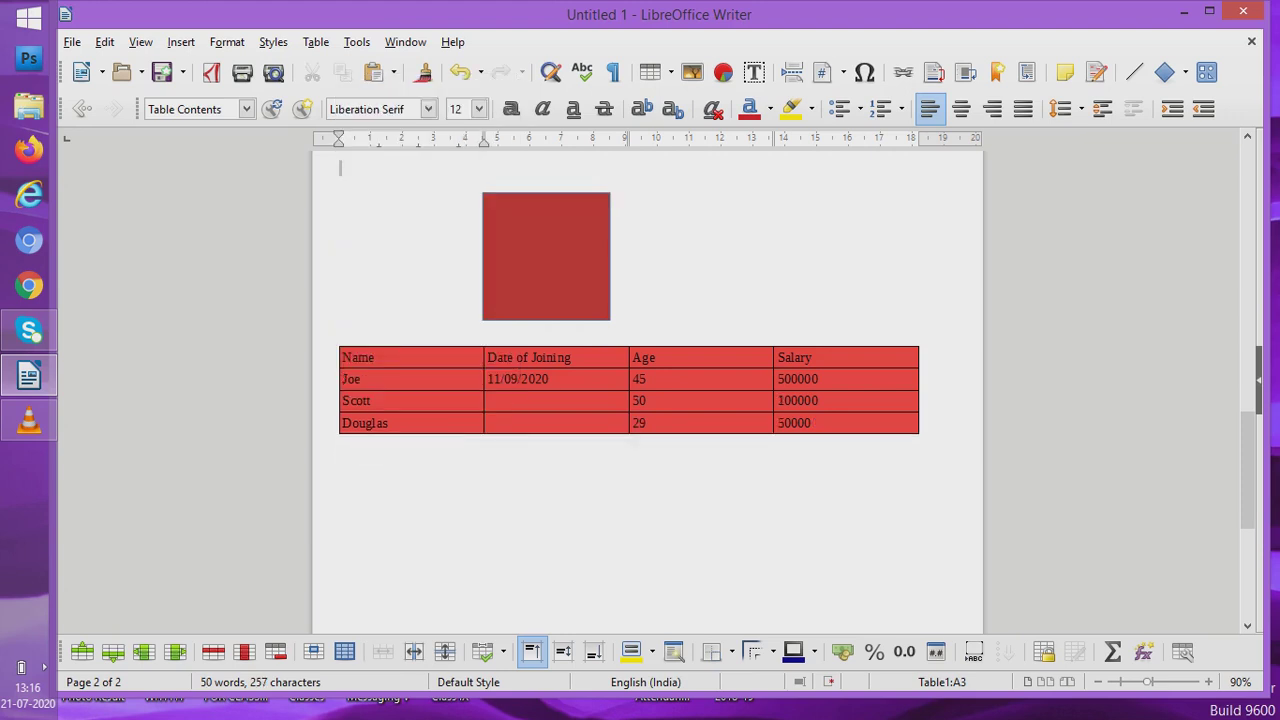
click(699, 348)
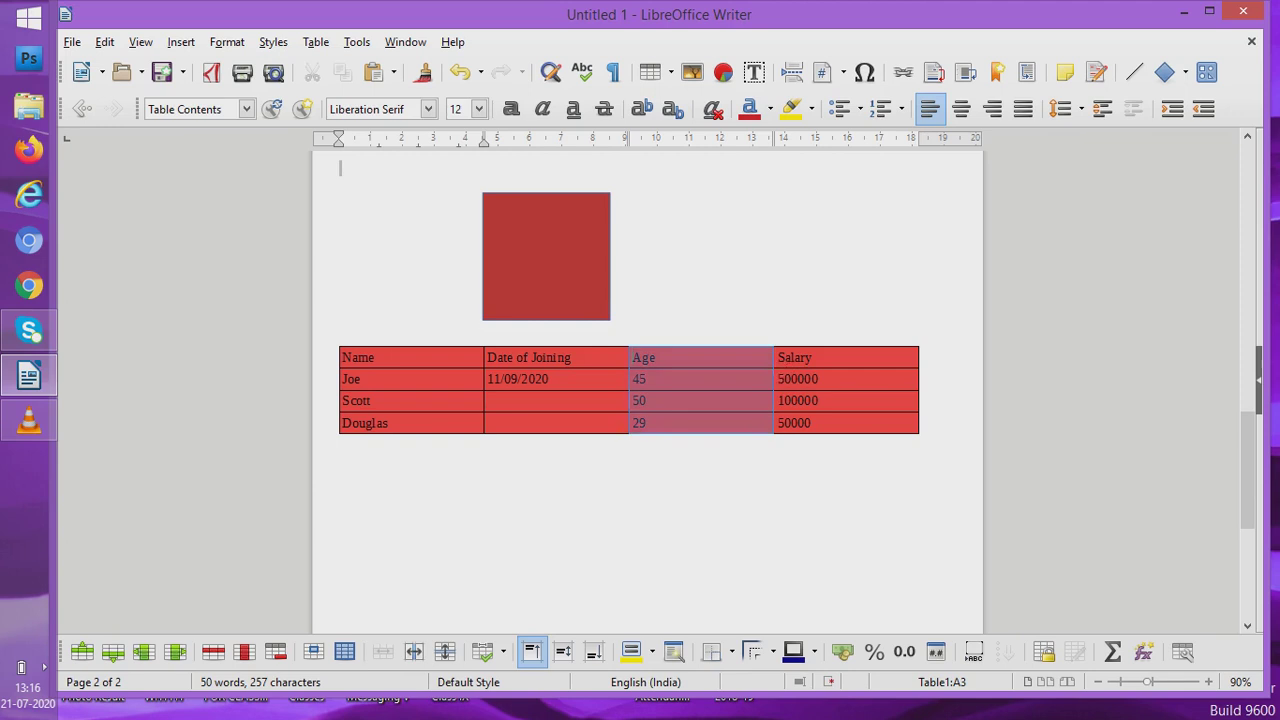
right_click(697, 348)
key(Escape)
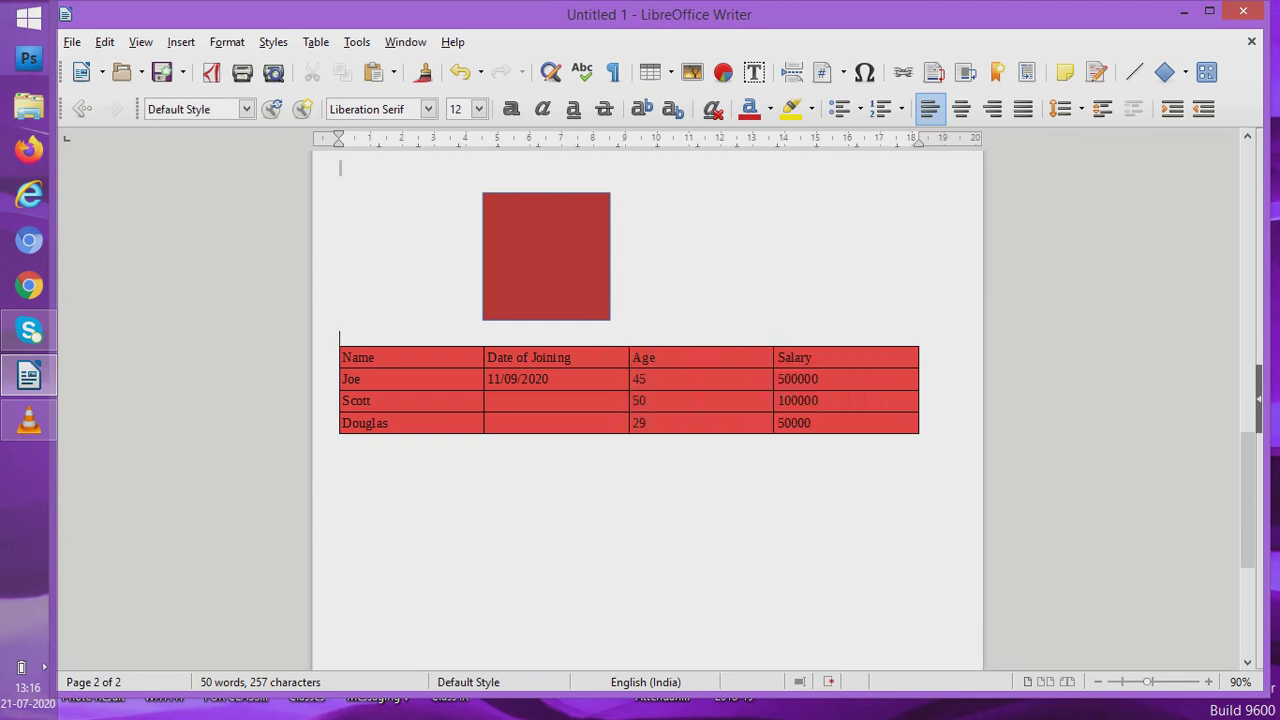
- Delete the Age column from the table
click(699, 347)
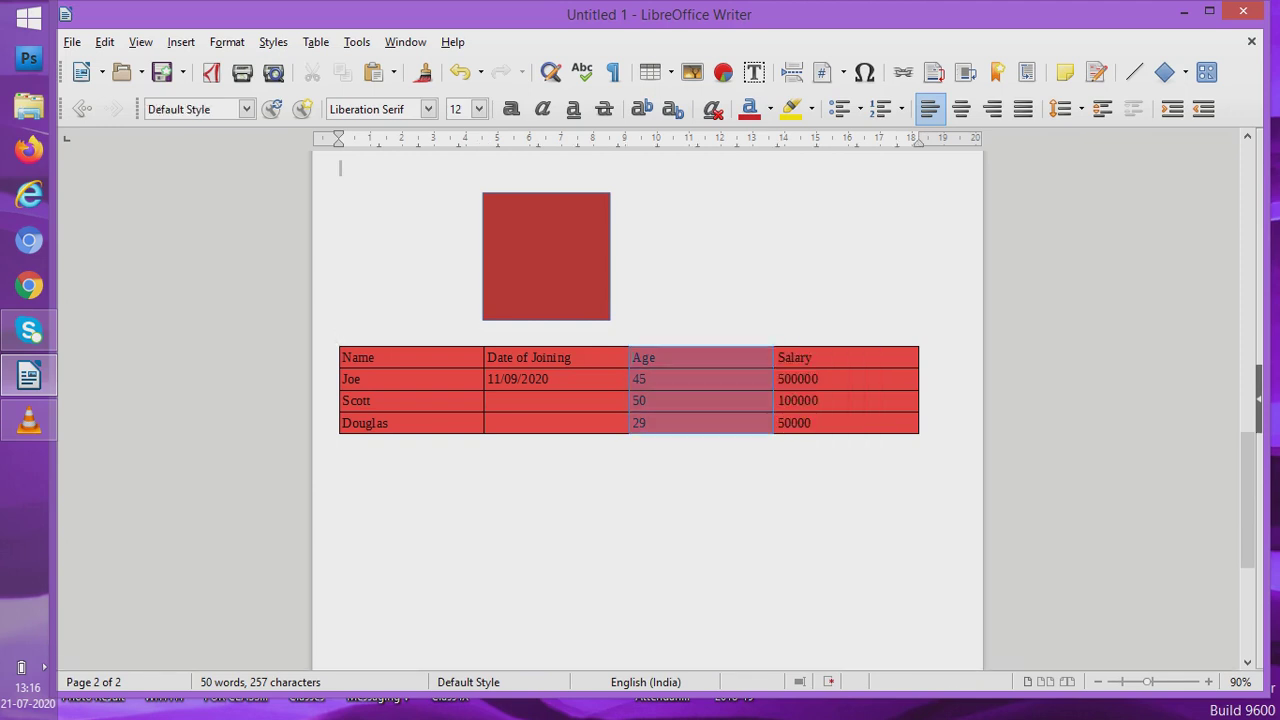
right_click(669, 367)
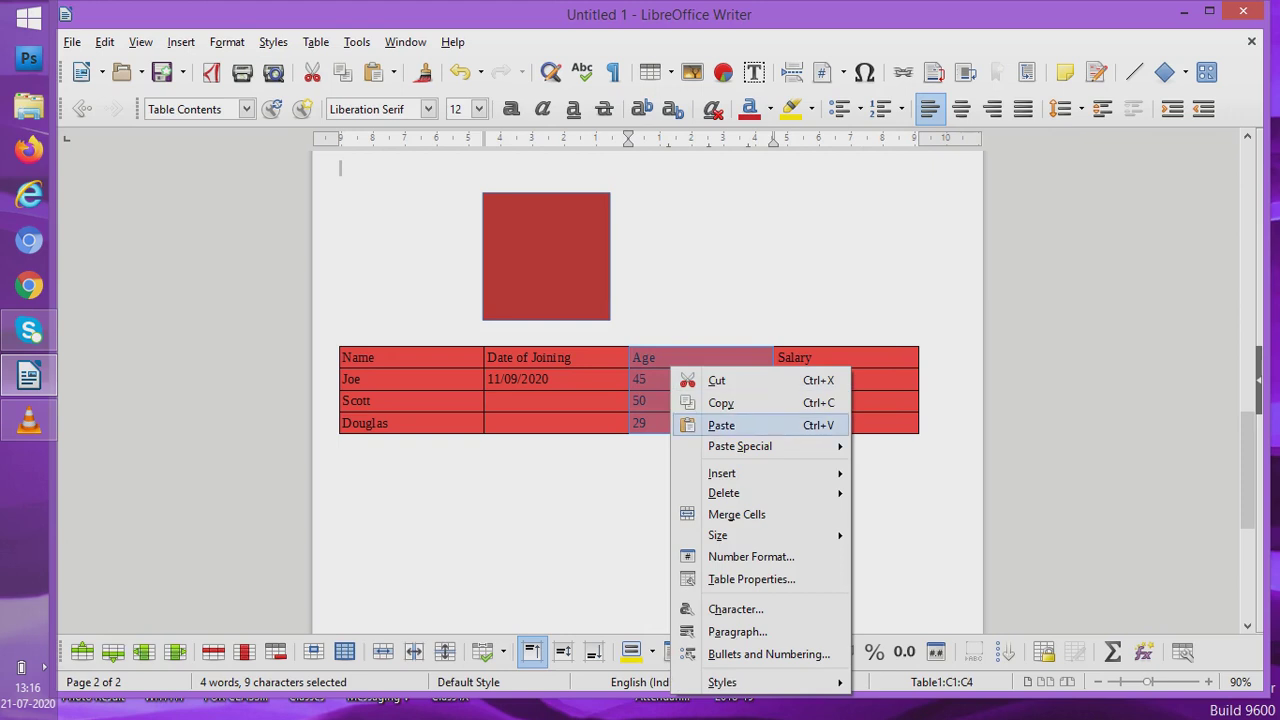
mouse_move(760, 493)
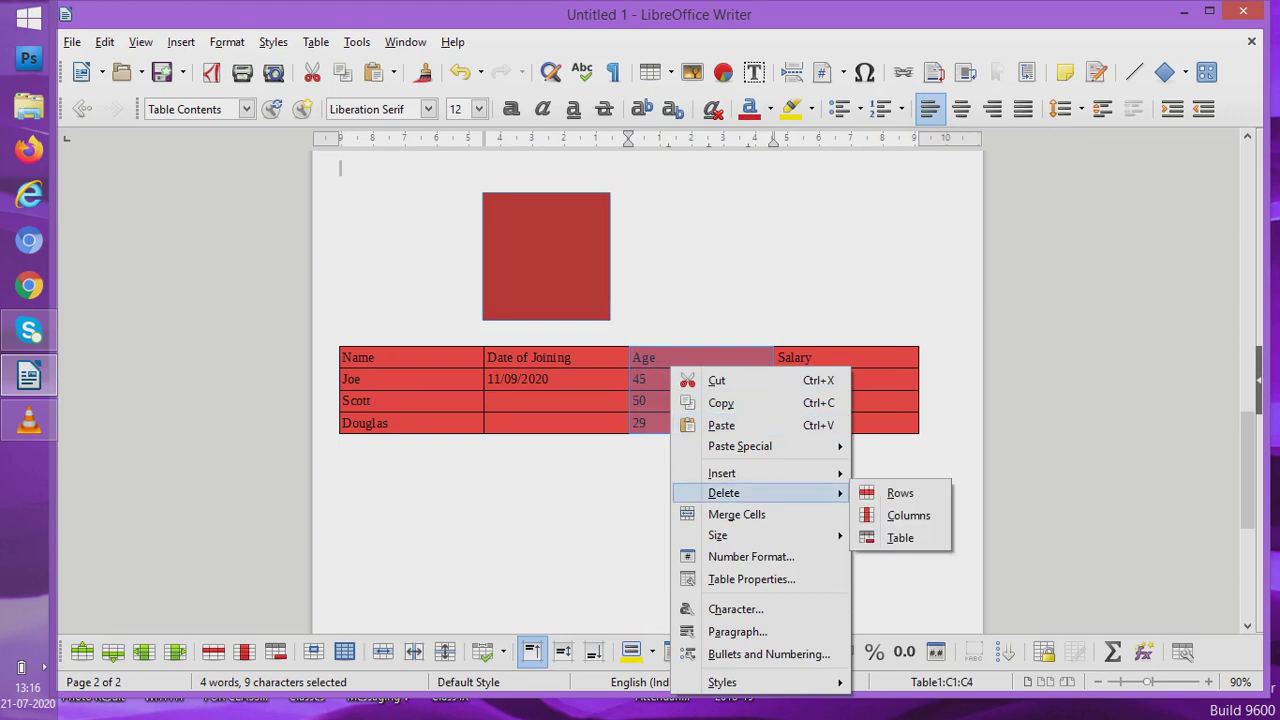
click(908, 515)
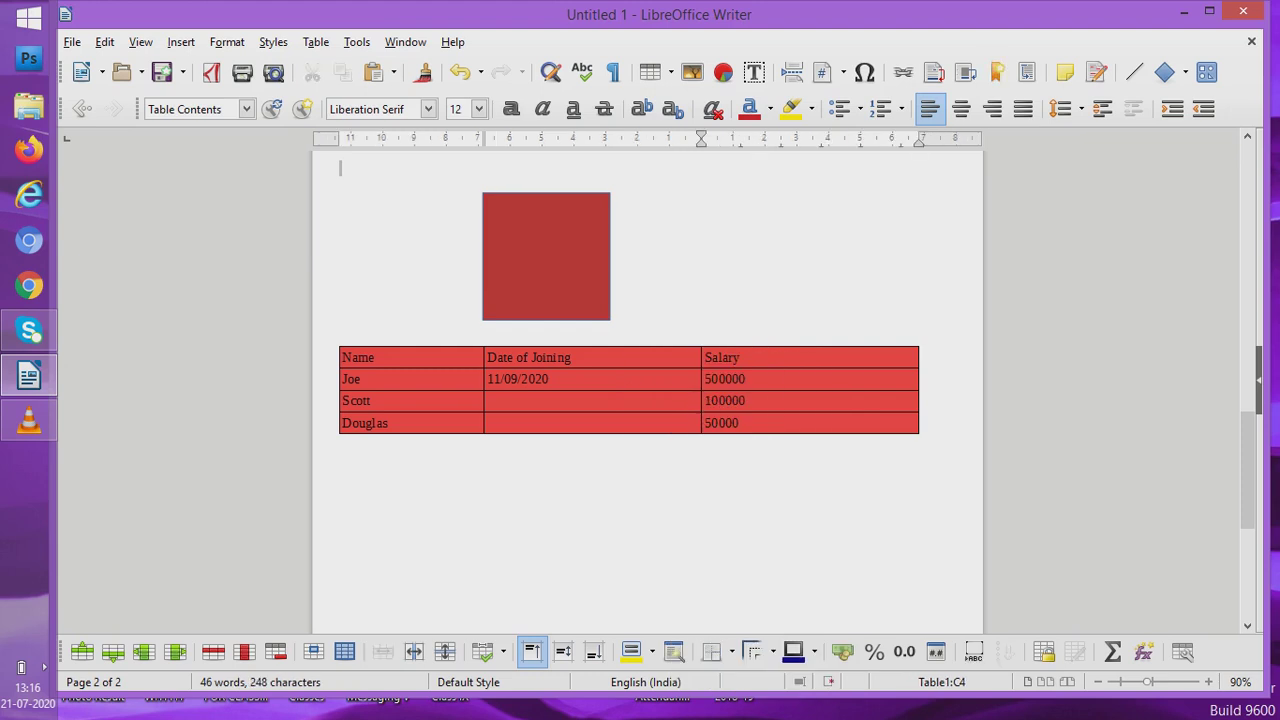
- Copy the whole table and paste the duplicate below the original, leaving blank space between them
click(400, 358)
drag(337, 360, 340, 428)
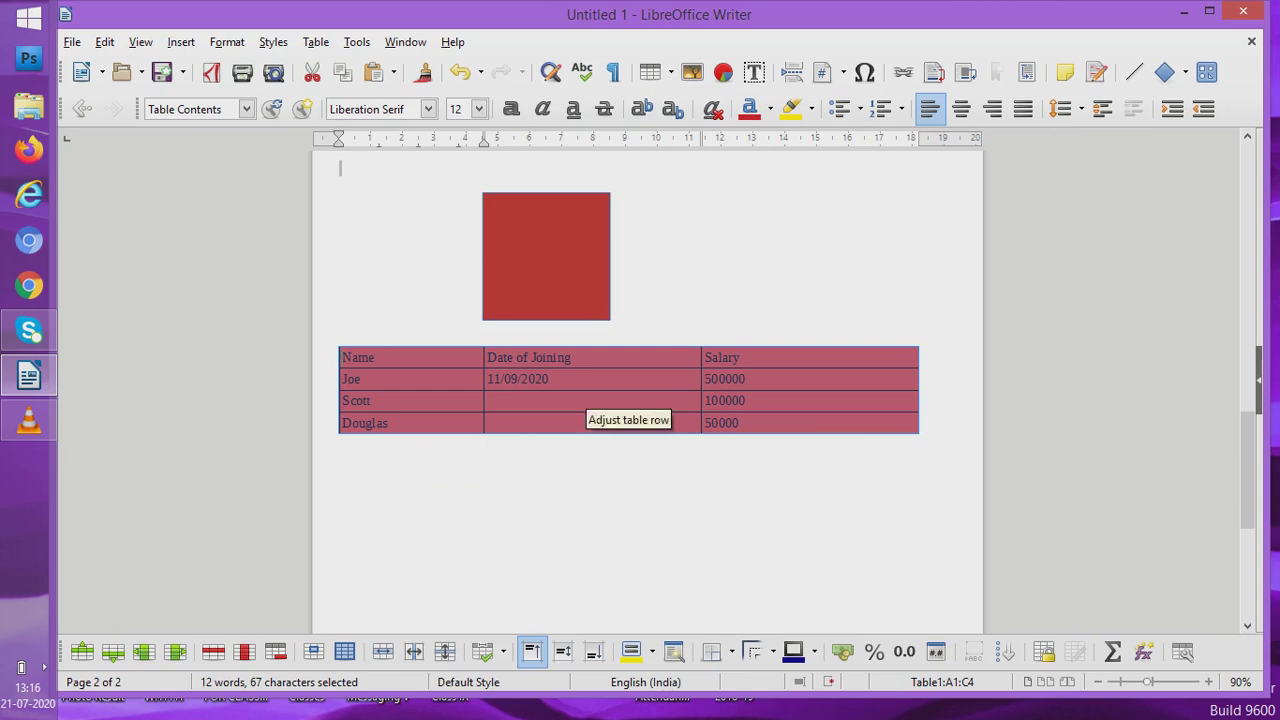
right_click(467, 374)
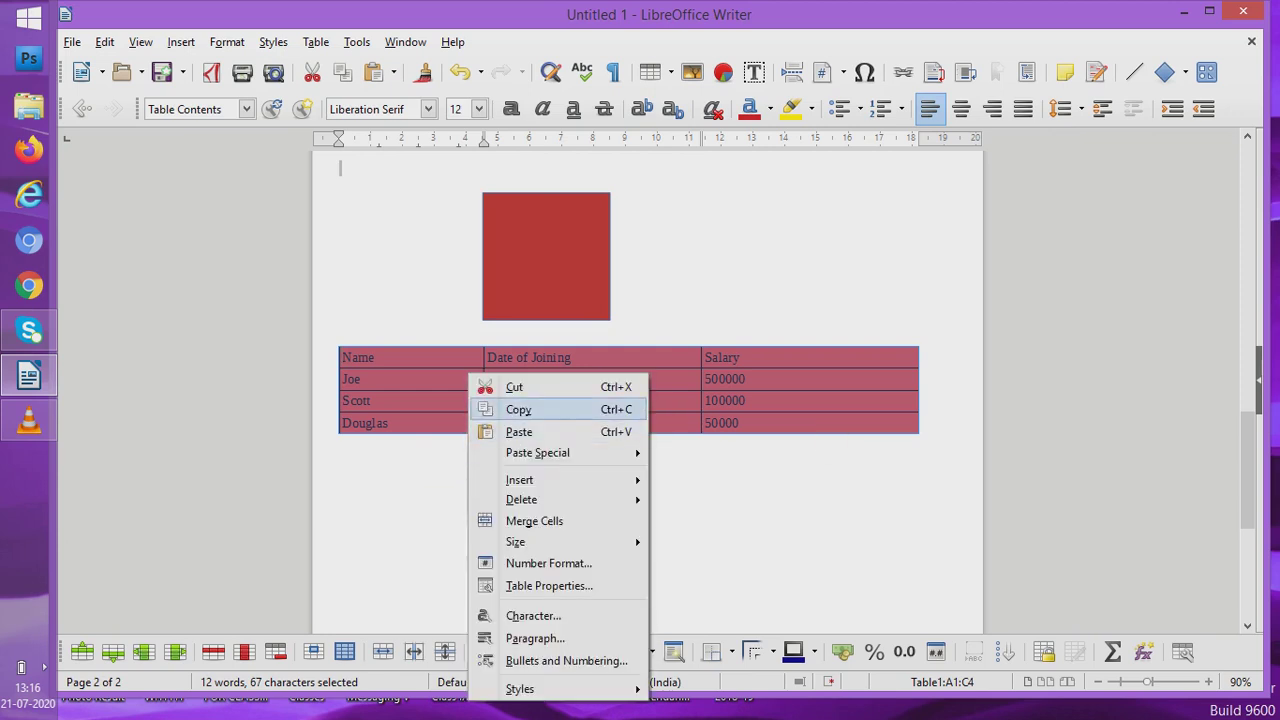
click(520, 409)
click(340, 456)
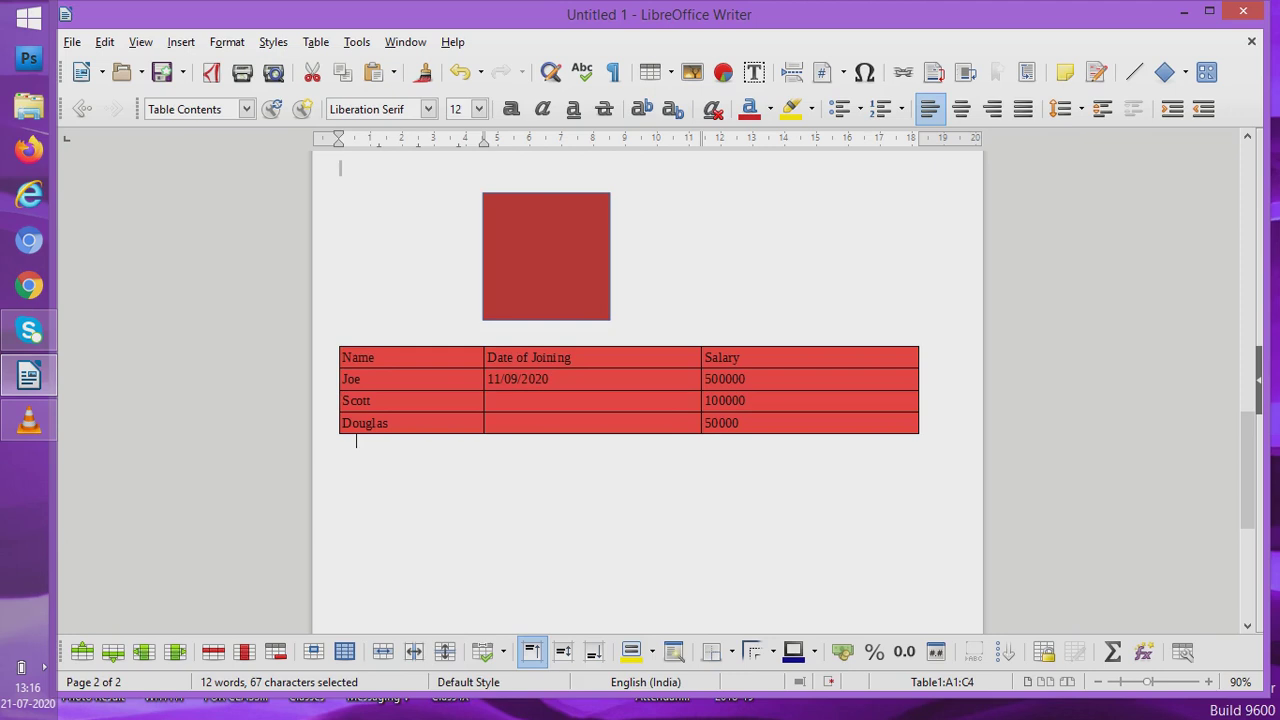
key(Return)
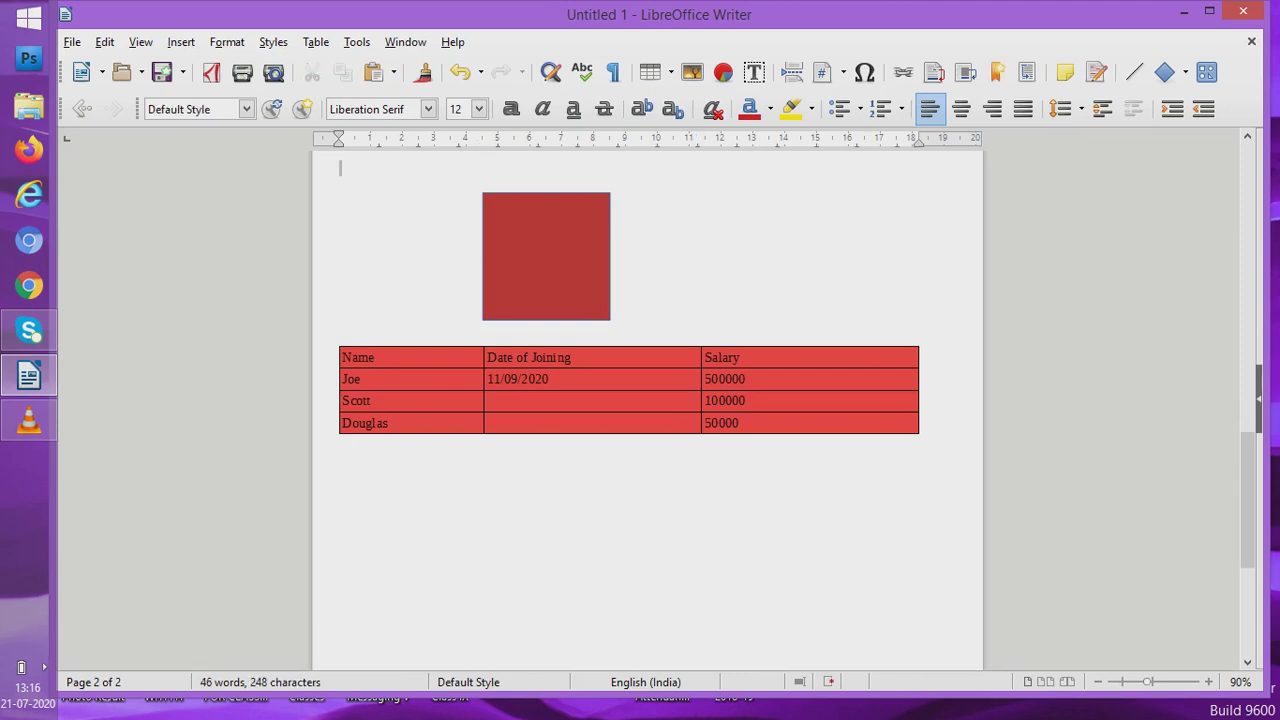
right_click(342, 488)
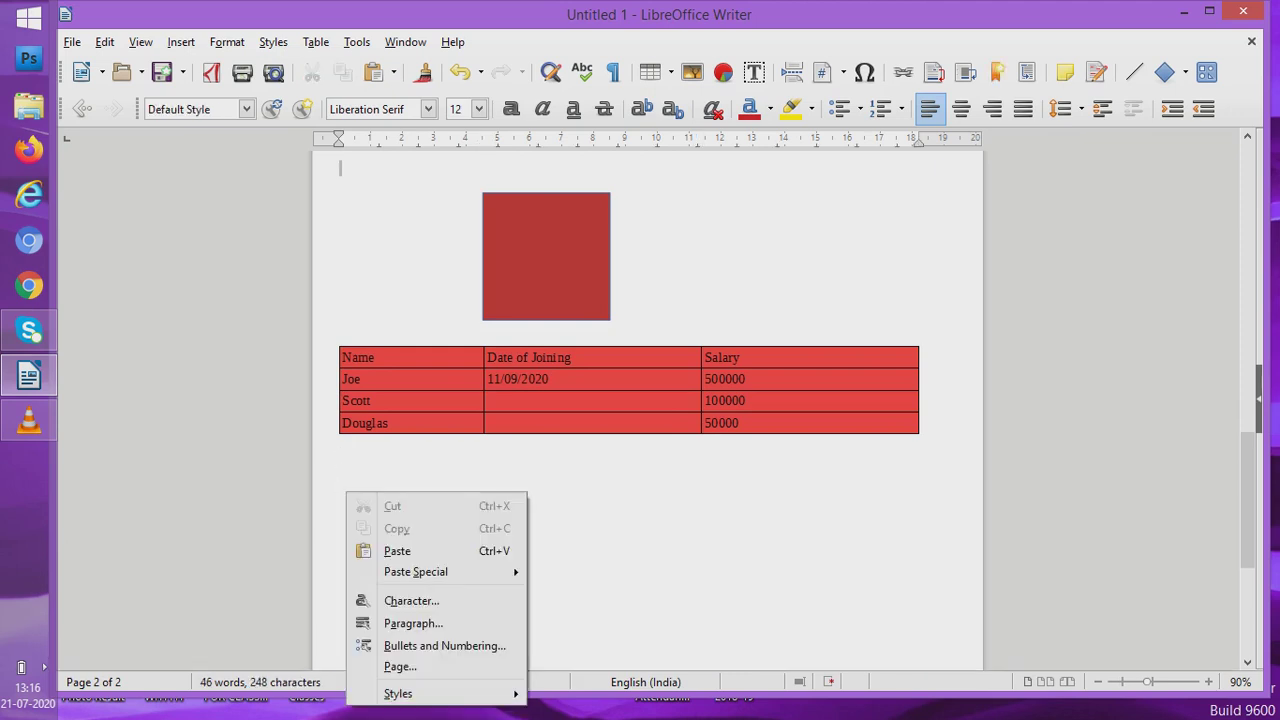
click(400, 549)
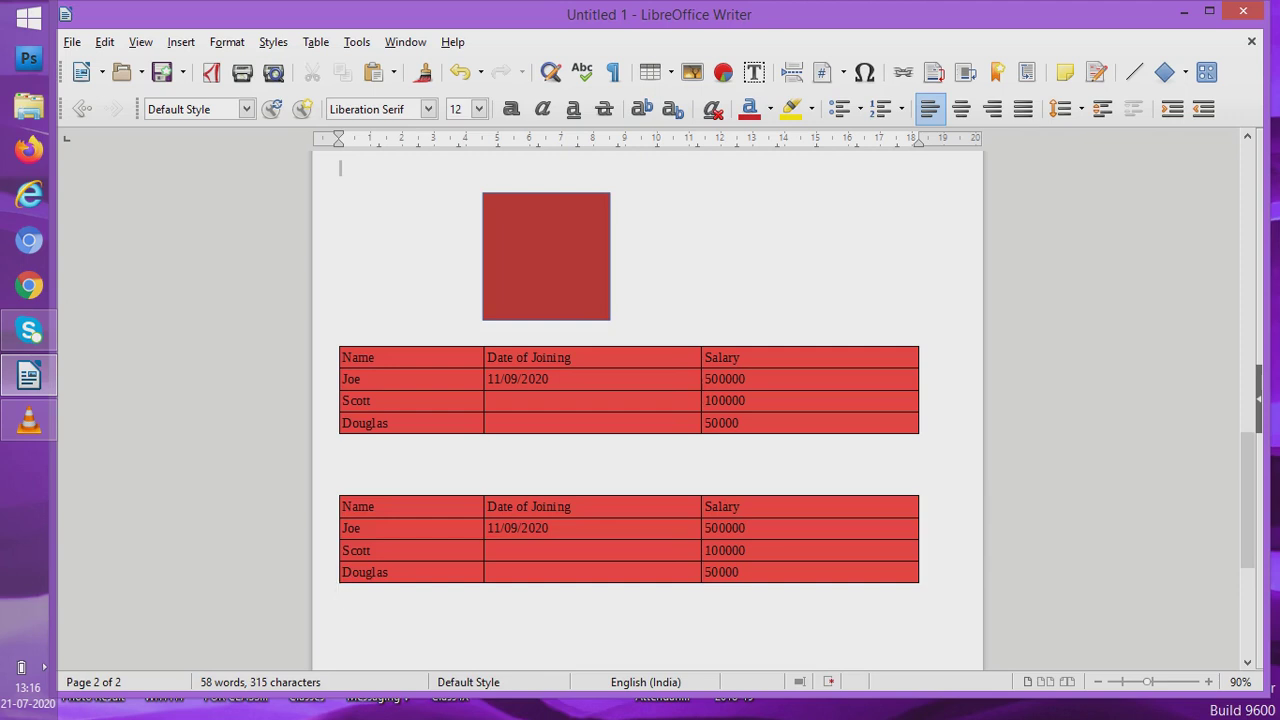
click(338, 528)
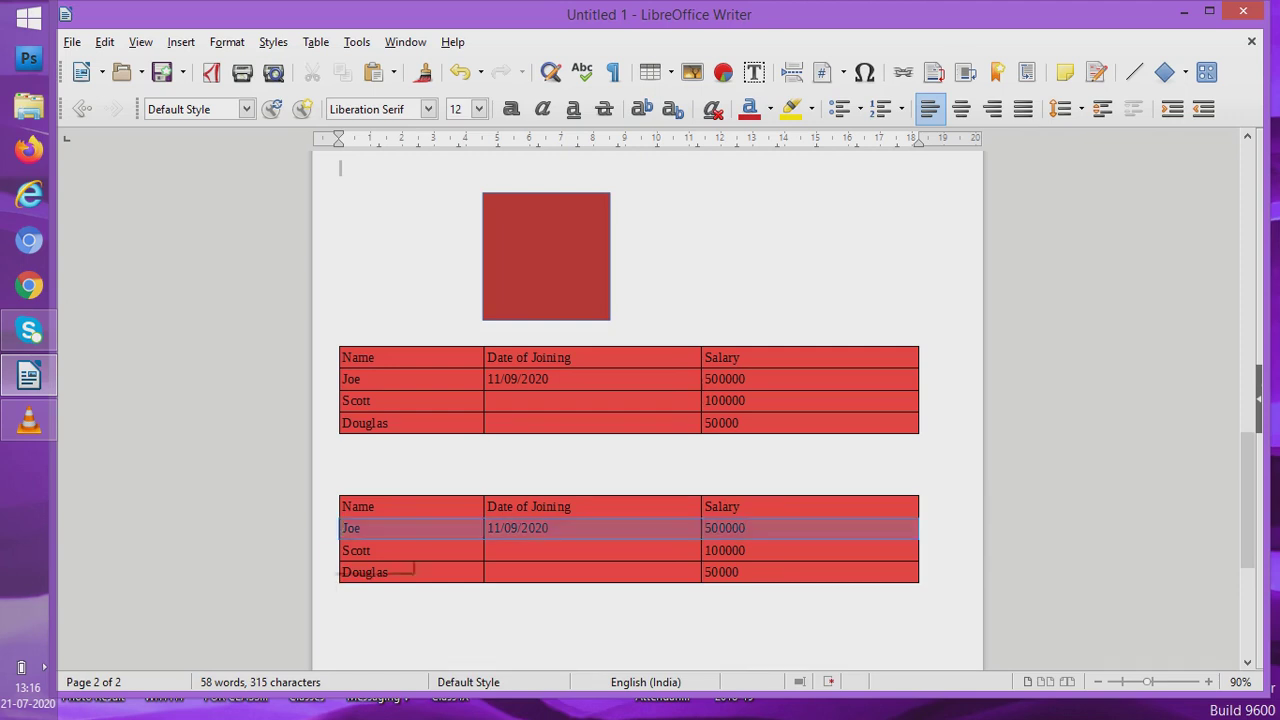
right_click(336, 534)
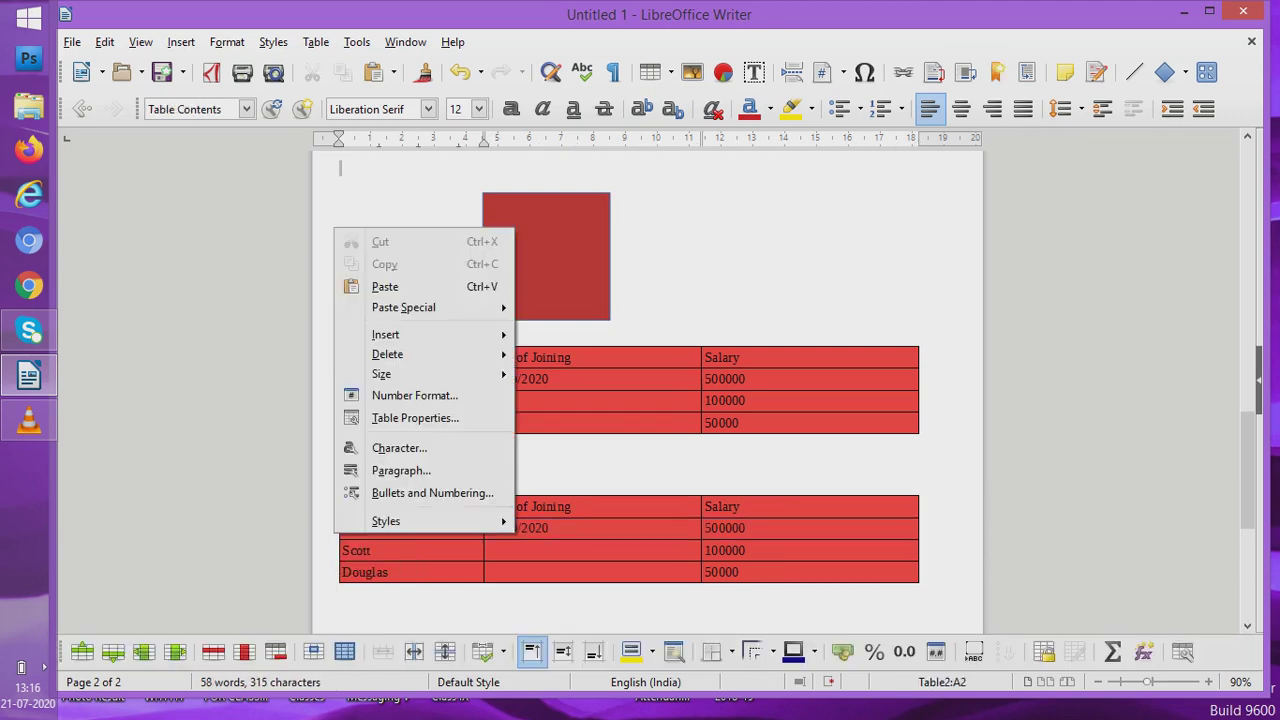
mouse_move(386, 521)
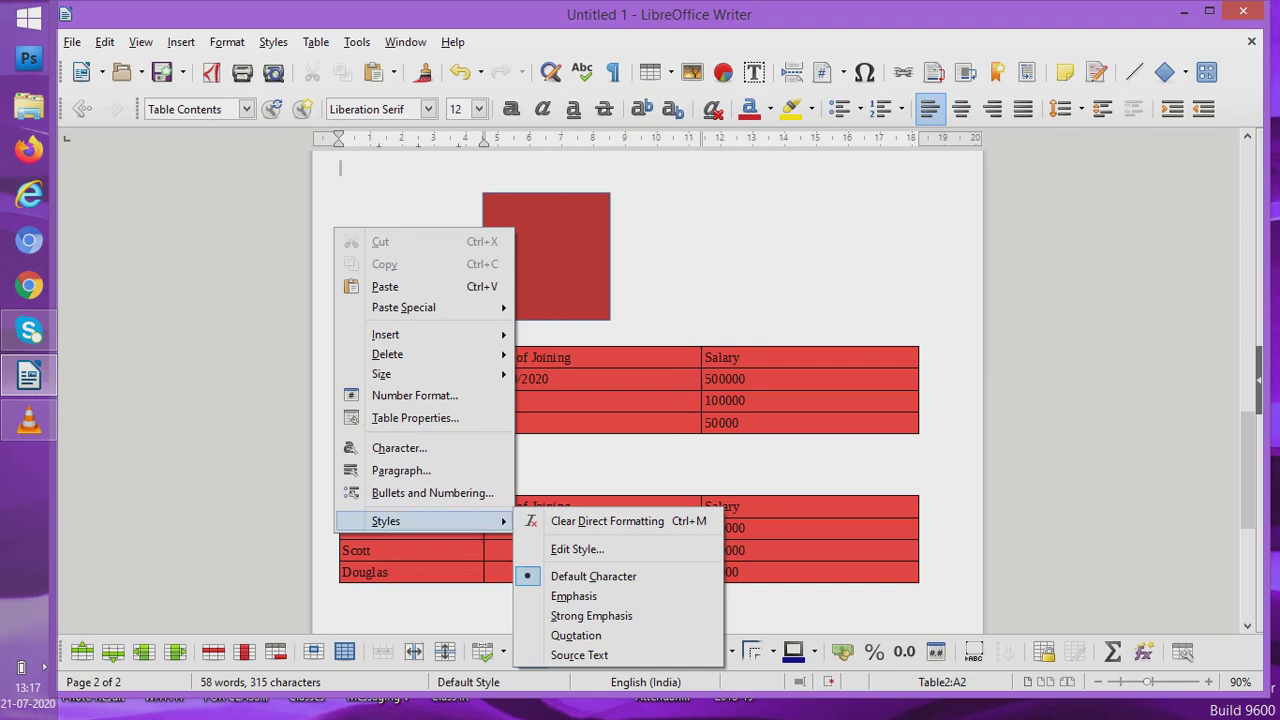
key(Escape)
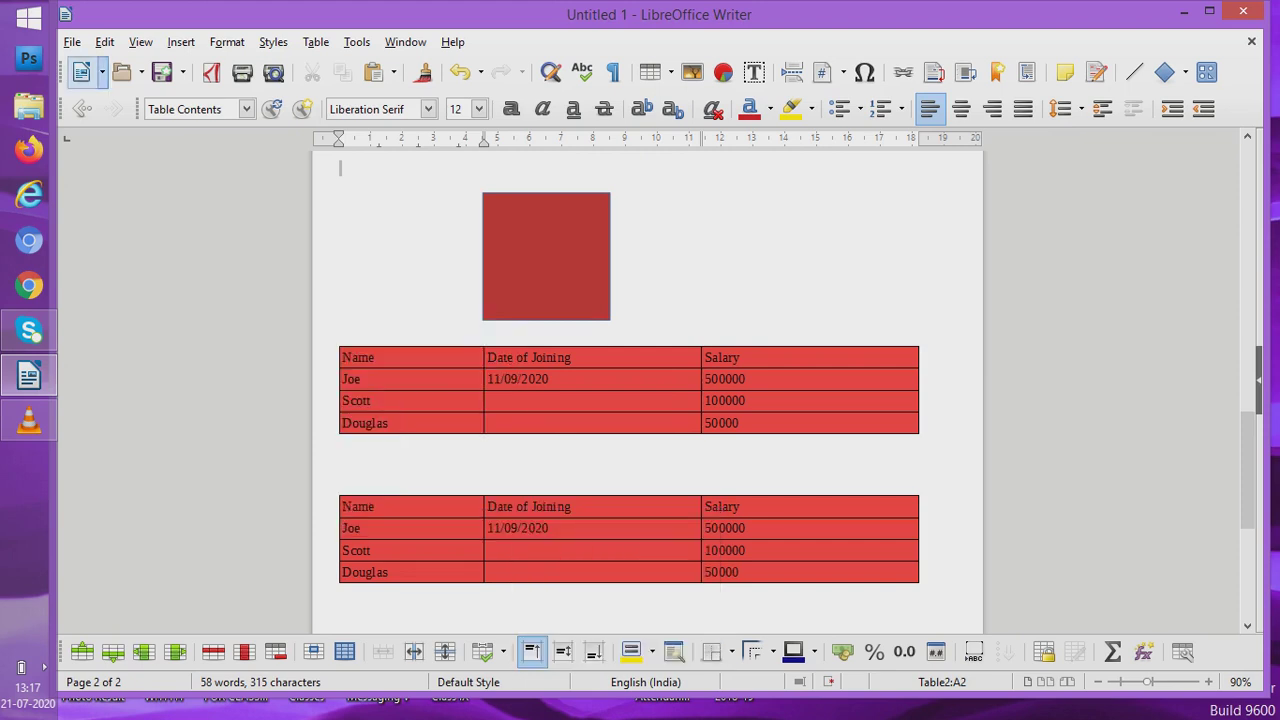
- Open the print settings, preview page 2, and review the page layout, document content and general printer options
click(72, 42)
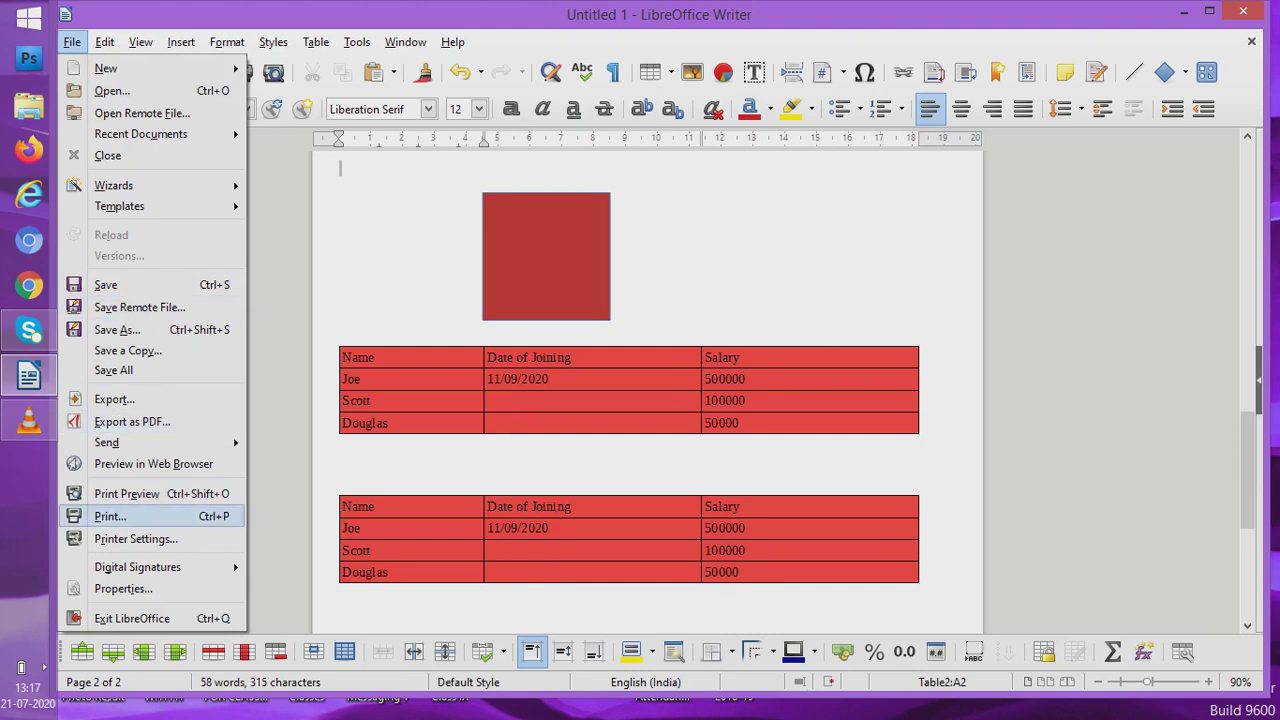
click(110, 516)
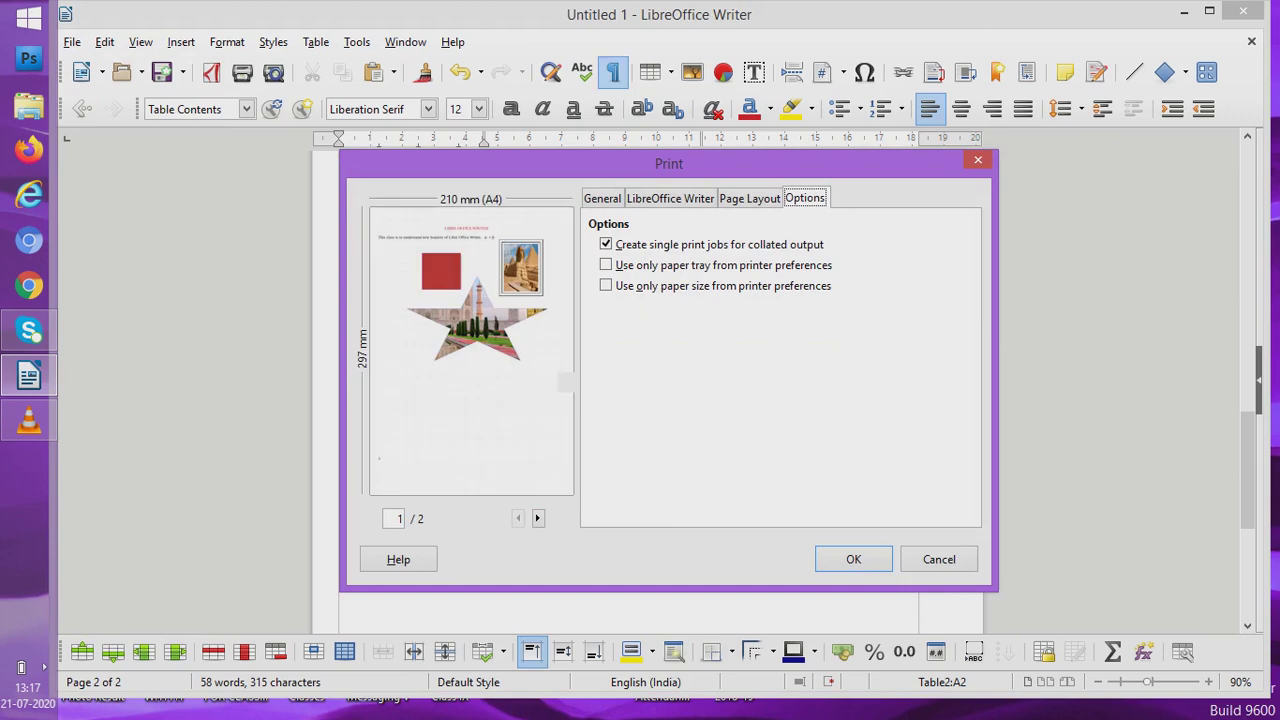
click(538, 518)
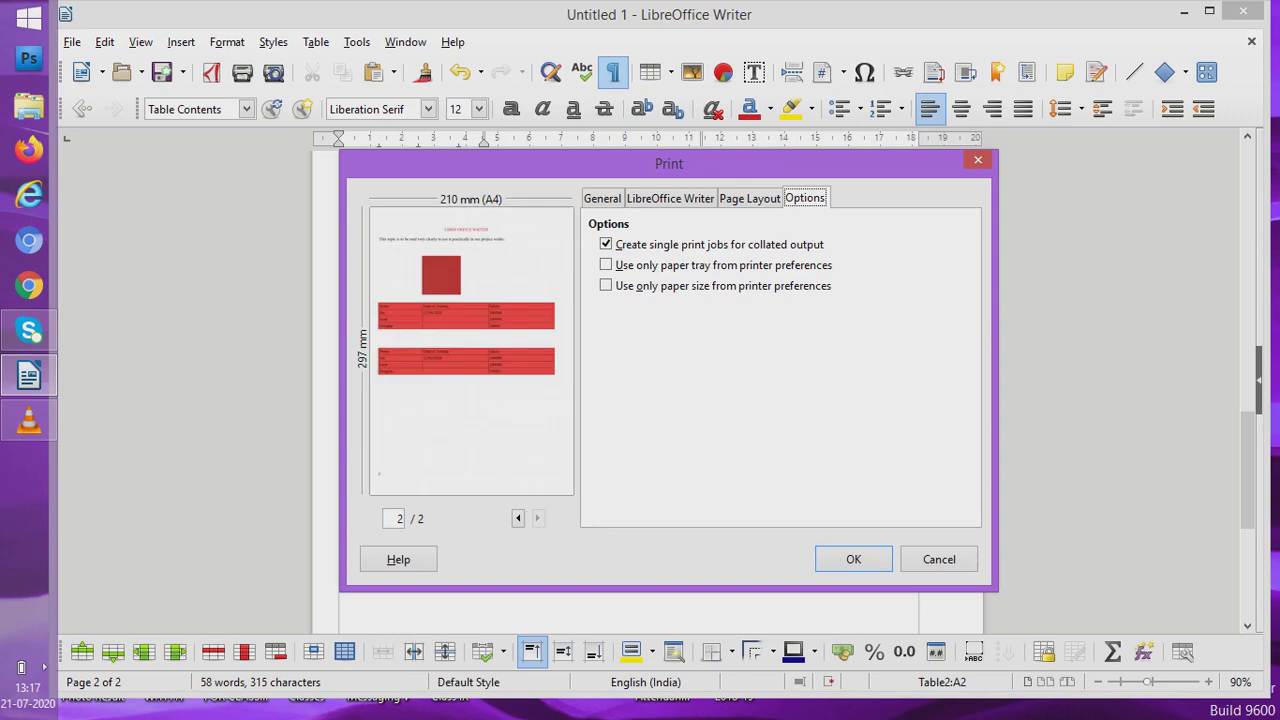
key(Left)
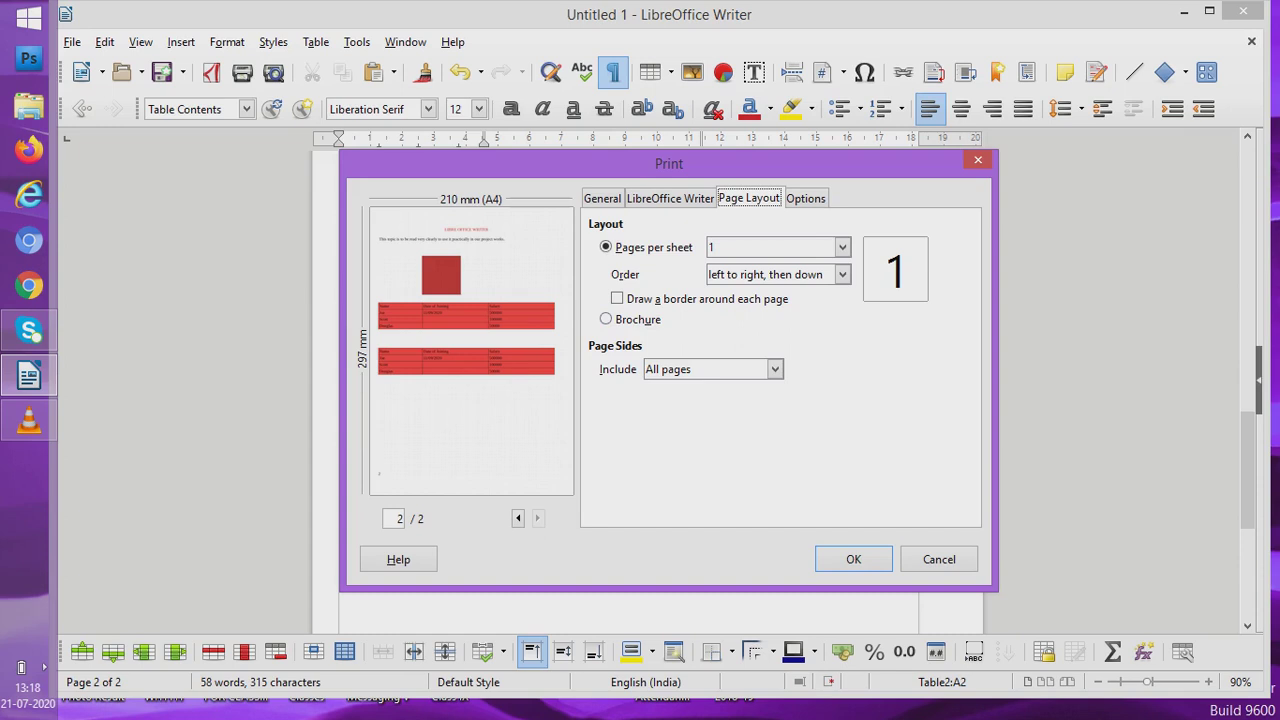
click(670, 198)
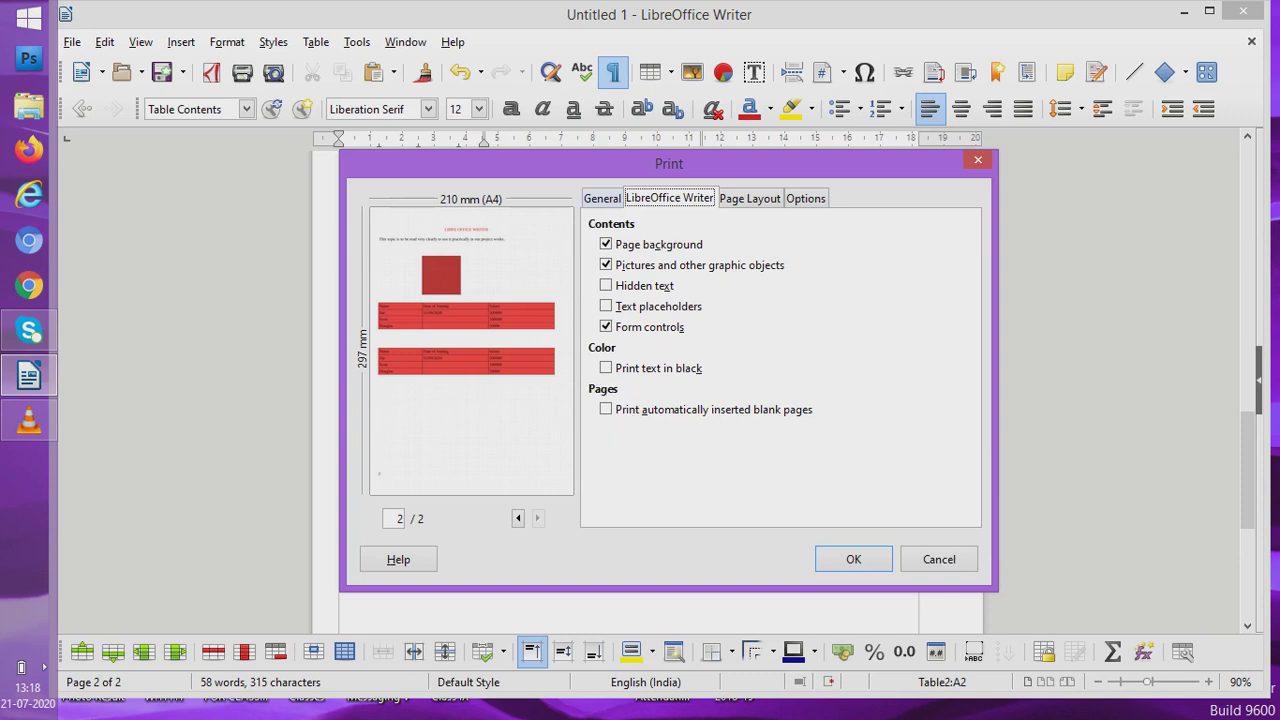
key(Left)
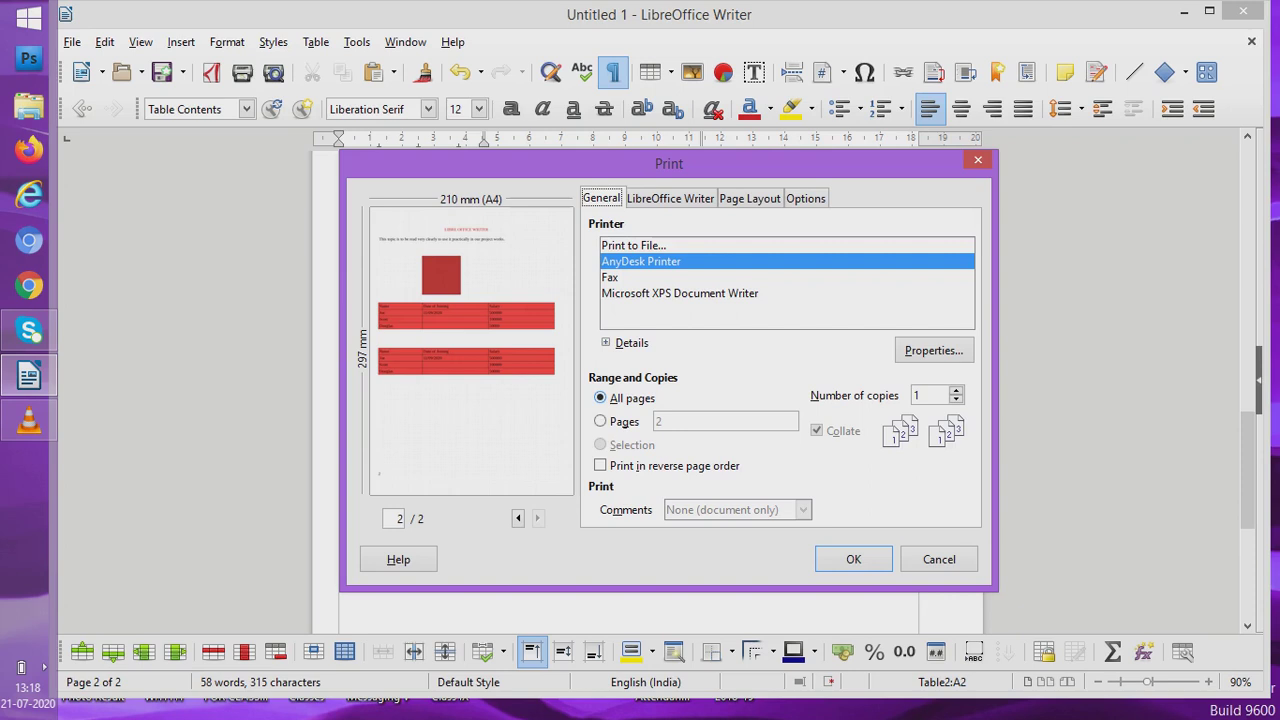
- Restrict the print range to page 1 and close the print settings without printing
click(601, 421)
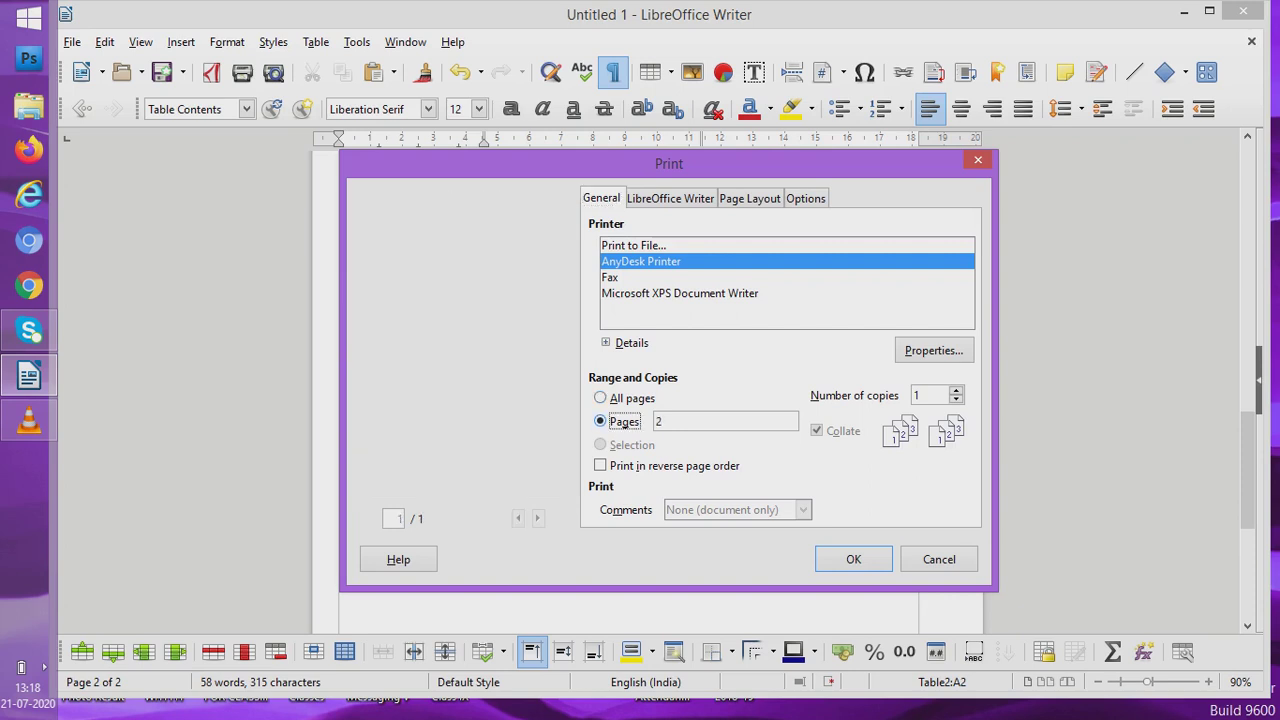
click(658, 421)
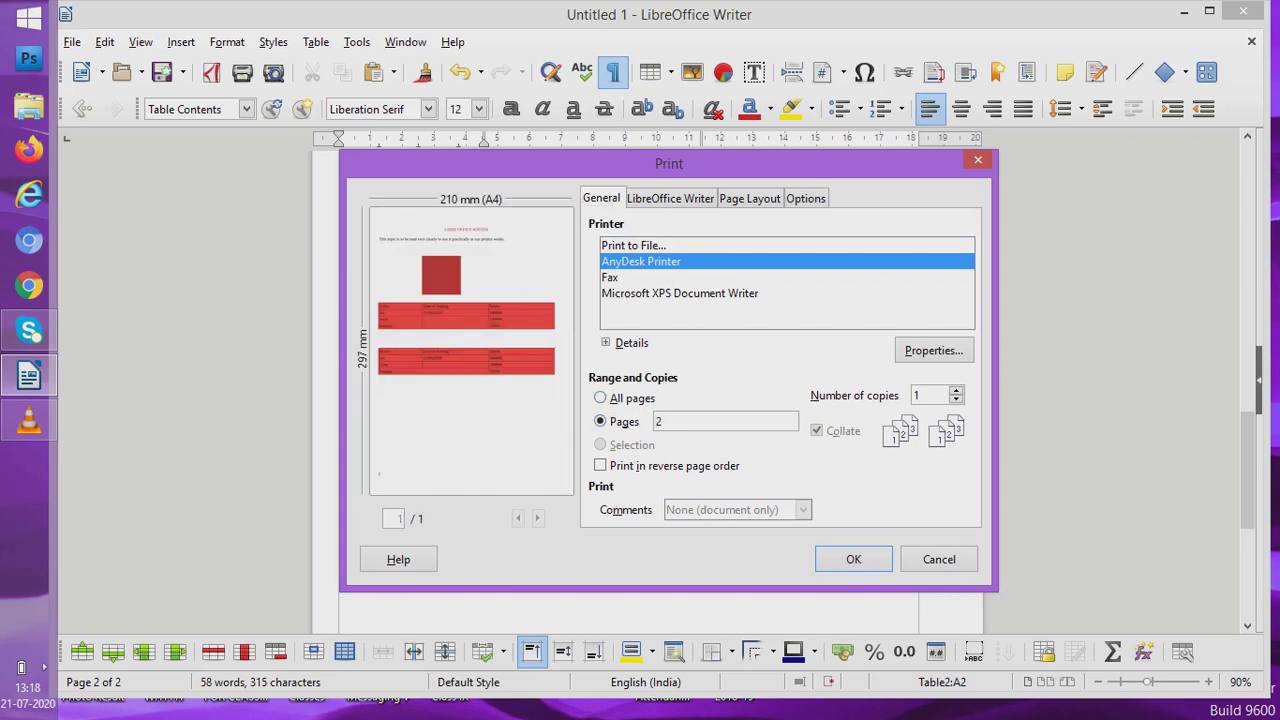
key(BackSpace)
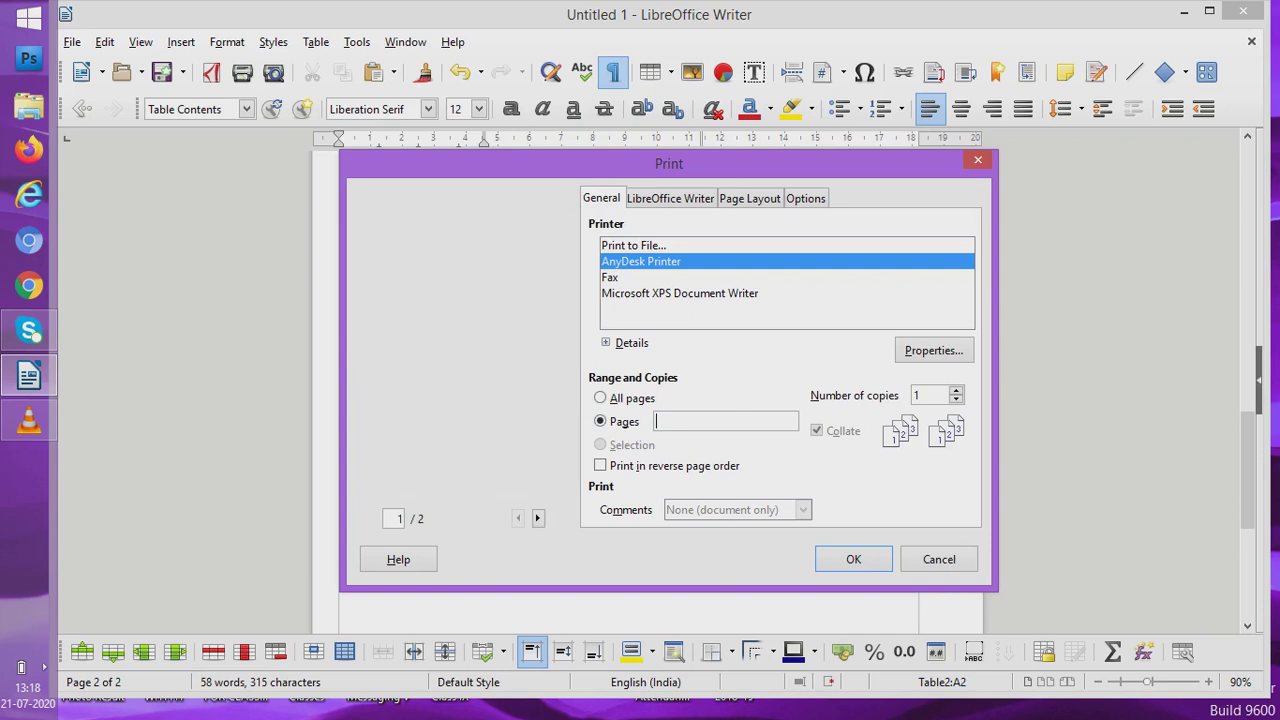
text(1)
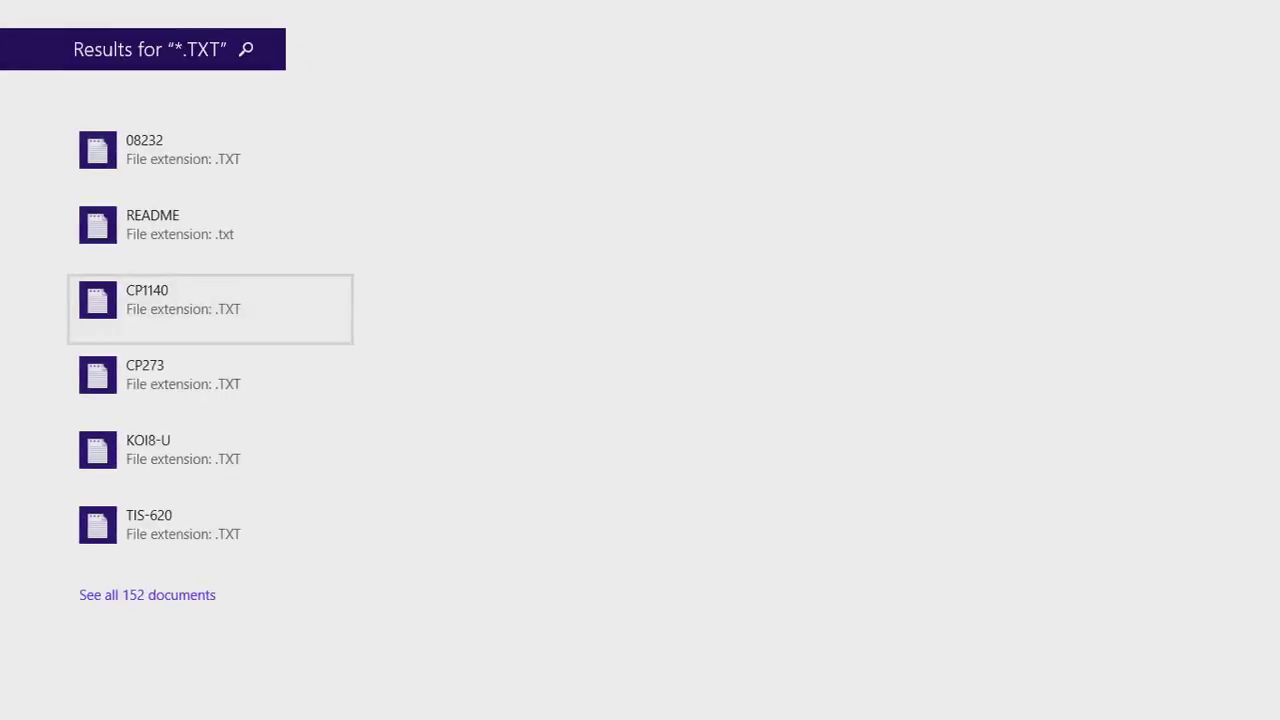
key(super)
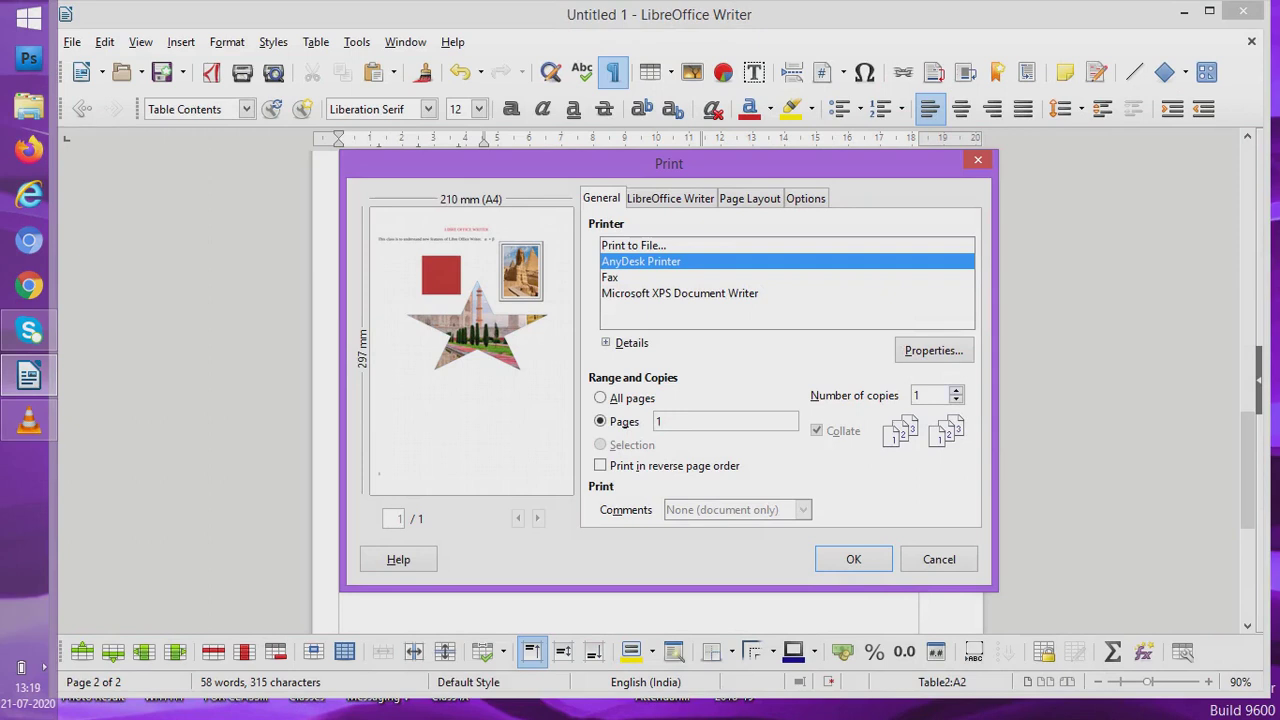
click(929, 395)
click(939, 559)
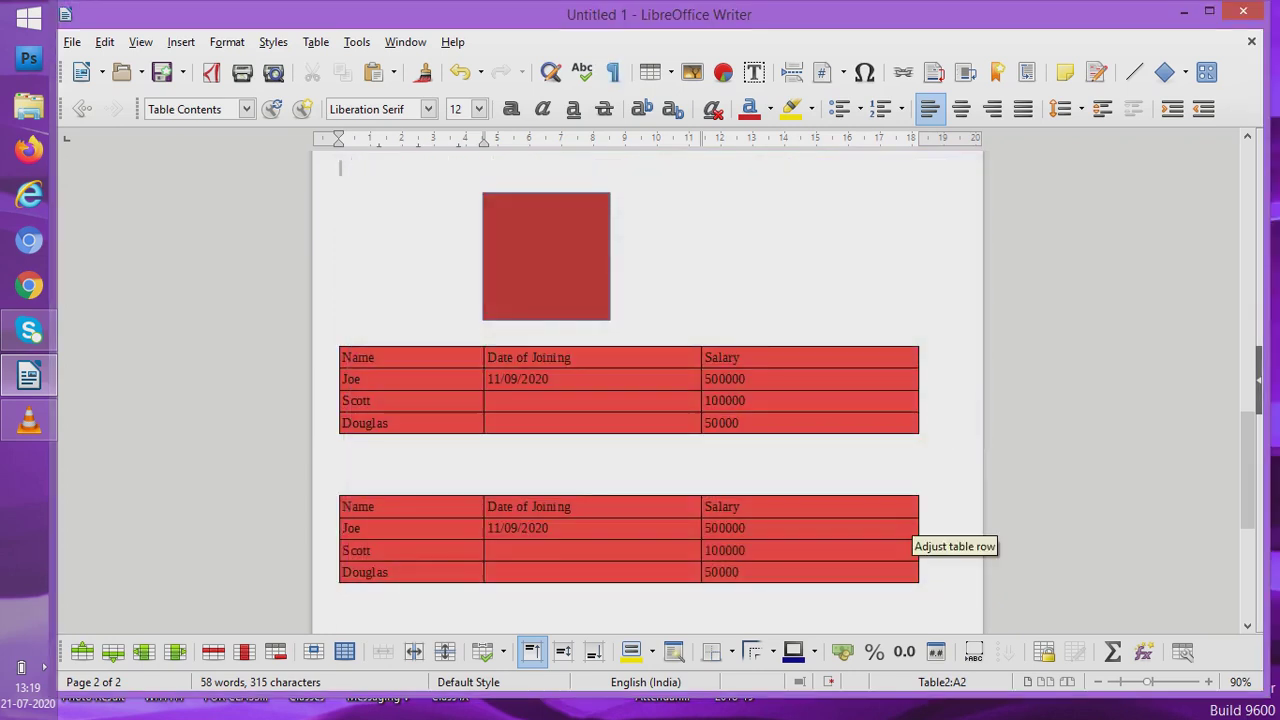